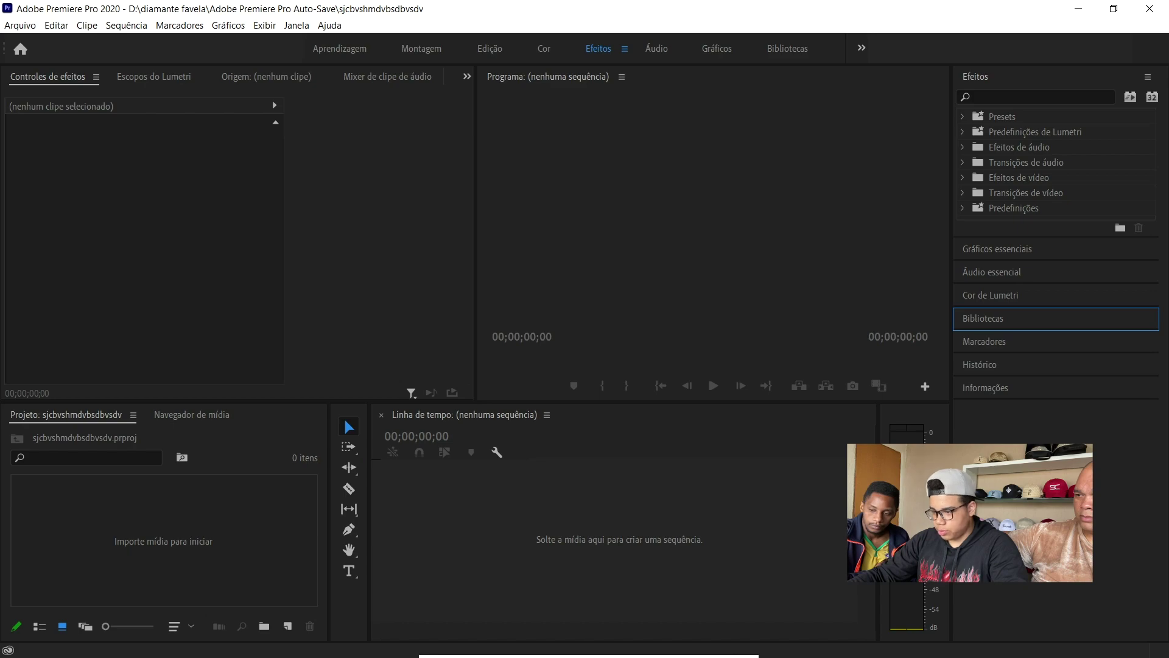
- Widen the timeline panel and collapse the expanded Effects panel
drag(878, 513, 912, 513)
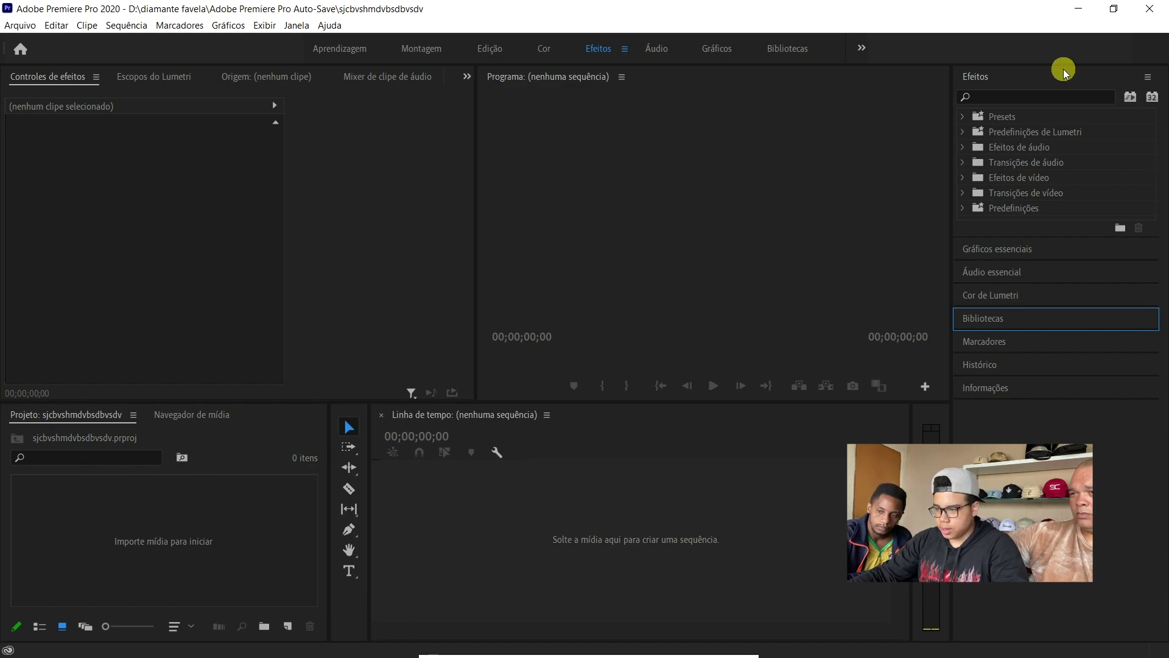
click(974, 82)
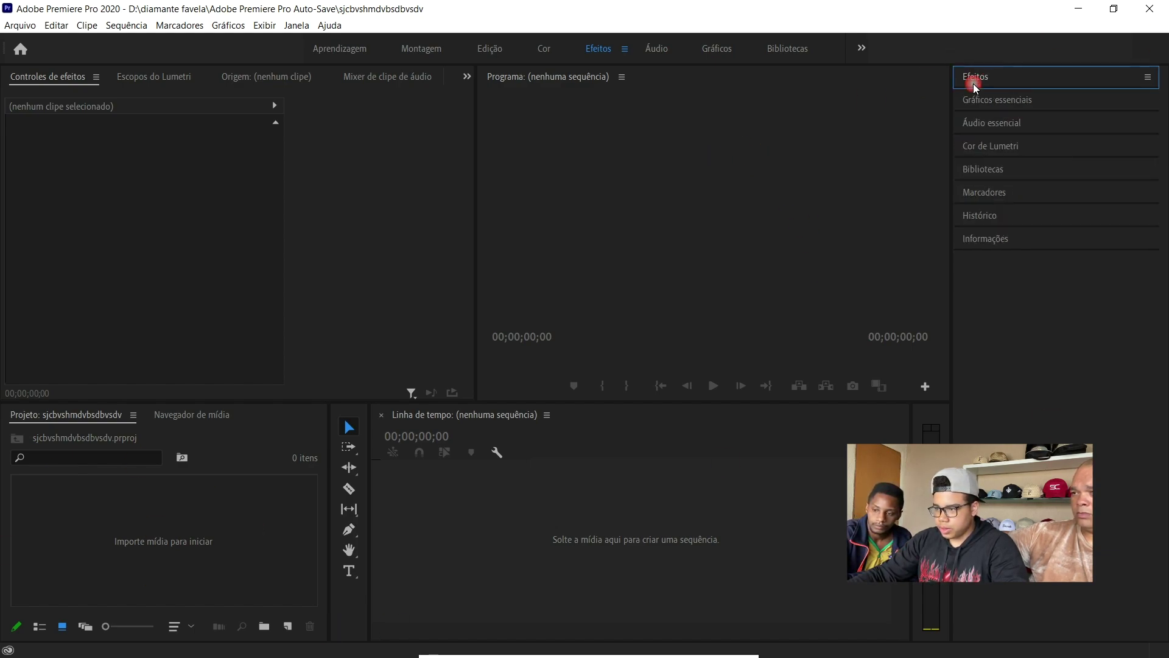
- Create a new sequence with the Personalizado editing mode and a frame size of 720 by 720
click(227, 449)
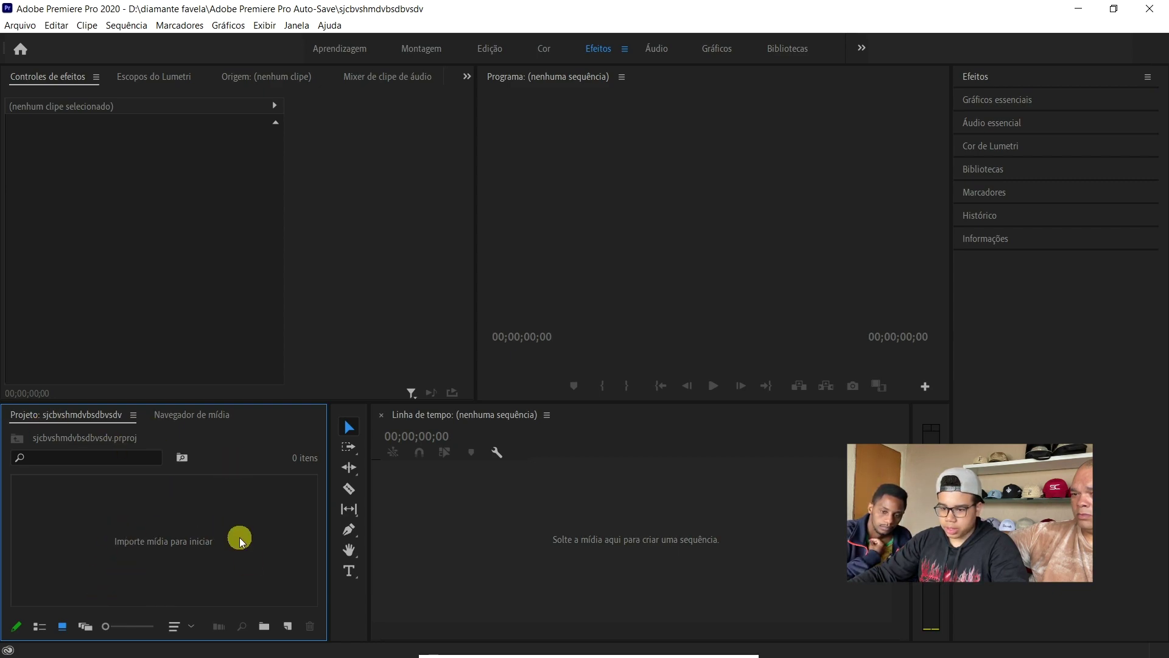
click(284, 628)
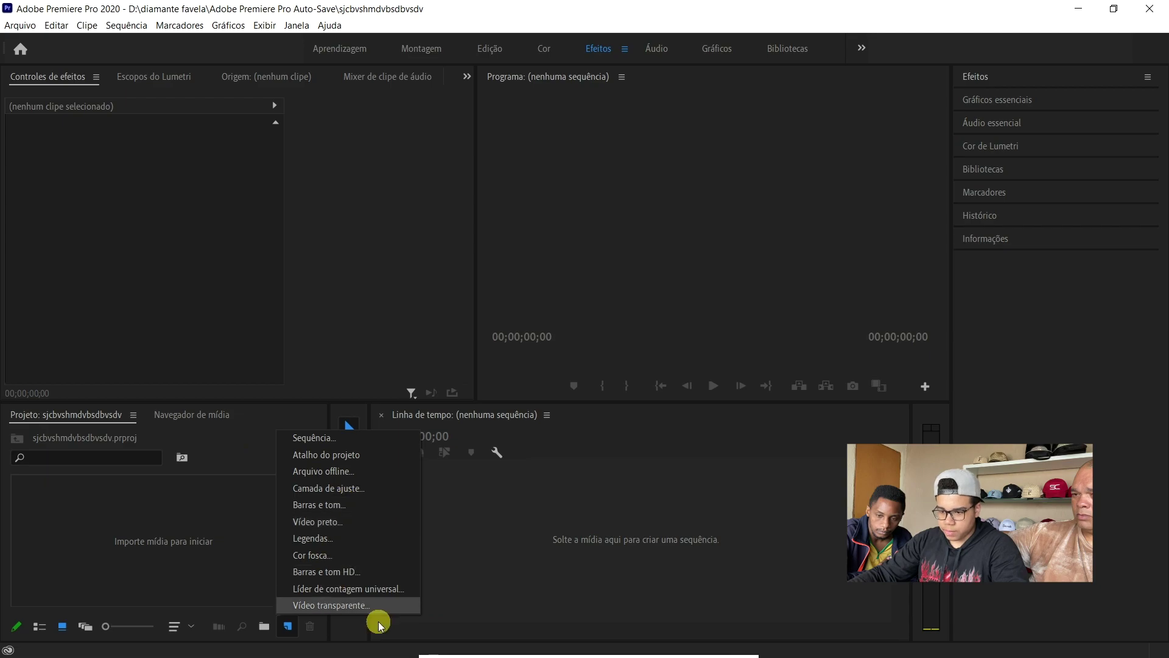
click(312, 439)
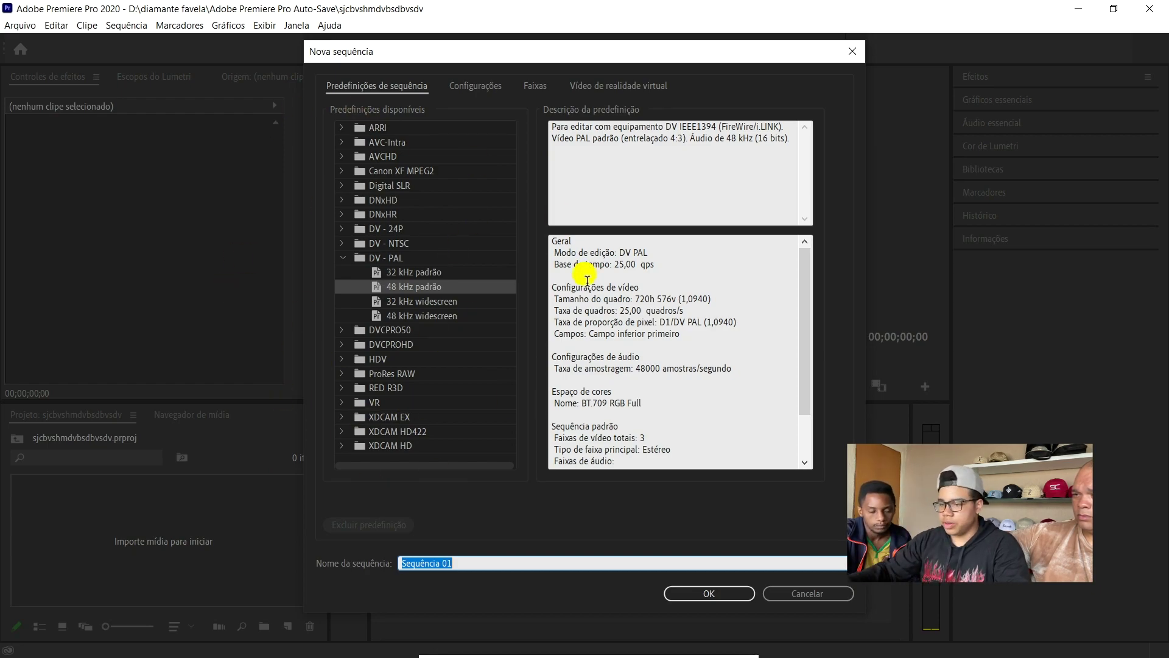
click(474, 89)
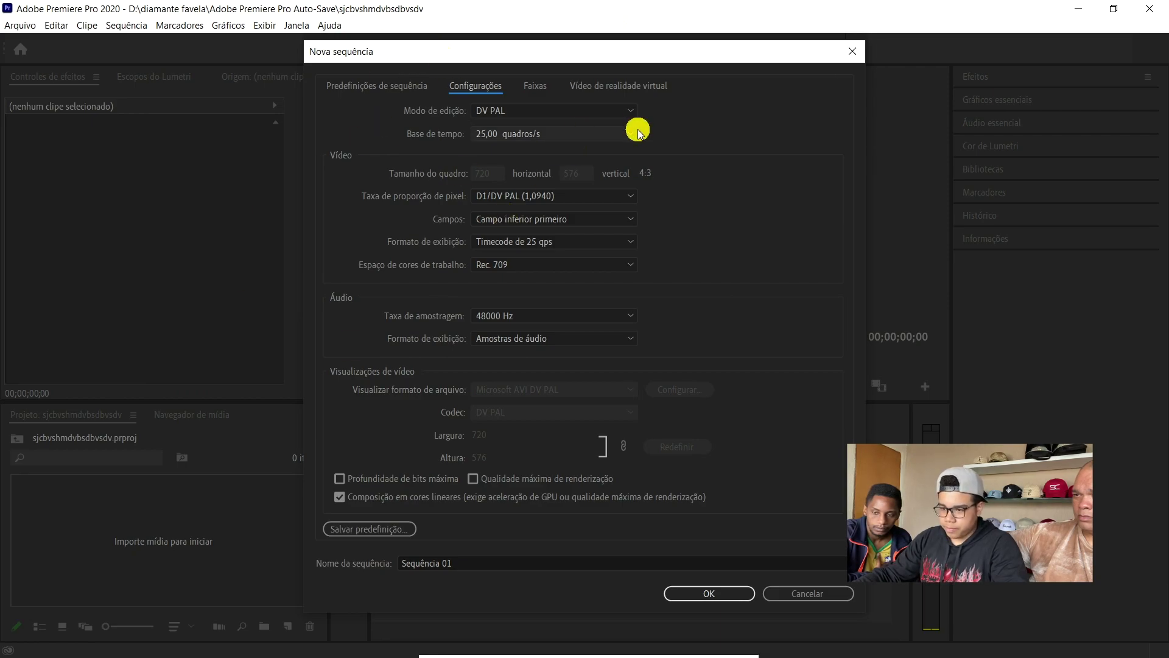
click(503, 108)
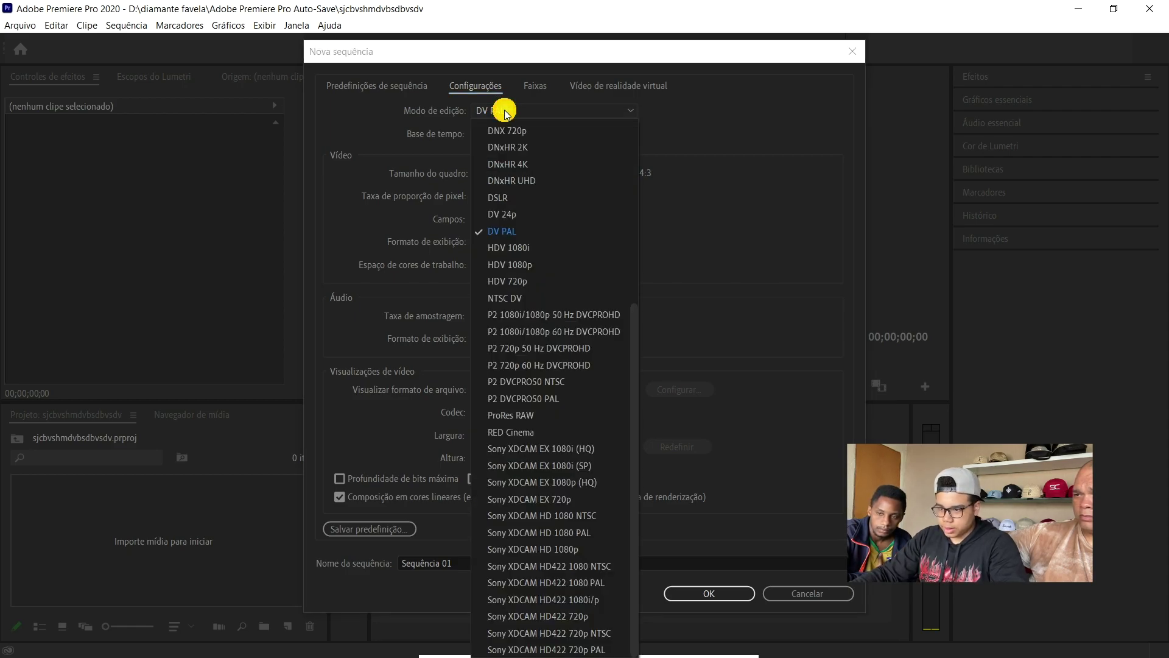
scroll(536, 178, up, 5)
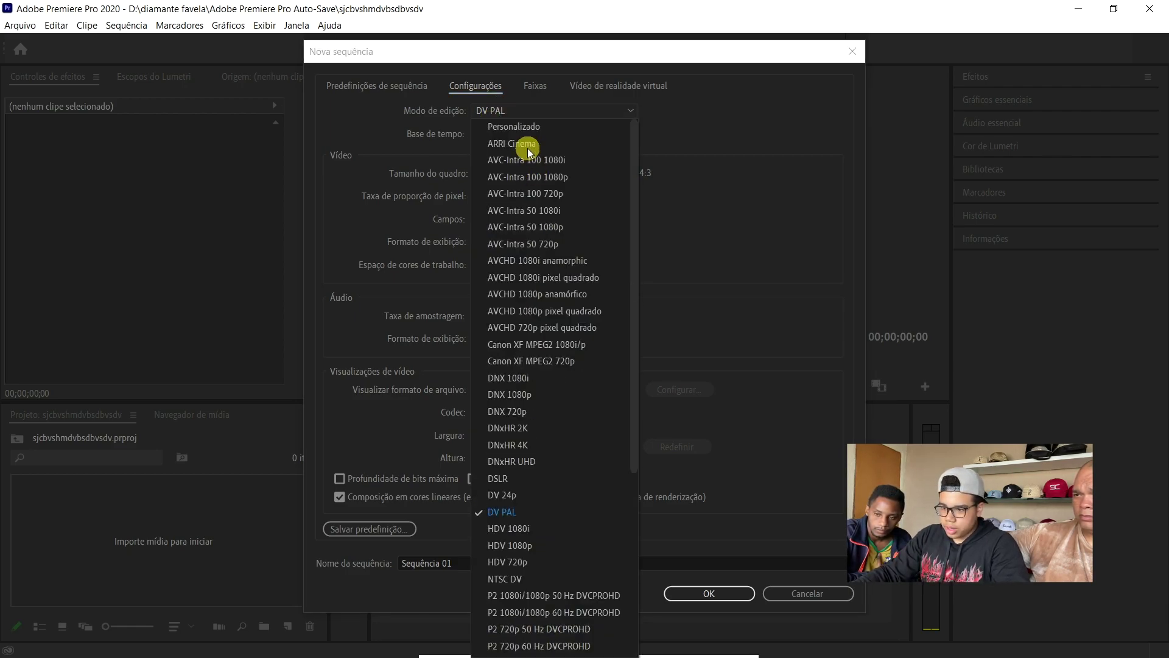
click(523, 125)
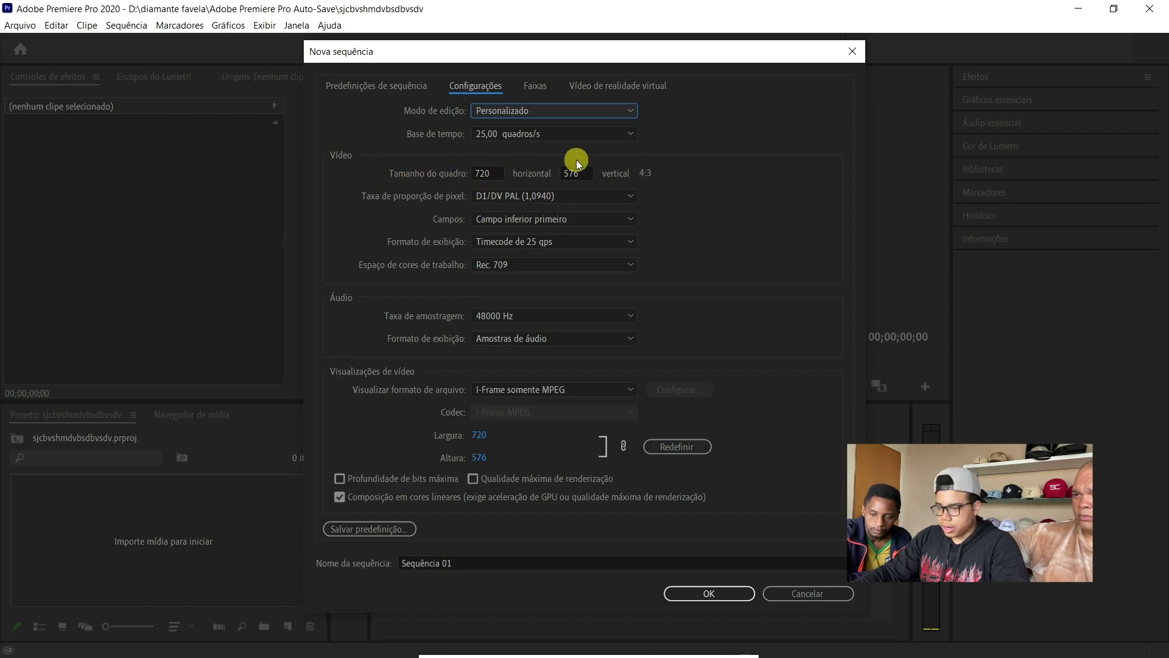
click(587, 178)
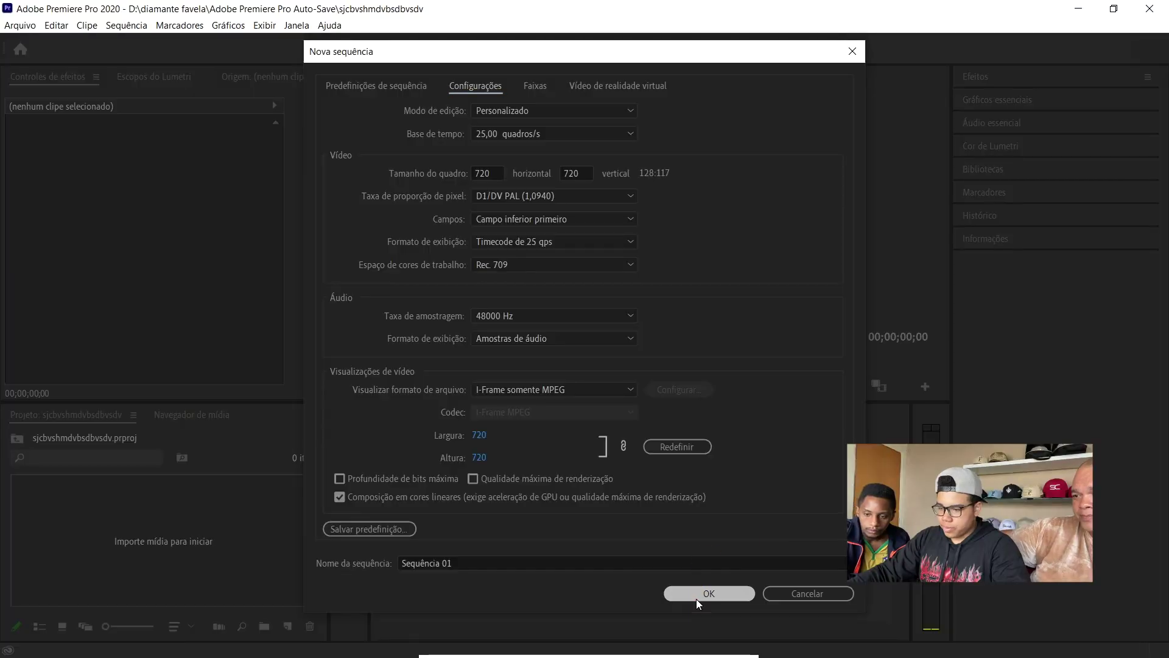
click(696, 598)
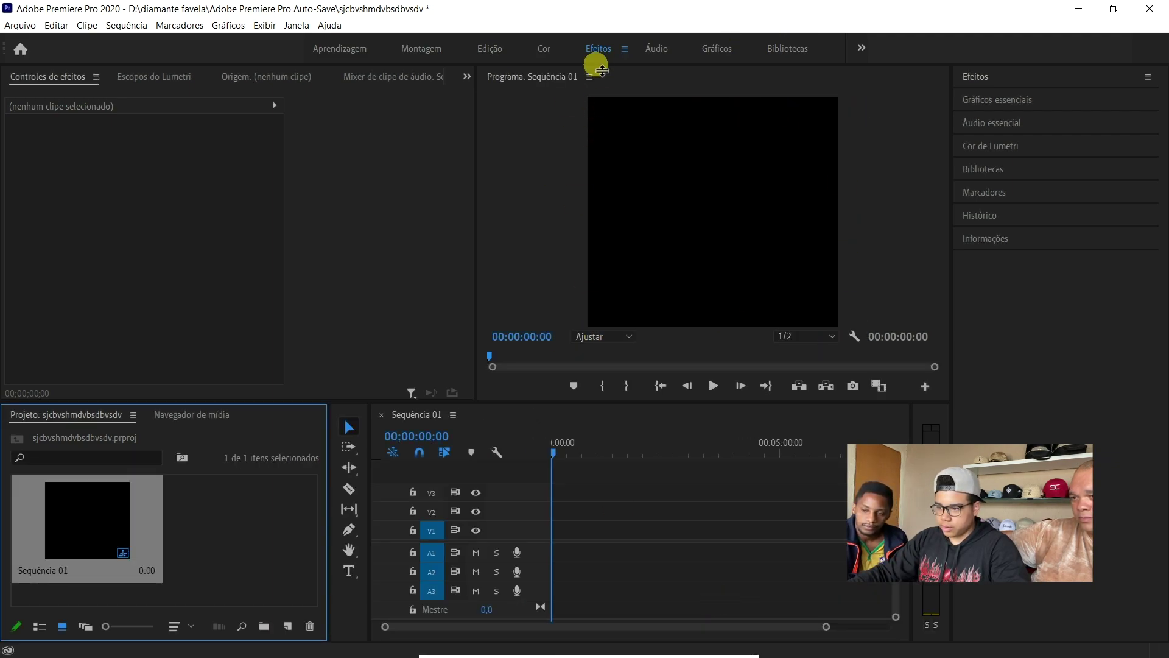
- Try to bring the video files from the Videos de Bones folder in File Explorer into the project
click(216, 500)
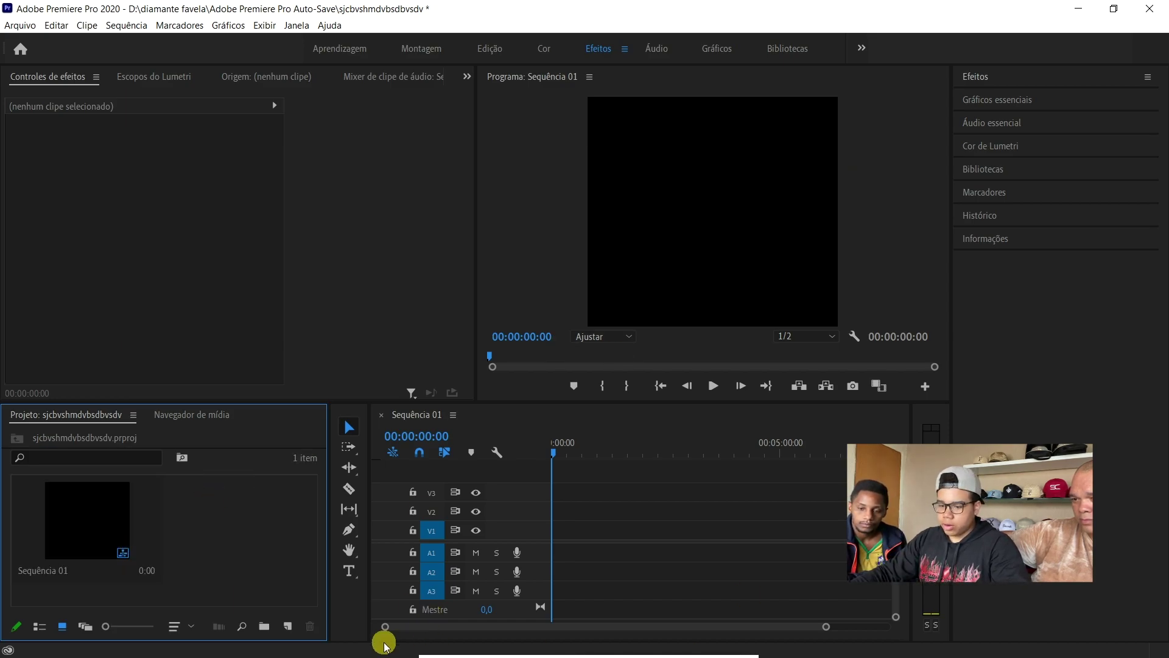
key(super)
click(425, 644)
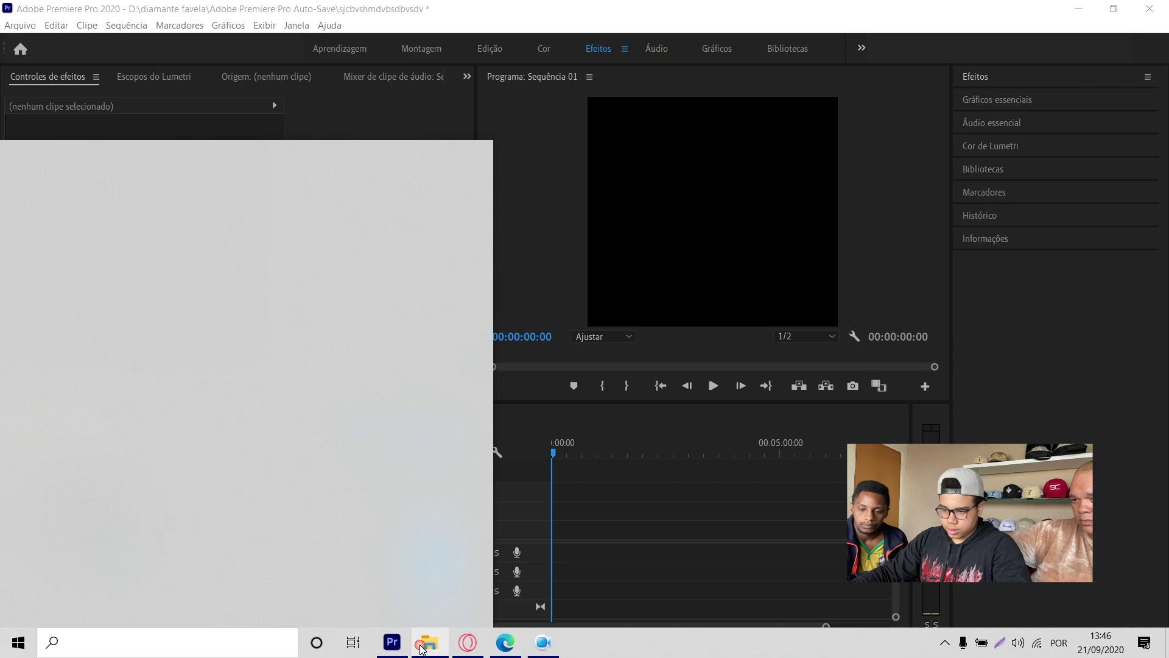
drag(187, 270, 606, 149)
drag(612, 194, 616, 227)
key(super)
drag(456, 568, 638, 186)
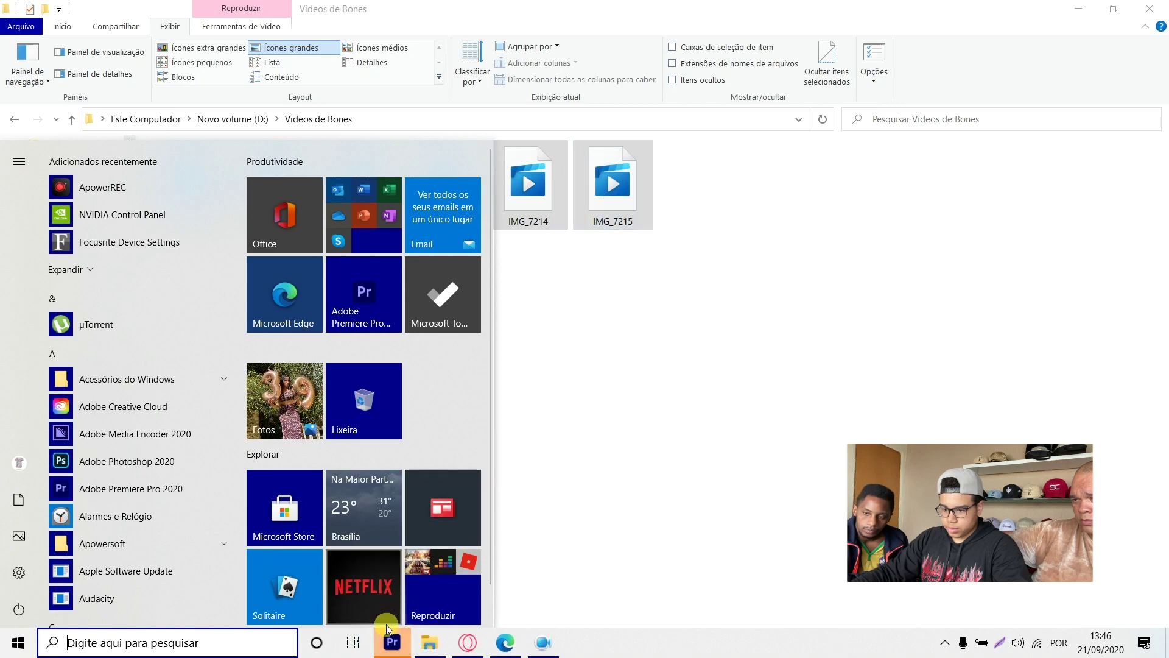
click(392, 642)
click(427, 643)
drag(593, 283, 524, 313)
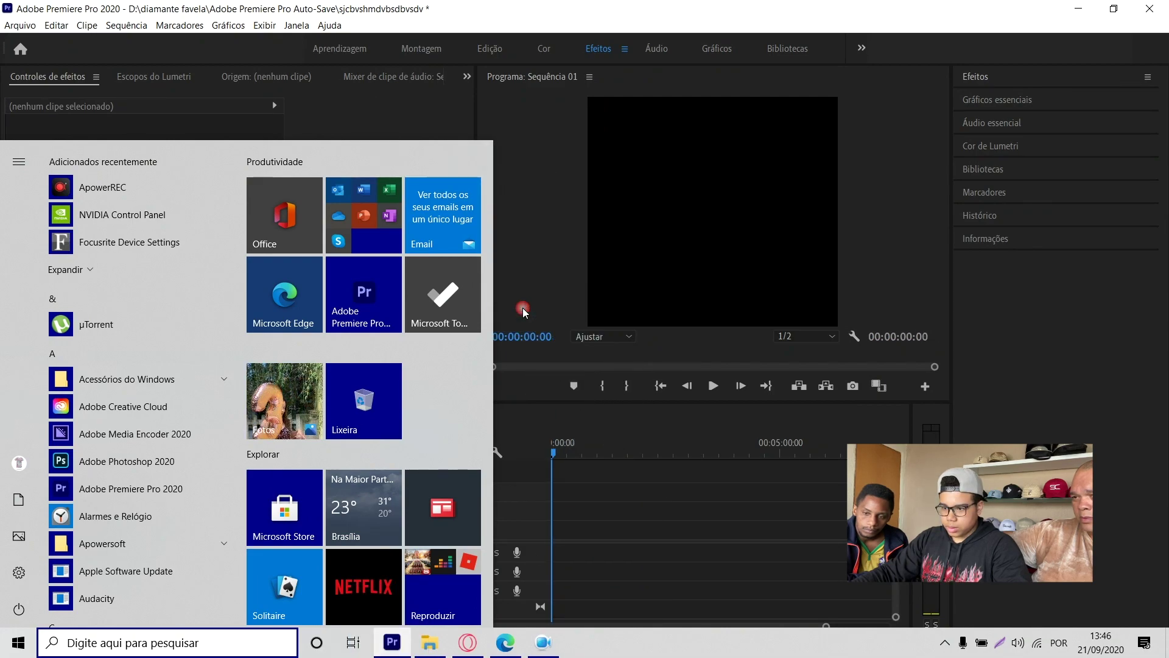
click(522, 309)
click(429, 491)
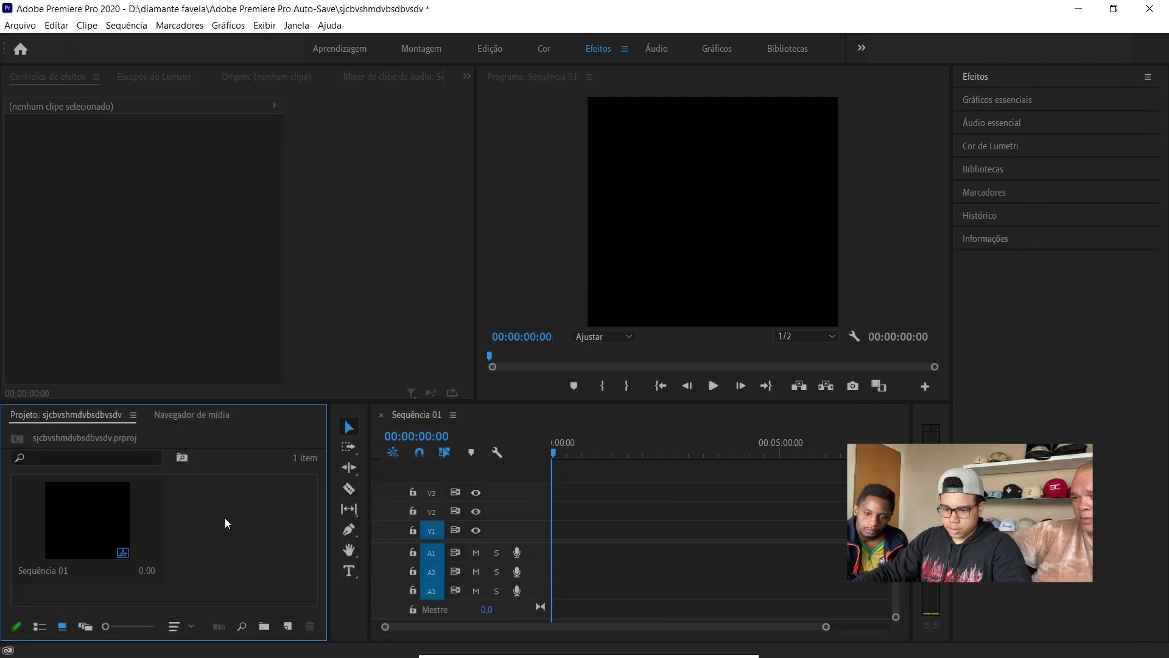
- Import all the videos from the Videos de Bones folder on drive D: into the project
double_click(225, 523)
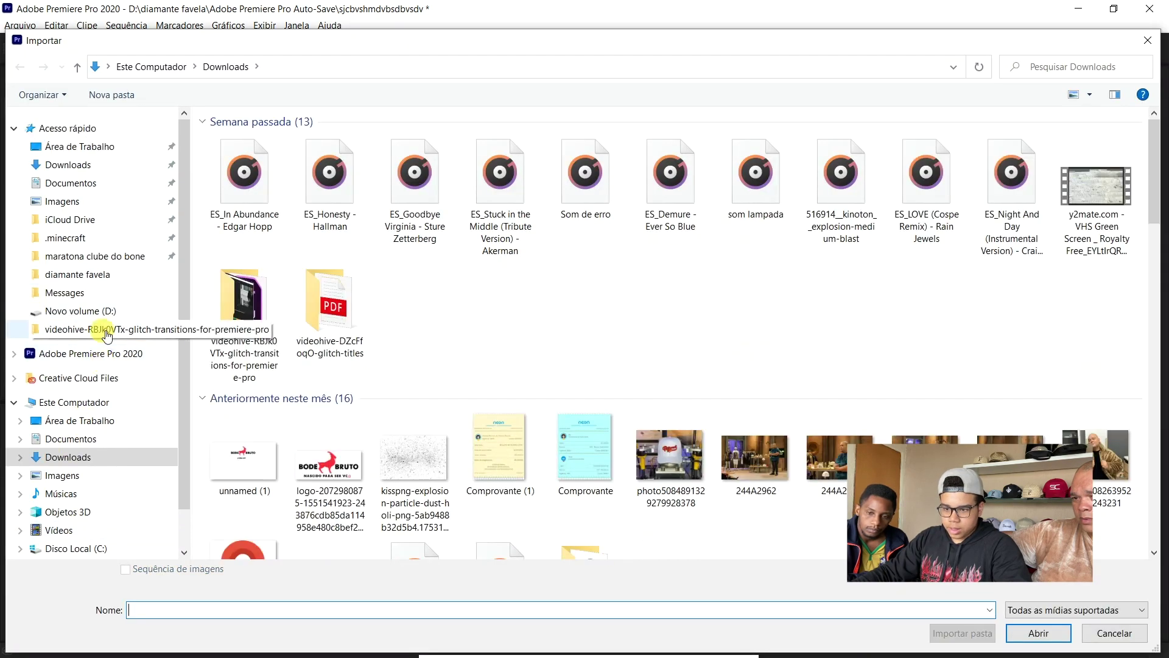
scroll(91, 307, down, 1)
click(62, 518)
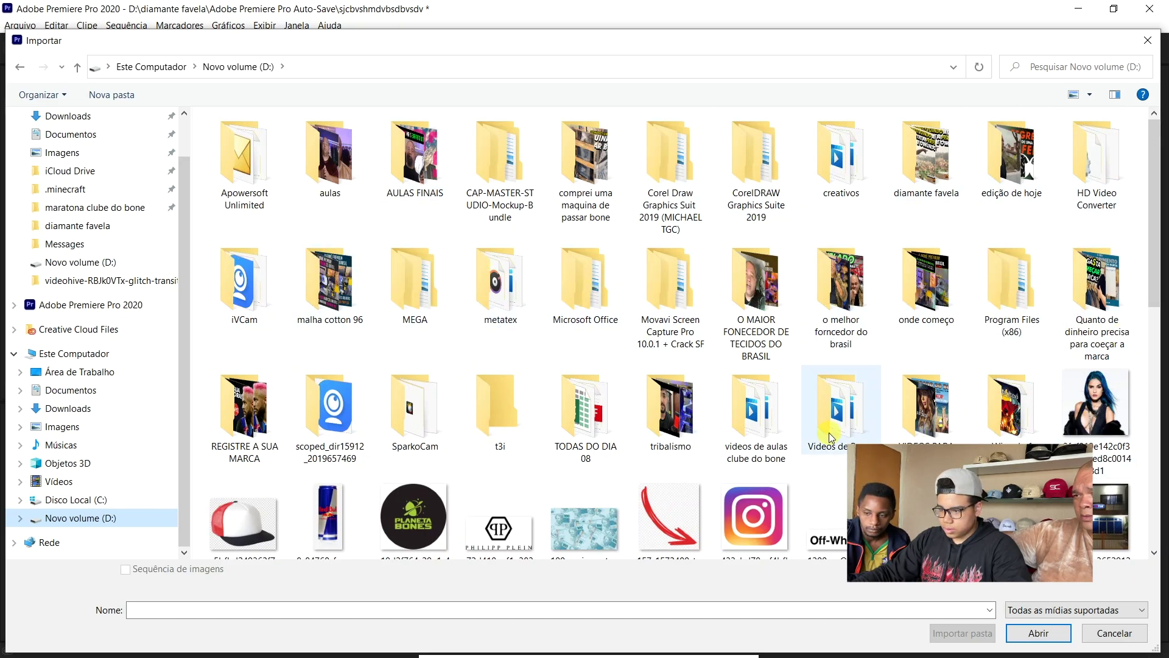
double_click(840, 406)
click(256, 122)
key(ctrl+a)
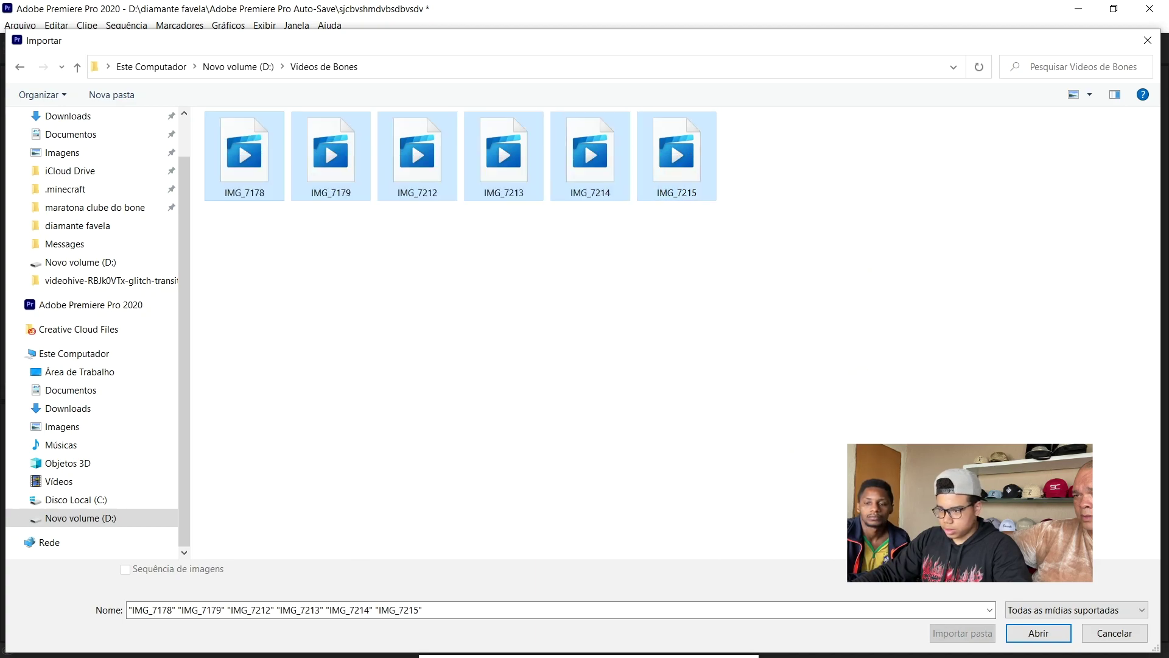
click(1039, 633)
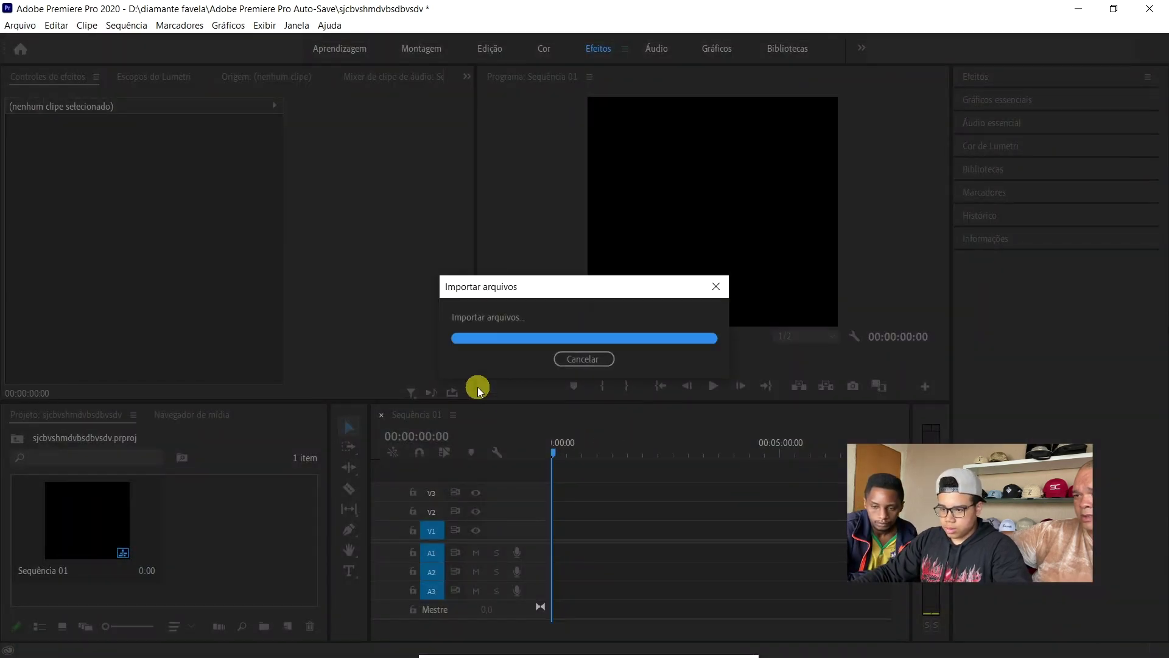
click(603, 419)
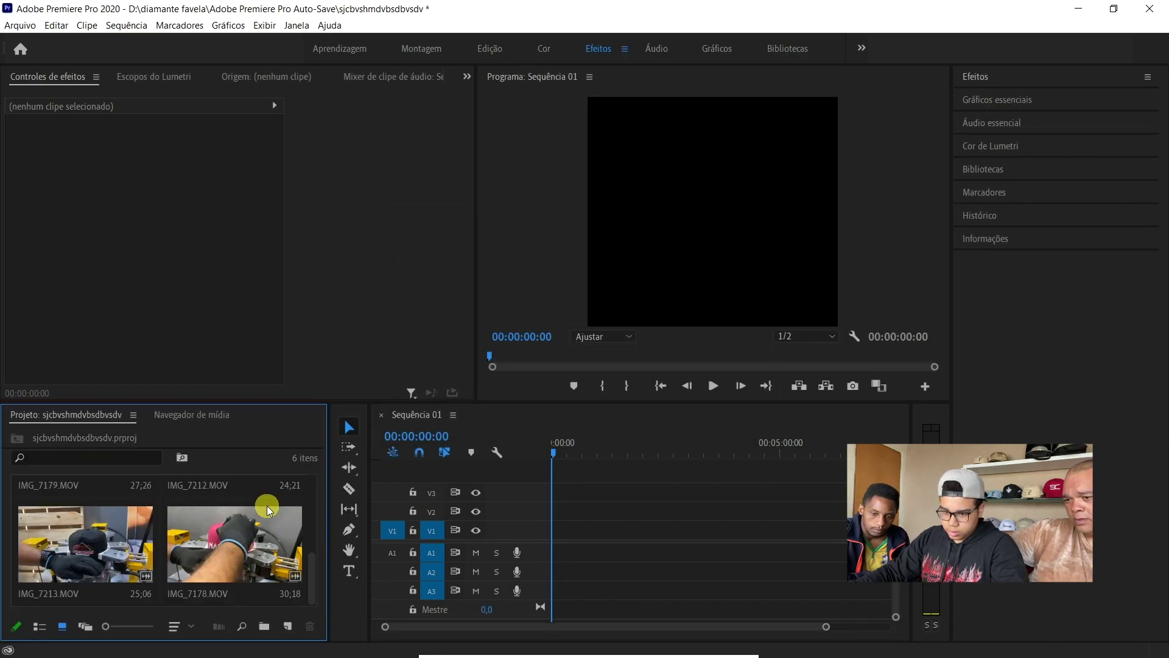
- Place the IMG_7178.MOV clip at the start of track V1 and preview it from the beginning
scroll(266, 511, down, 3)
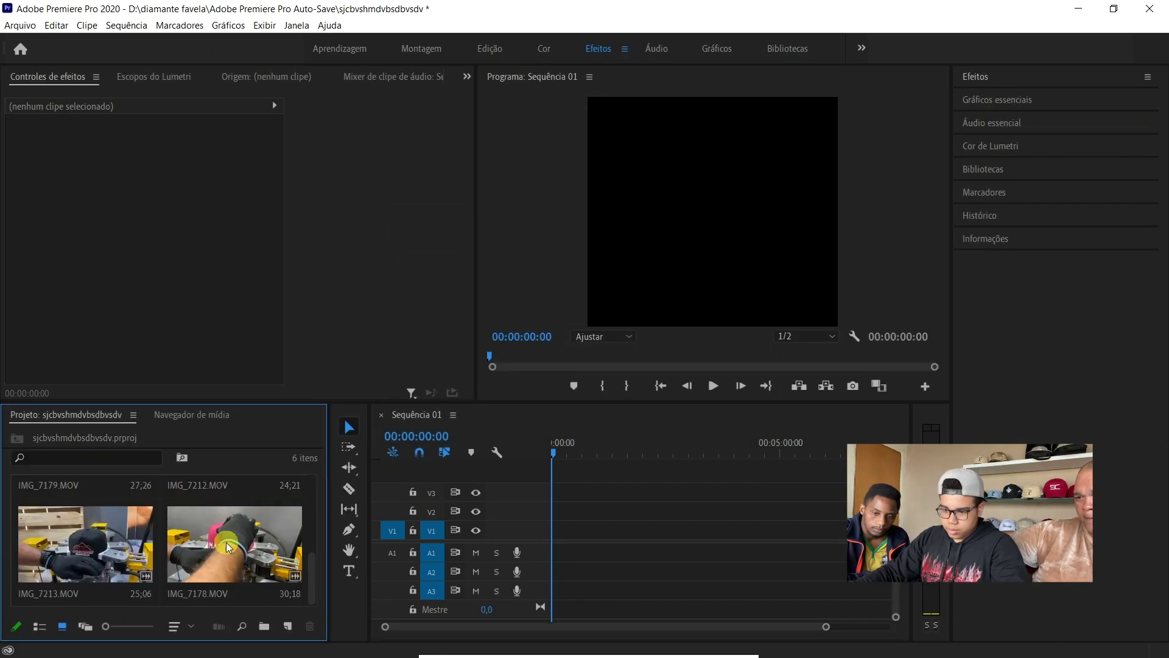
drag(227, 546, 633, 536)
click(694, 365)
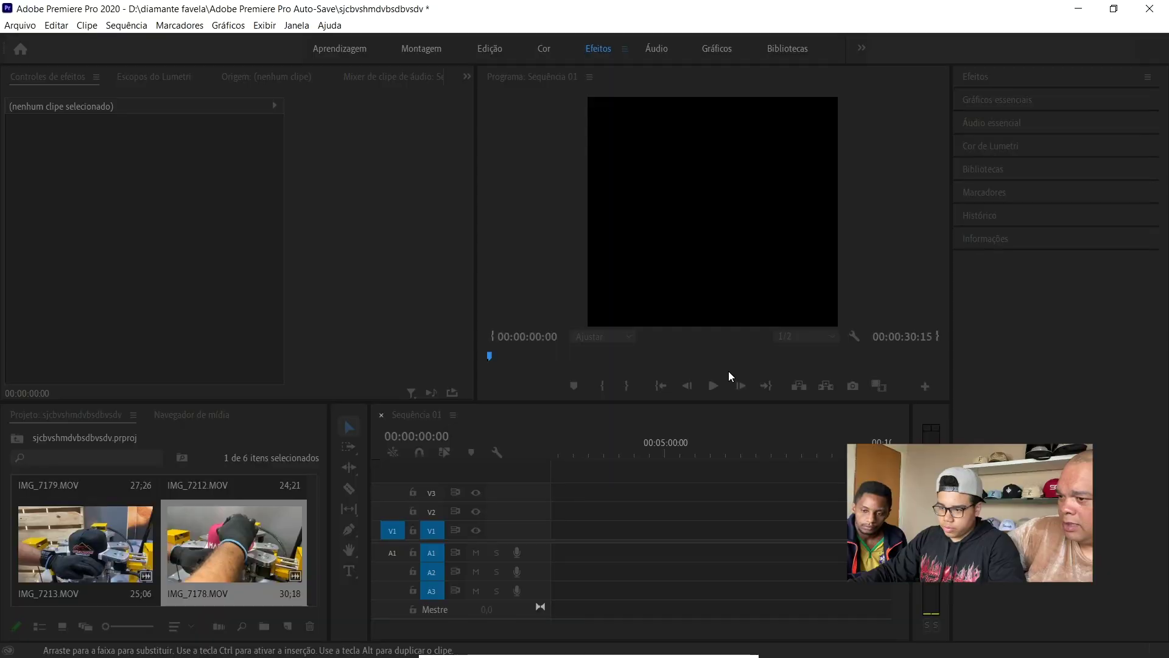
click(729, 371)
click(688, 481)
click(562, 530)
drag(561, 446, 504, 432)
drag(661, 529, 511, 540)
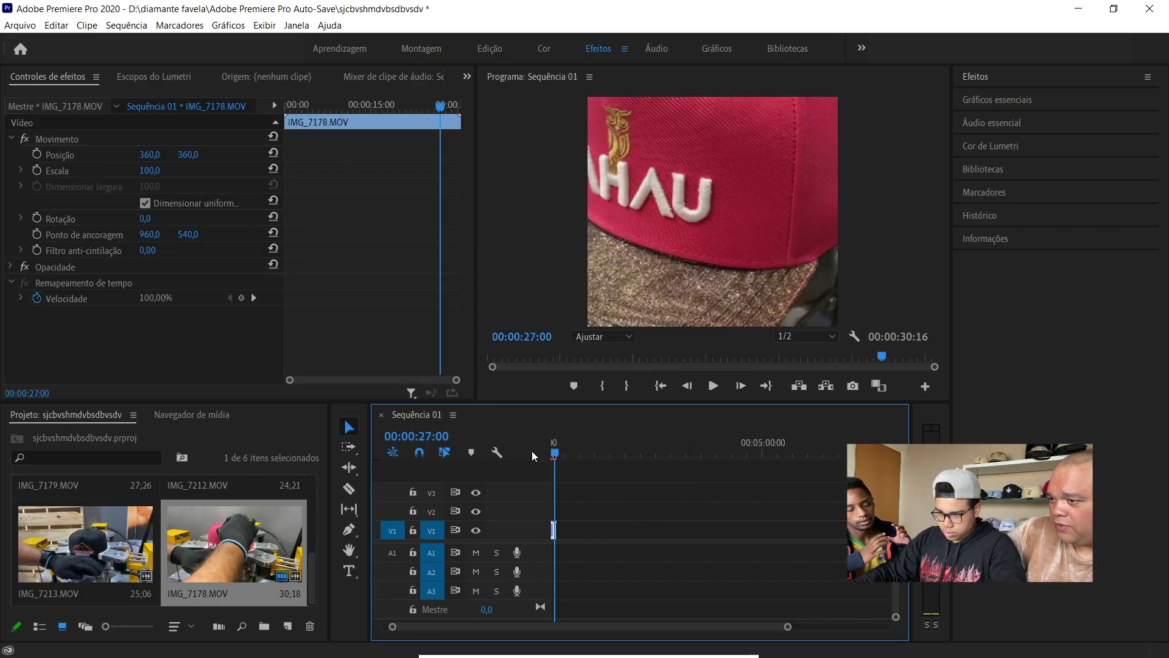
drag(583, 442, 529, 443)
key(space)
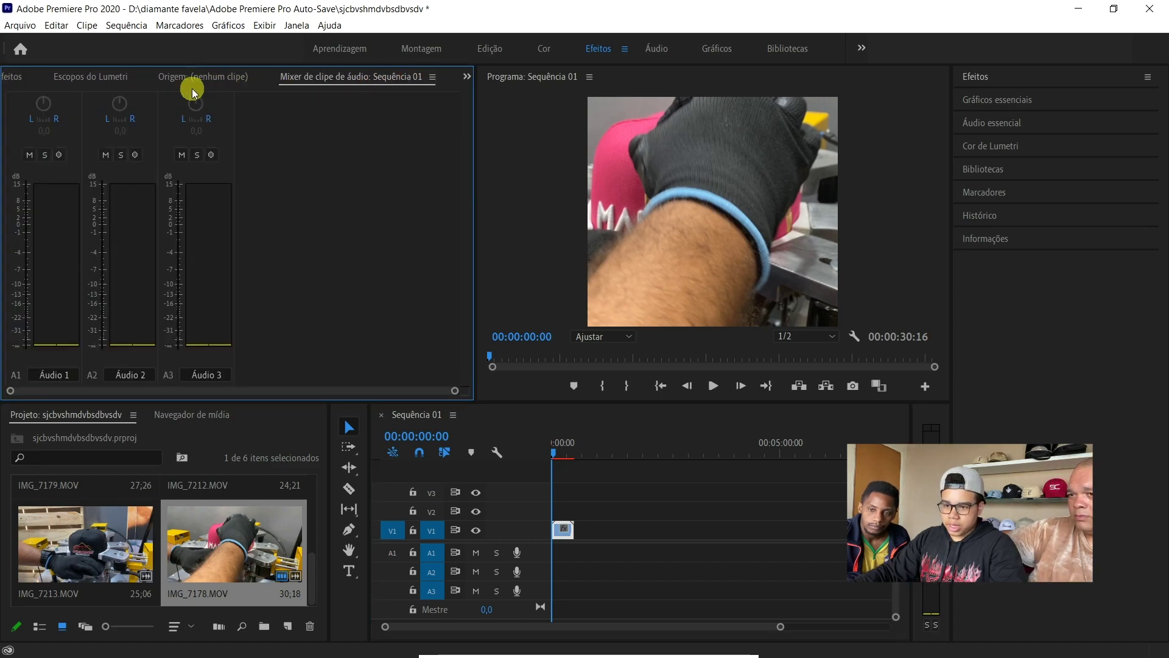
- Show the effect controls of the IMG_7178.MOV clip on track V1 and set its horizontal position to 405
click(266, 76)
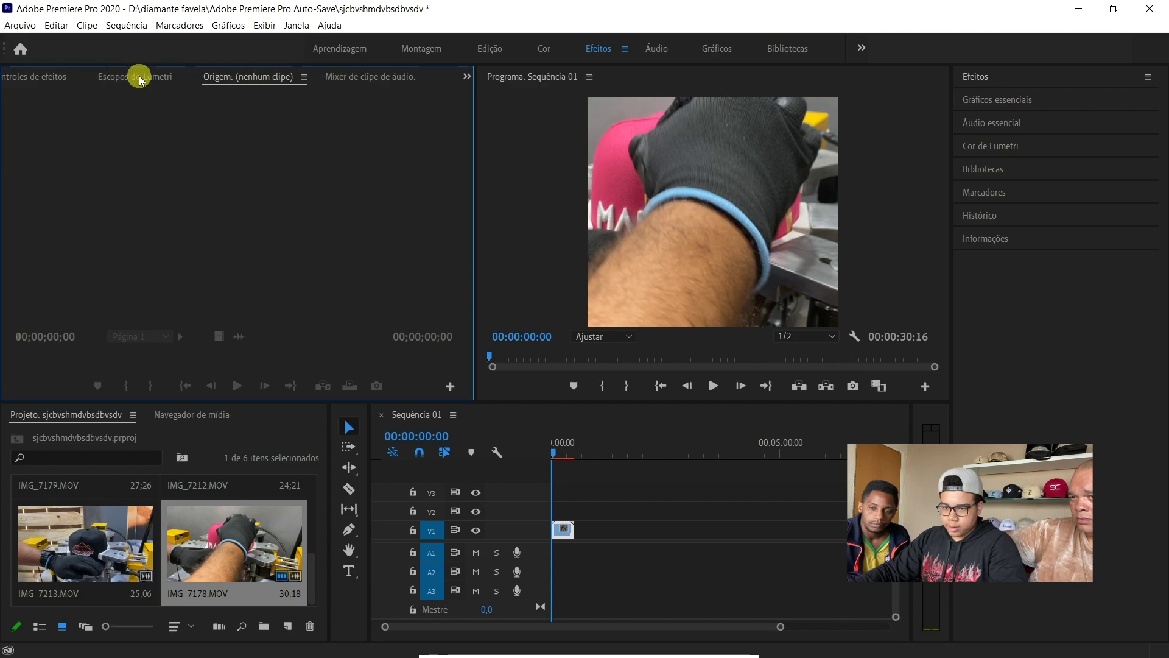
click(30, 77)
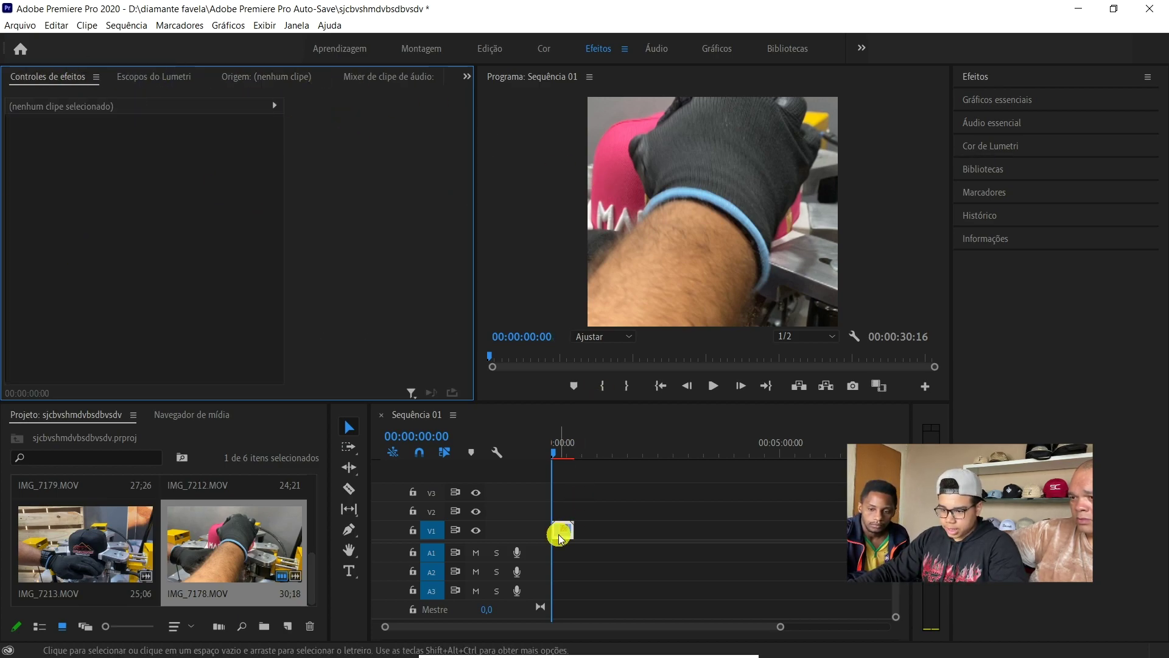
drag(782, 627, 575, 626)
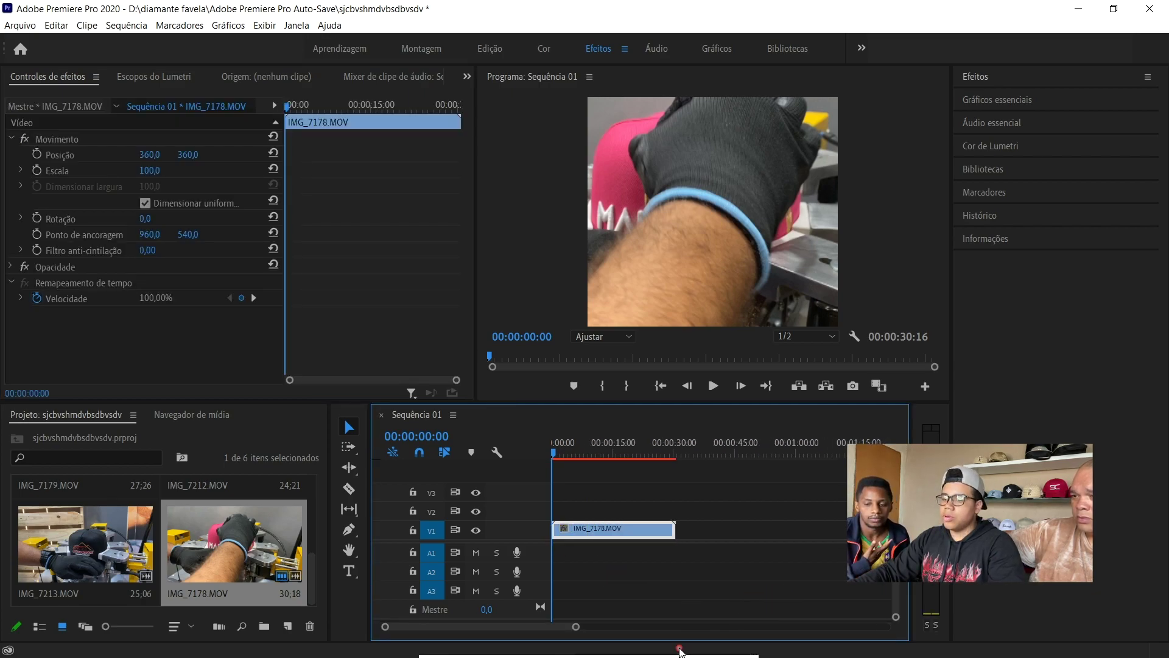
click(613, 497)
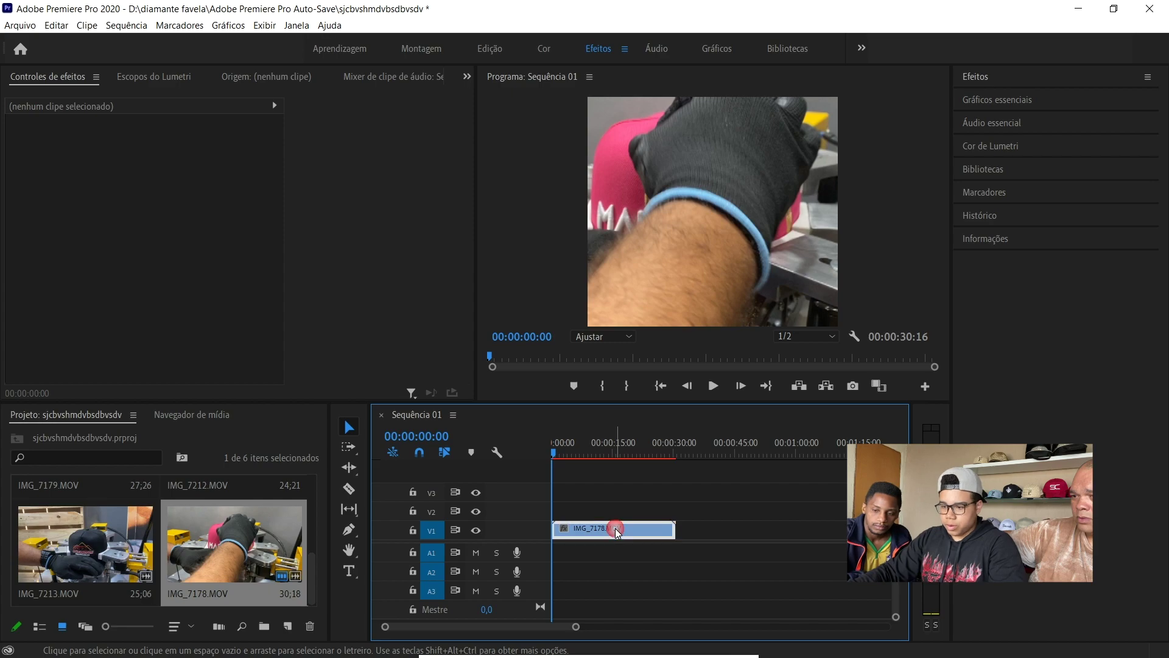
click(617, 530)
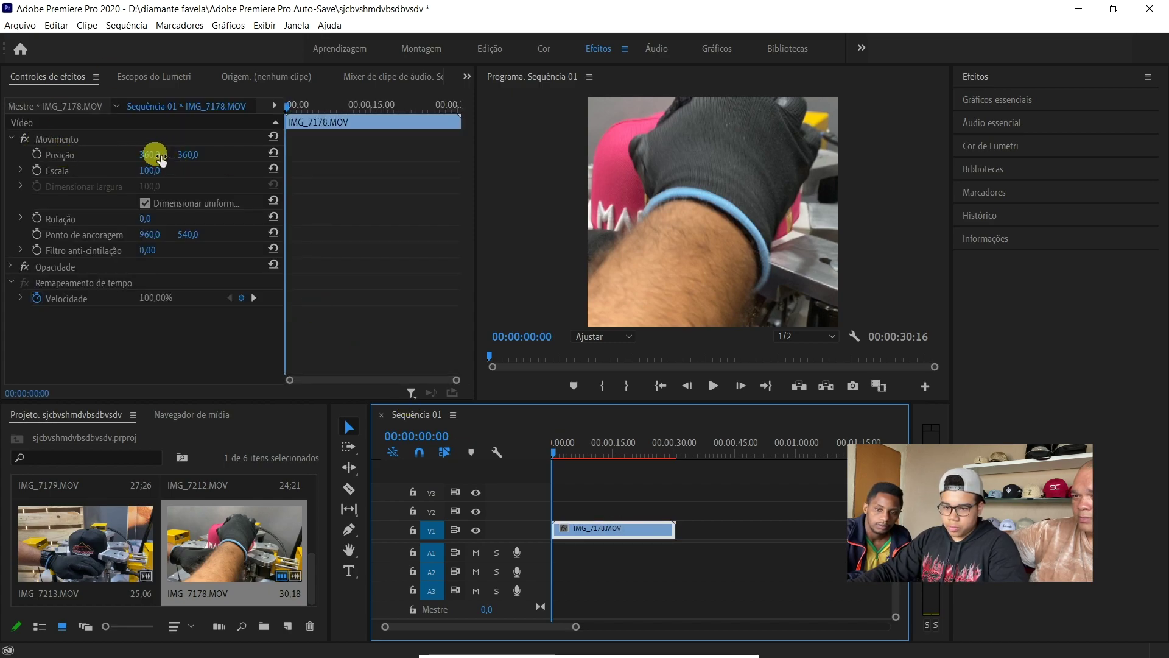
drag(161, 157, 104, 160)
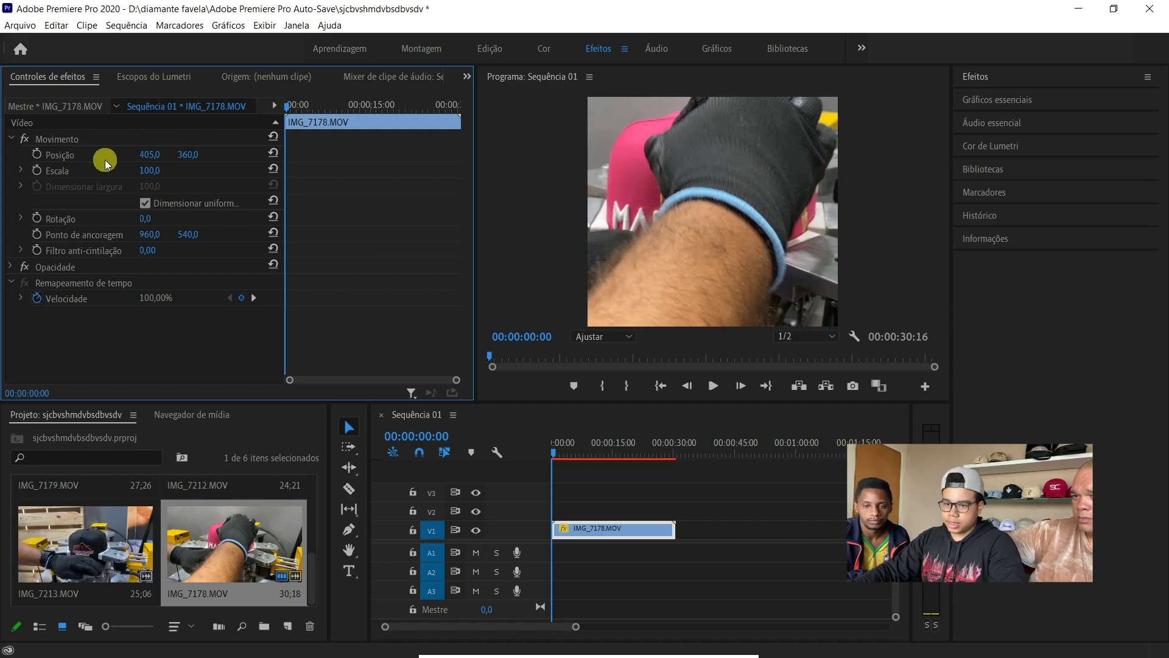
- Split the Lumetri Scopes panel off its group, redisplay the clip's effect controls and close the scopes panel
drag(154, 76, 203, 172)
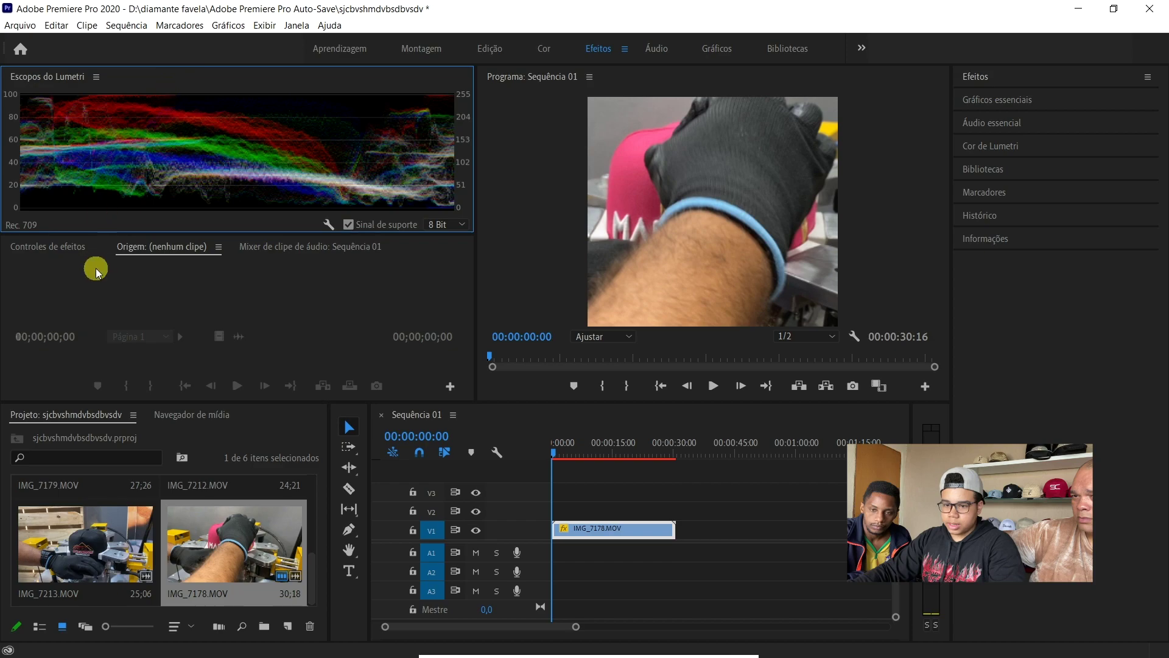
click(71, 251)
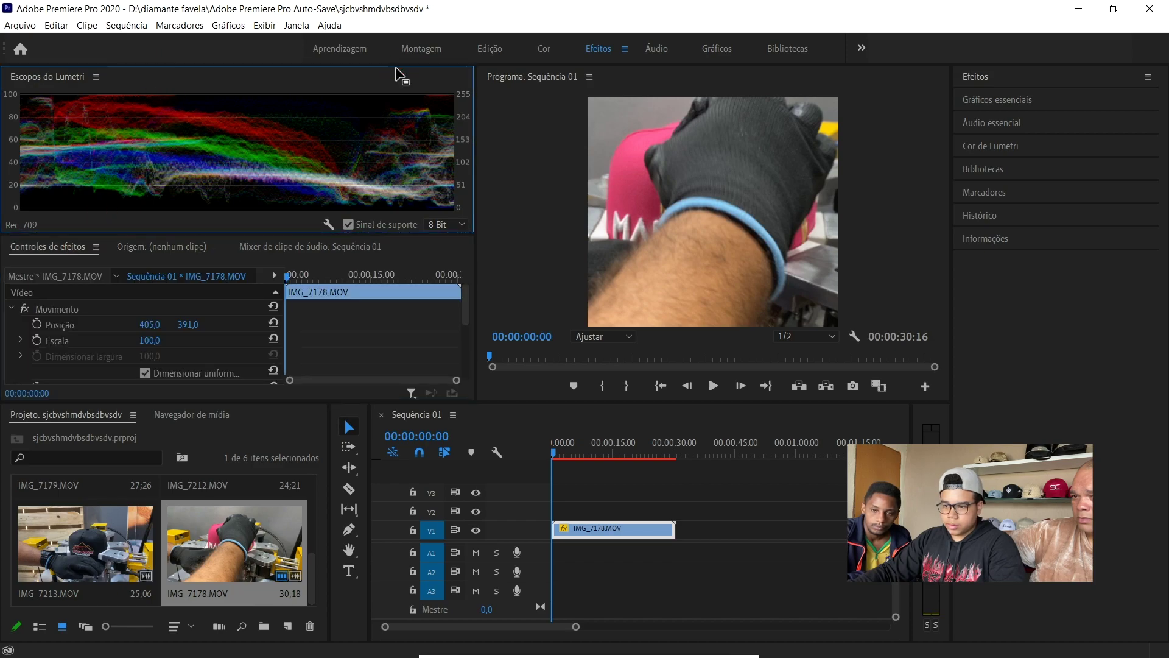
click(96, 76)
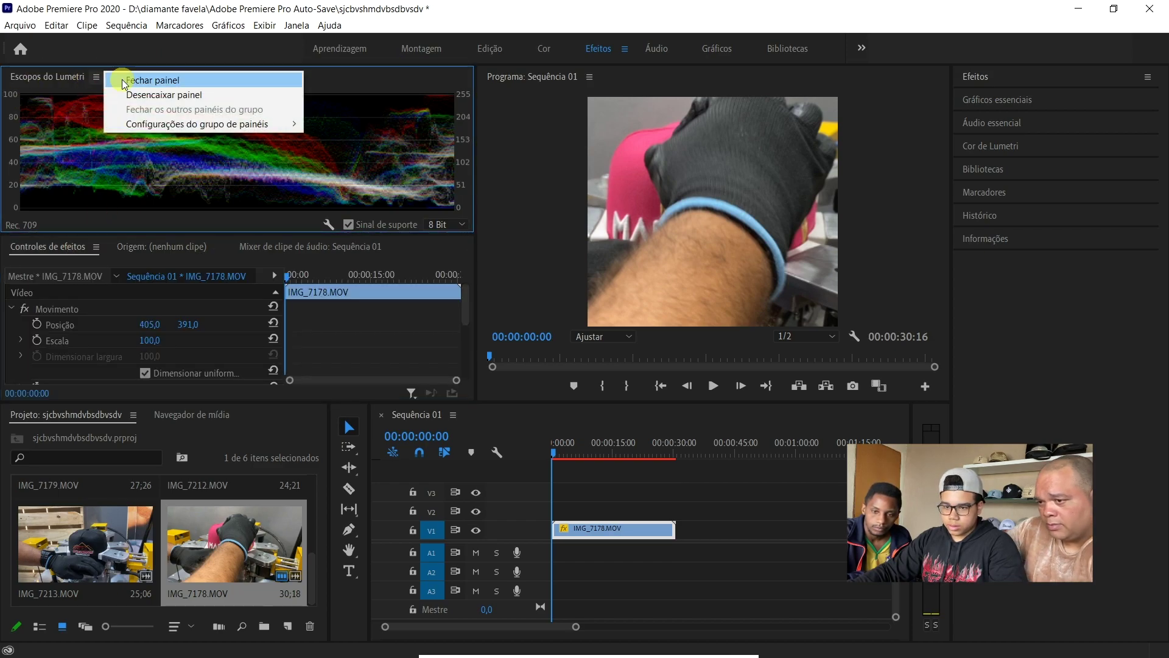
click(125, 81)
- Set the IMG_7178.MOV clip's vertical position to 313 and its scale to 48
drag(186, 154, 53, 175)
click(53, 174)
drag(145, 176, 120, 177)
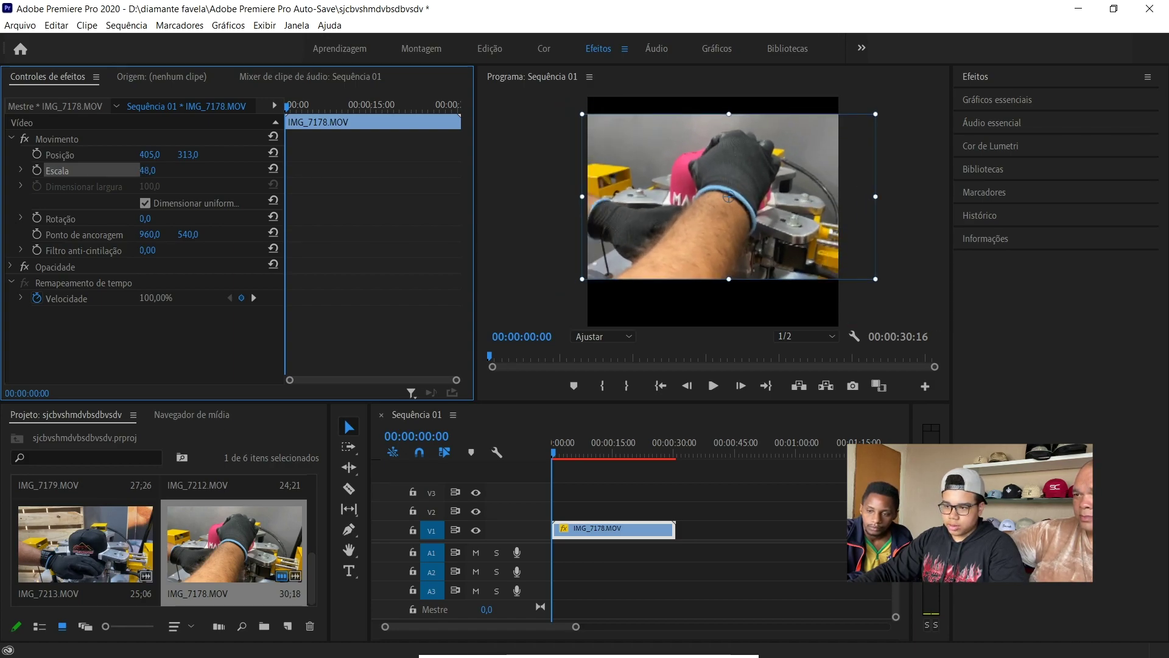
- Set the IMG_7178.MOV clip's scale to 52 and its vertical position to 431
drag(187, 154, 272, 155)
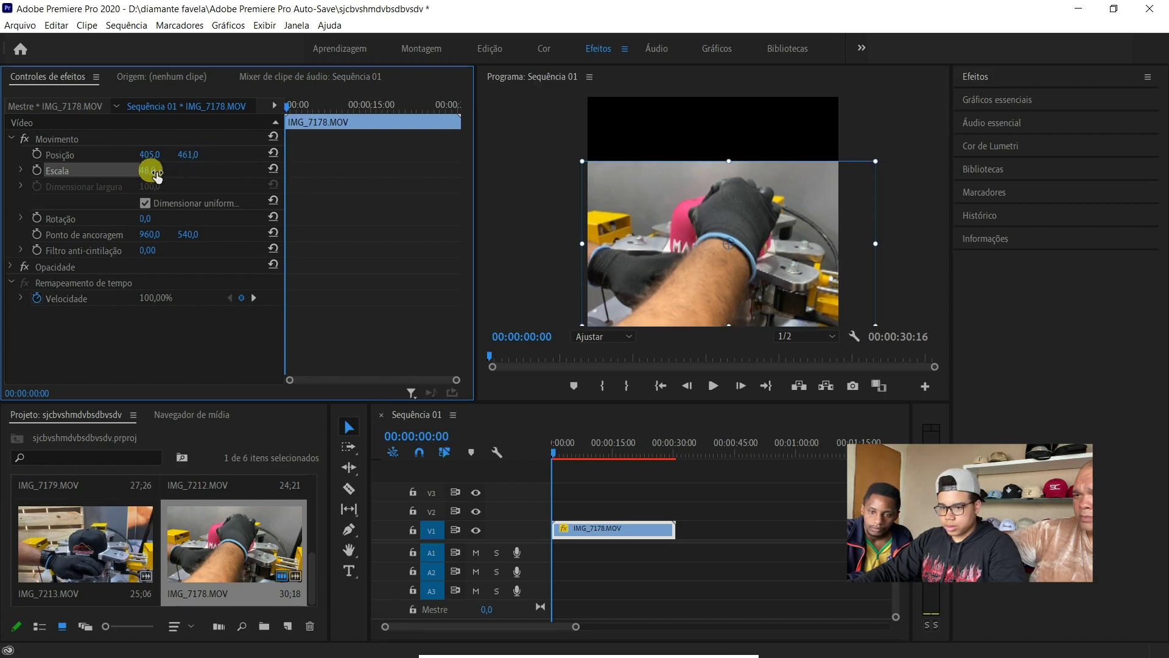
drag(146, 170, 157, 162)
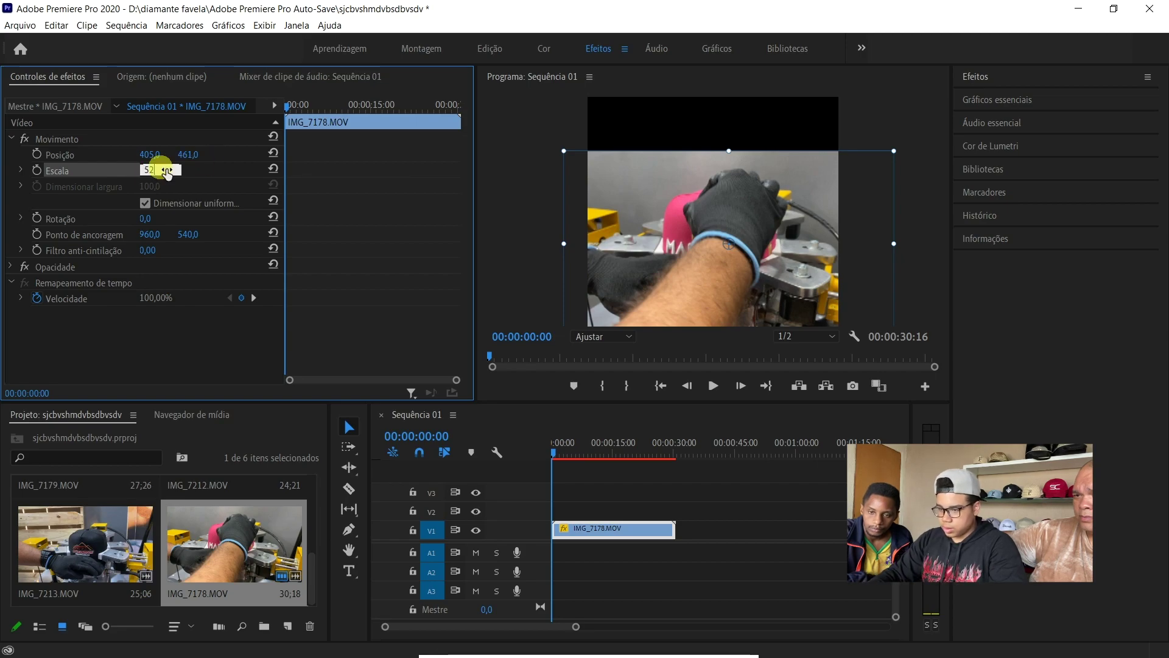
key(Return)
drag(188, 154, 169, 155)
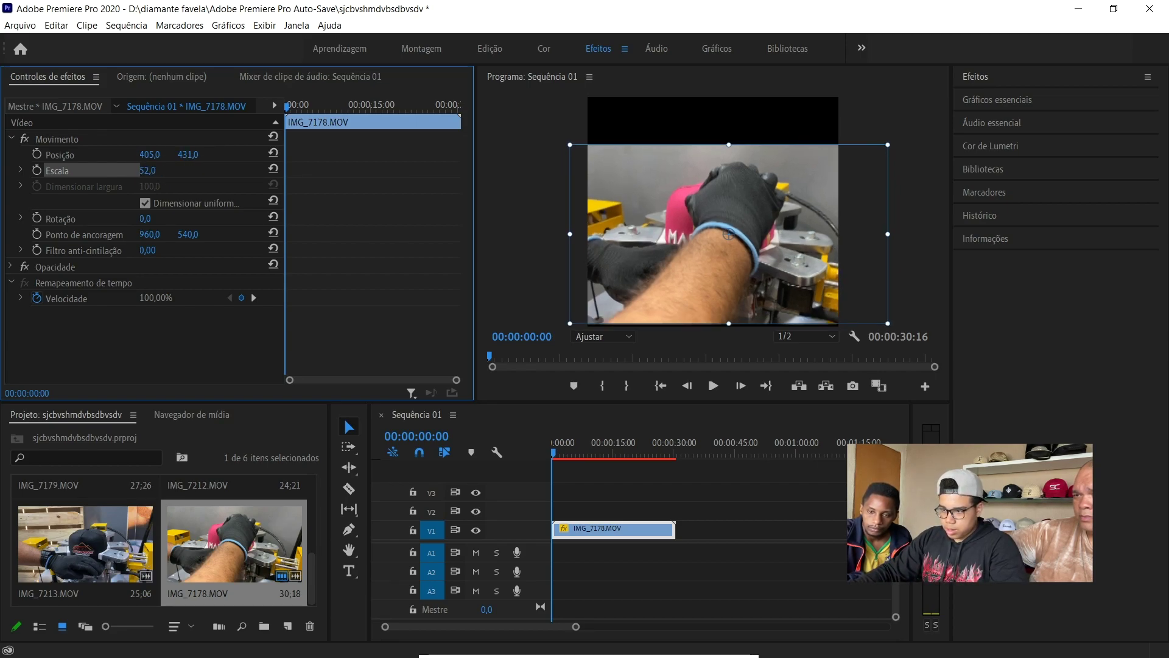
click(580, 96)
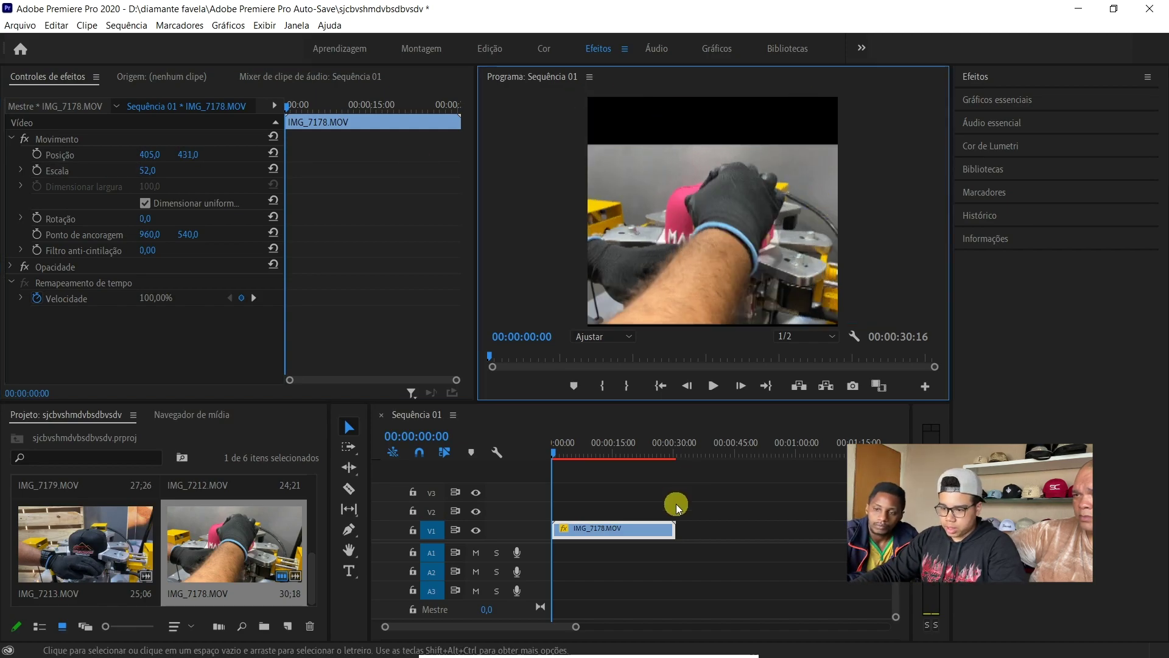
- Move the IMG_7178.MOV clip up to track V2 and activate the Rectangle tool
drag(586, 525, 627, 486)
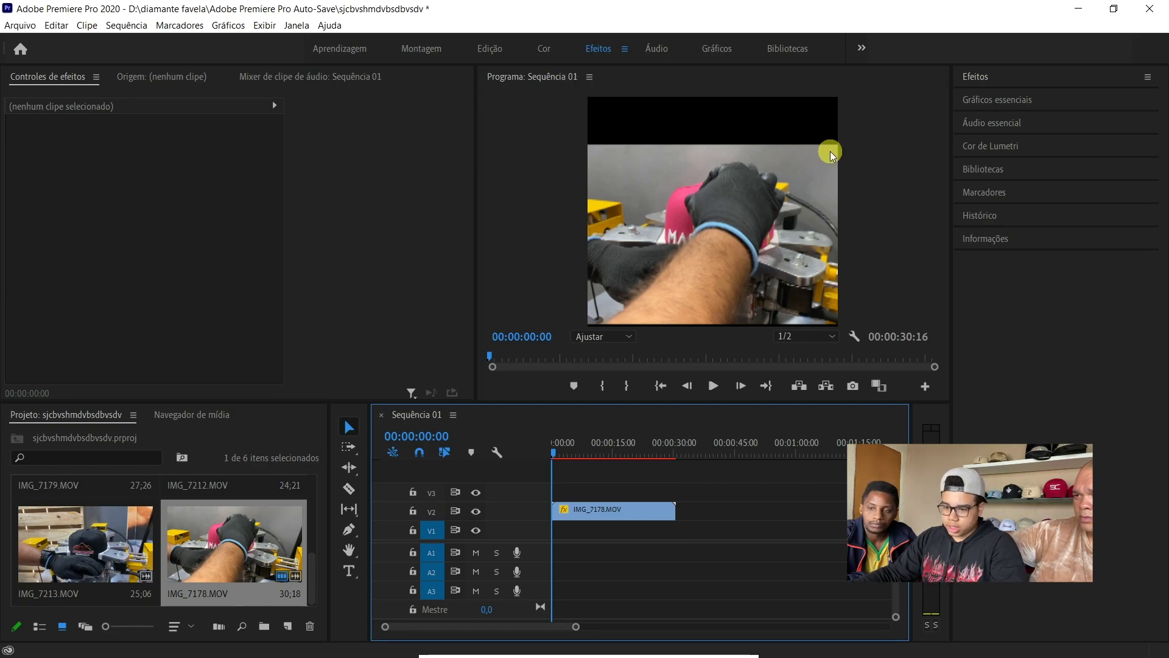
click(356, 416)
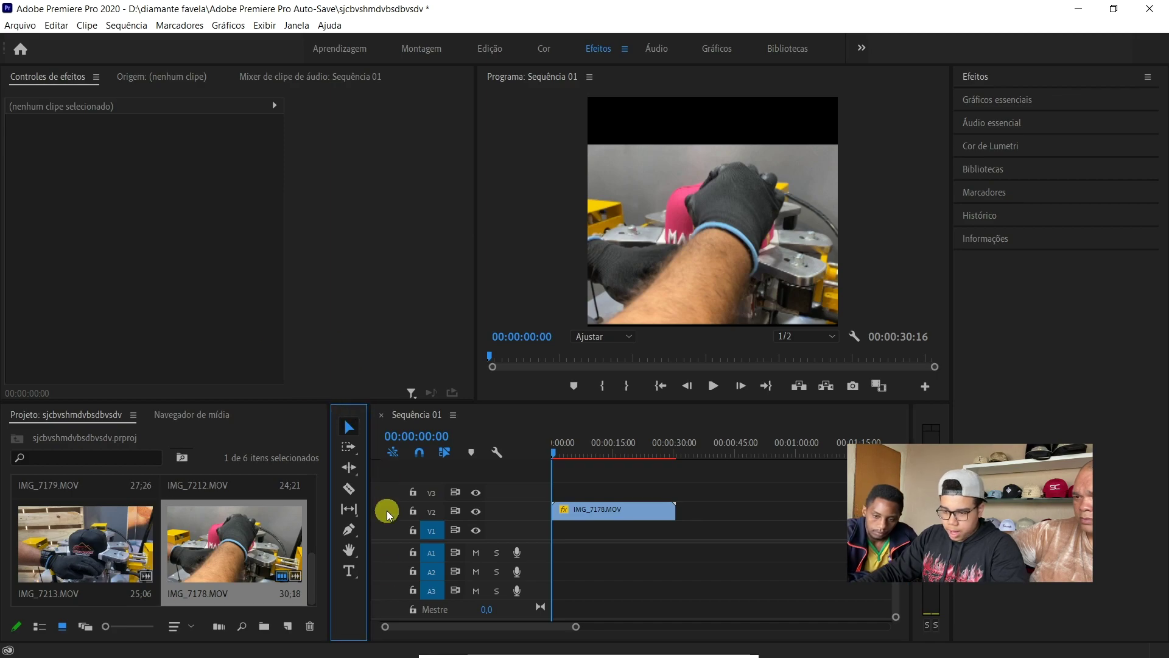
click(349, 488)
click(349, 530)
click(349, 569)
click(350, 539)
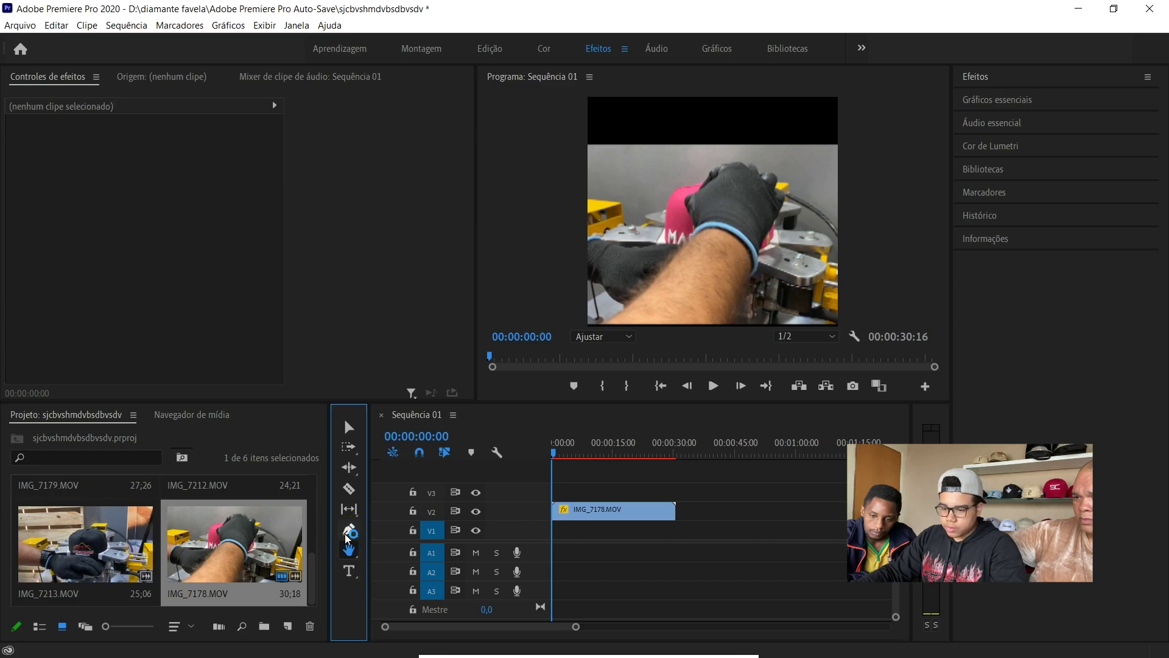
click(350, 540)
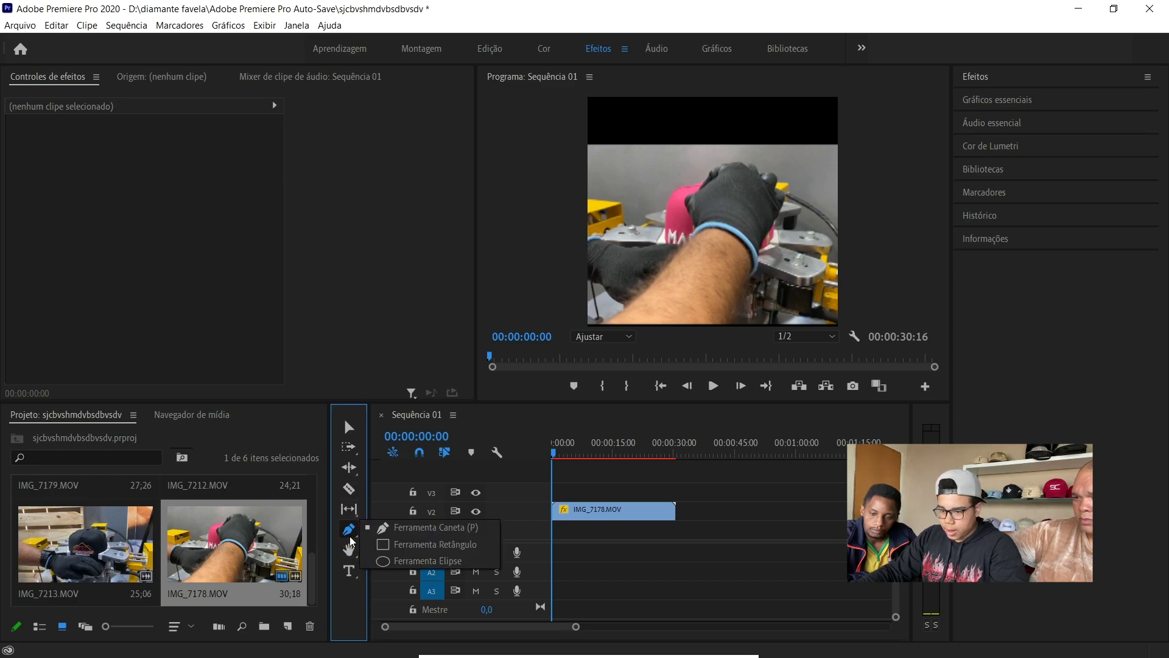
drag(350, 540, 405, 553)
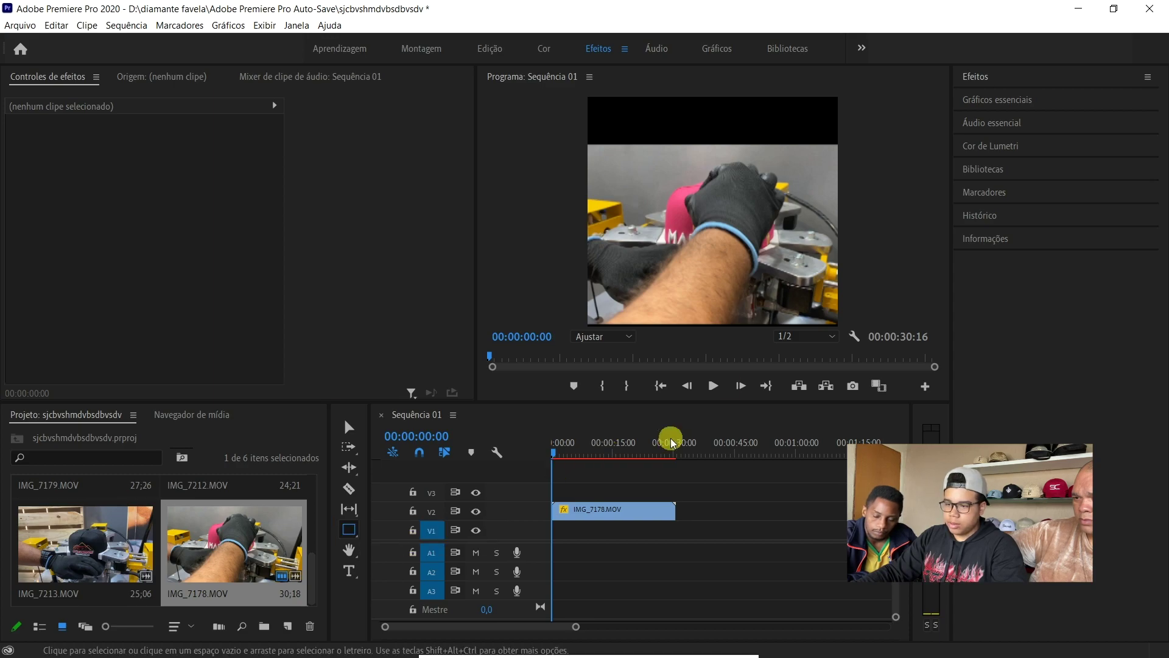
click(603, 114)
drag(591, 110, 646, 153)
drag(751, 157, 787, 192)
click(561, 491)
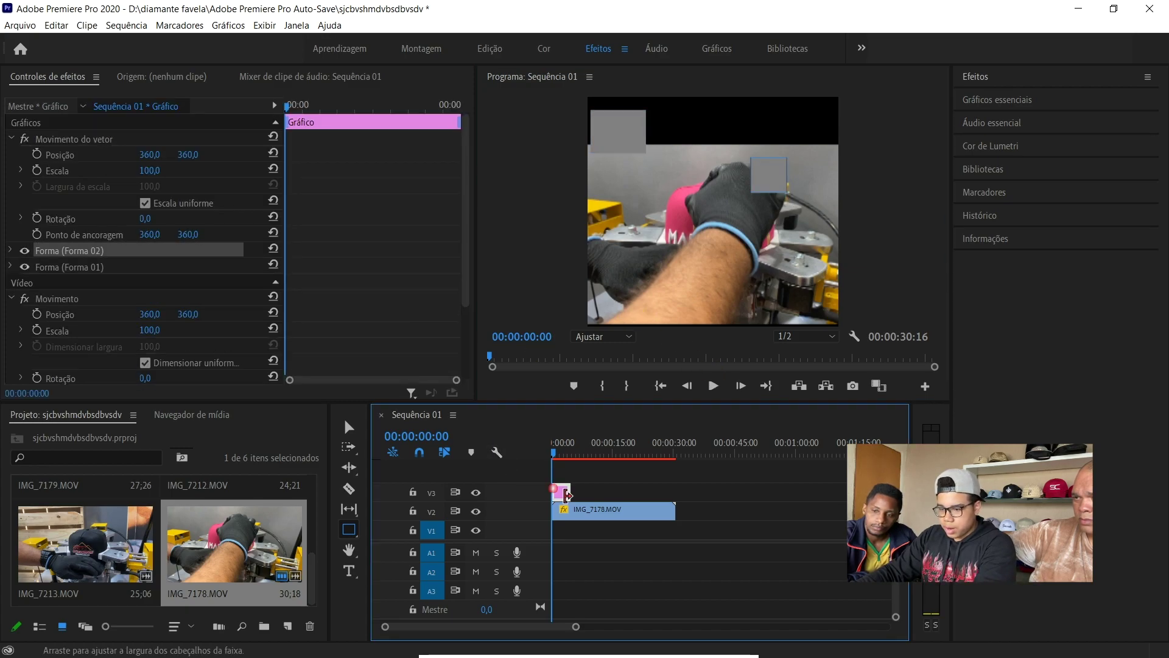
key(ctrl+z)
click(604, 129)
key(ctrl+z)
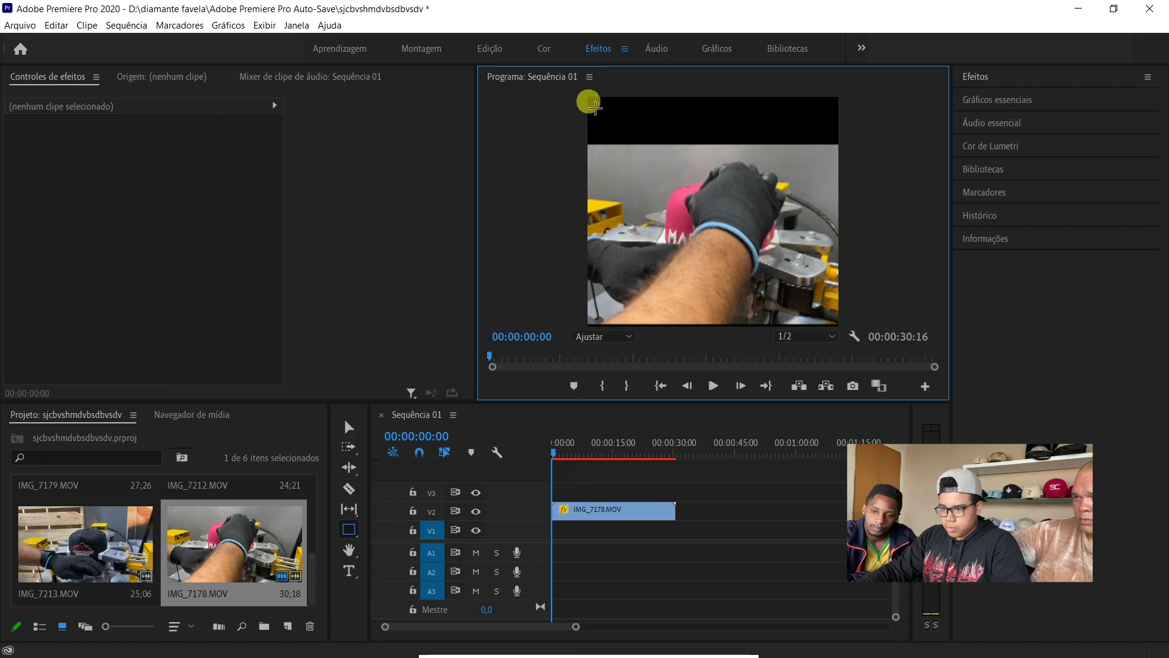
- Draw a rectangle that covers the entire program frame and return to the Selection tool
drag(595, 102, 589, 105)
drag(630, 139, 846, 329)
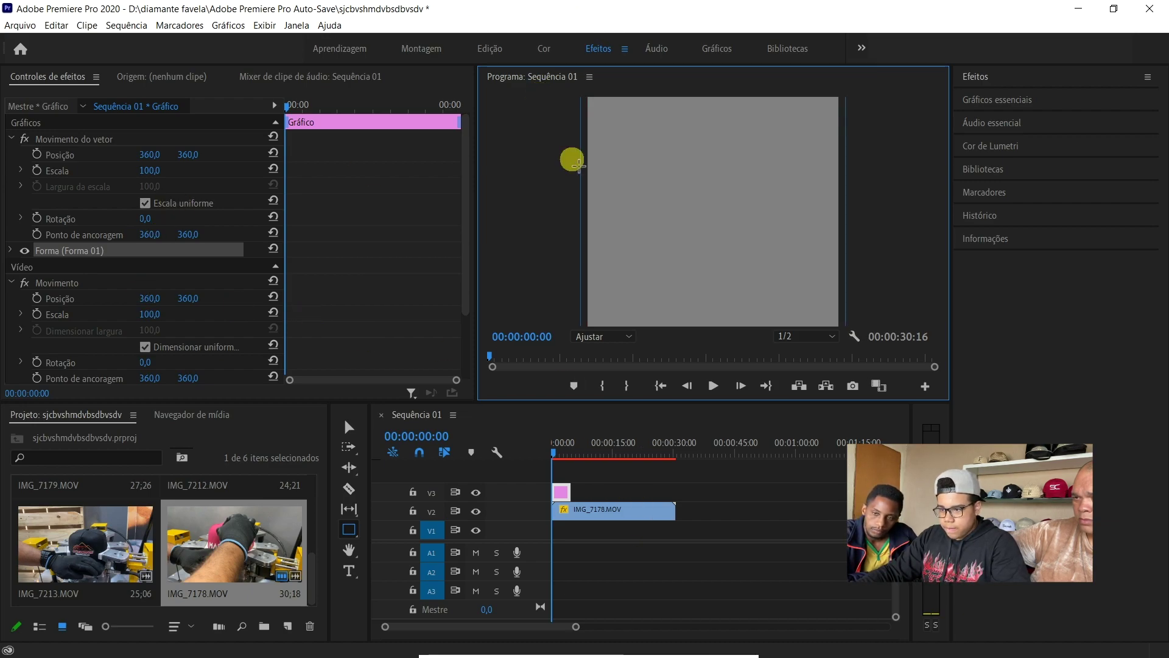
click(349, 427)
- Extend the rectangle's graphic clip to the end of IMG_7178.MOV and move it to track V1 beneath the video
click(621, 473)
mouse_move(569, 492)
mouse_down()
mouse_move(757, 491)
mouse_move(676, 499)
mouse_up()
click(754, 510)
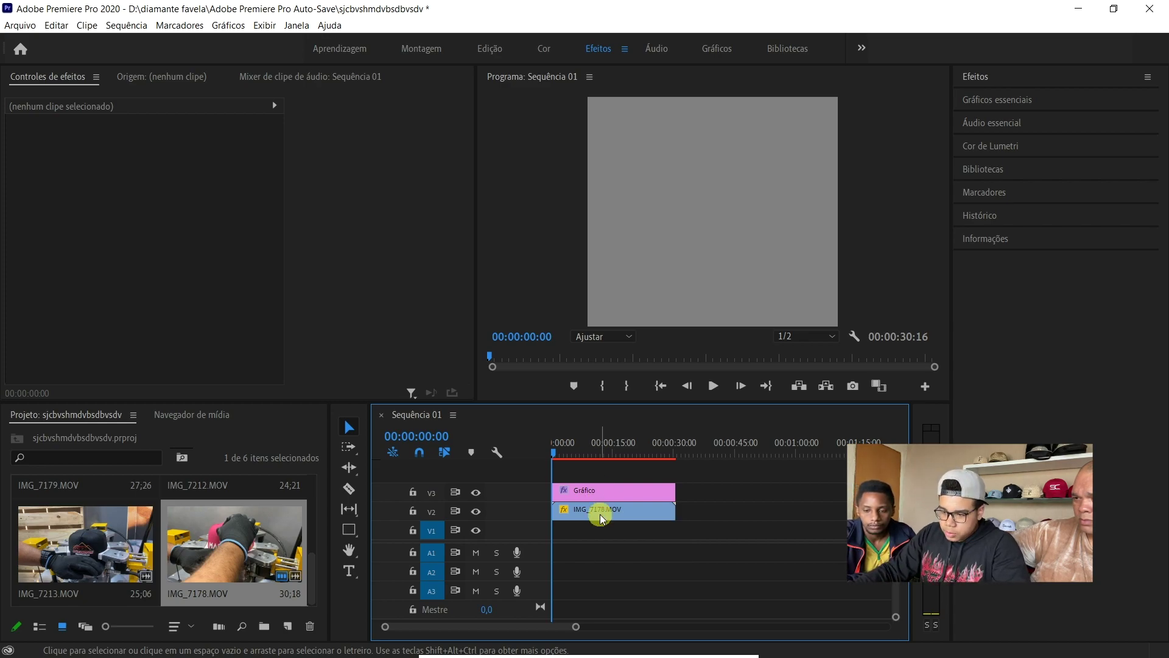
click(622, 487)
drag(589, 485, 601, 535)
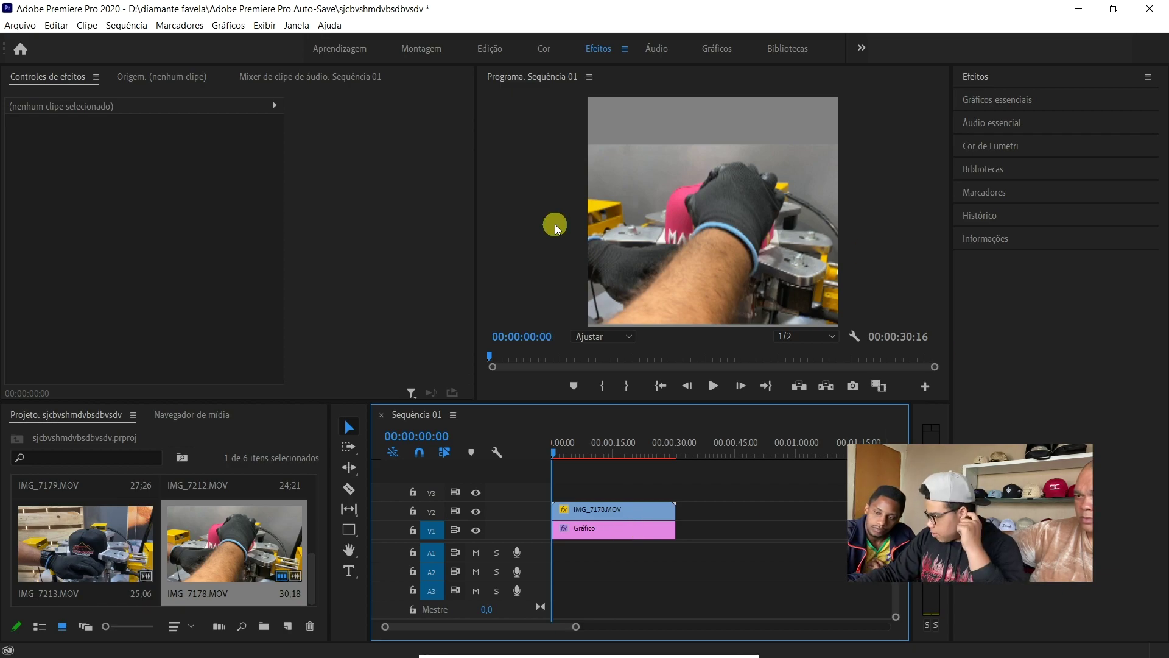
- Change the fill colour of the rectangle shape in the graphic clip on track V1 to white (FFFFFF)
click(603, 528)
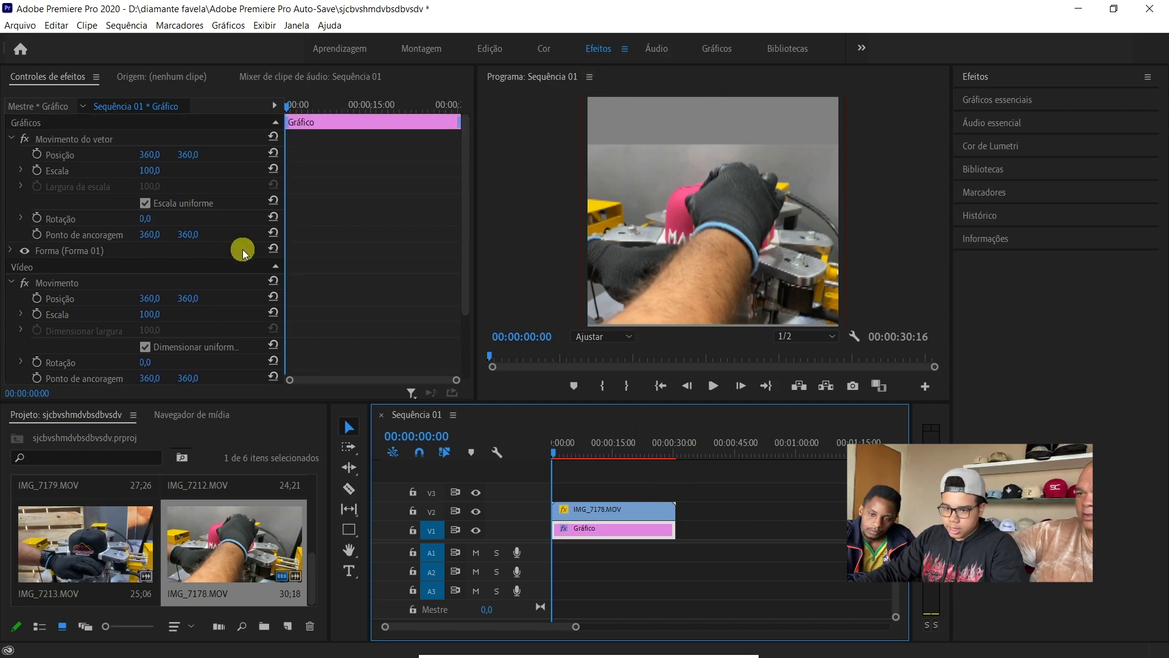
click(11, 250)
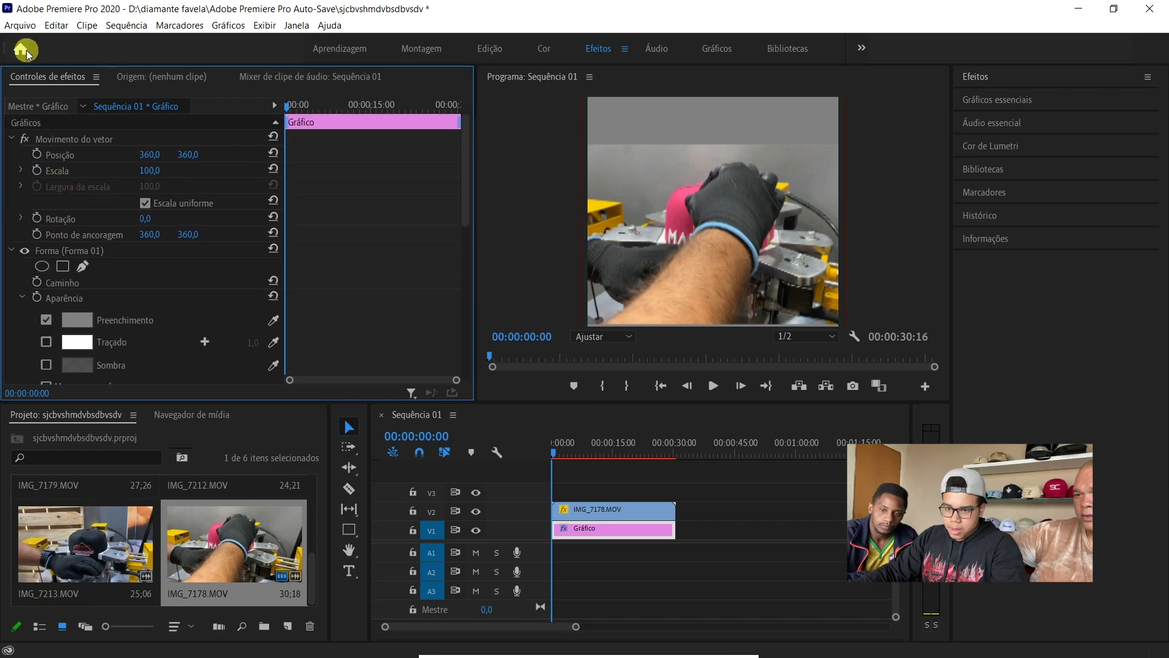
scroll(119, 142, down, 1)
scroll(119, 143, down, 2)
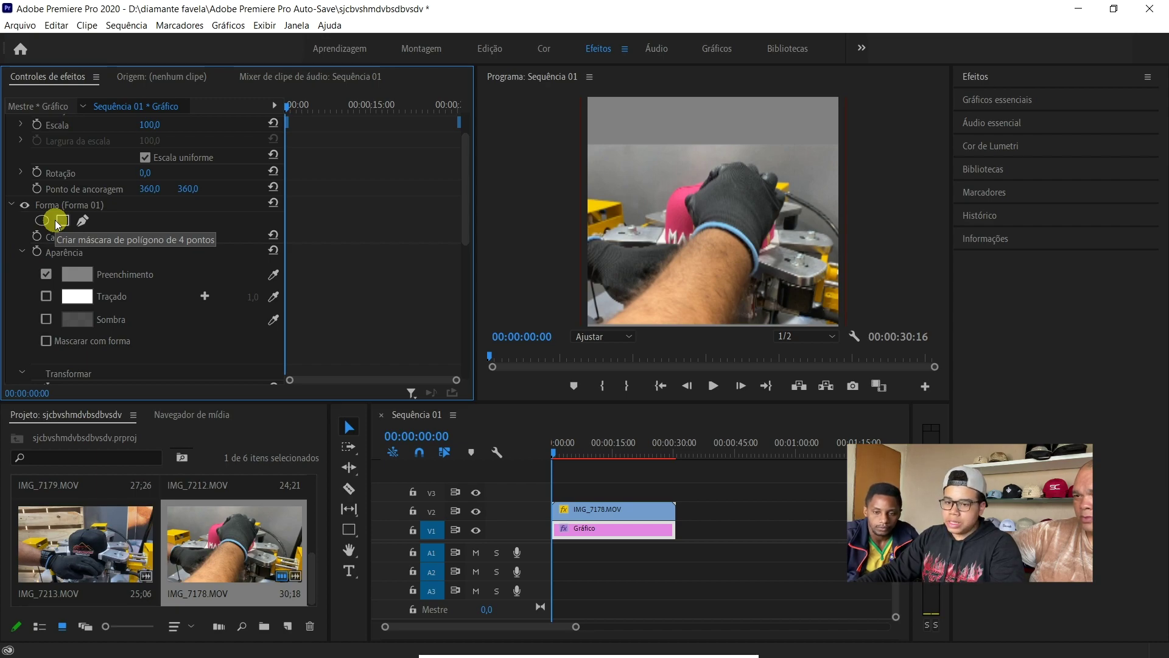
scroll(61, 228, down, 2)
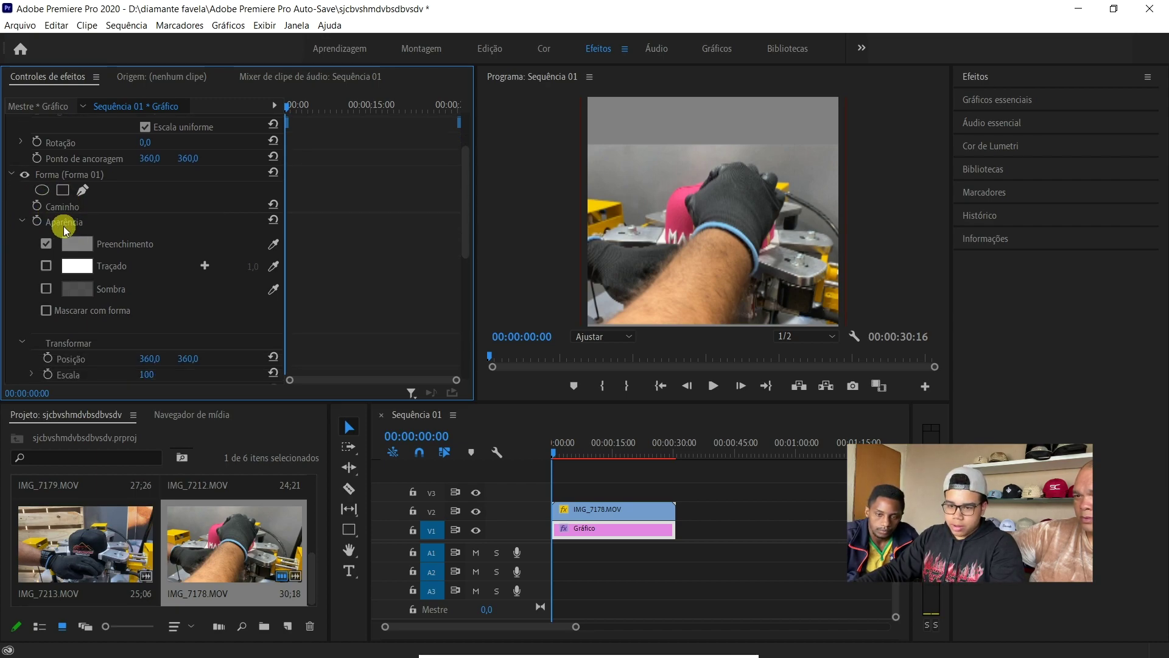
scroll(119, 348, down, 2)
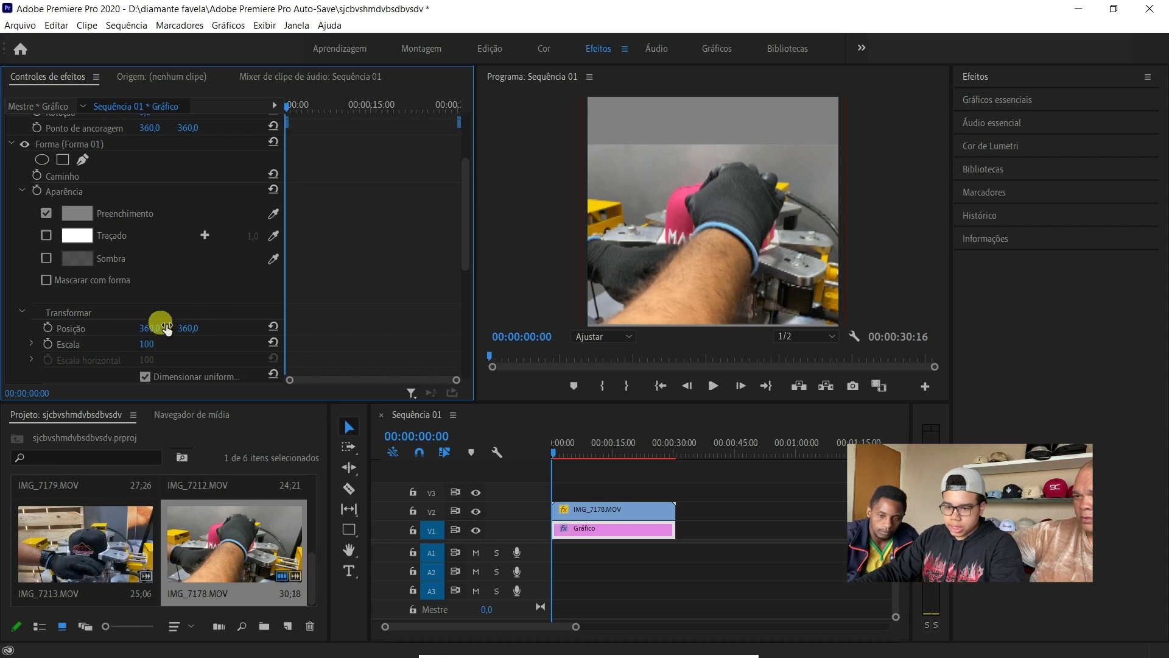
drag(158, 328, 170, 326)
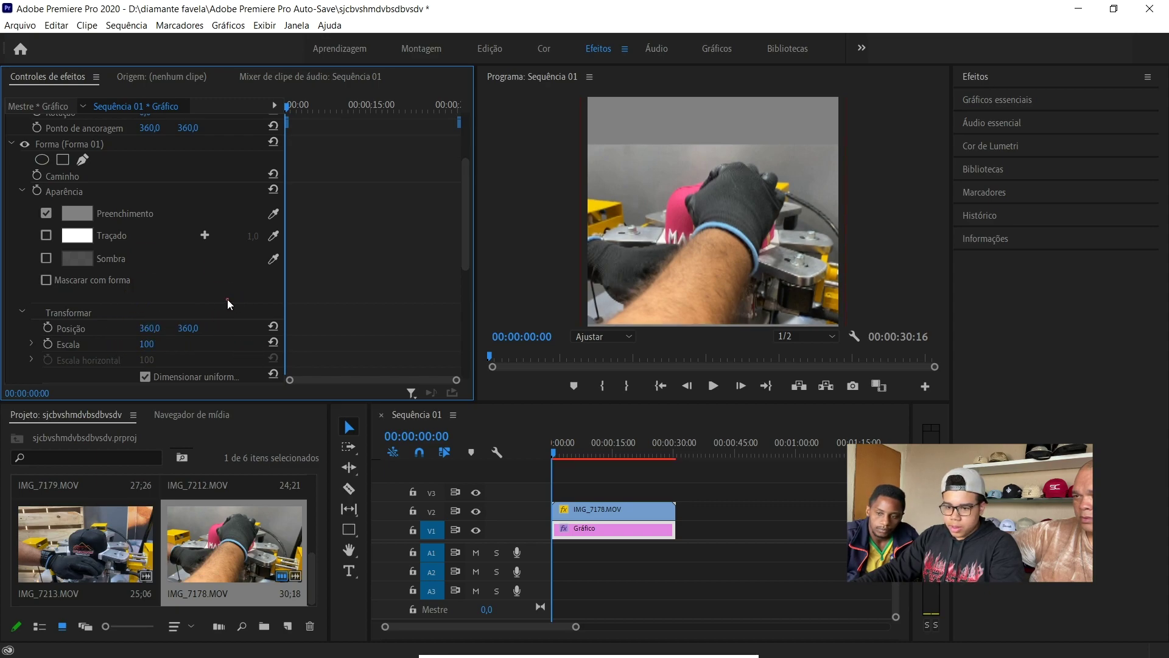
scroll(92, 280, up, 3)
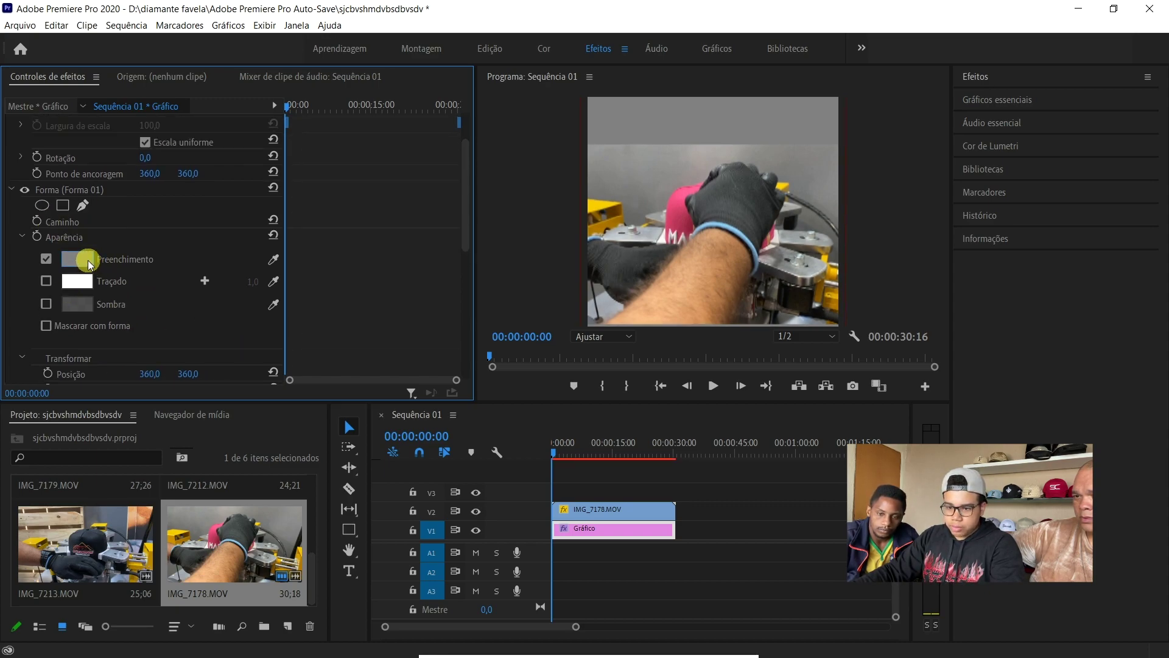
click(88, 261)
mouse_move(486, 376)
mouse_down()
mouse_move(481, 460)
mouse_move(458, 537)
mouse_up()
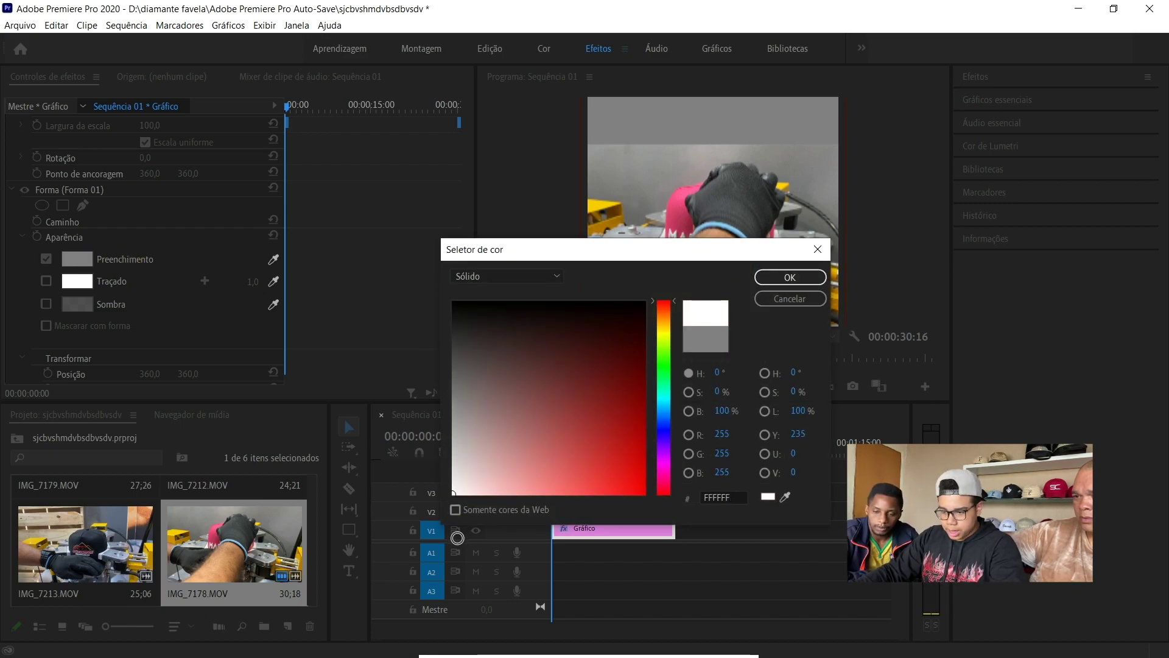
click(785, 279)
click(637, 488)
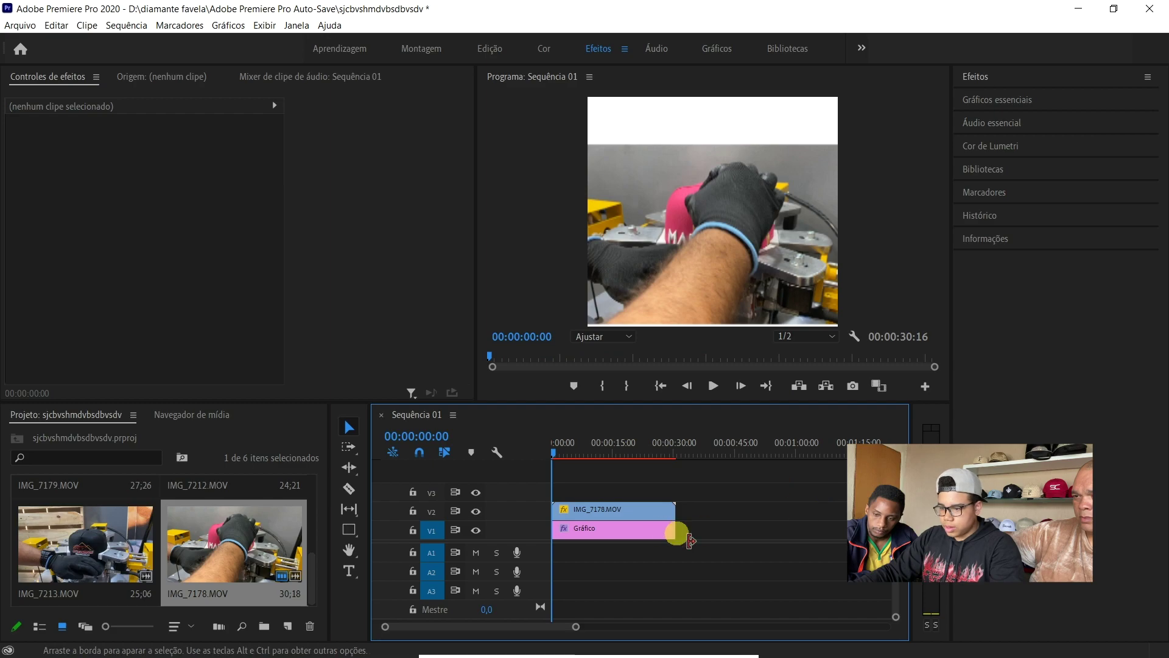
- Lengthen the white graphic clip on track V1 so that it ends at about 00:01:00:06
drag(579, 627, 701, 637)
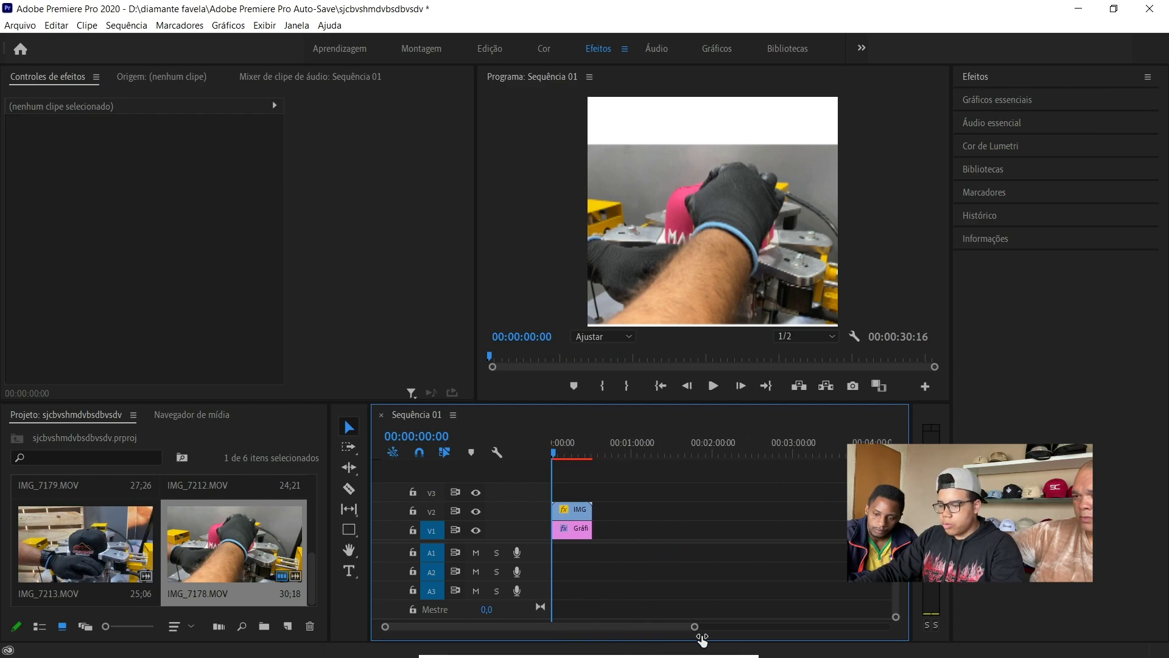
drag(591, 529, 725, 532)
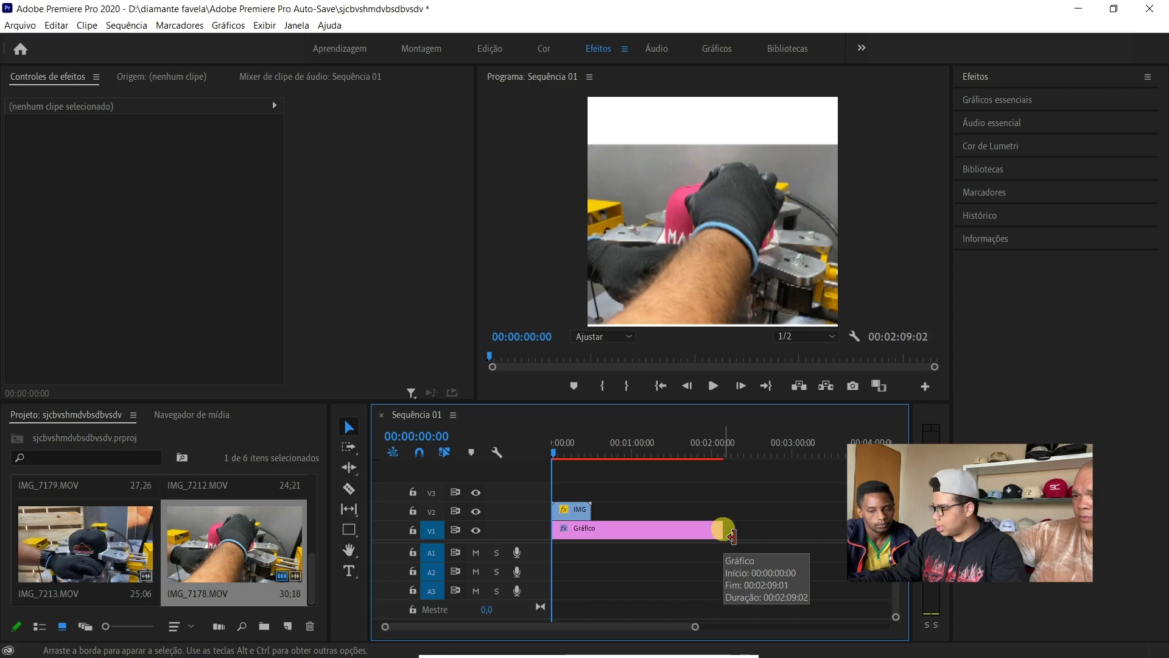
drag(732, 536, 634, 533)
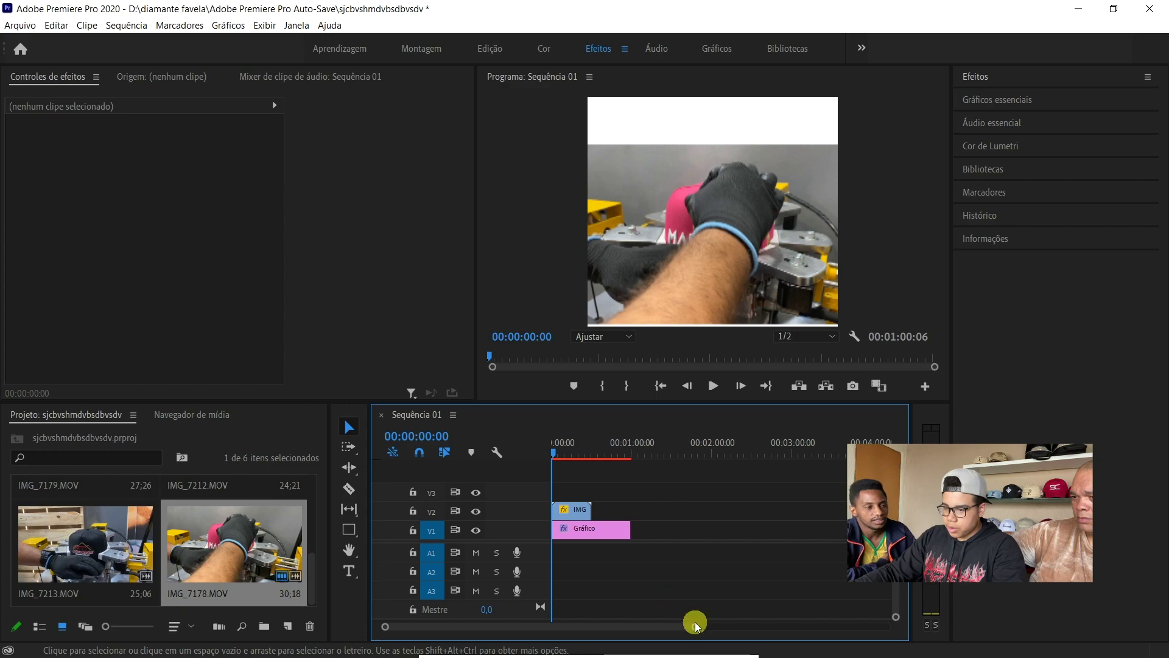
scroll(697, 631, down, 5)
drag(701, 626, 538, 627)
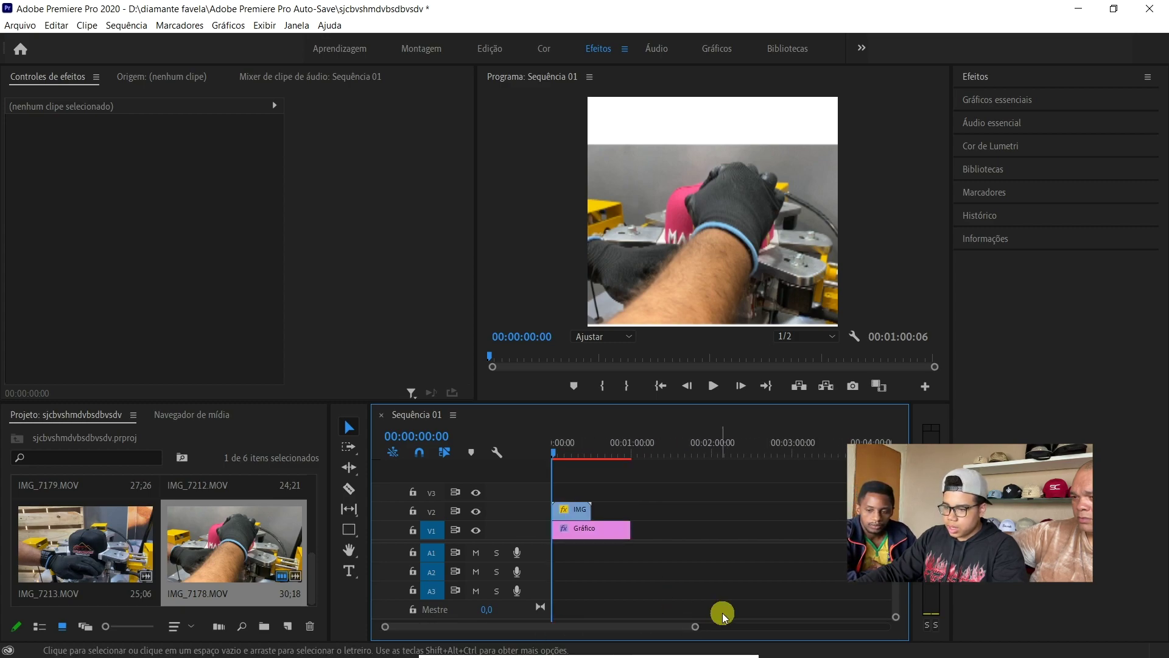
drag(692, 627, 642, 631)
click(662, 590)
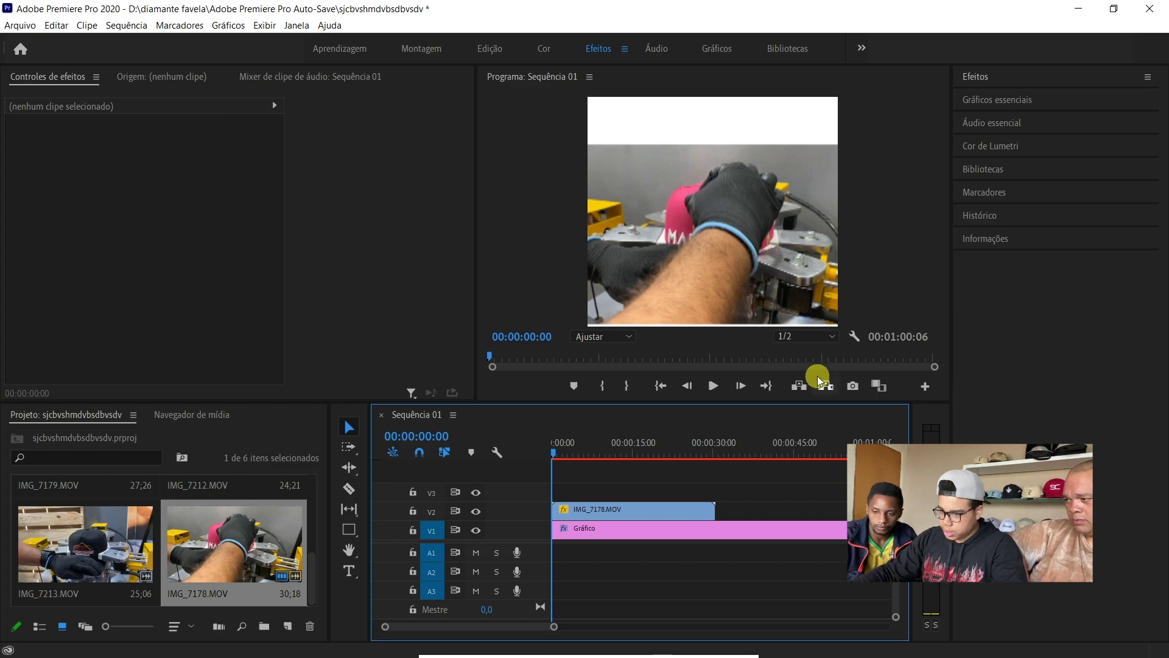
- Preview the IMG_7178.MOV clip over the white background from the start of the sequence
key(space)
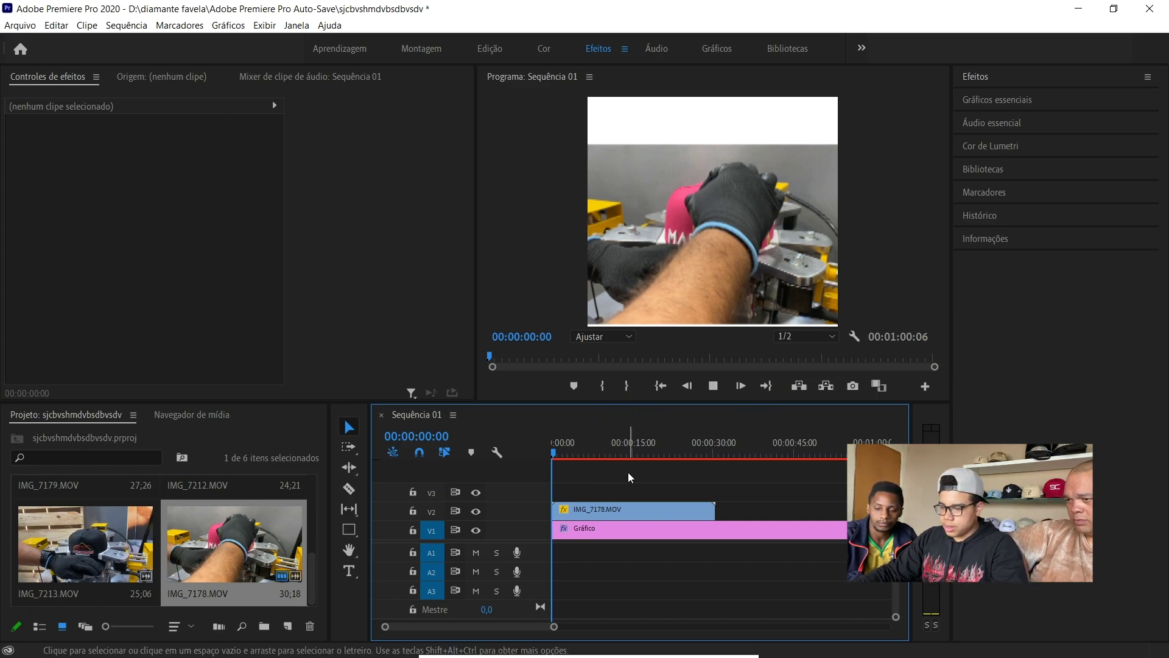
click(753, 533)
key(space)
click(551, 449)
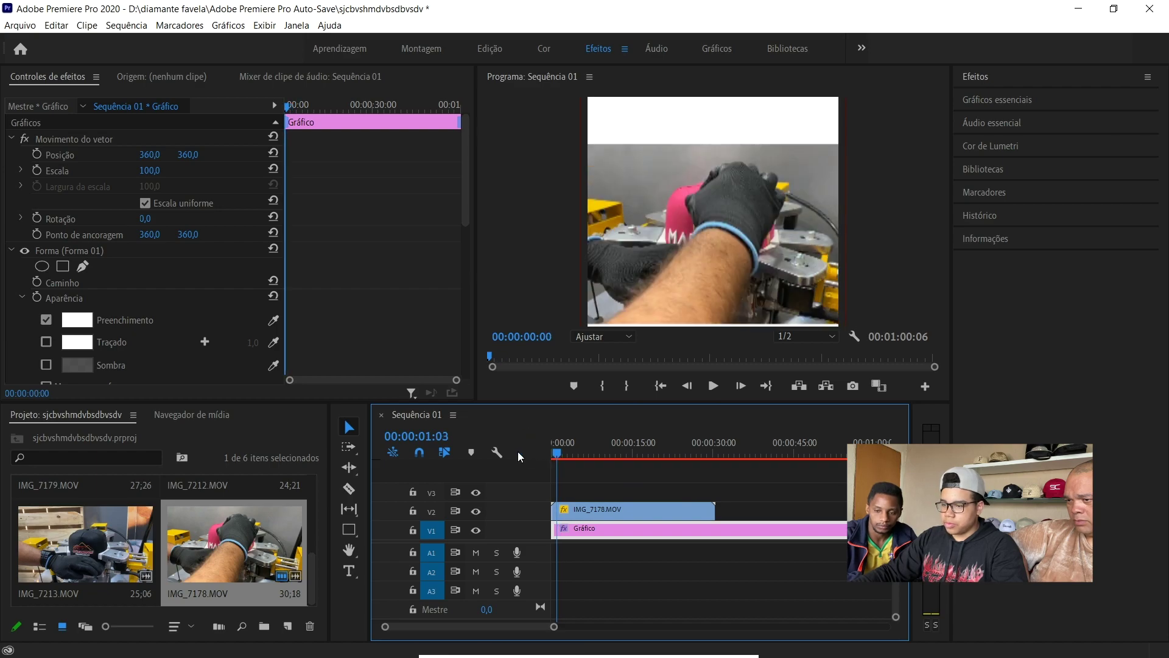
click(601, 477)
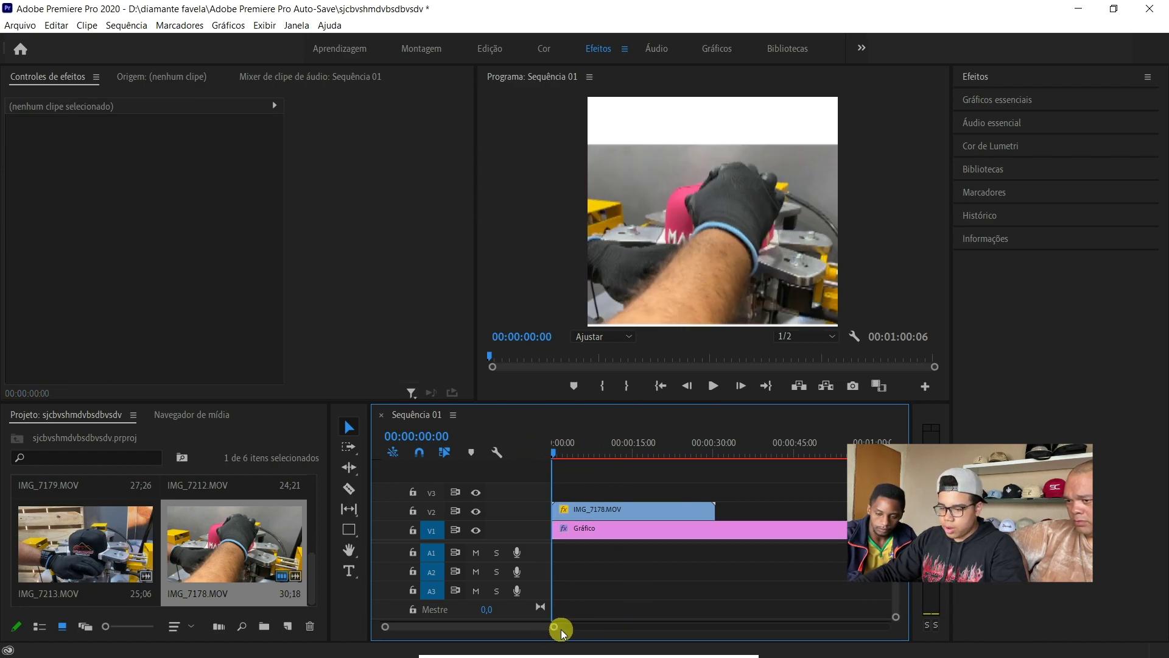
key(space)
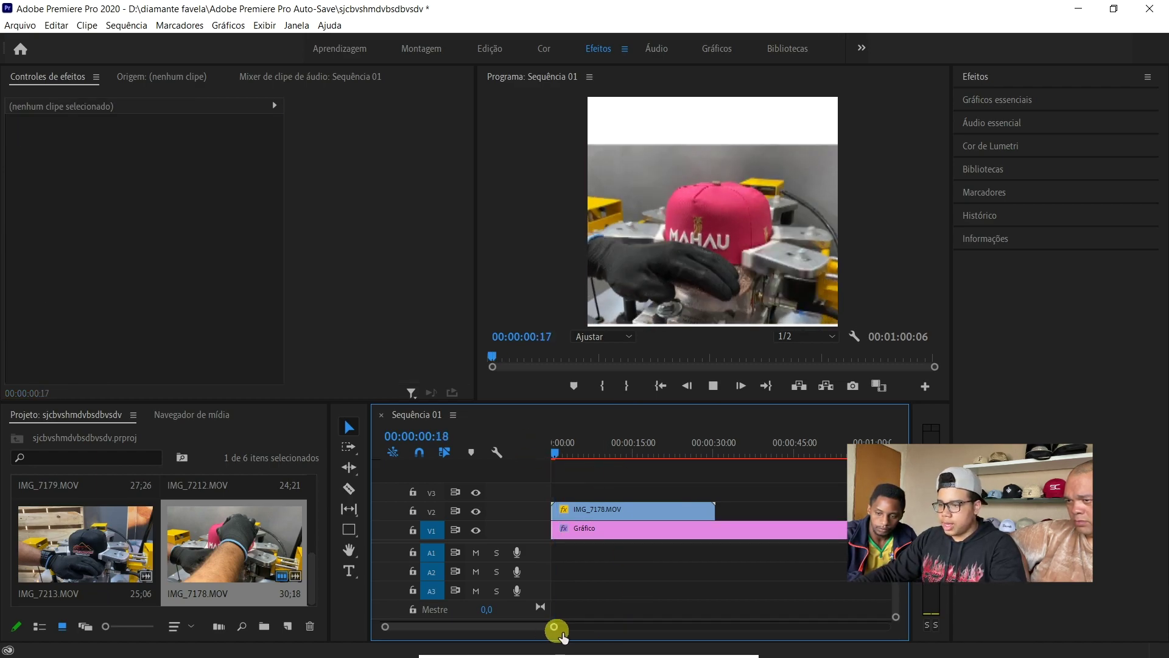
key(space)
- Set the vertical position of the IMG_7178.MOV clip on track V2 to 446
click(588, 511)
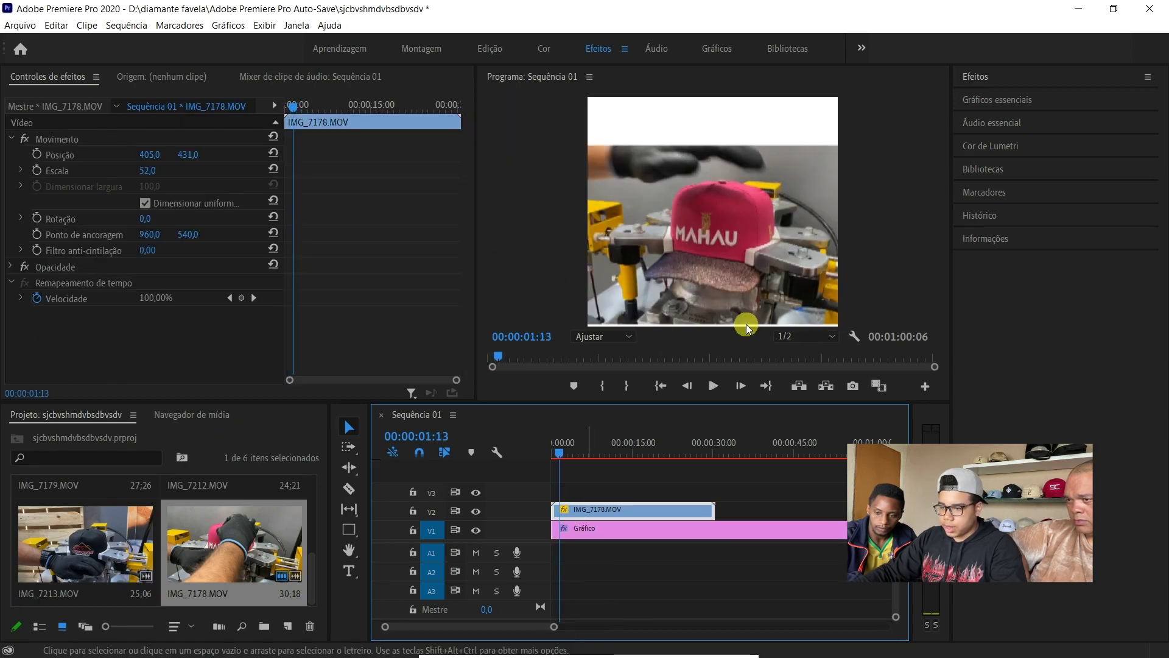
click(196, 155)
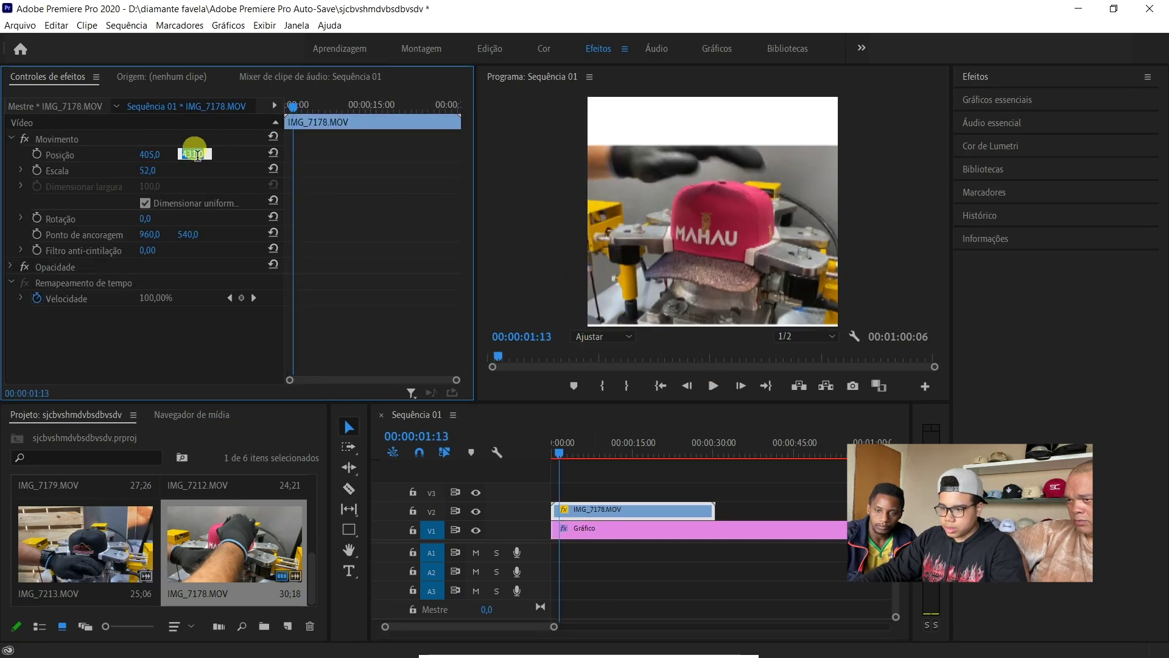
click(213, 133)
drag(186, 156, 195, 153)
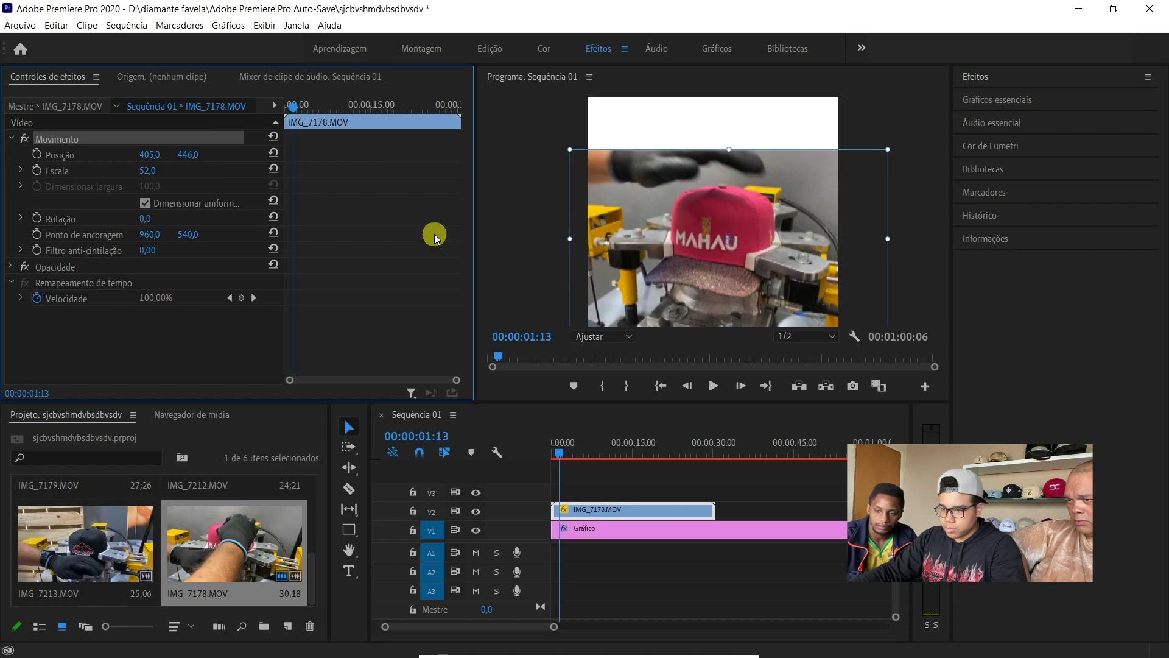
- Set the scale of the IMG_7178.MOV clip on track V2 to 50 and its vertical position to 460
click(564, 478)
click(574, 512)
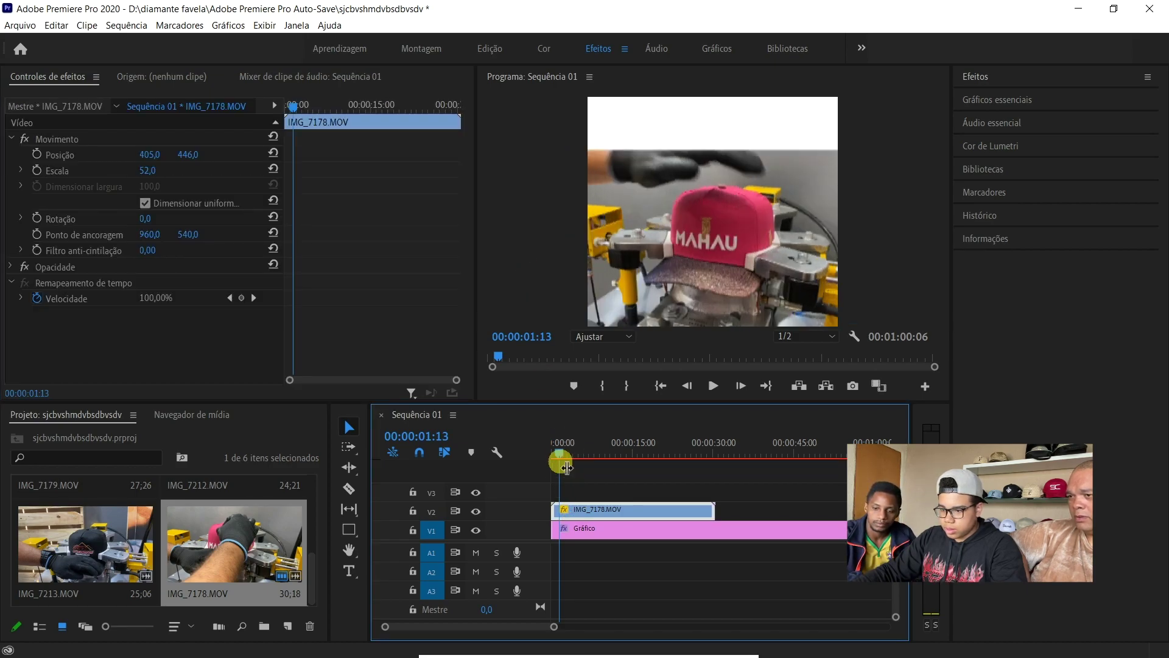
drag(561, 456, 542, 449)
drag(147, 171, 131, 171)
key(ctrl+z)
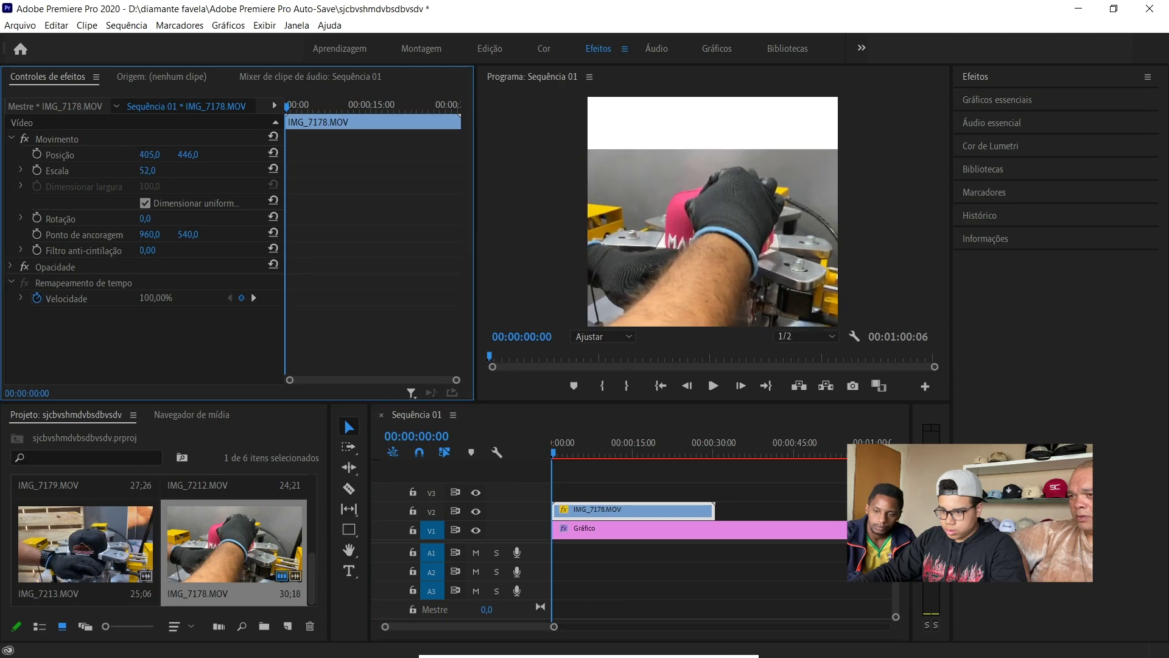
click(159, 170)
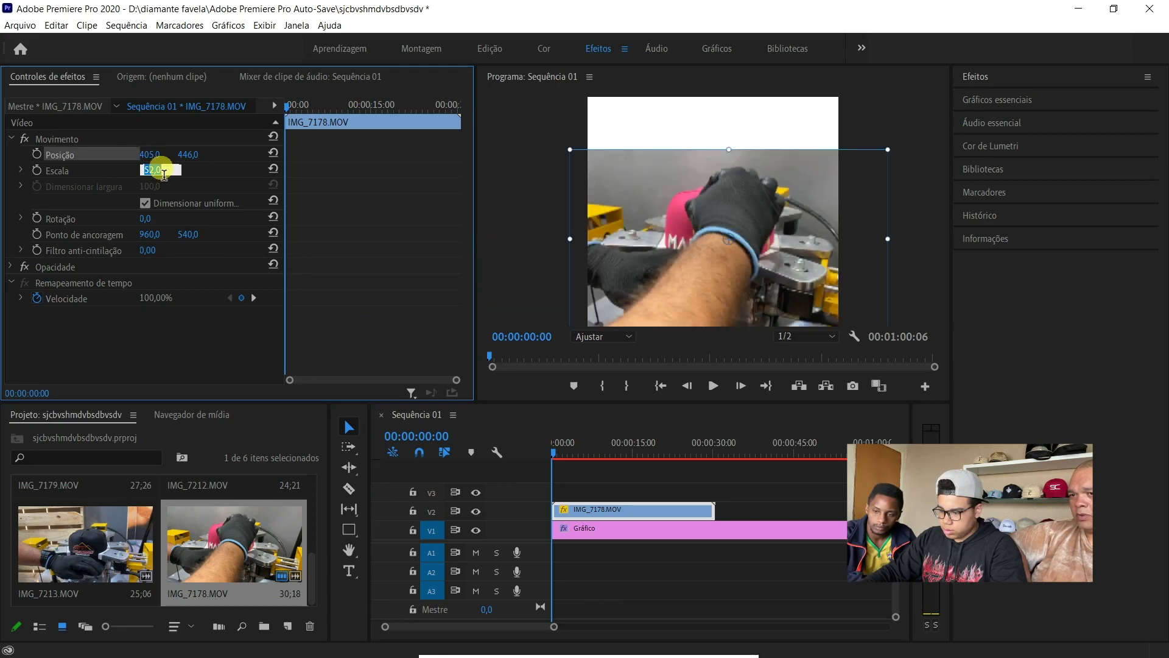
text(50)
key(Return)
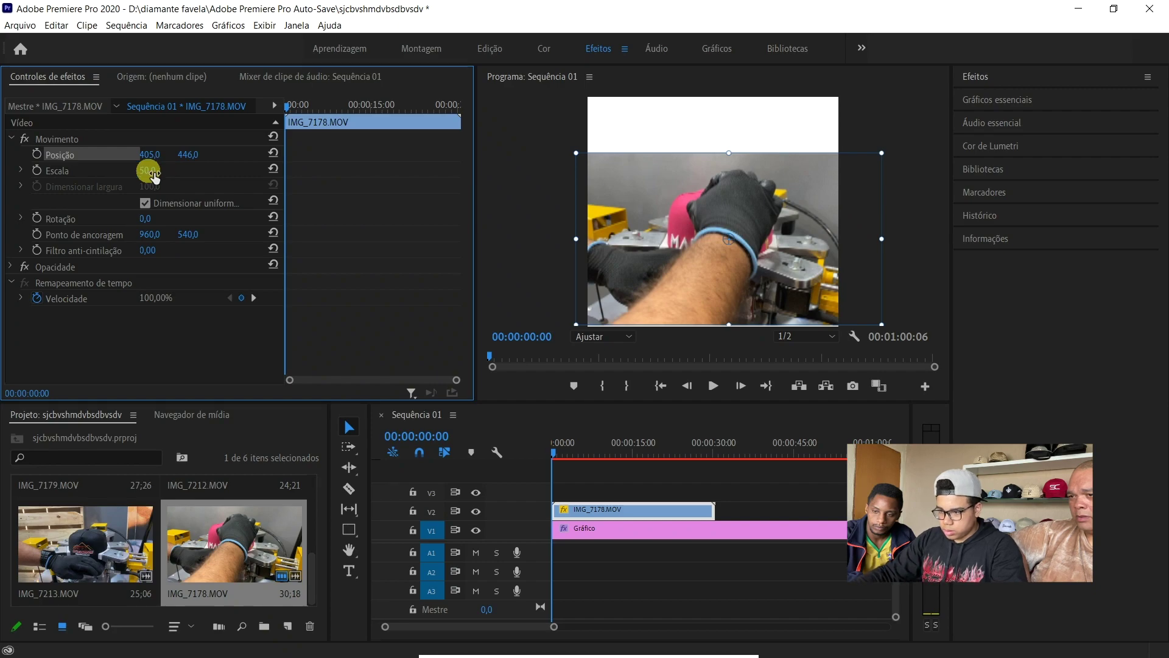
drag(188, 154, 193, 154)
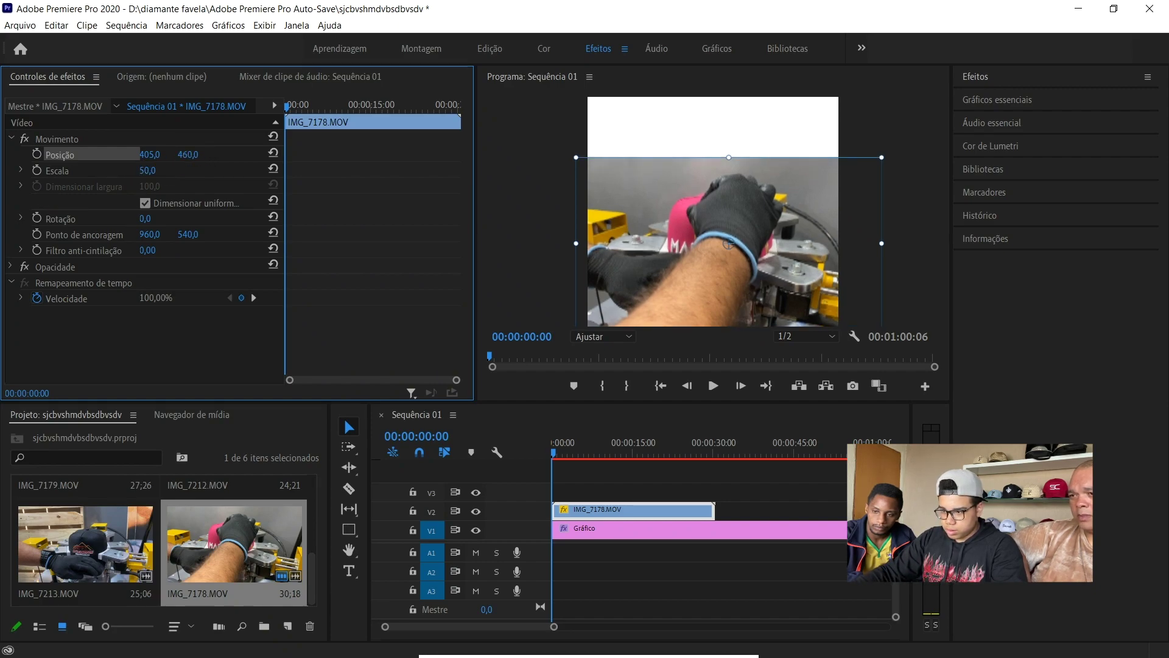
- Preview the rescaled IMG_7178.MOV clip from the start of the sequence to about 00:00:20 to find where it should end
click(526, 207)
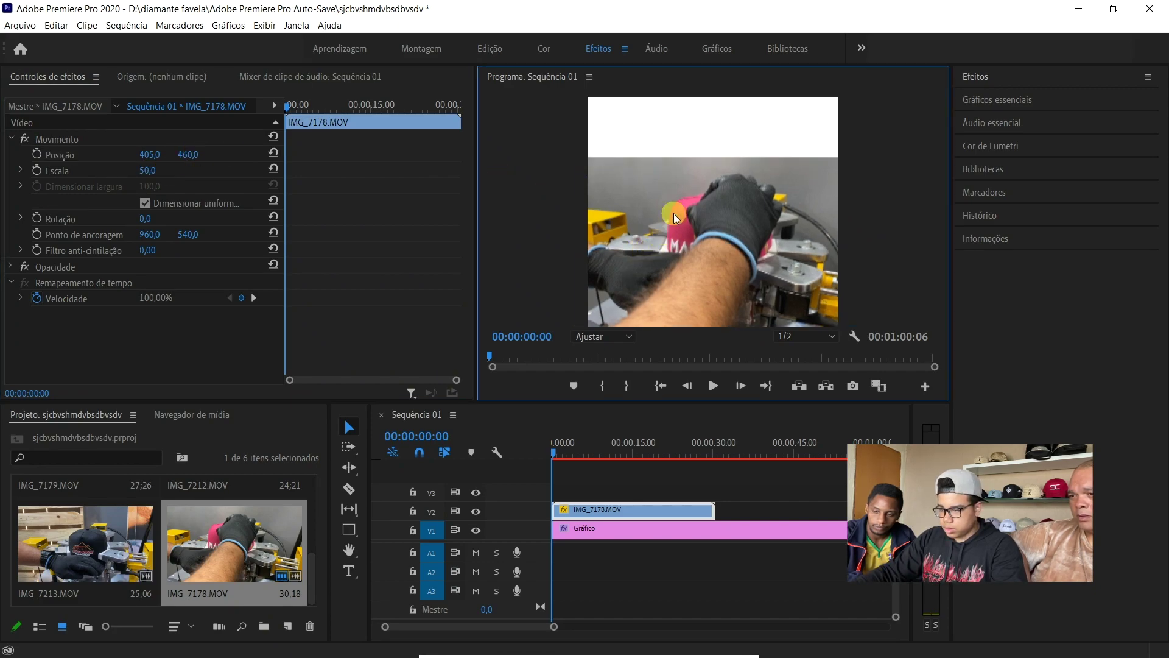
key(space)
drag(578, 436, 519, 449)
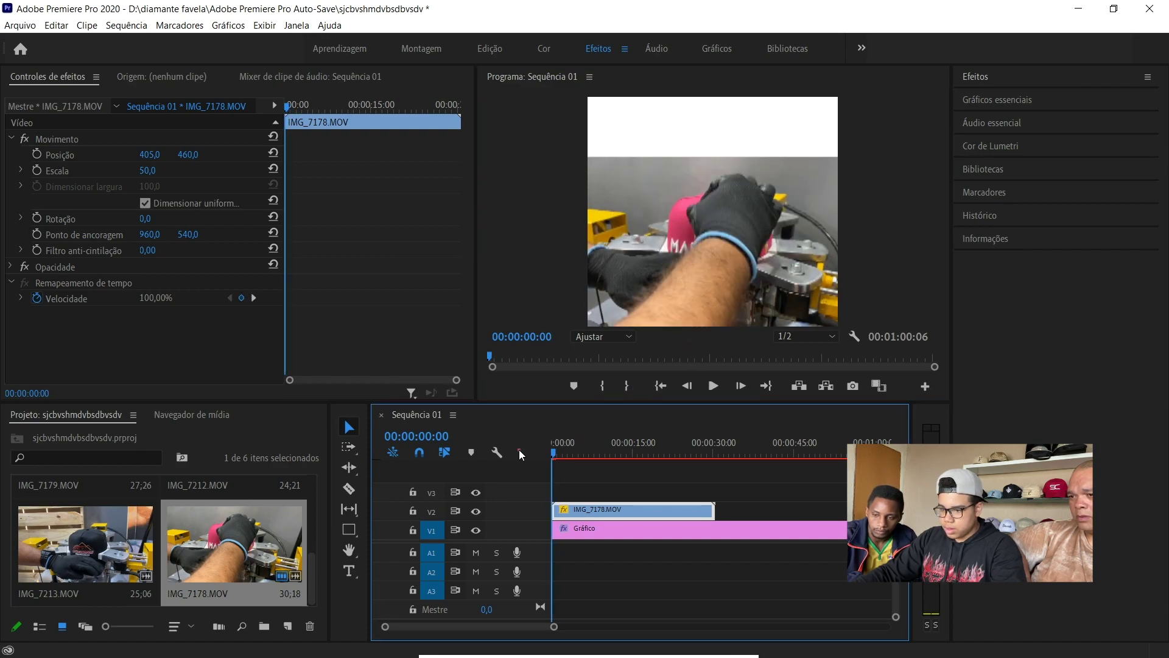
click(576, 477)
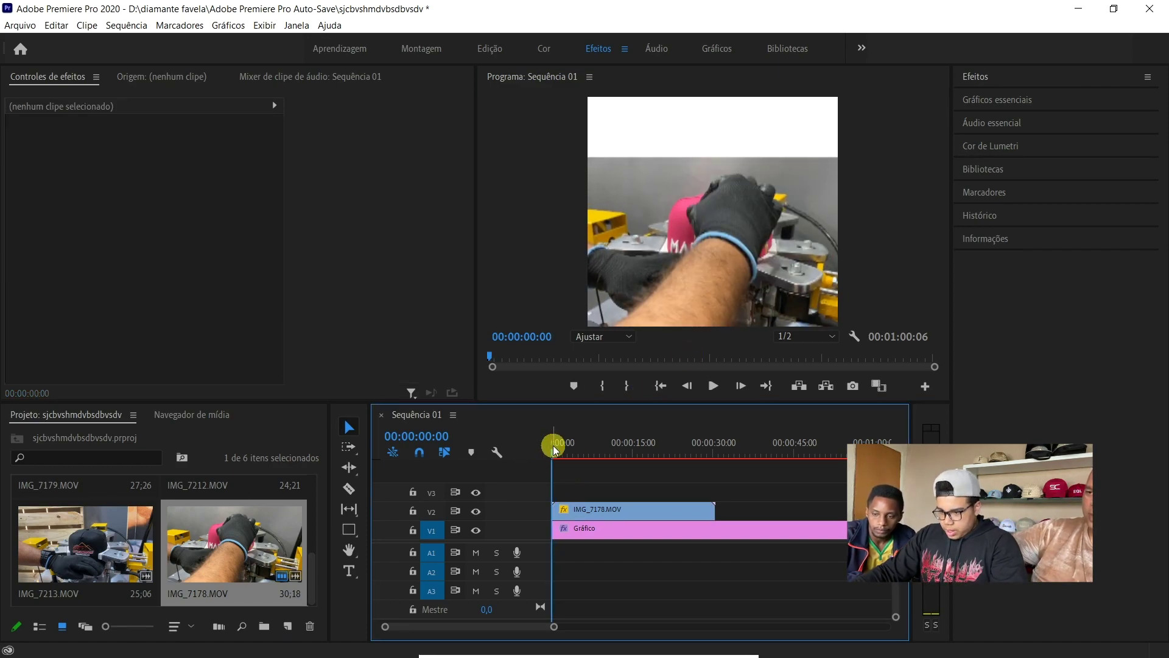
drag(553, 444, 562, 460)
key(space)
click(608, 486)
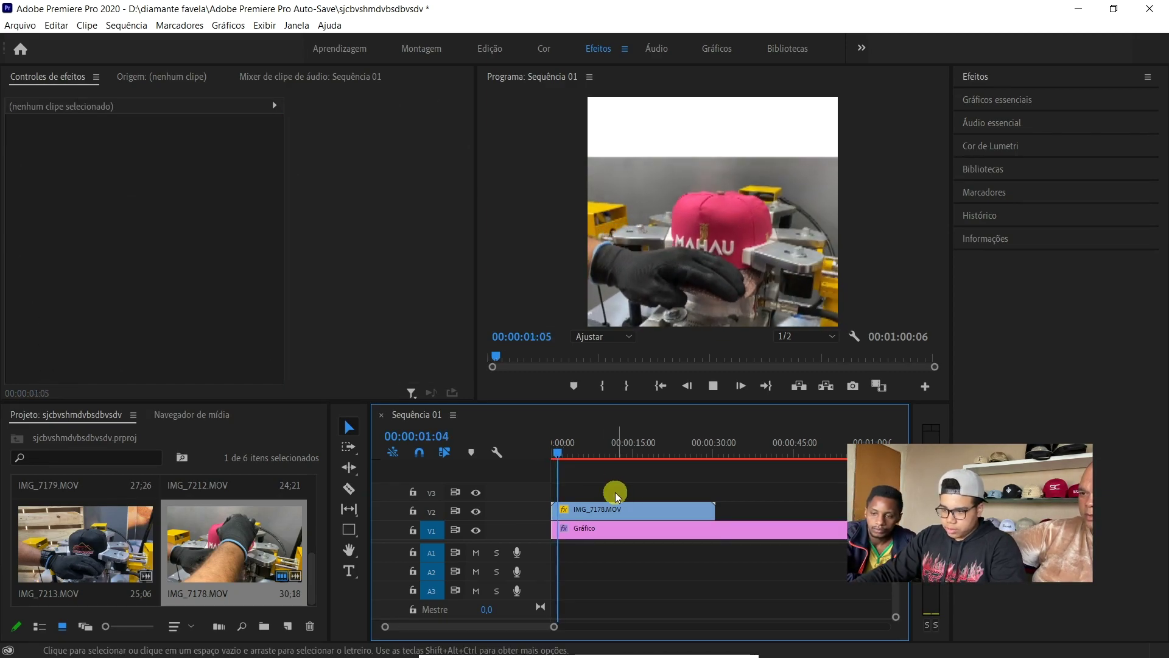
click(603, 529)
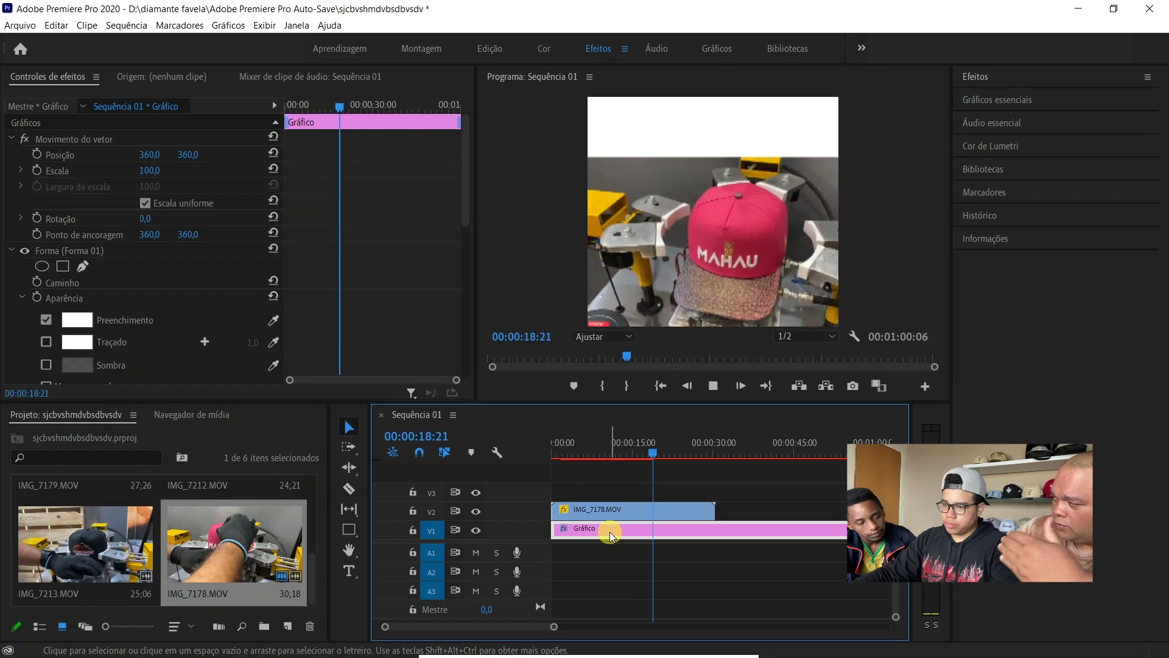
key(space)
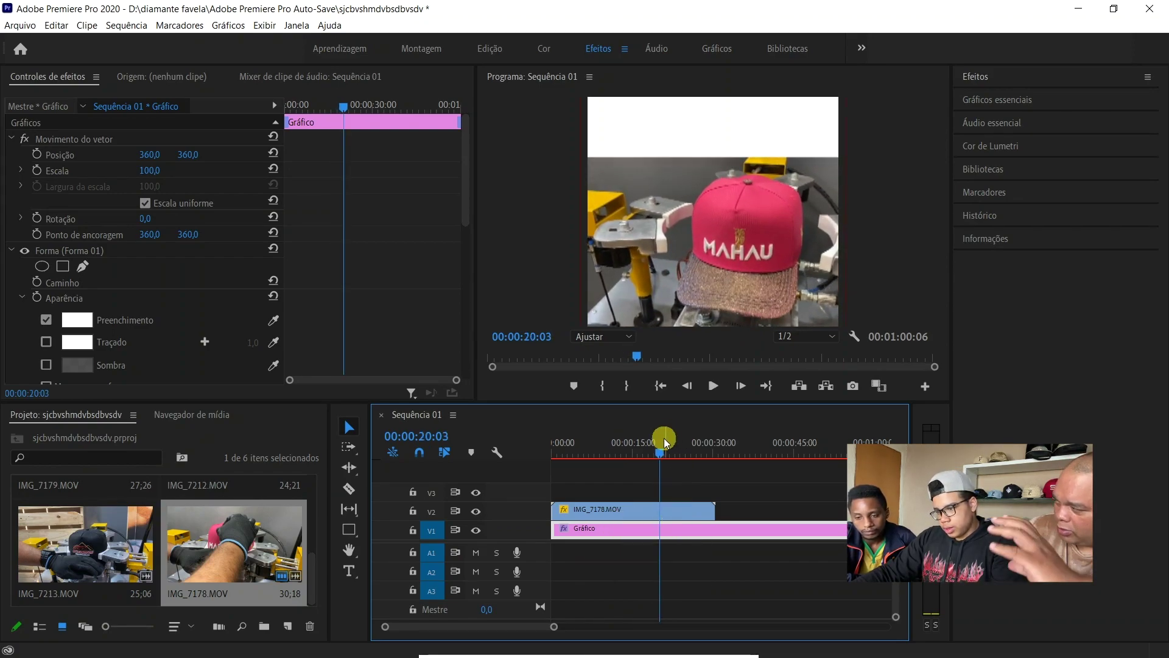
- Cut the IMG_7178.MOV clip at 00:00:20:02 and remove the part after the cut
drag(663, 466, 660, 465)
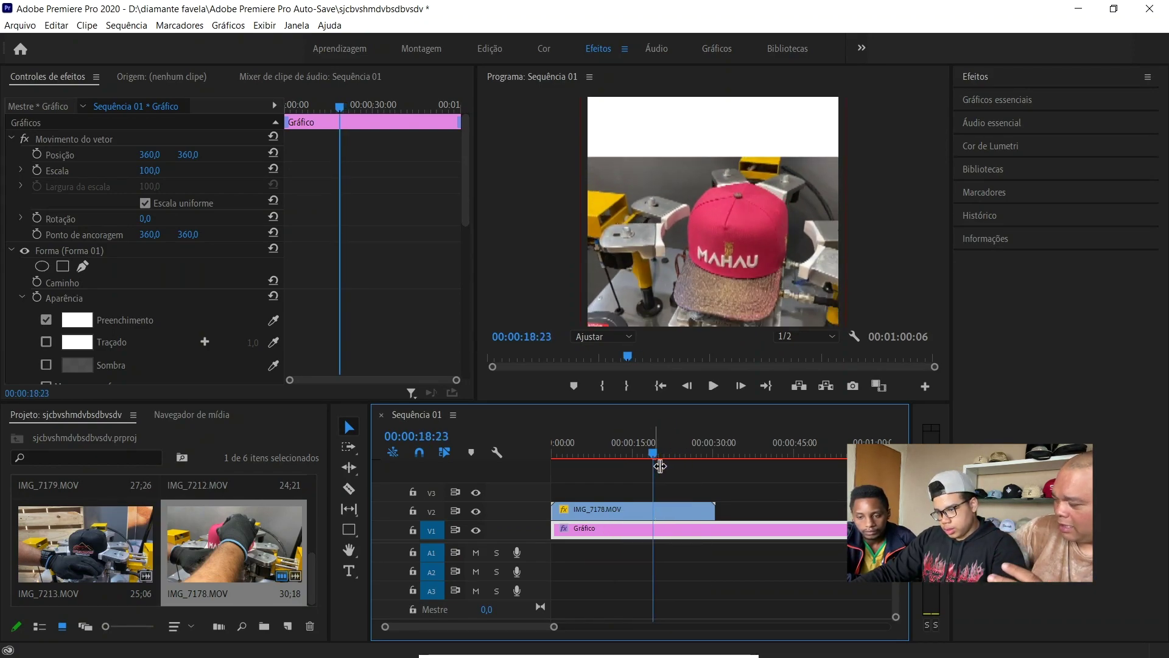
key(c)
key(space)
click(666, 513)
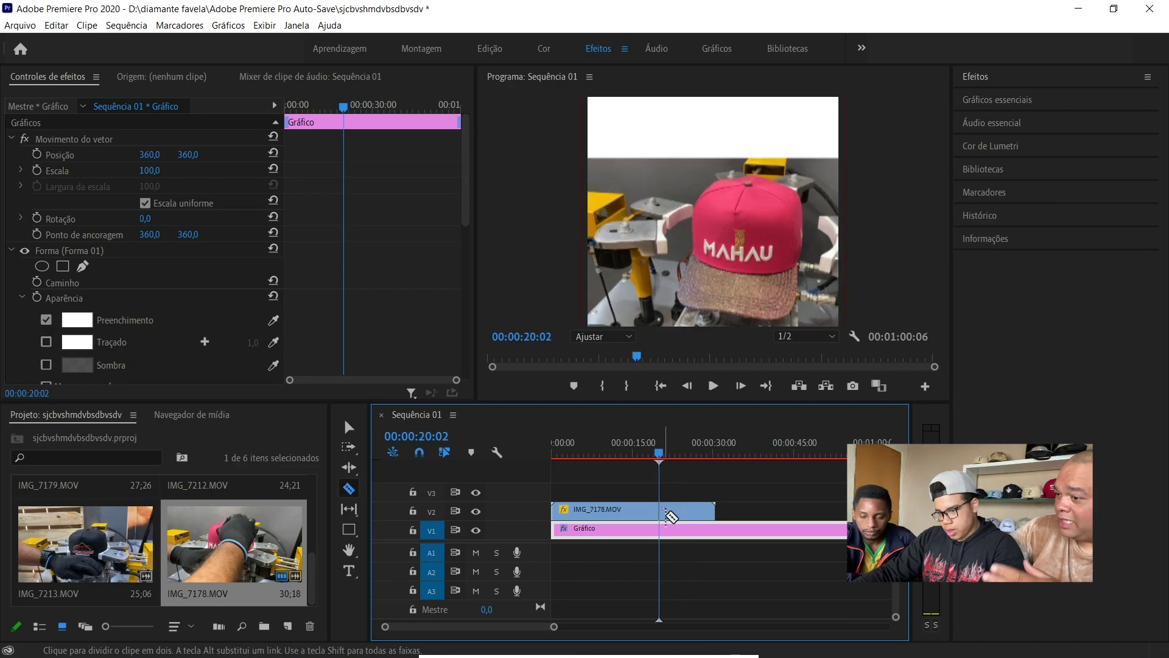
key(v)
- Place the IMG_7213.MOV clip on track V2 directly after IMG_7178.MOV and play across the join
drag(663, 454, 571, 454)
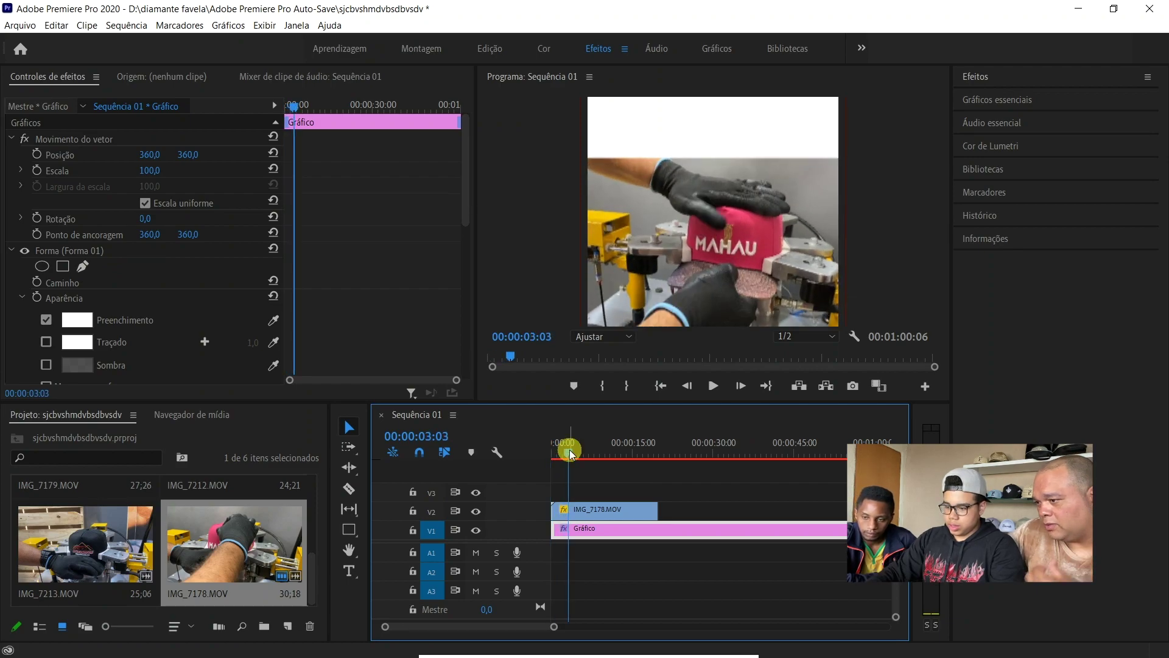
key(Home)
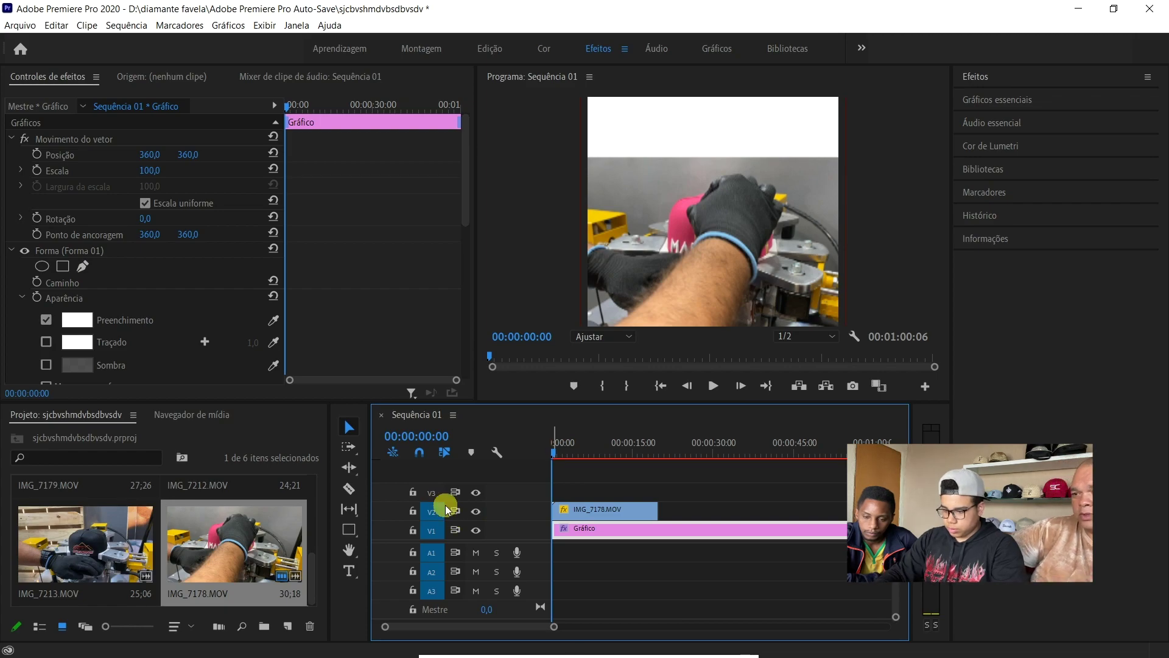
key(Down)
key(Home)
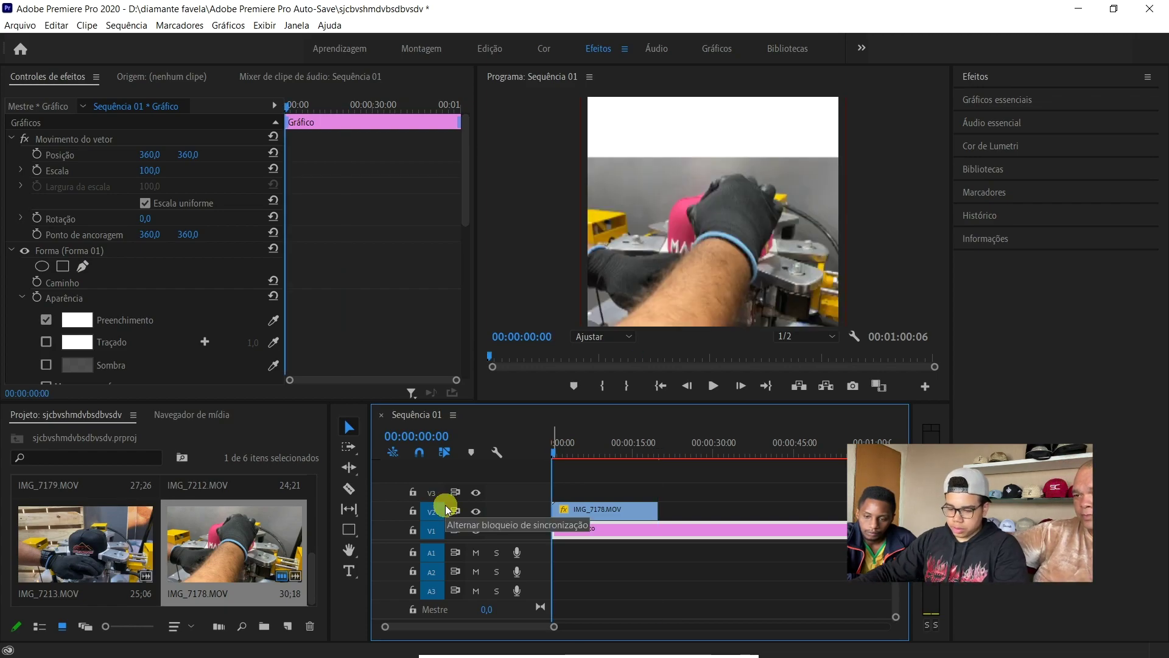
drag(86, 542, 674, 493)
click(674, 494)
drag(642, 453, 656, 458)
key(space)
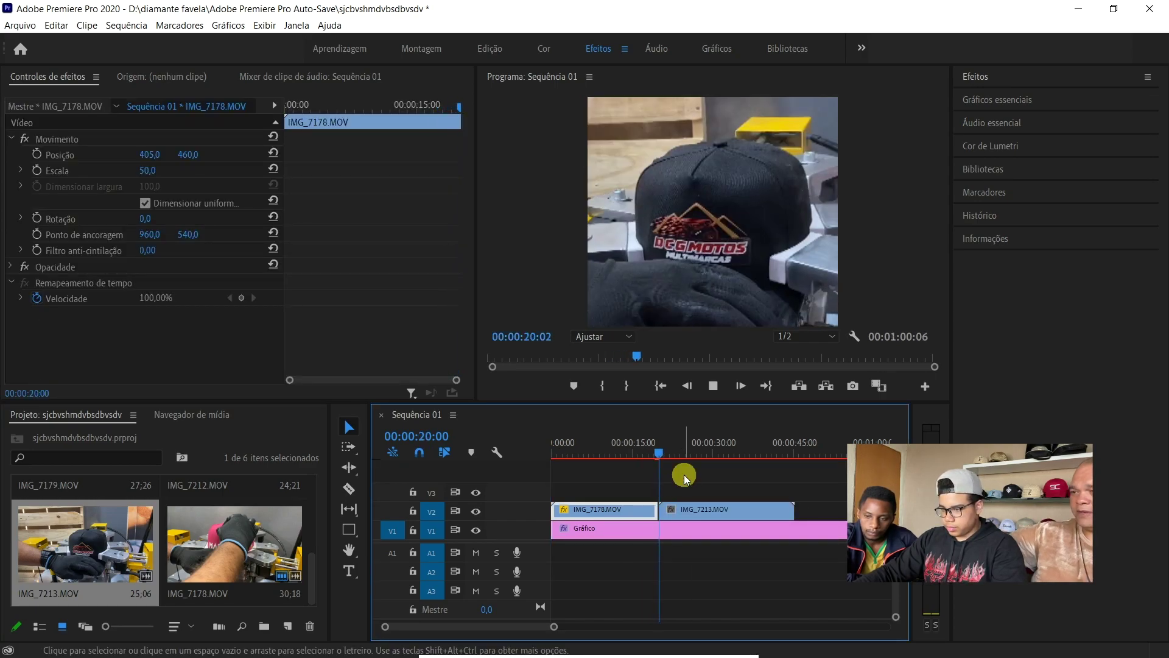
click(682, 516)
- Set the scale of the IMG_7213.MOV clip to 50, matching the IMG_7178.MOV clip
click(646, 511)
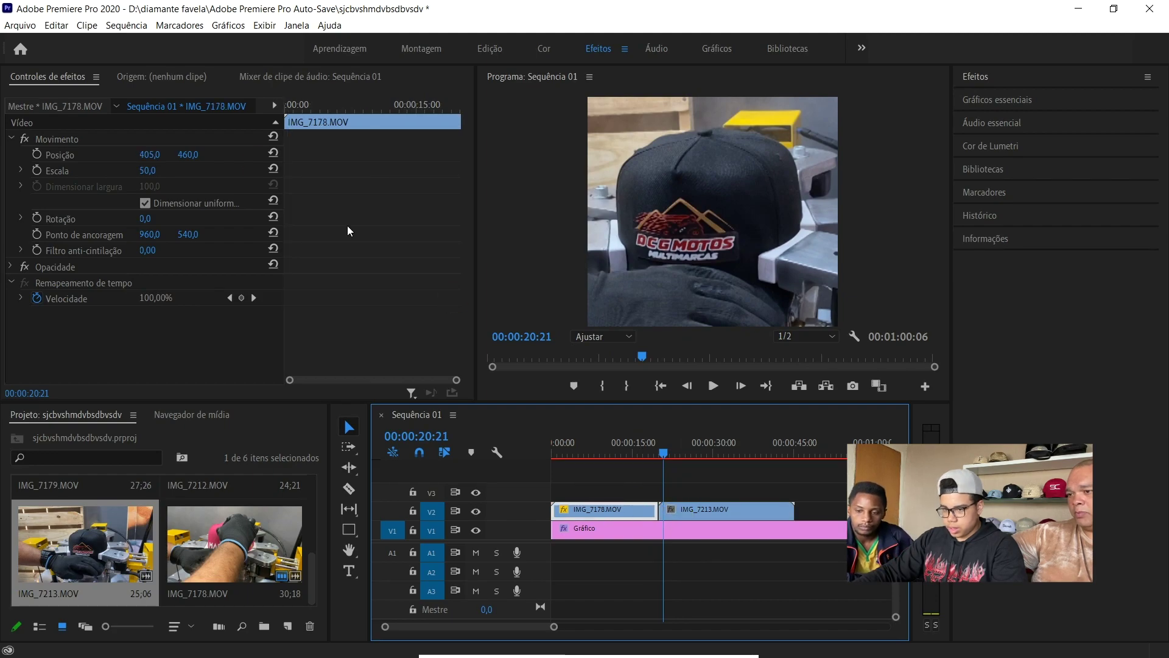
click(152, 175)
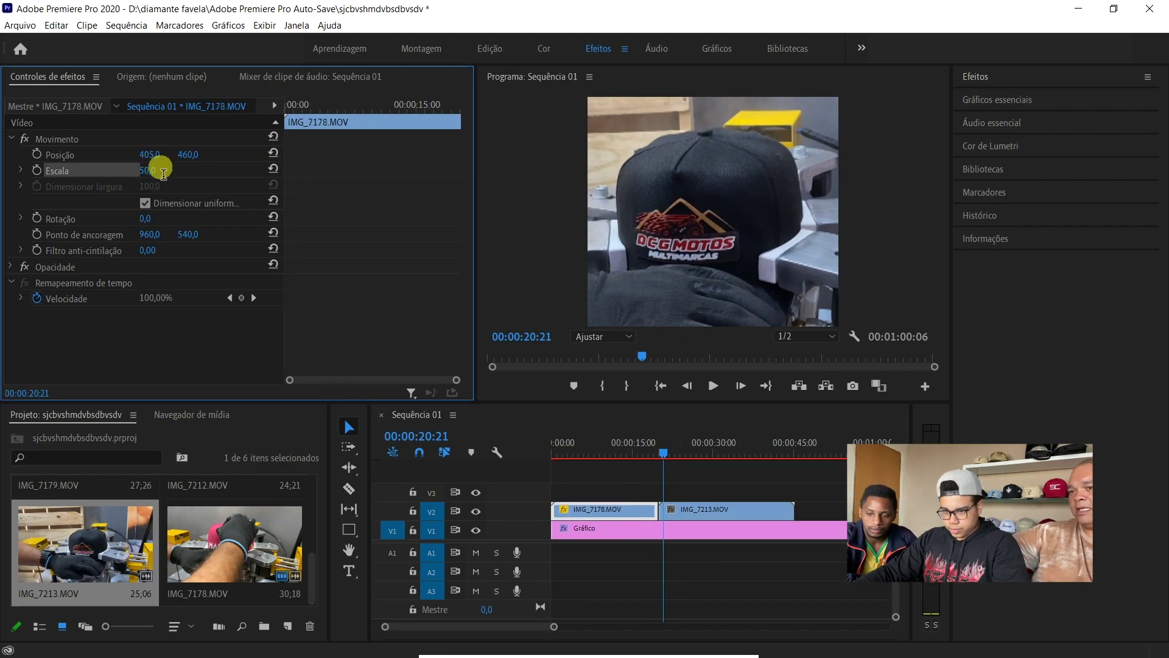
click(684, 509)
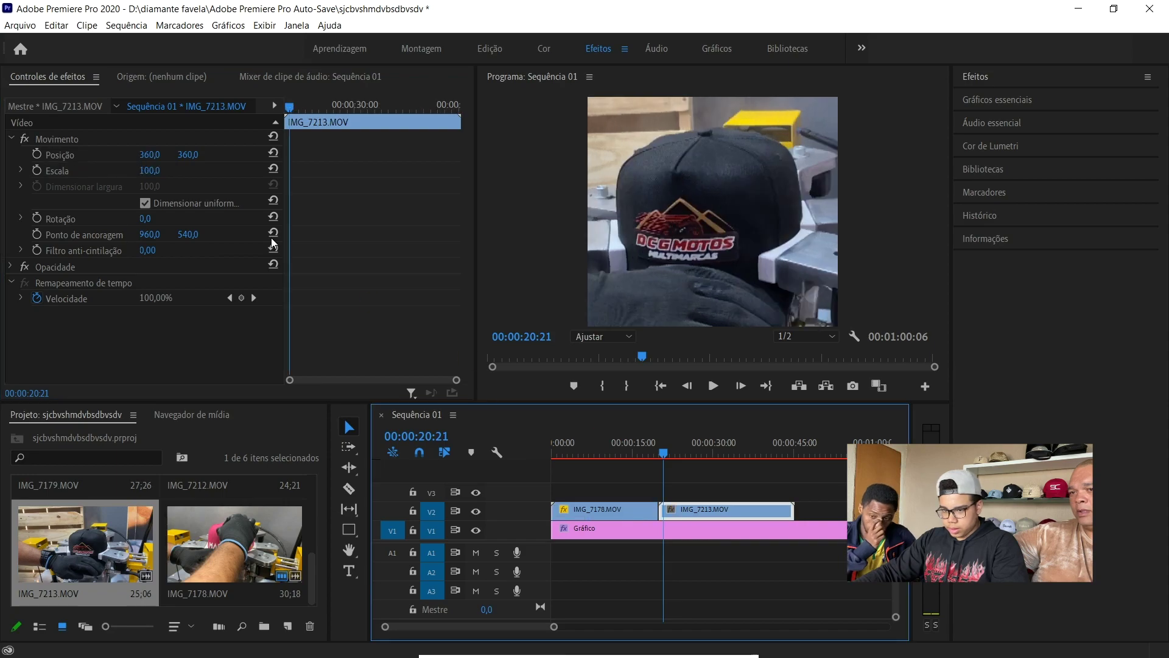
click(163, 172)
text(50,0)
click(217, 177)
- Copy the position values 405 and 460 from the IMG_7178.MOV clip to the IMG_7213.MOV clip
click(605, 508)
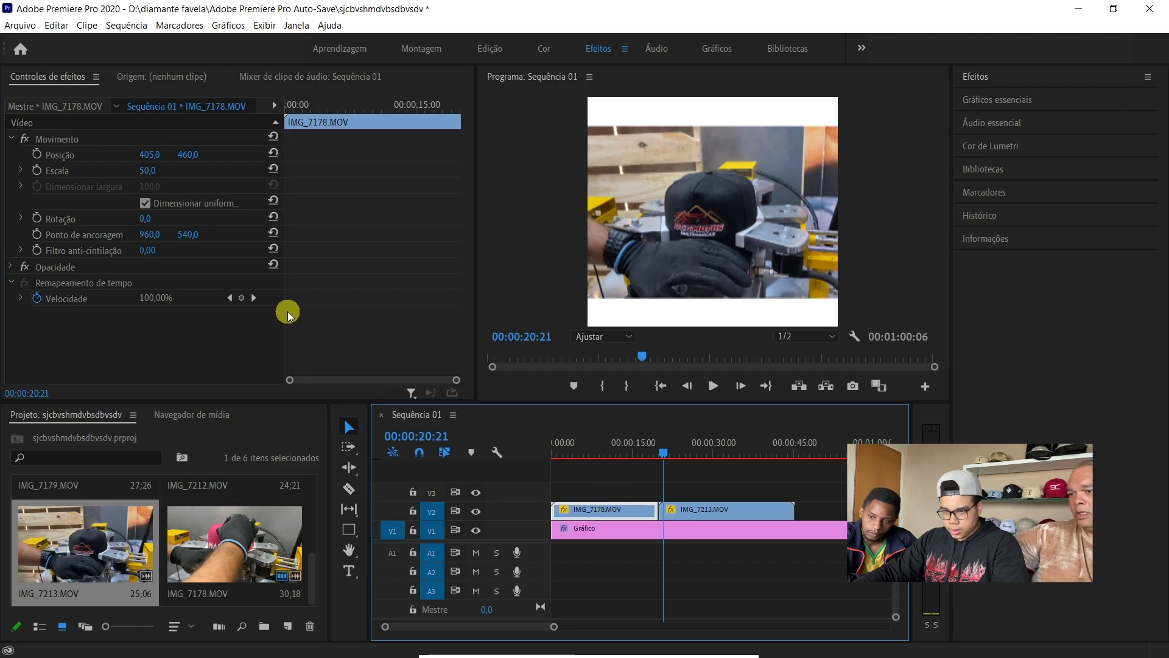
click(153, 155)
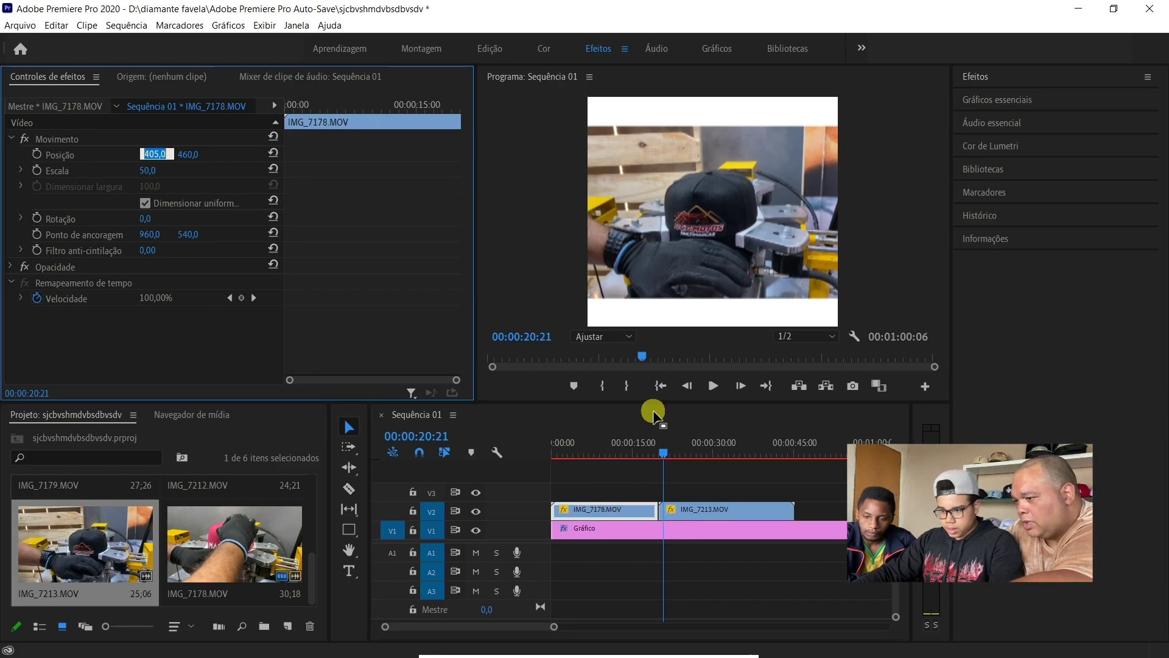
click(713, 514)
click(143, 159)
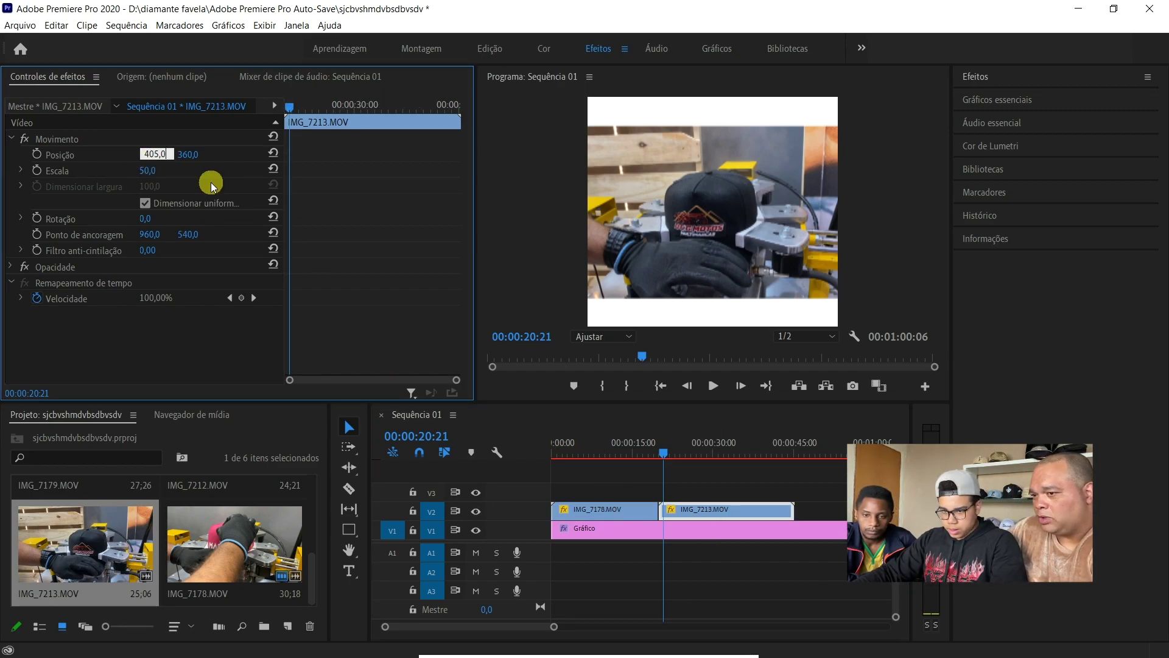
click(587, 512)
click(201, 155)
key(ctrl+c)
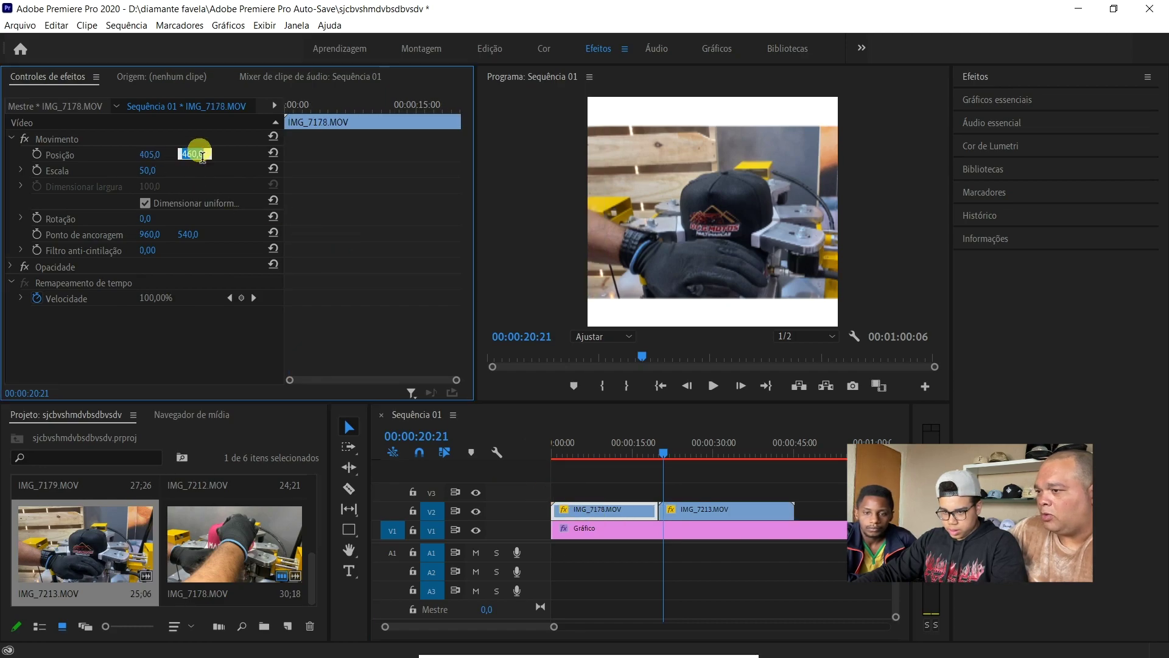
click(682, 510)
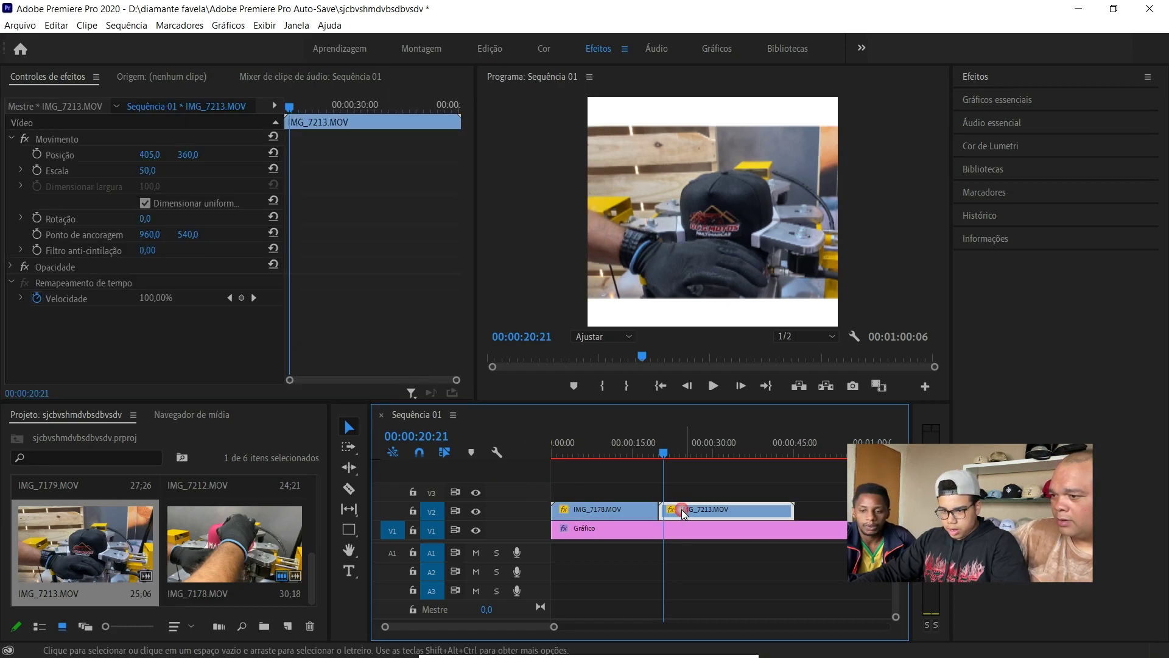
click(186, 162)
key(ctrl+v)
key(Return)
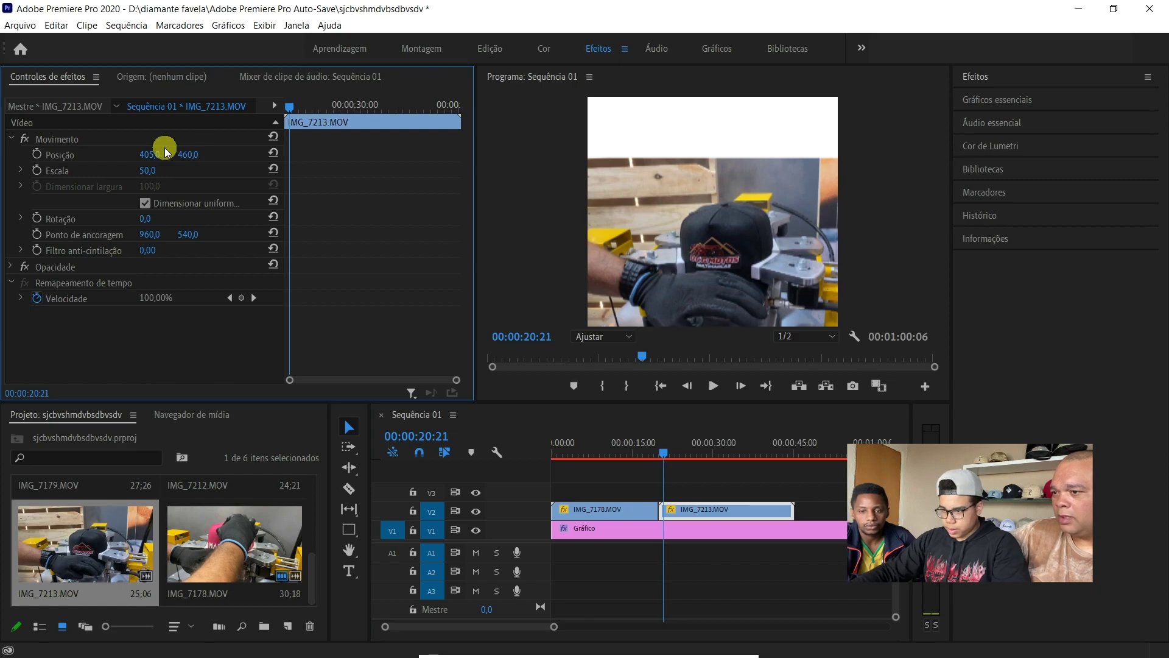
- Preview the end of IMG_7178.MOV and the opening part of IMG_7213.MOV to choose a starting point for the second clip
mouse_move(661, 445)
mouse_down()
mouse_move(671, 440)
mouse_move(650, 441)
mouse_move(677, 444)
mouse_move(663, 443)
mouse_up()
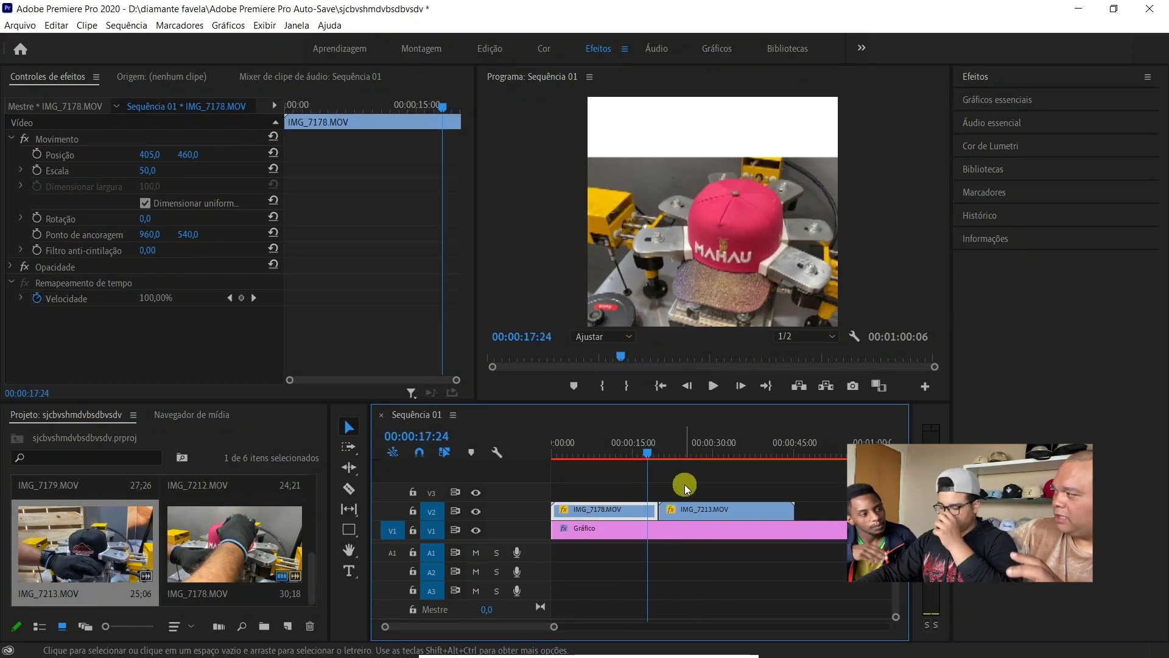
key(space)
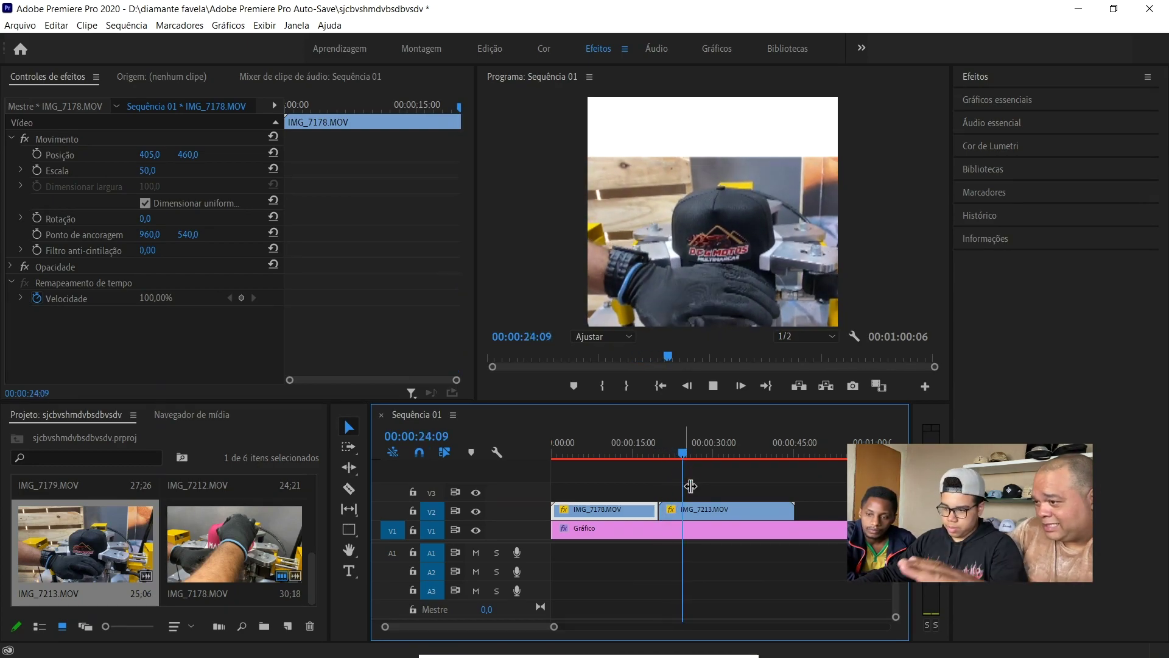
click(735, 472)
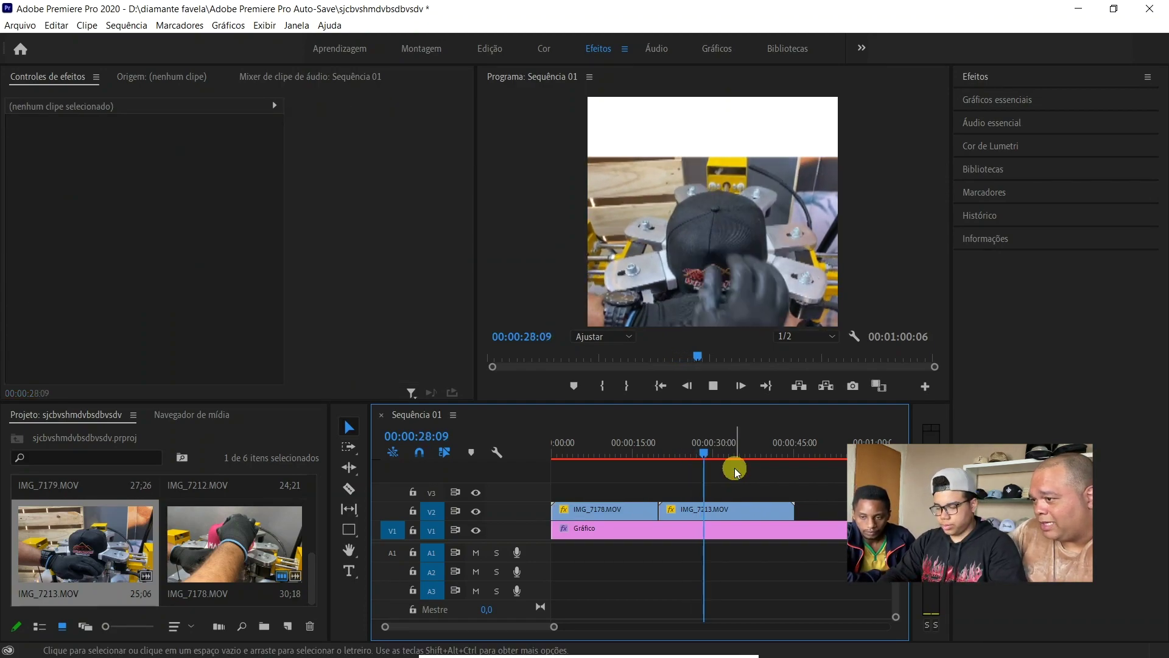
click(781, 515)
key(space)
- Remove the part of the IMG_7213.MOV clip before 00:00:30:09 and move the remainder up against IMG_7178.MOV
click(713, 433)
key(space)
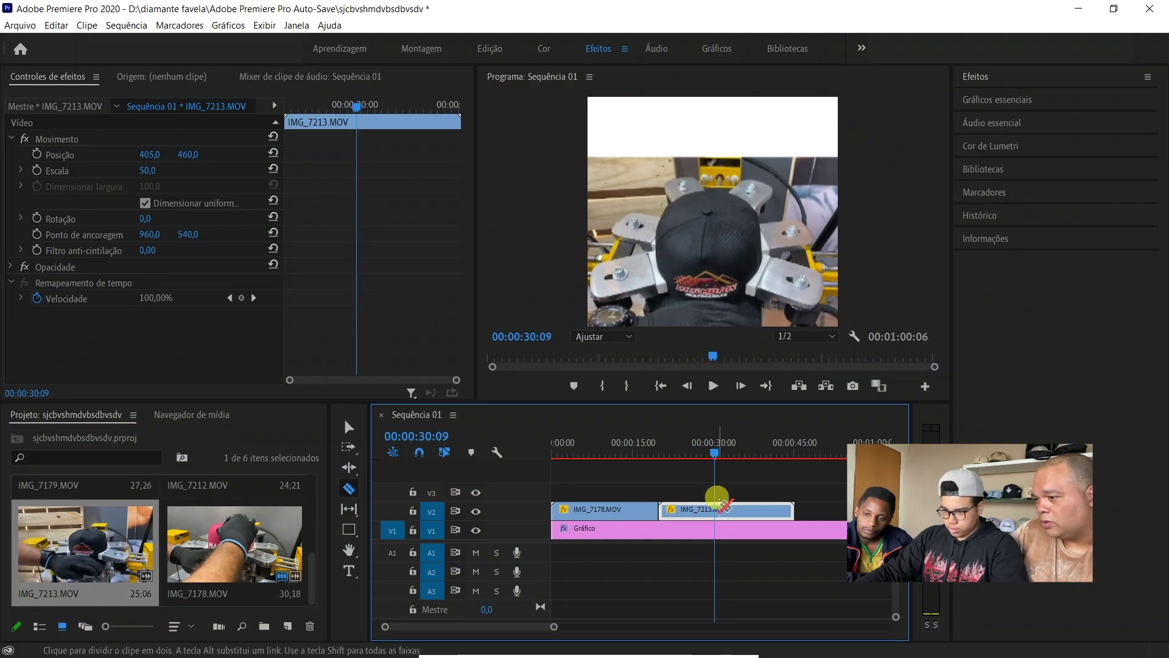
click(723, 506)
key(v)
drag(737, 511, 696, 518)
- Play back the sequence from about 00:00:18 across the join into the trimmed IMG_7213.MOV clip
click(651, 444)
key(space)
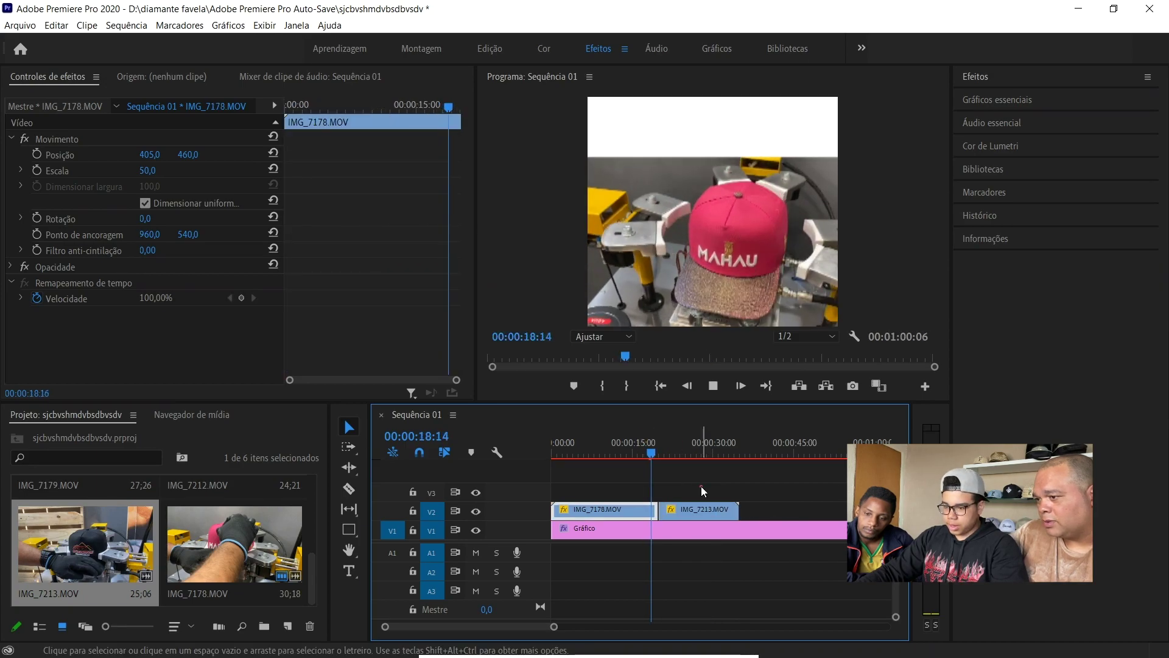
click(700, 486)
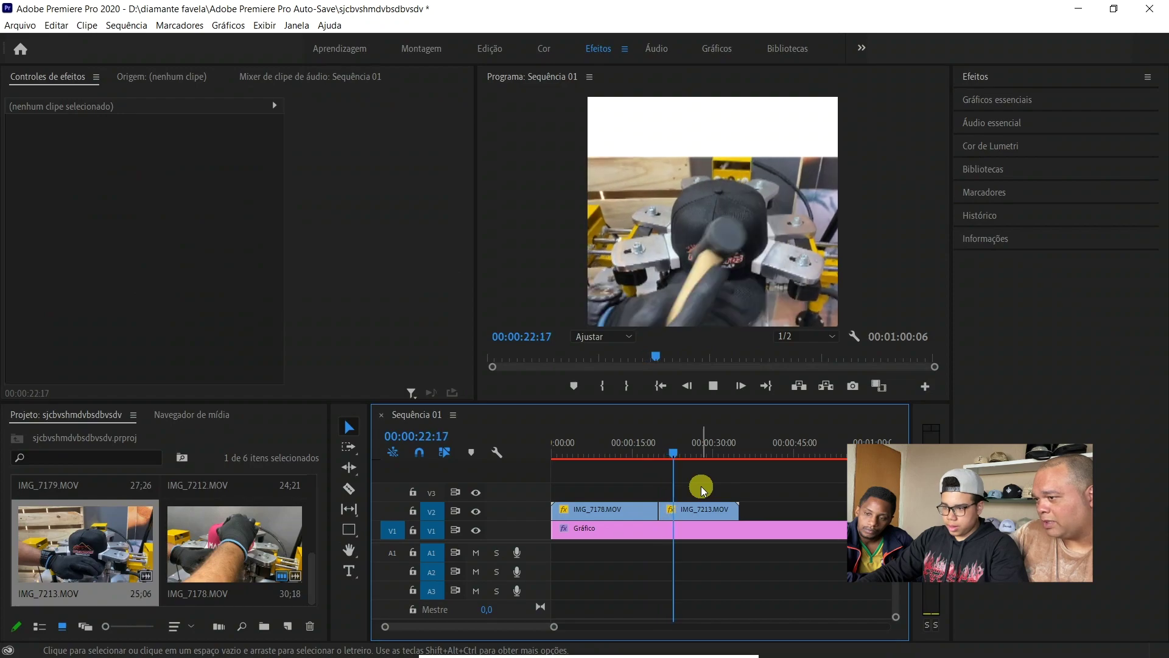
key(space)
- Trim the IMG_7213.MOV clip's opening up to about 00:00:22 and close the gap after IMG_7178.MOV
key(Left)
key(Left)
key(Left)
key(Left)
key(Left)
key(Left)
key(Left)
key(Left)
key(Left)
key(c)
click(673, 511)
key(v)
drag(707, 511, 692, 516)
- Preview the shortened IMG_7213.MOV clip from just before the join to about 00:00:28:18 to find its end point
click(652, 442)
click(730, 473)
key(space)
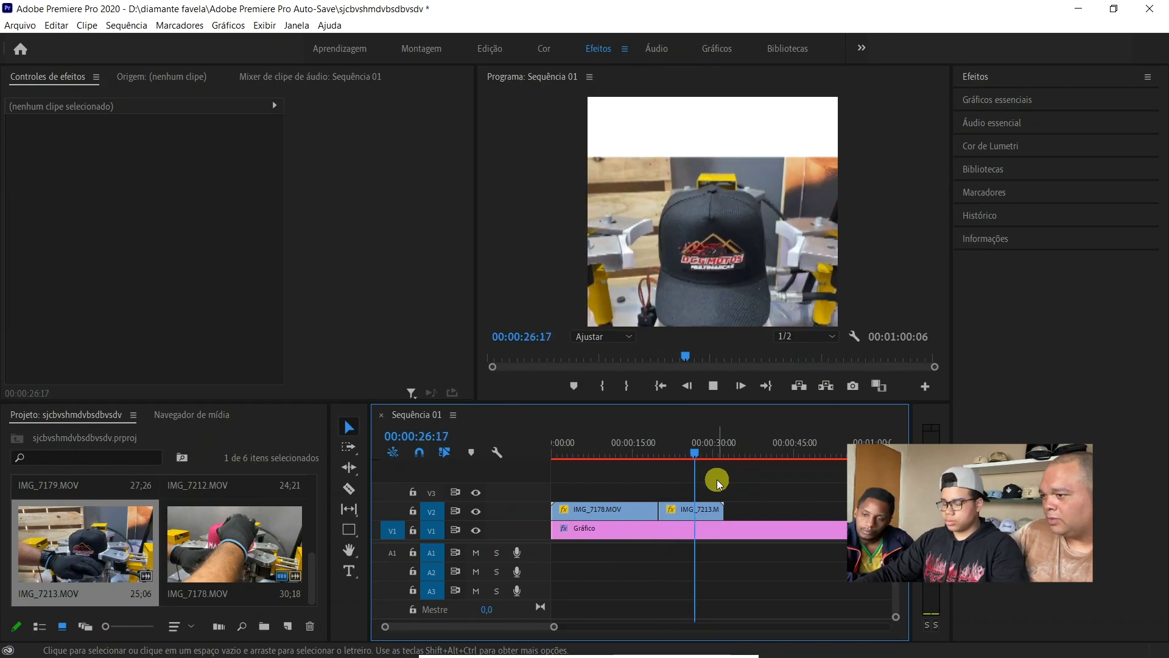
key(space)
- Split the IMG_7213.MOV clip at 00:00:28:18 and delete the part after the cut
click(706, 509)
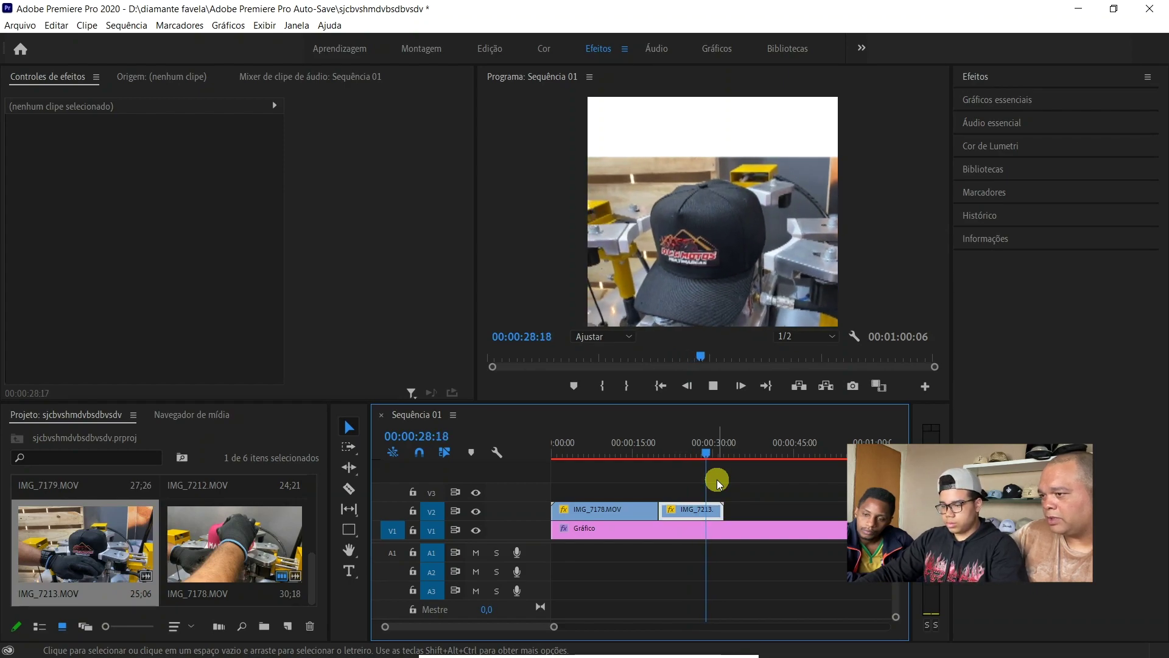
key(c)
click(708, 512)
key(v)
click(718, 514)
key(Return)
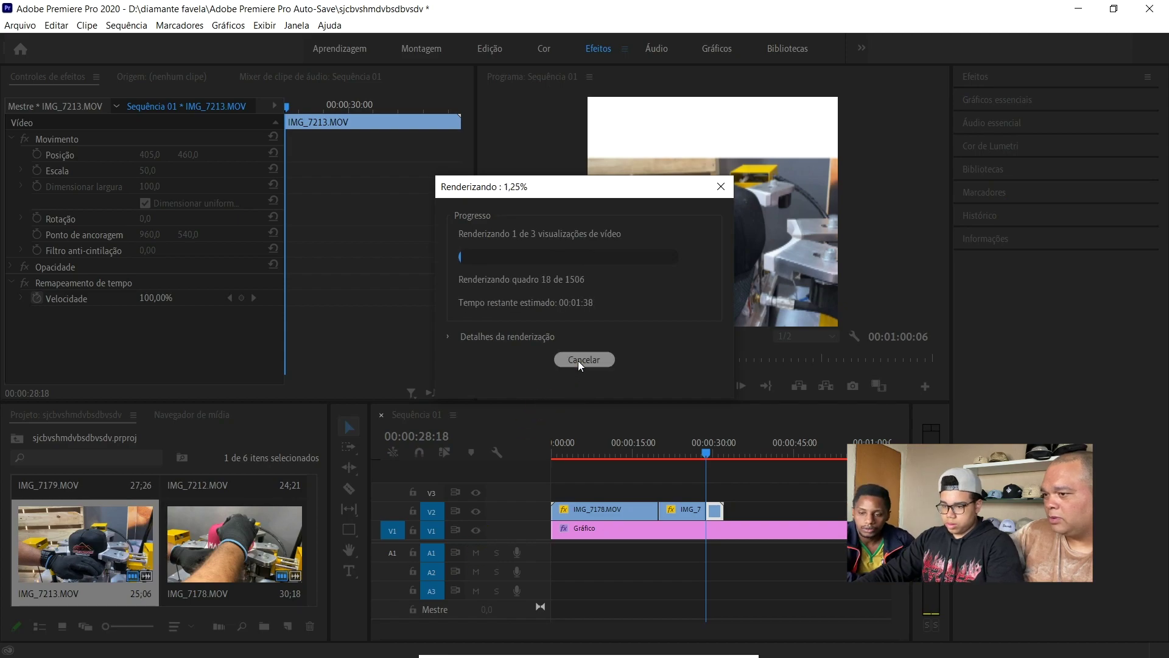
click(580, 359)
key(Delete)
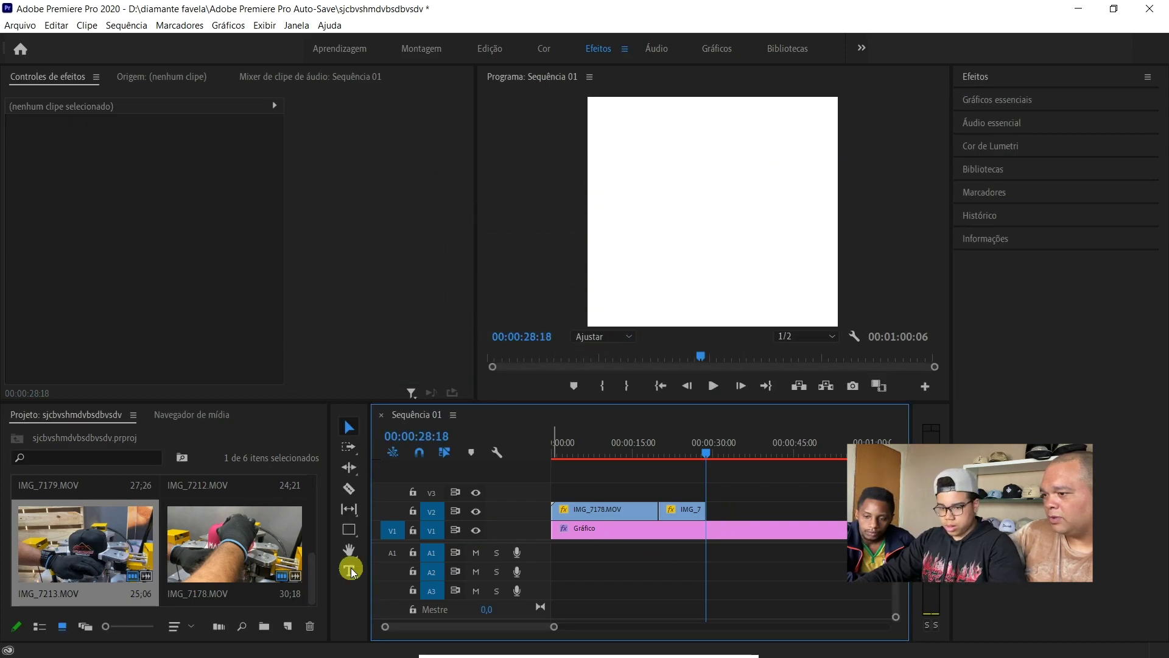
- Add IMG_7214.MOV to track V2 directly after IMG_7213.MOV and match its scale of 50
scroll(247, 579, down, 2)
drag(251, 572, 714, 521)
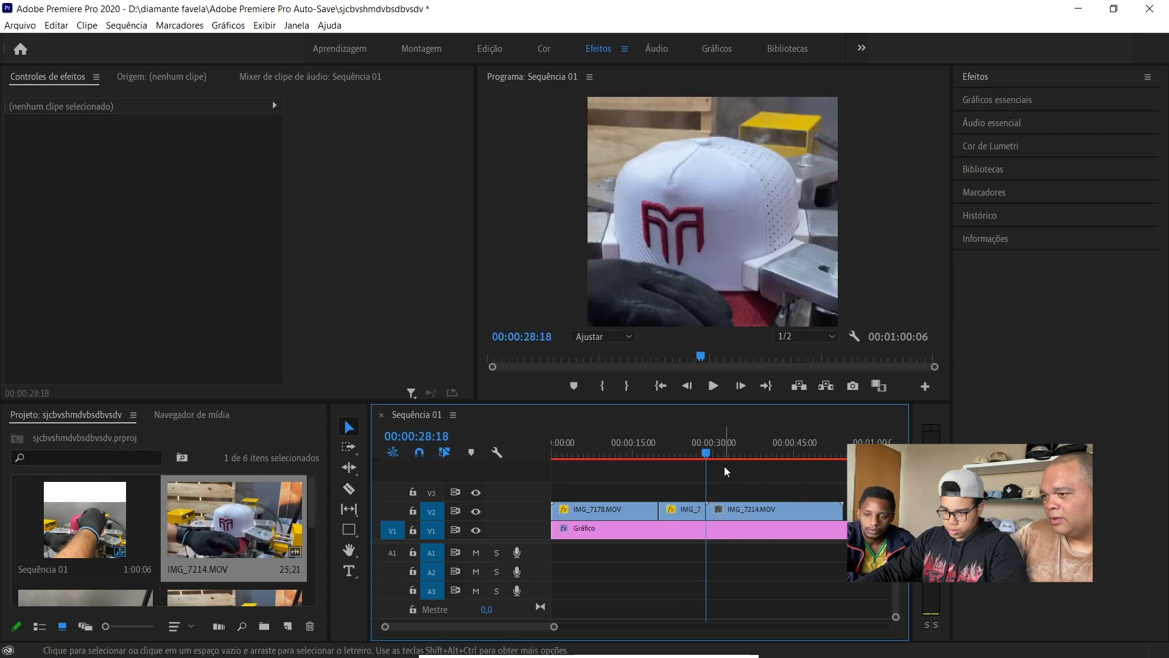
click(741, 507)
click(681, 510)
click(150, 170)
click(755, 512)
click(153, 170)
- Copy the IMG_7213.MOV clip's position values, 405 and 460, to the IMG_7214.MOV clip
click(680, 511)
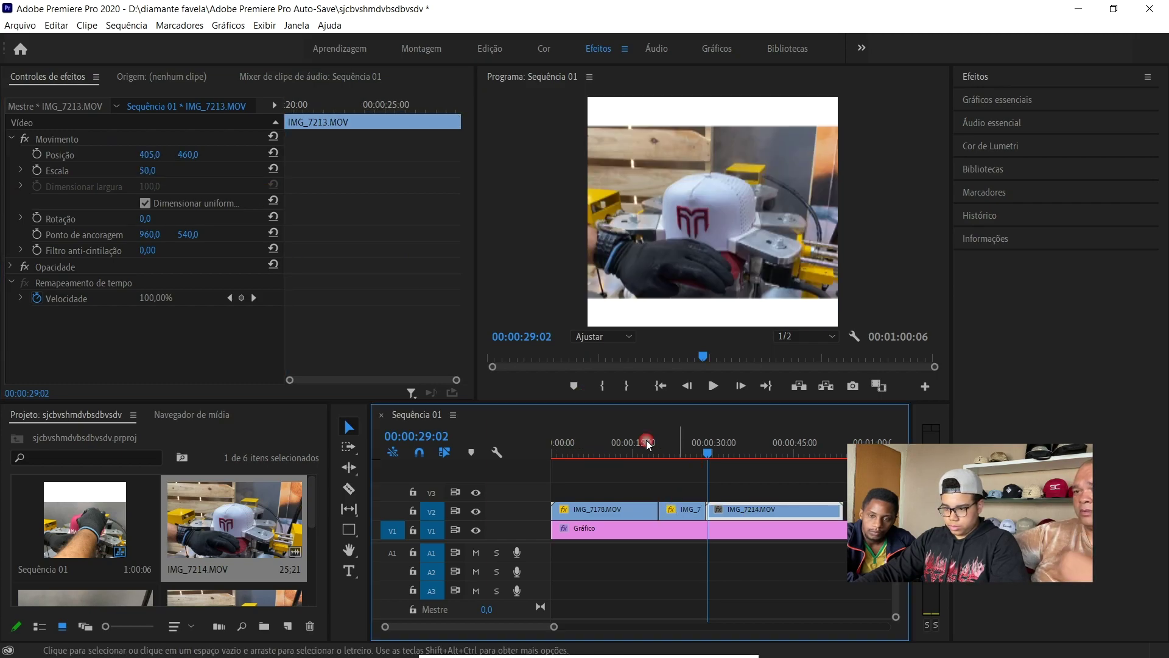
click(131, 153)
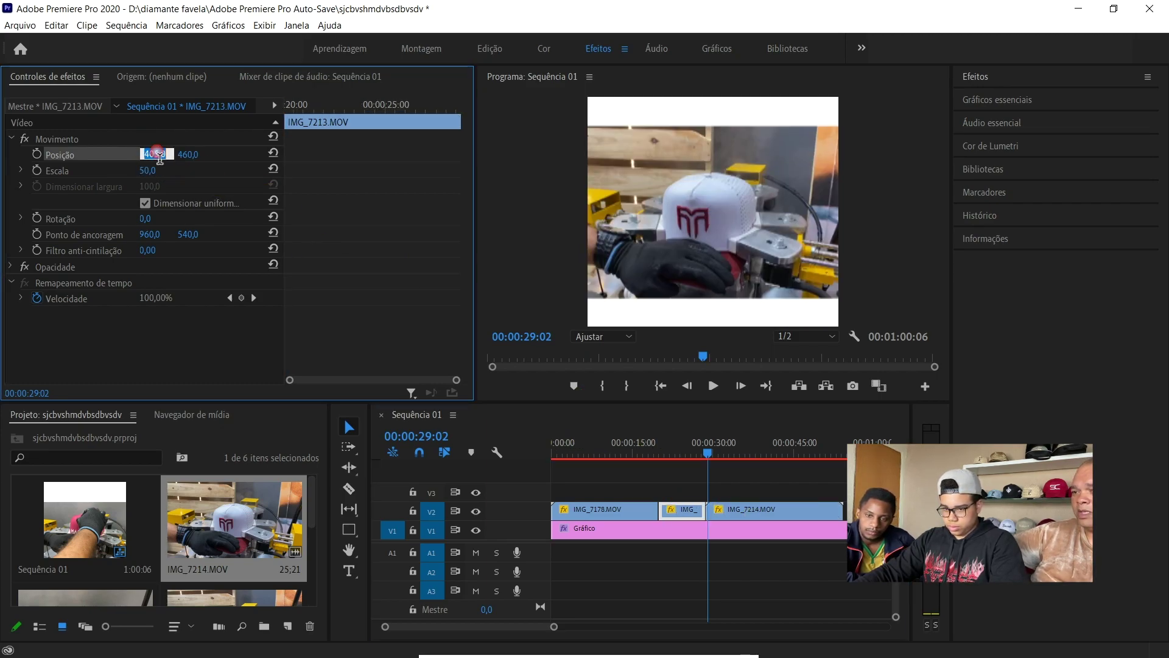
click(743, 509)
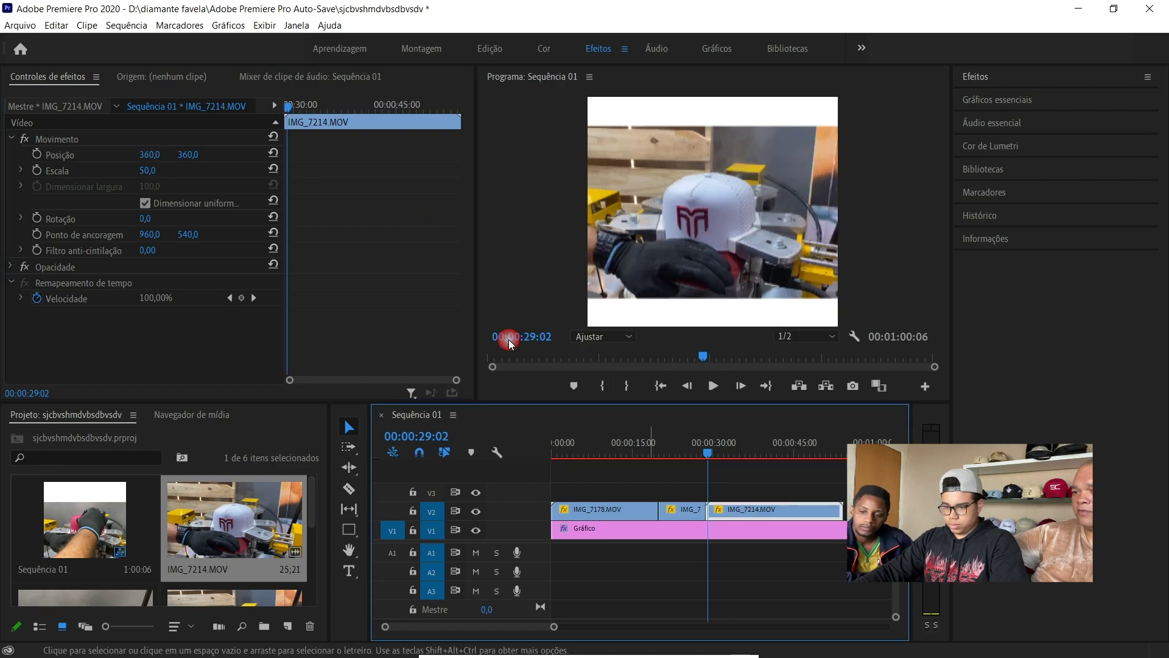
click(155, 154)
click(682, 510)
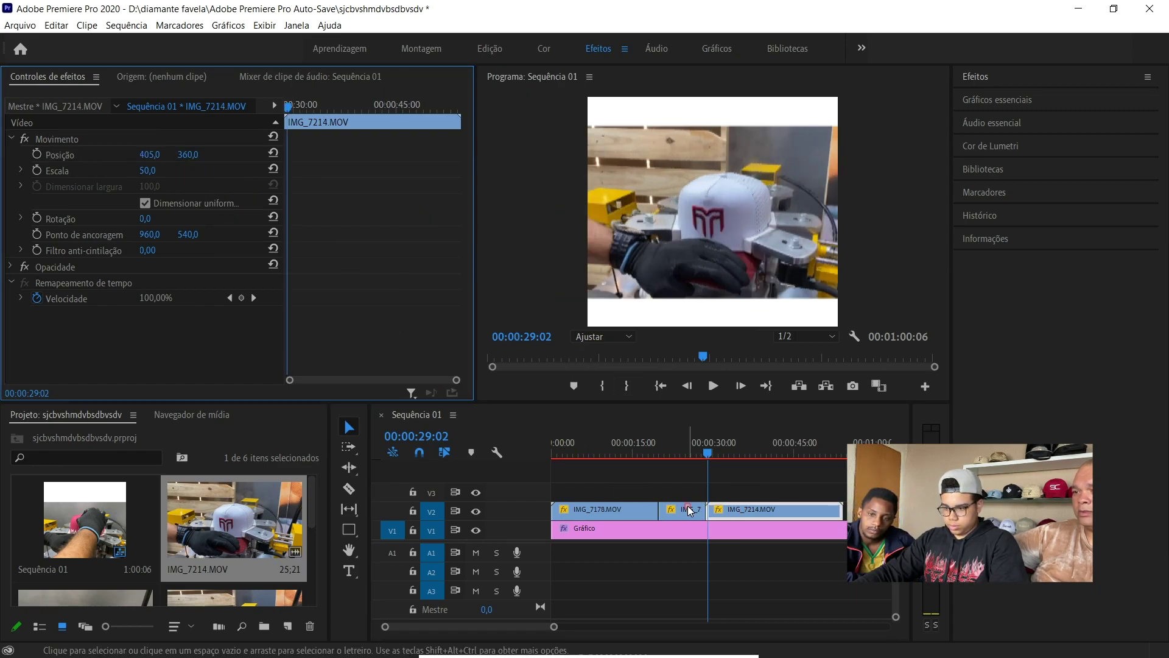
click(195, 154)
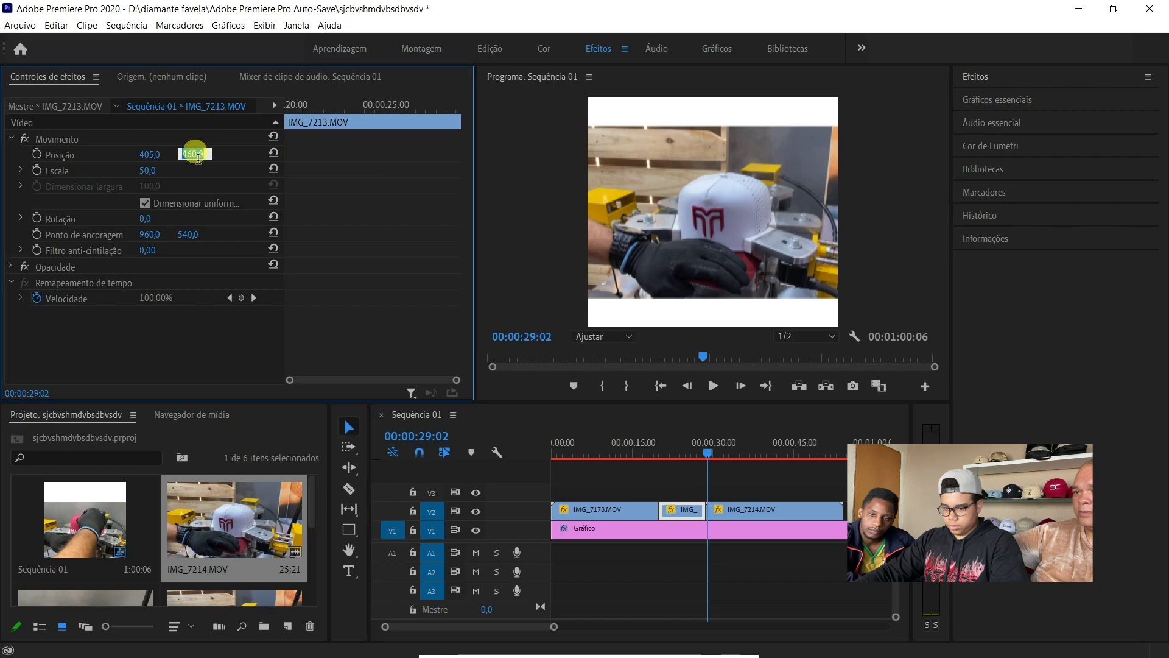
click(736, 508)
drag(193, 154, 200, 154)
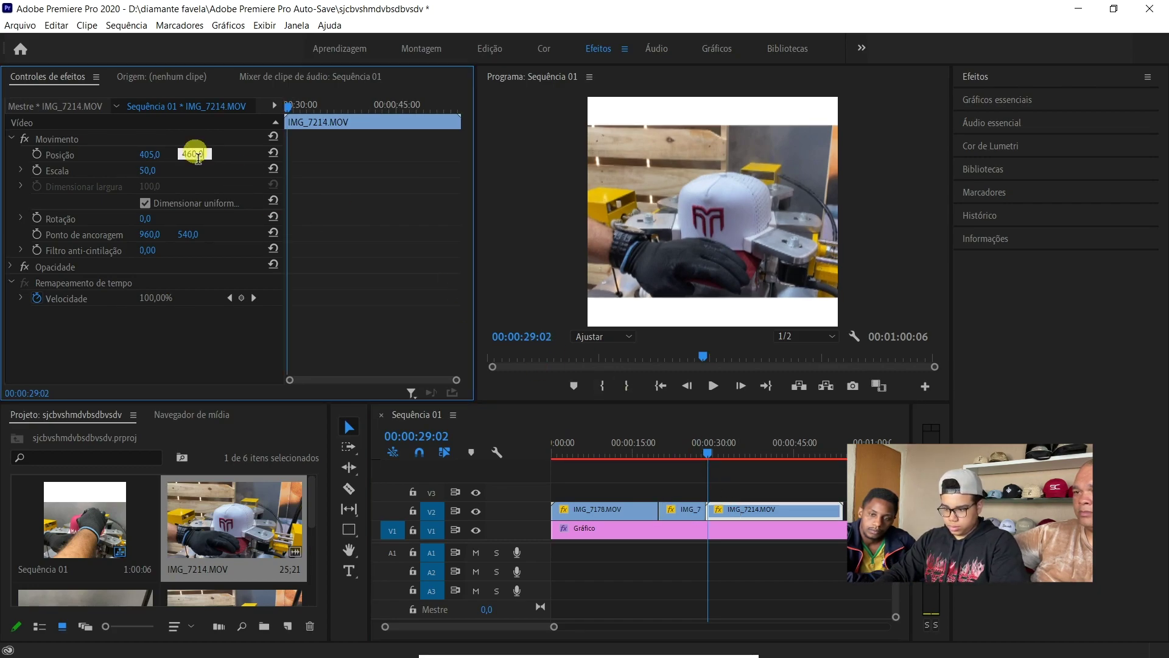
key(Return)
- Play the sequence from 00:00:28:07 to 00:00:38:06 to find where the useful part of IMG_7214.MOV starts
click(703, 440)
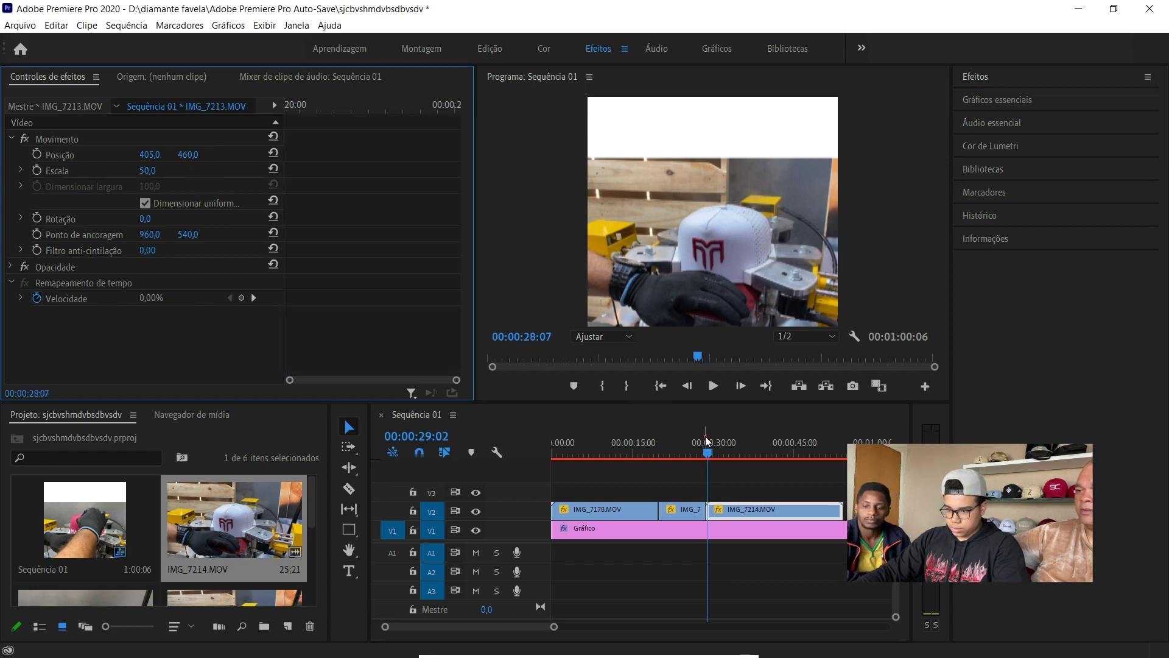
key(space)
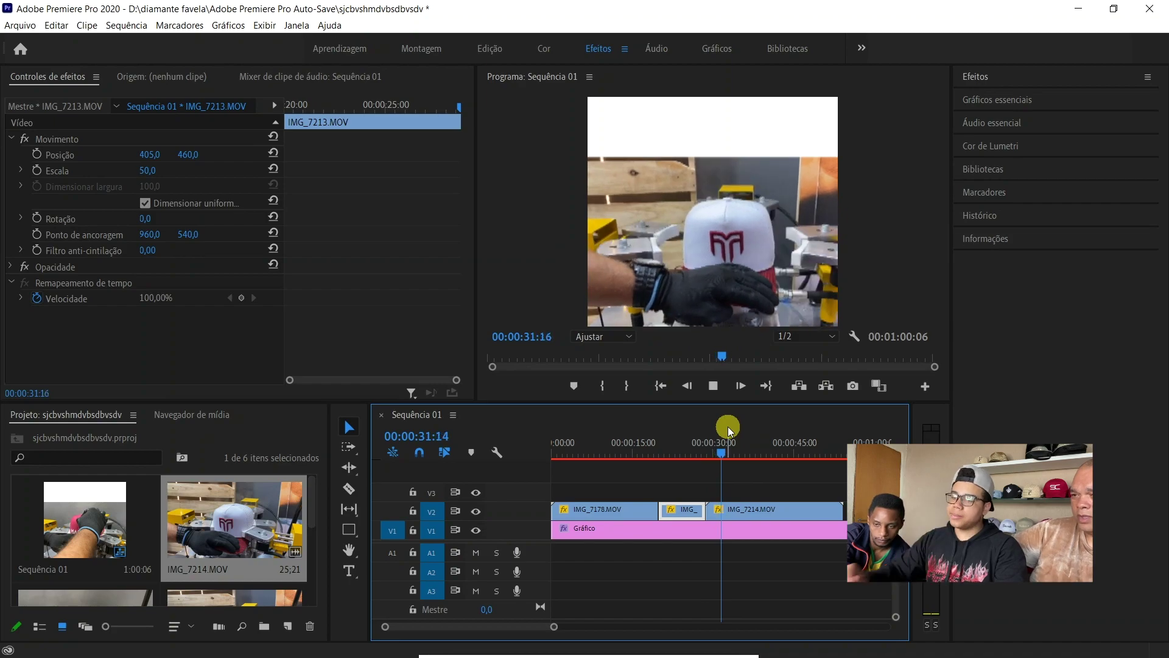
click(787, 479)
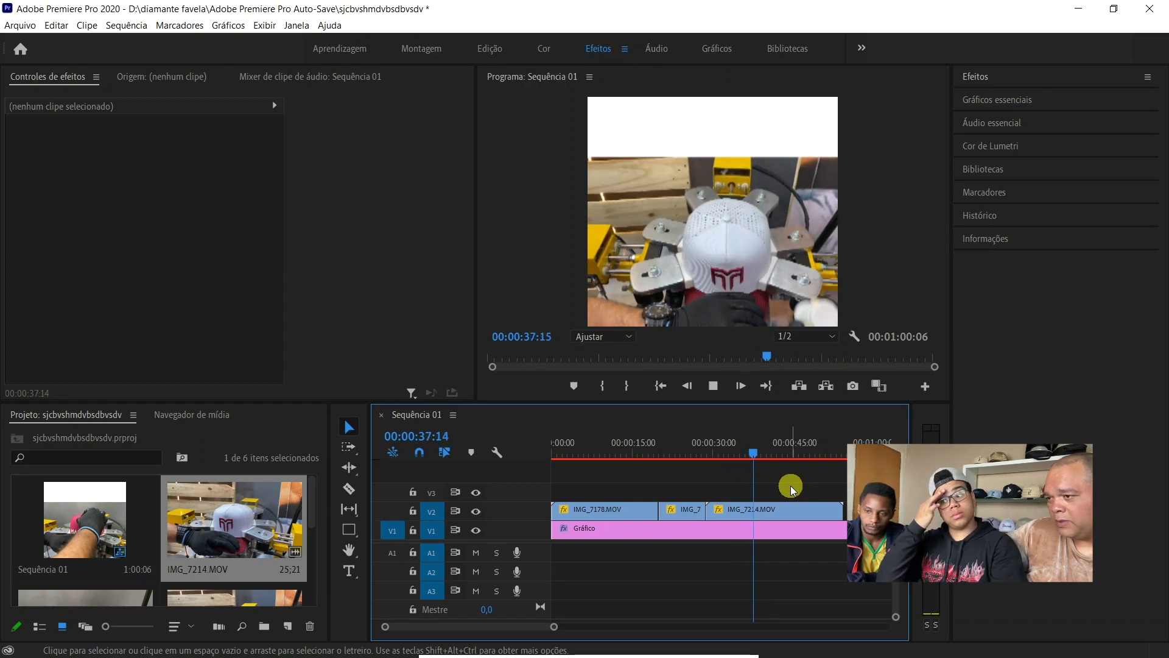
key(space)
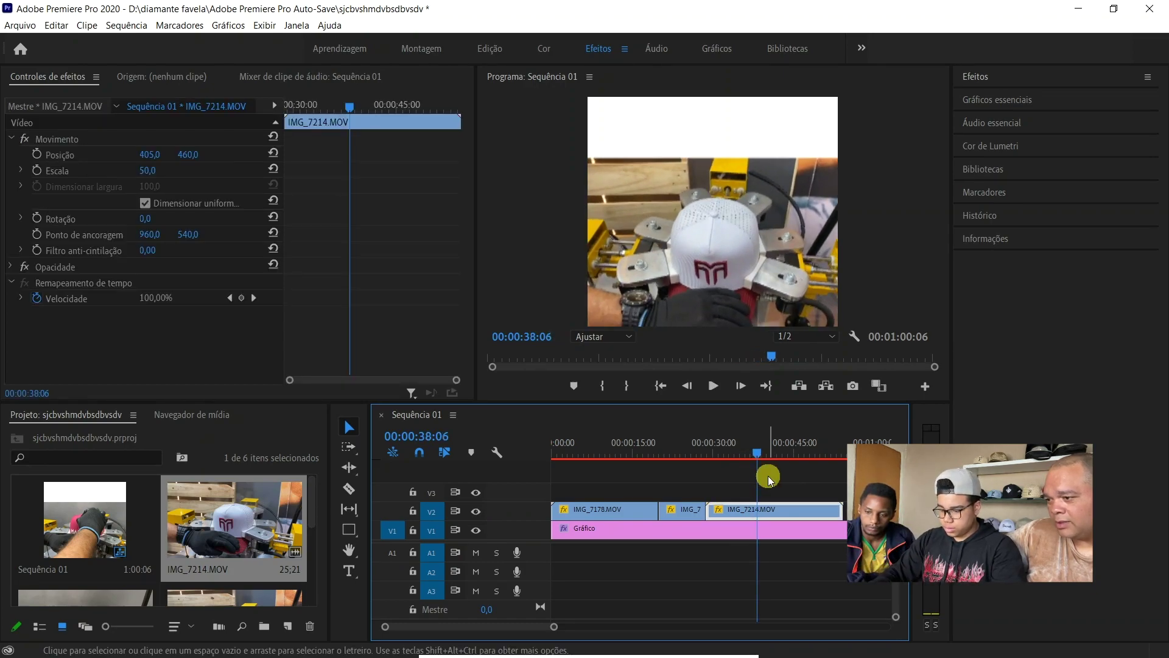
- Cut the IMG_7214.MOV clip at about 00:00:37:19, remove its opening, and move the remainder up against IMG_7213.MOV
key(Left)
key(Left)
key(Left)
key(Left)
key(Left)
key(Left)
key(Left)
key(Left)
key(Left)
key(Left)
key(Left)
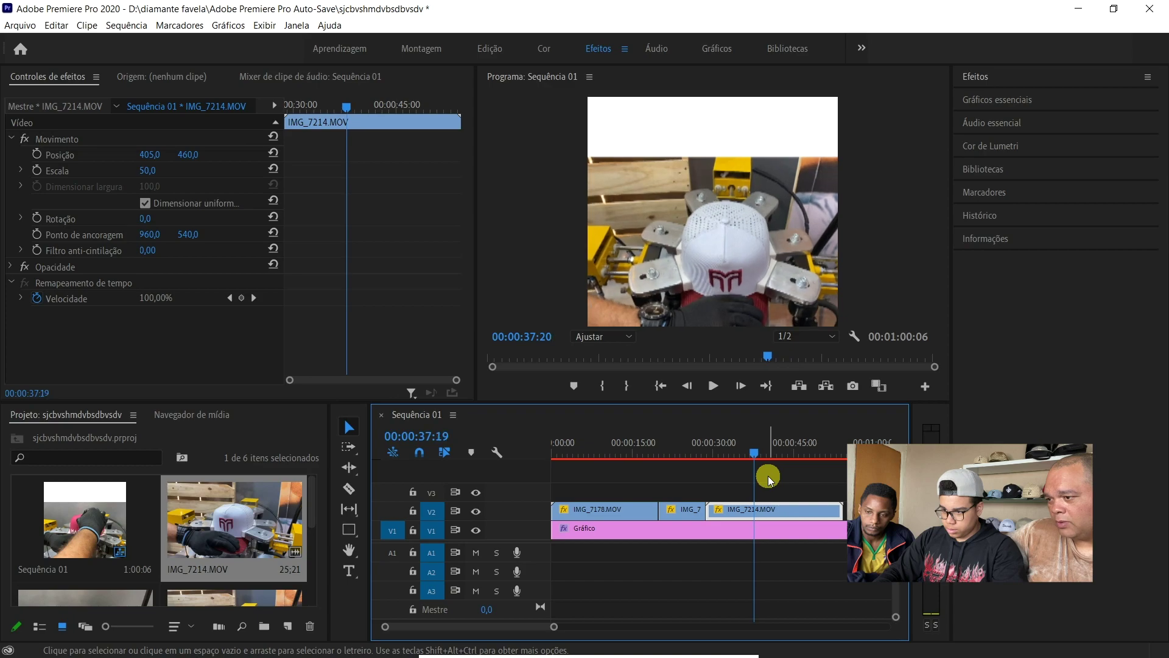
key(c)
click(760, 509)
key(v)
drag(787, 512, 735, 501)
- Play back from just before the join through the trimmed IMG_7214.MOV clip to find its end point
click(696, 430)
click(756, 470)
key(space)
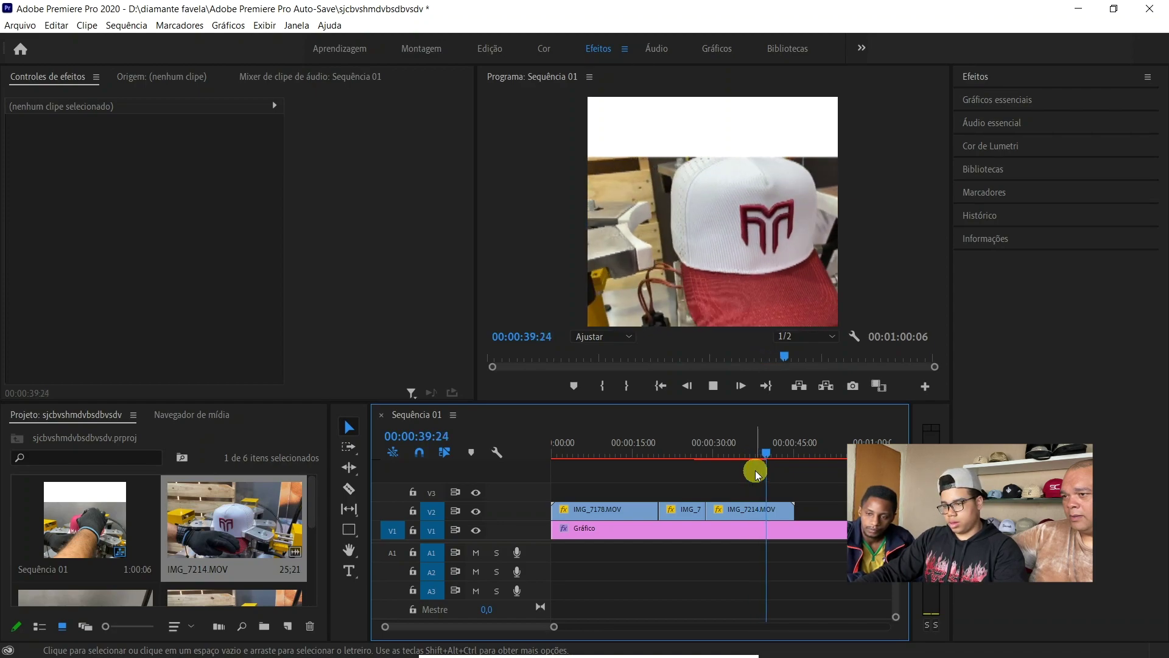
- Split the IMG_7214.MOV clip at 00:00:41:17 and delete the part after the cut
click(756, 509)
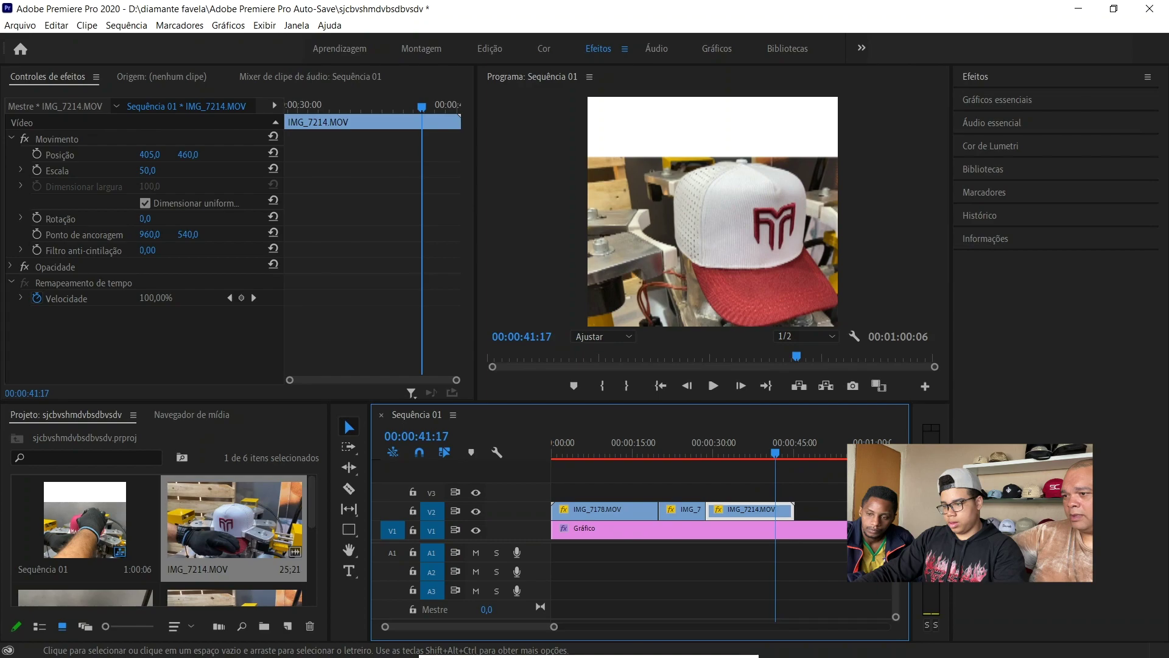
key(c)
key(v)
double_click(793, 515)
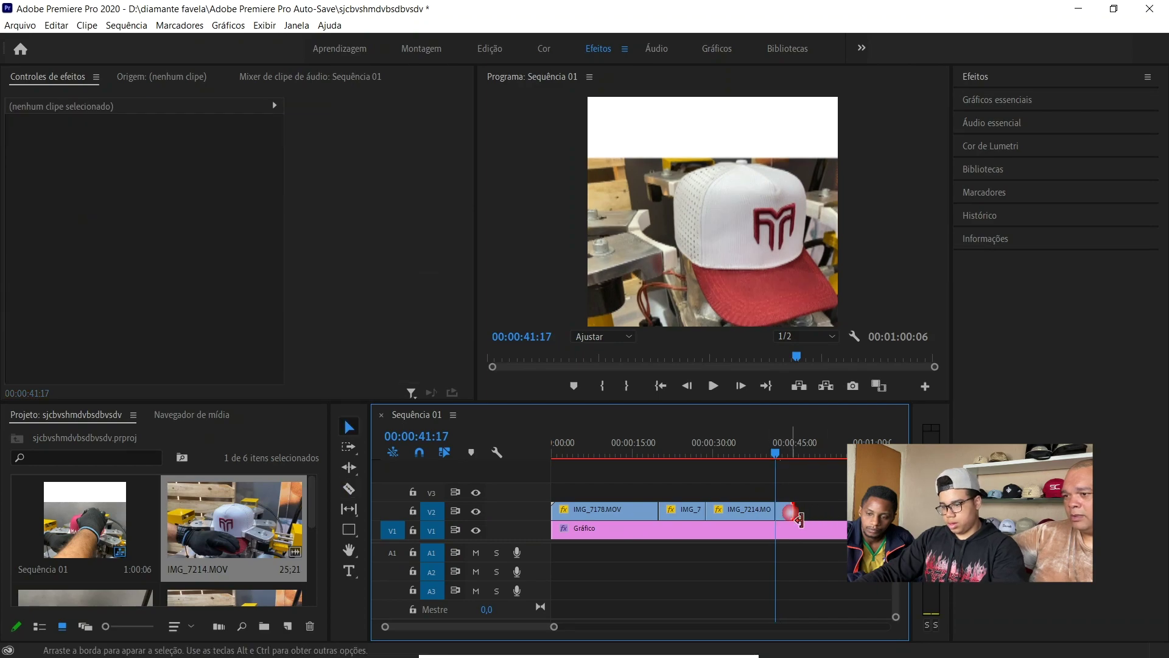
click(784, 514)
key(Delete)
- Add IMG_7212.MOV to track V2 directly after IMG_7214.MOV and play across the join to about 00:00:41:24
click(759, 450)
scroll(157, 566, down, 2)
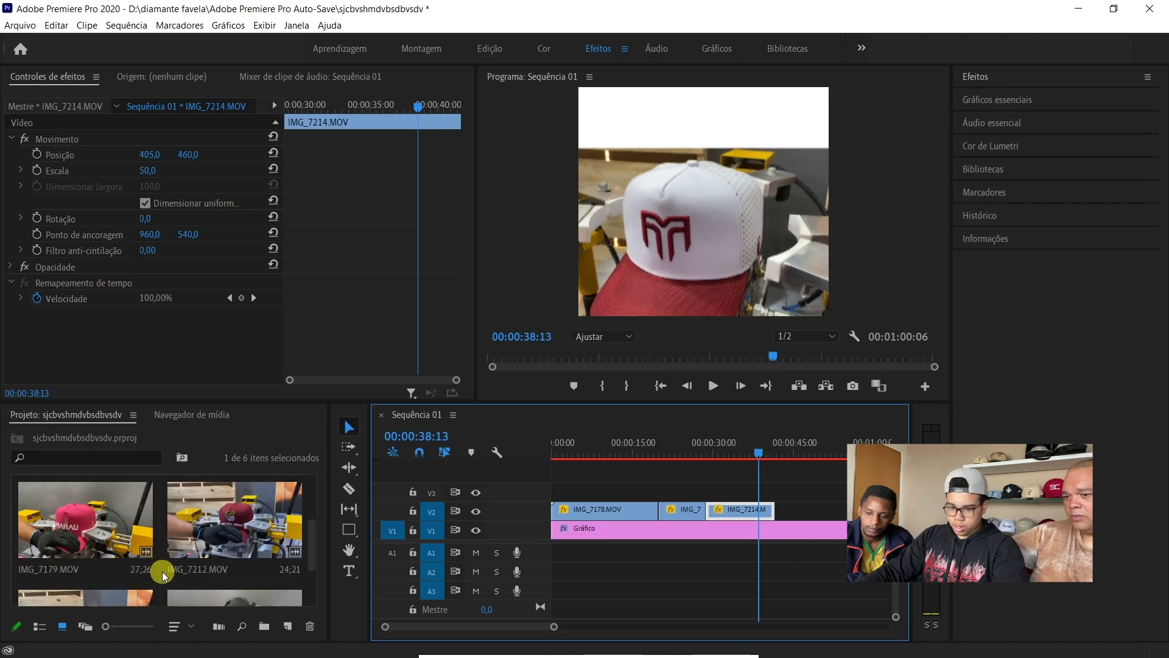
drag(255, 541, 767, 468)
key(space)
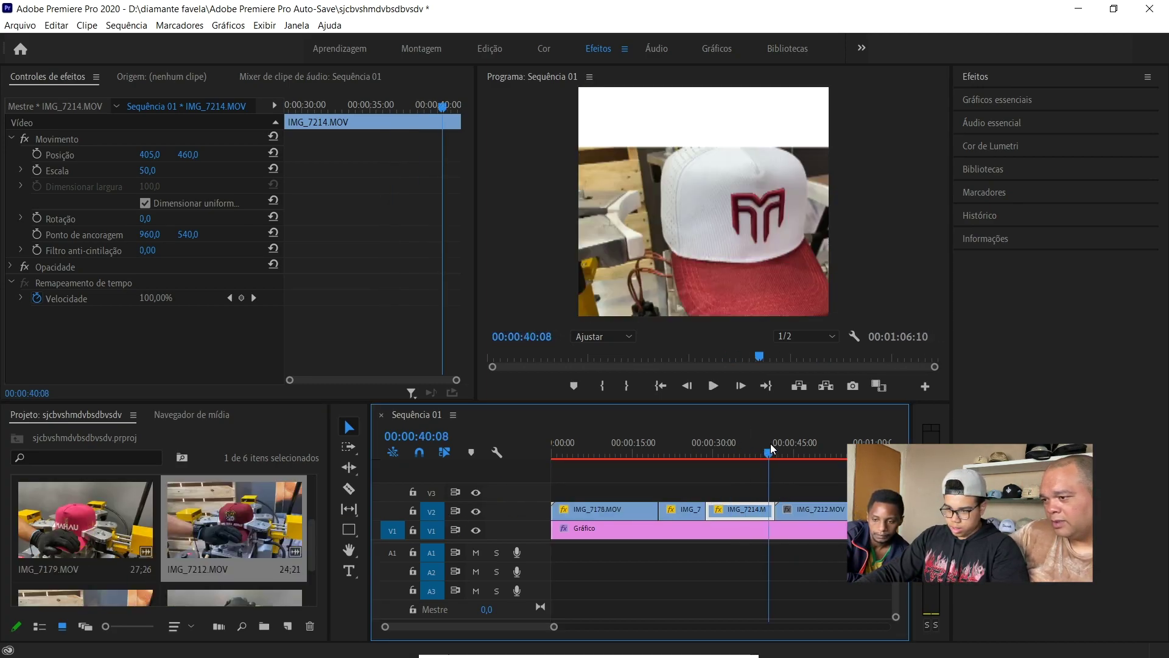
key(space)
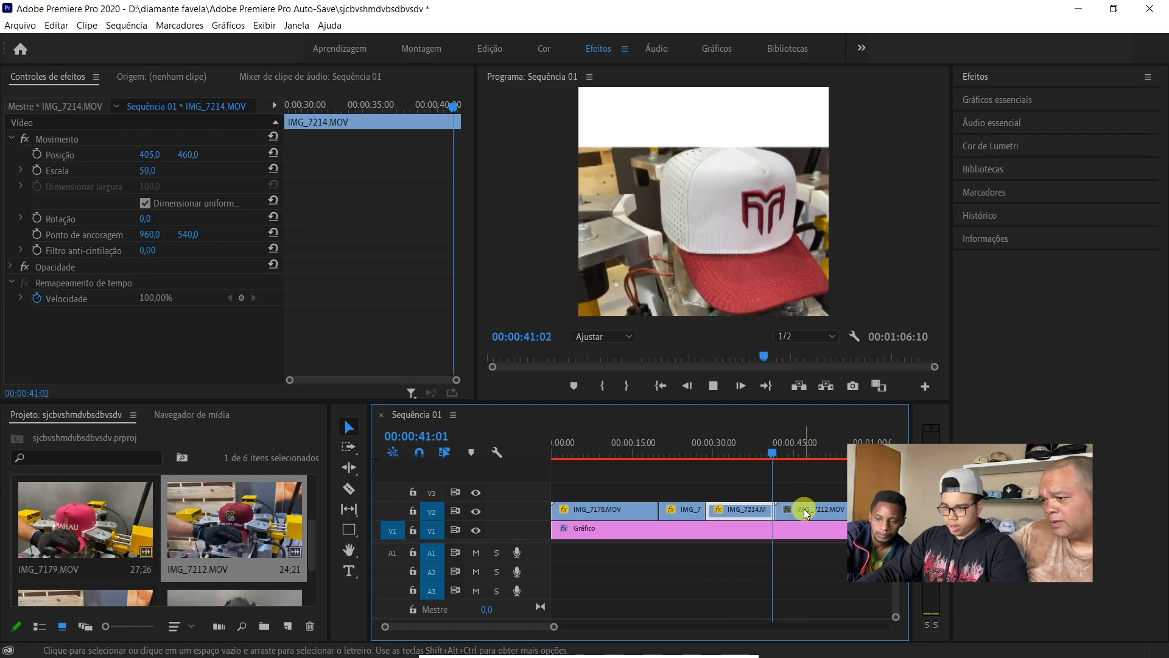
key(space)
- Set the scale of the IMG_7212.MOV clip to 50, matching IMG_7214.MOV
click(749, 509)
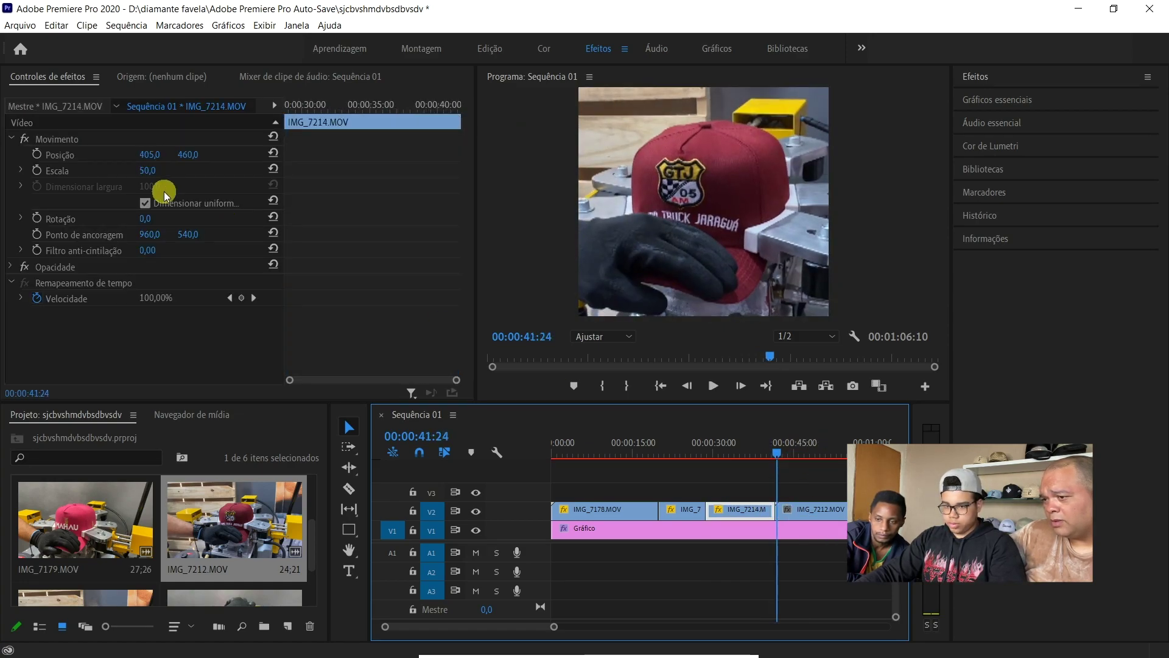
click(140, 159)
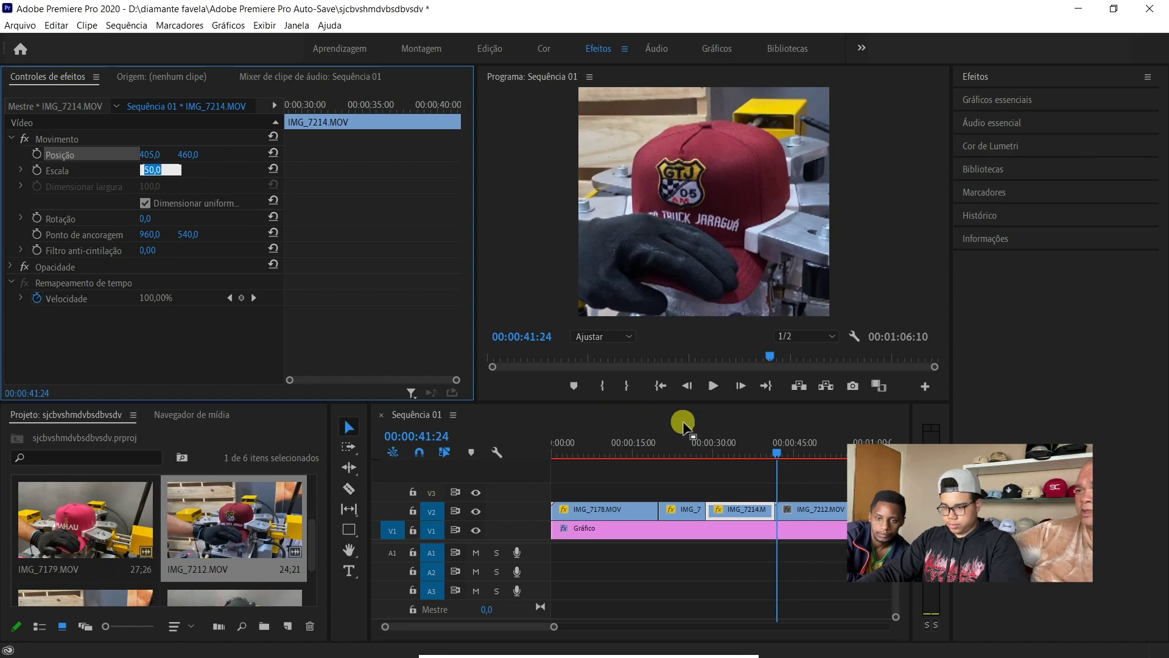
click(819, 510)
click(160, 171)
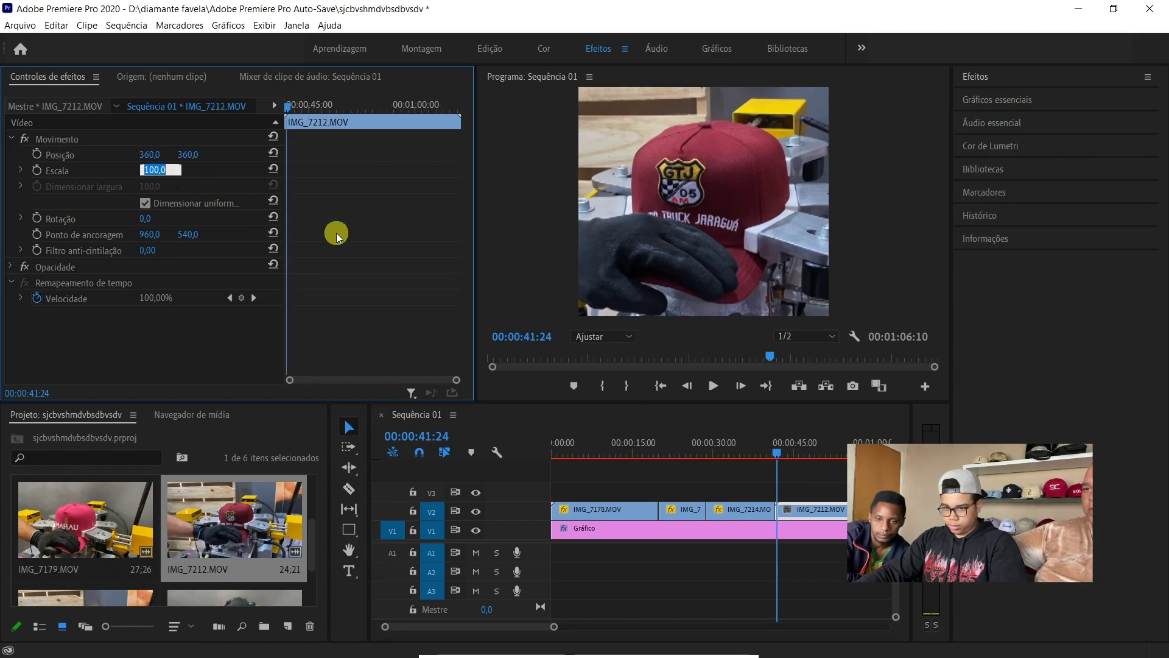
text(50)
- Set the IMG_7212.MOV clip's position to 403 and 460, copying both values from the IMG_7214.MOV clip
click(734, 508)
drag(159, 156, 159, 156)
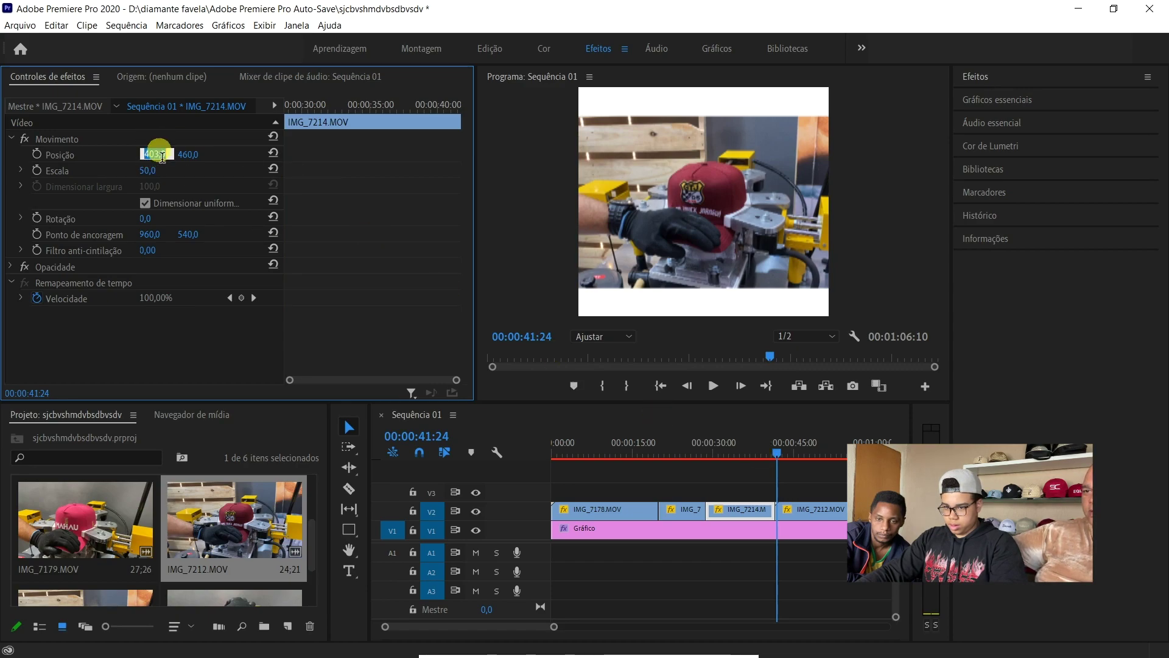
click(797, 508)
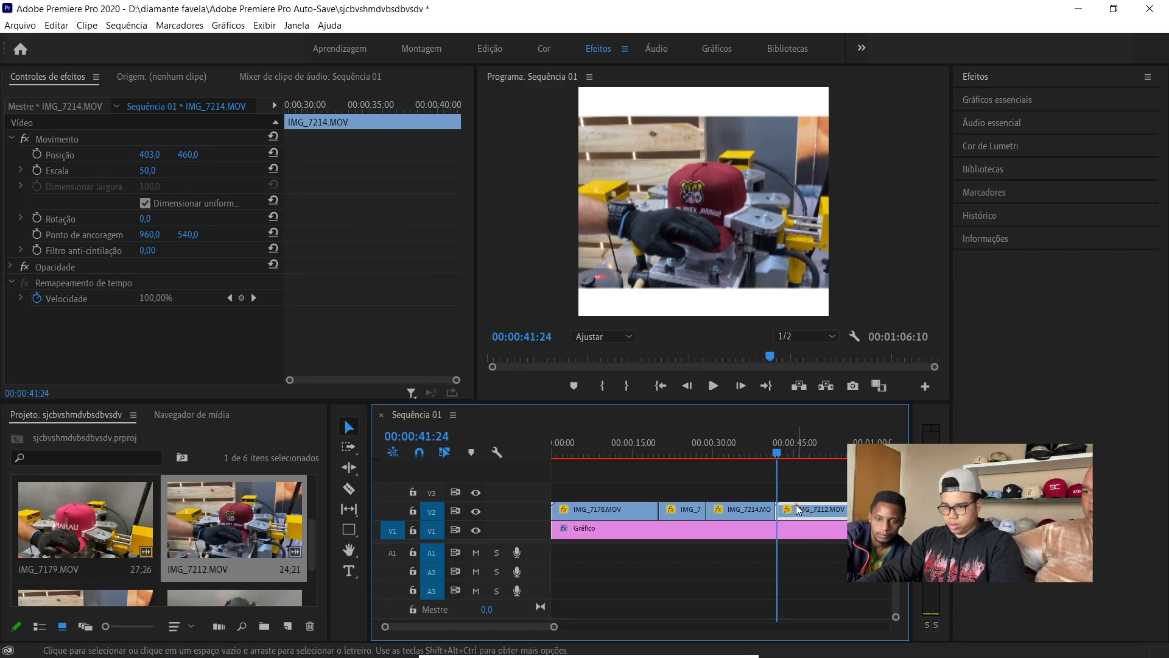
click(153, 154)
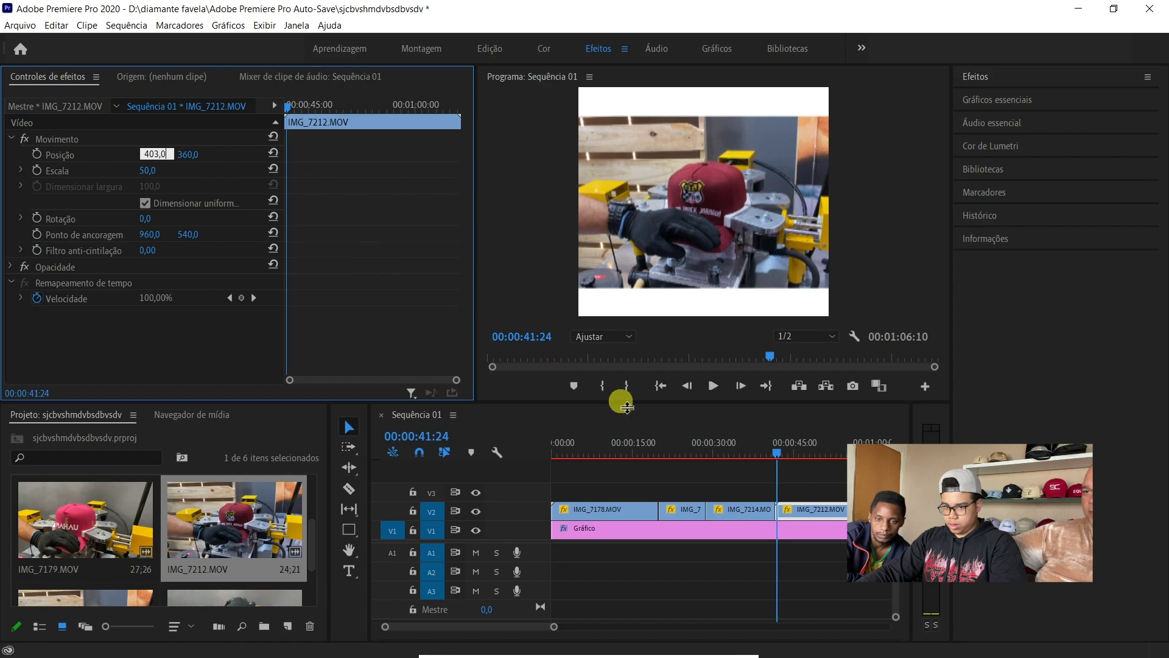
click(746, 503)
click(196, 154)
key(ctrl+c)
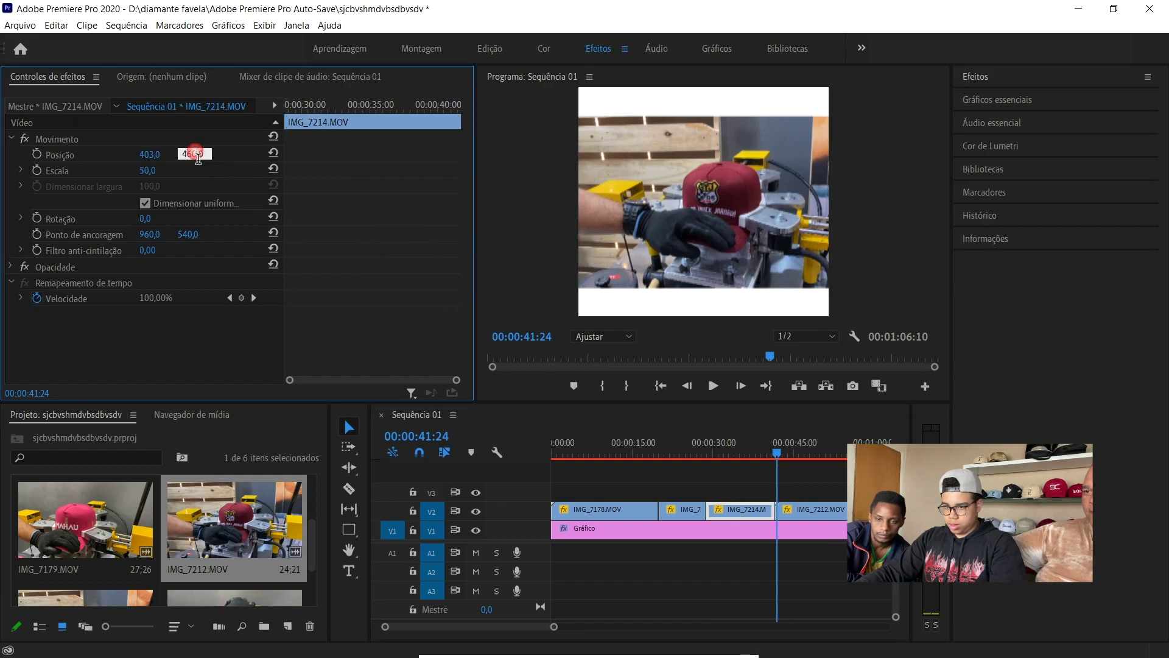
click(816, 509)
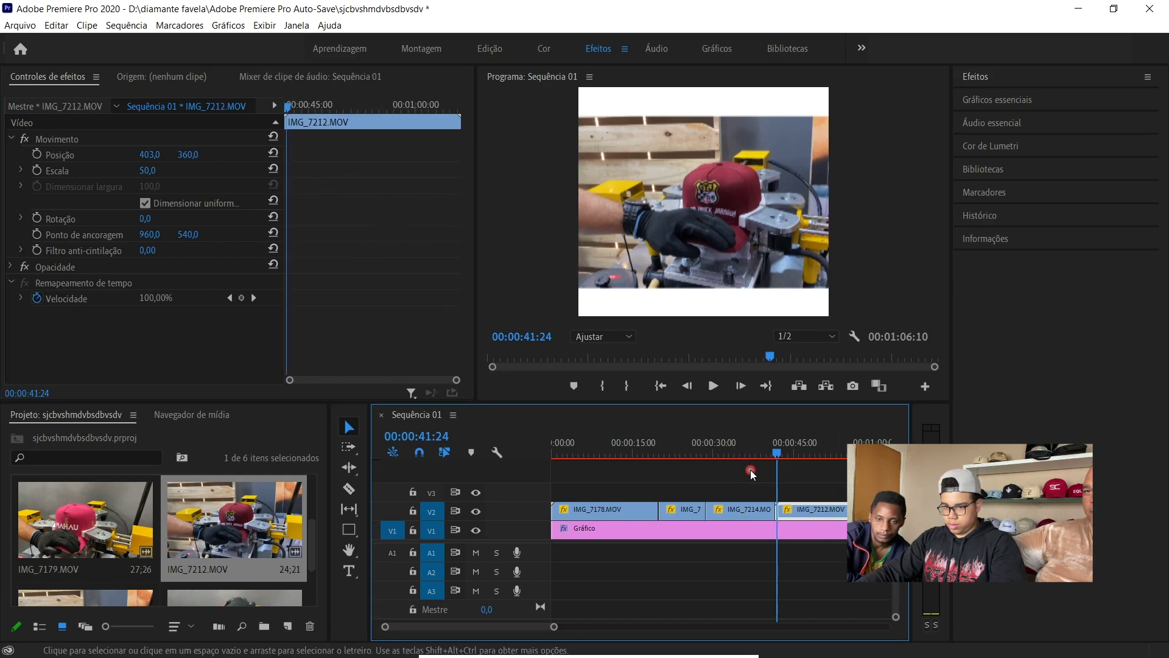
click(186, 155)
key(ctrl+v)
key(Return)
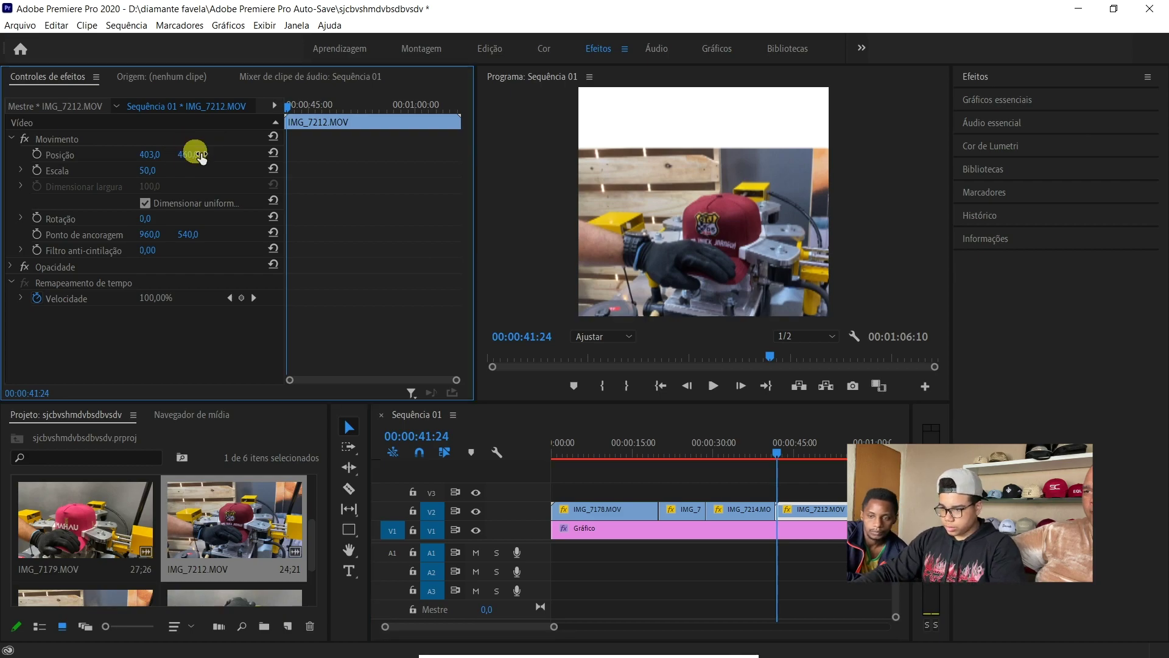
- Play the IMG_7212.MOV clip to about 00:00:48:23 to find where its useful part starts
key(space)
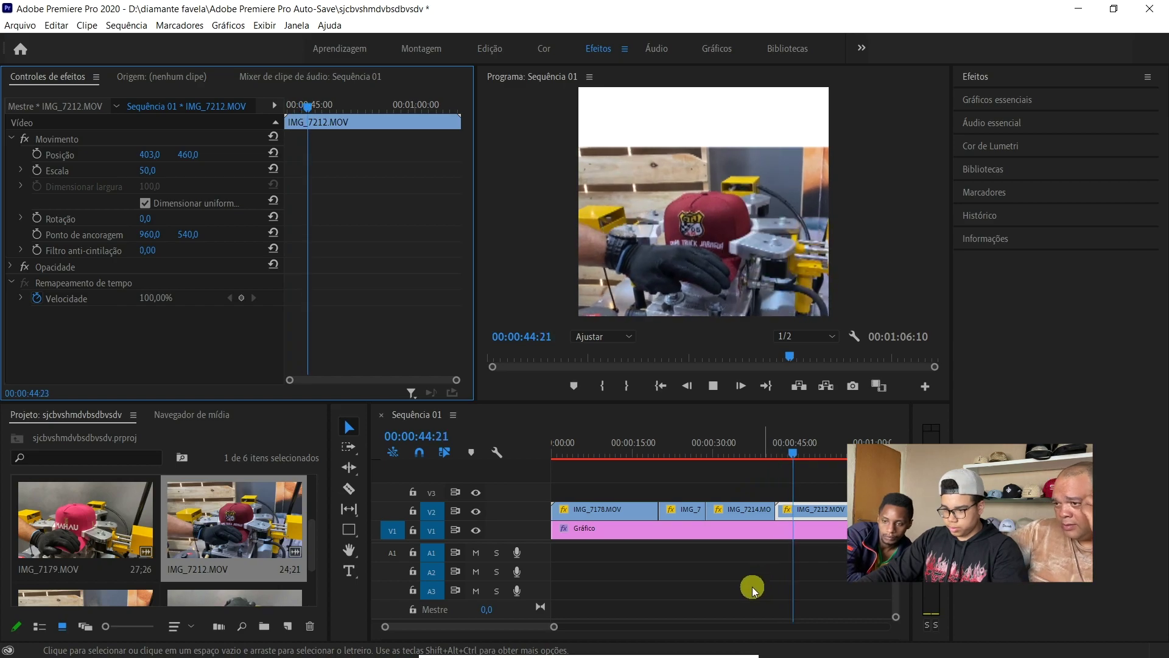
mouse_move(553, 627)
mouse_down()
mouse_move(590, 629)
mouse_move(551, 629)
mouse_up()
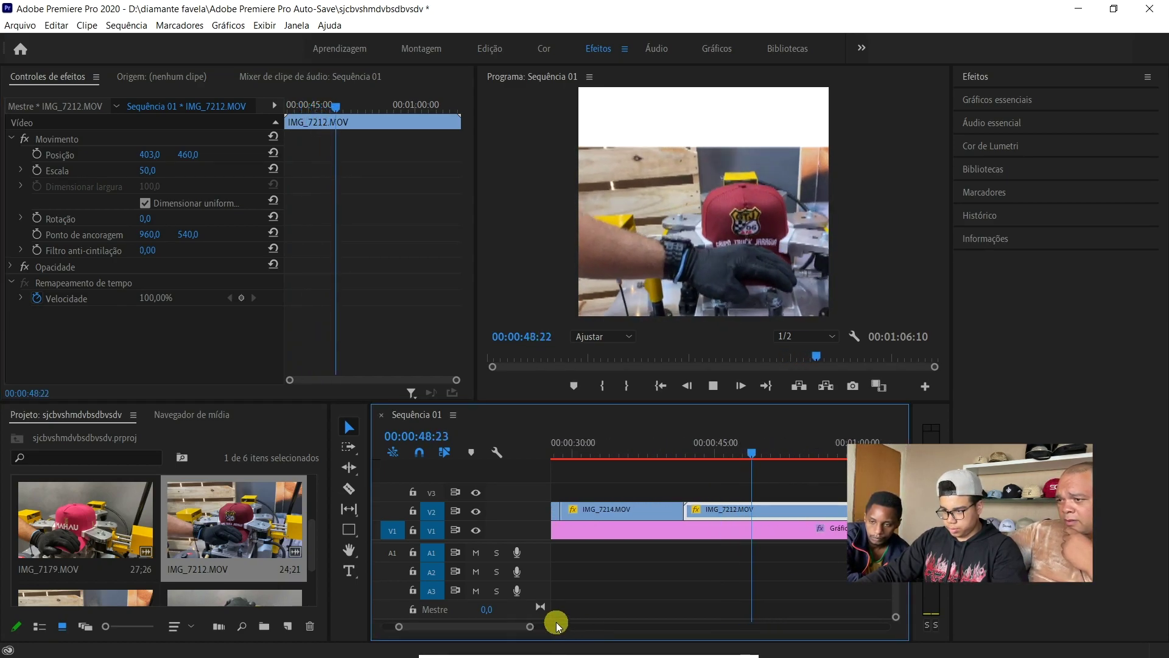
key(space)
- Cut the IMG_7212.MOV clip at 00:00:48:02, remove its opening, and move the remainder up against IMG_7214.MOV
drag(787, 454, 742, 447)
key(c)
click(746, 511)
key(v)
drag(761, 512, 703, 513)
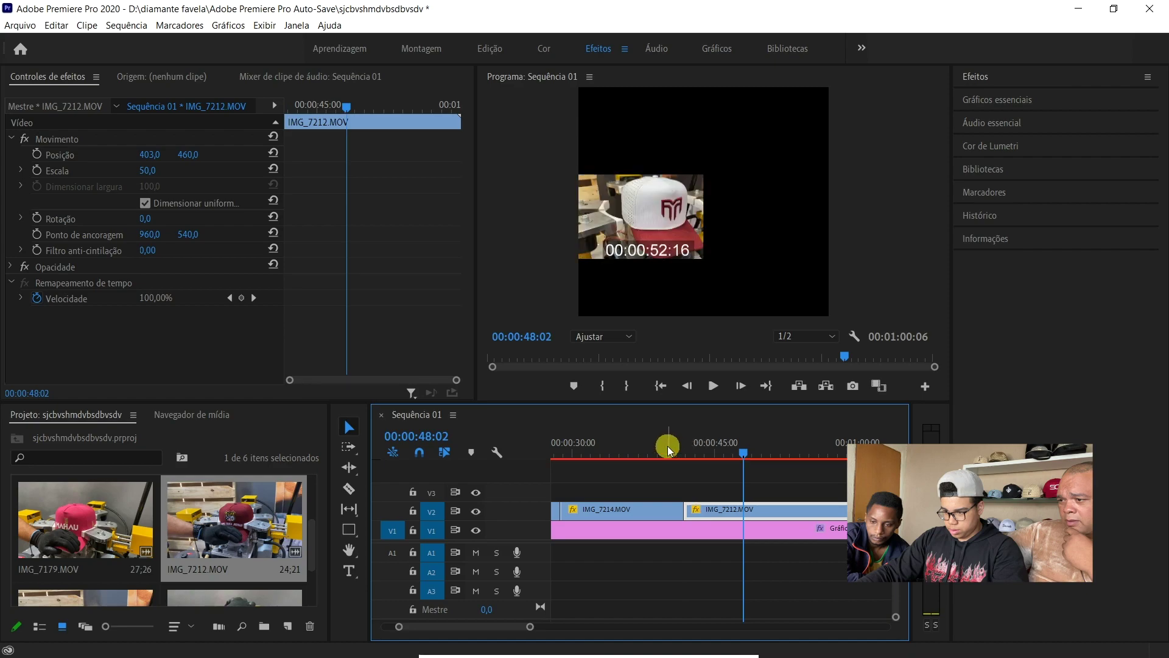
- Play back from just before the IMG_7212.MOV join, and move the playhead to the sequence's end at 00:01:00:05
click(674, 444)
key(space)
click(724, 492)
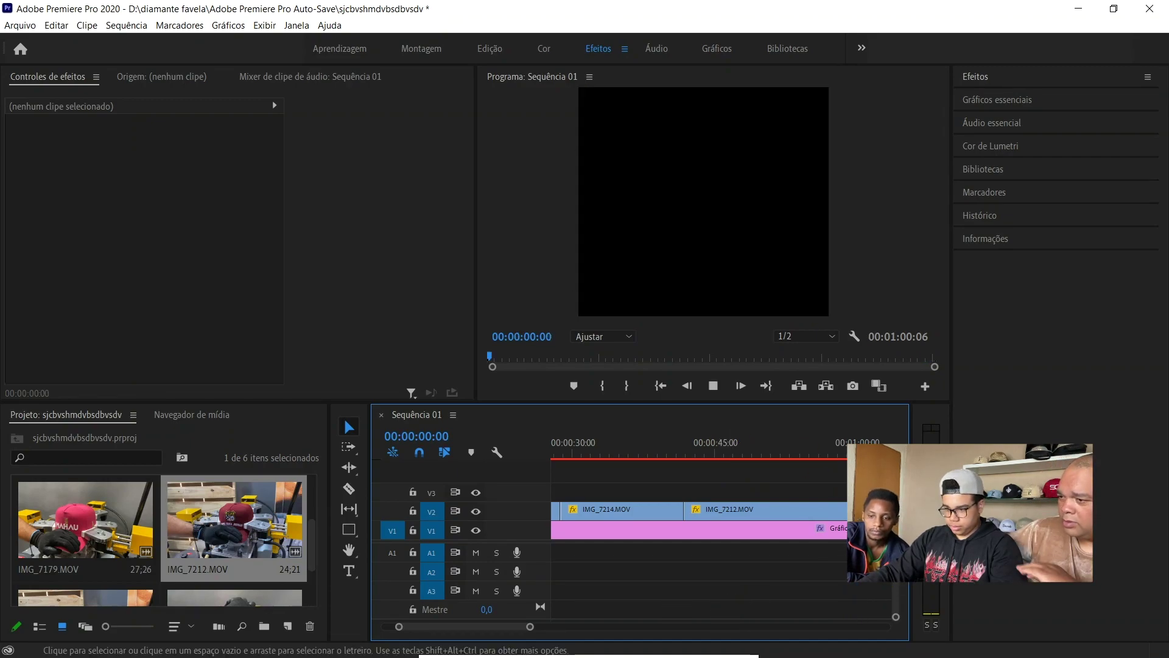
click(832, 448)
drag(837, 443, 859, 446)
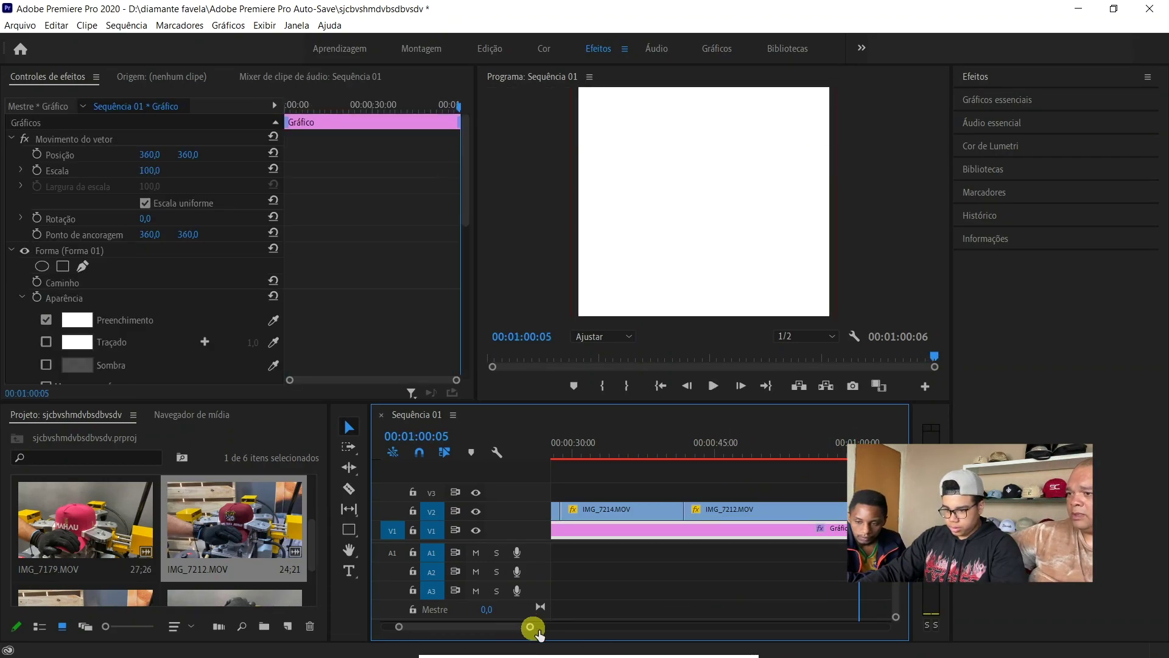
- Trim the end of the white background graphic so the sequence ends at 00:01:00:00, and return the playhead to the start
drag(524, 632, 465, 627)
drag(724, 541, 703, 541)
click(684, 454)
click(935, 344)
drag(465, 626, 664, 626)
click(624, 570)
drag(626, 451, 551, 454)
drag(663, 628, 613, 644)
click(633, 593)
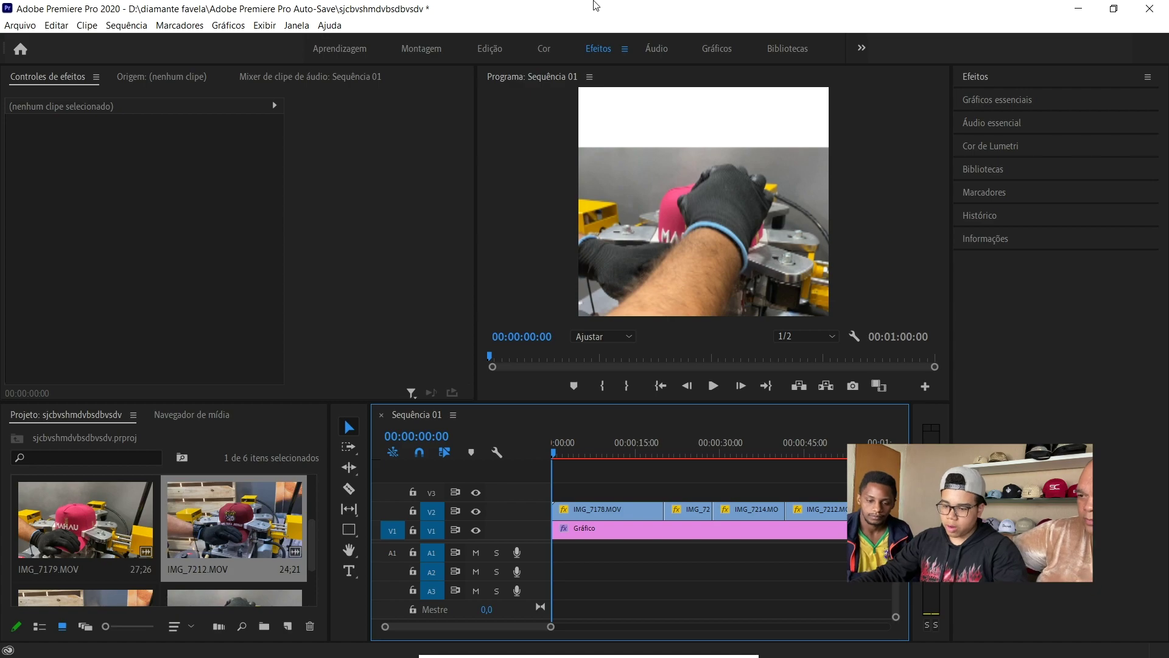
- Create a legacy title (Título existente) named Título 01 at 720 by 720 pixels and 25 fps
click(352, 574)
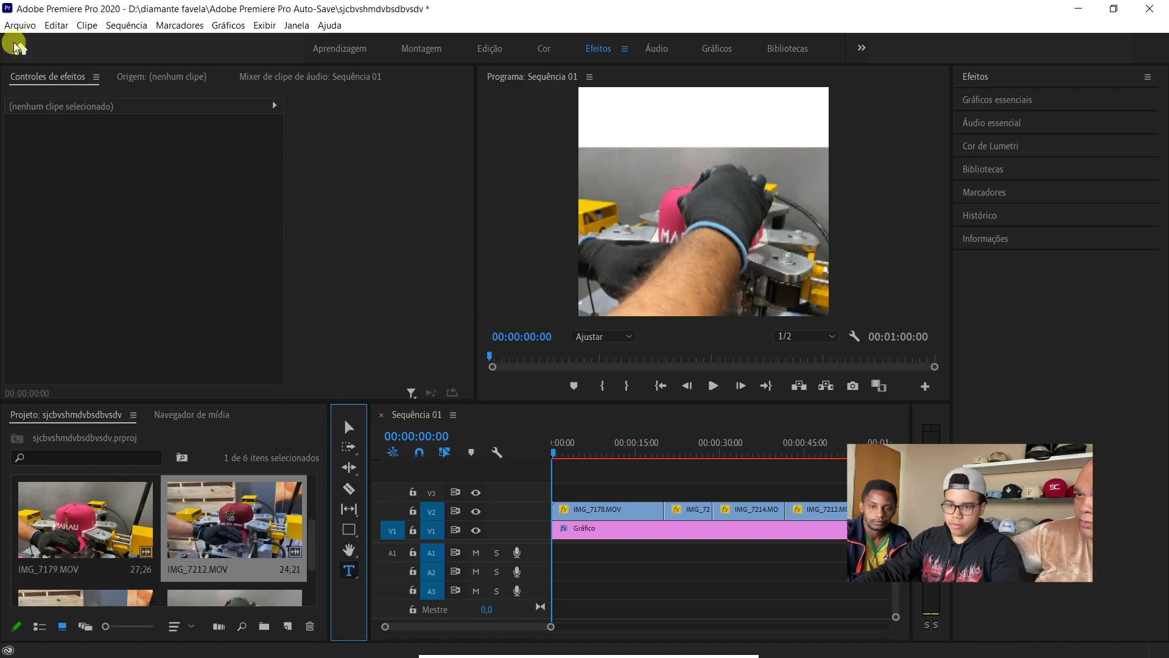
click(22, 27)
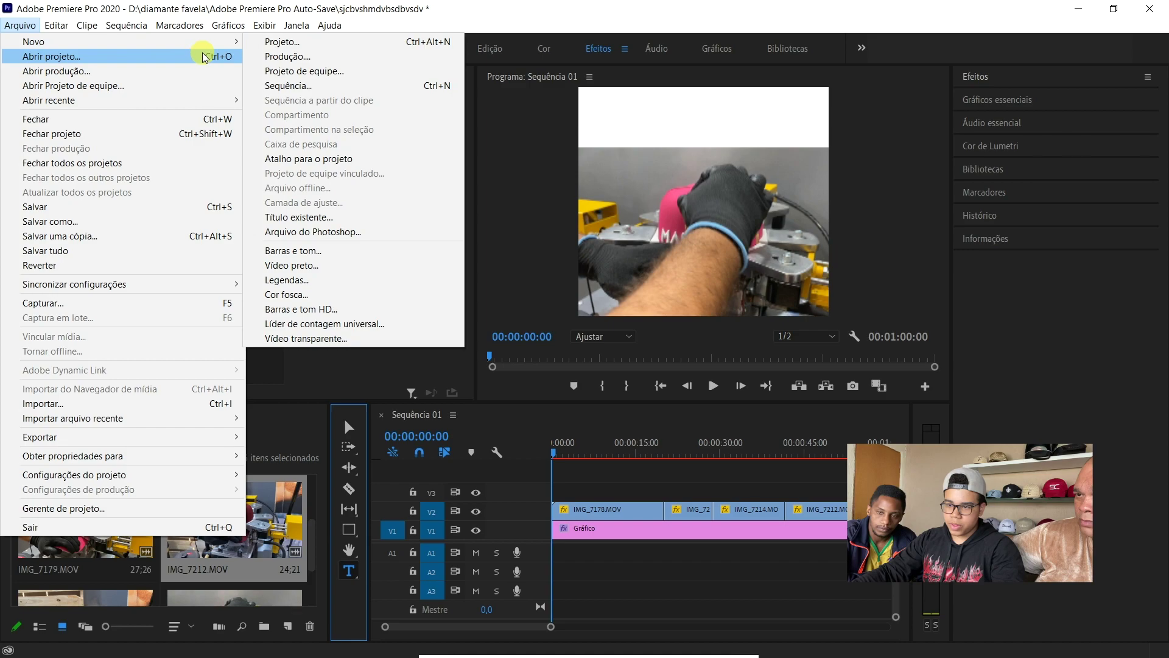
mouse_move(203, 42)
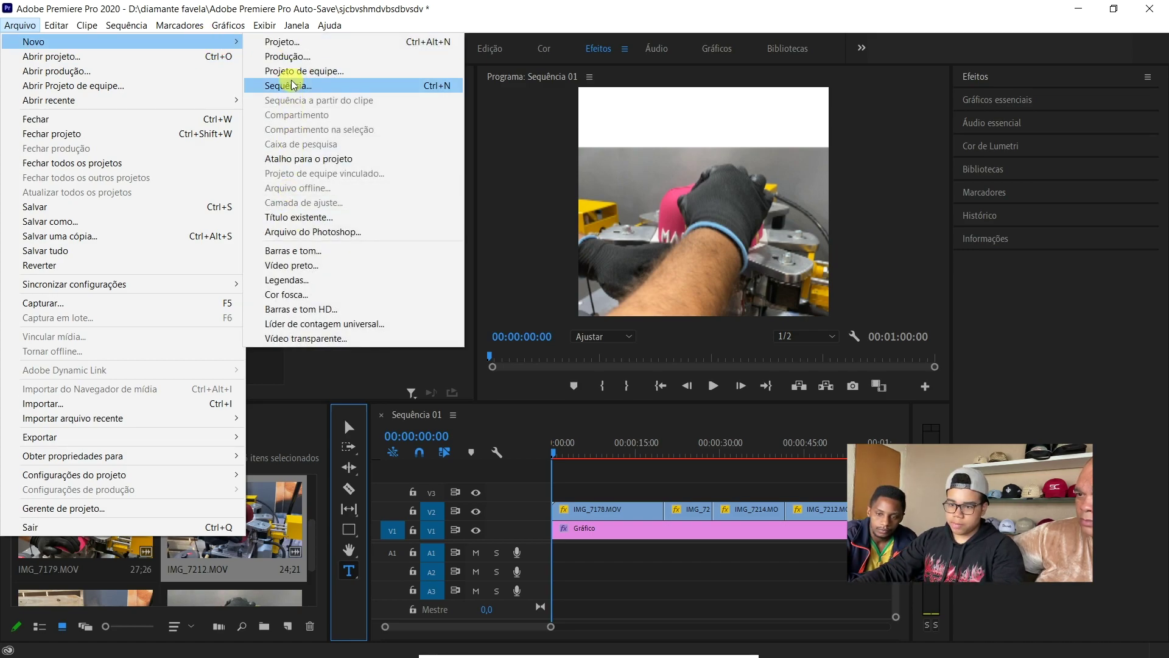
click(329, 218)
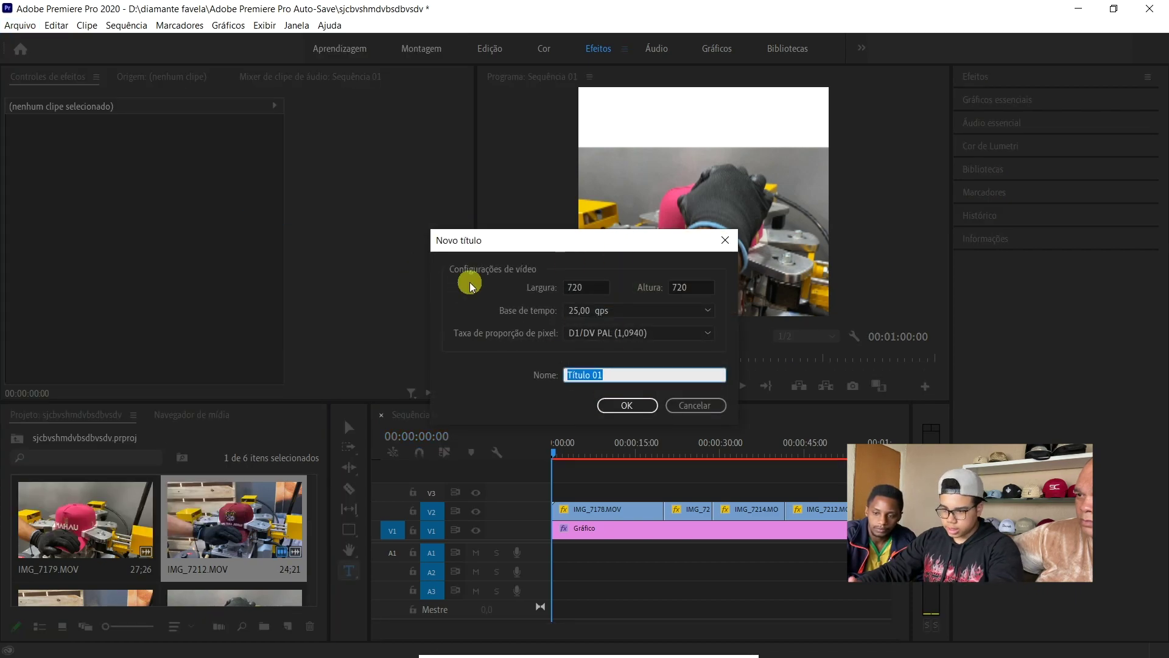
click(627, 405)
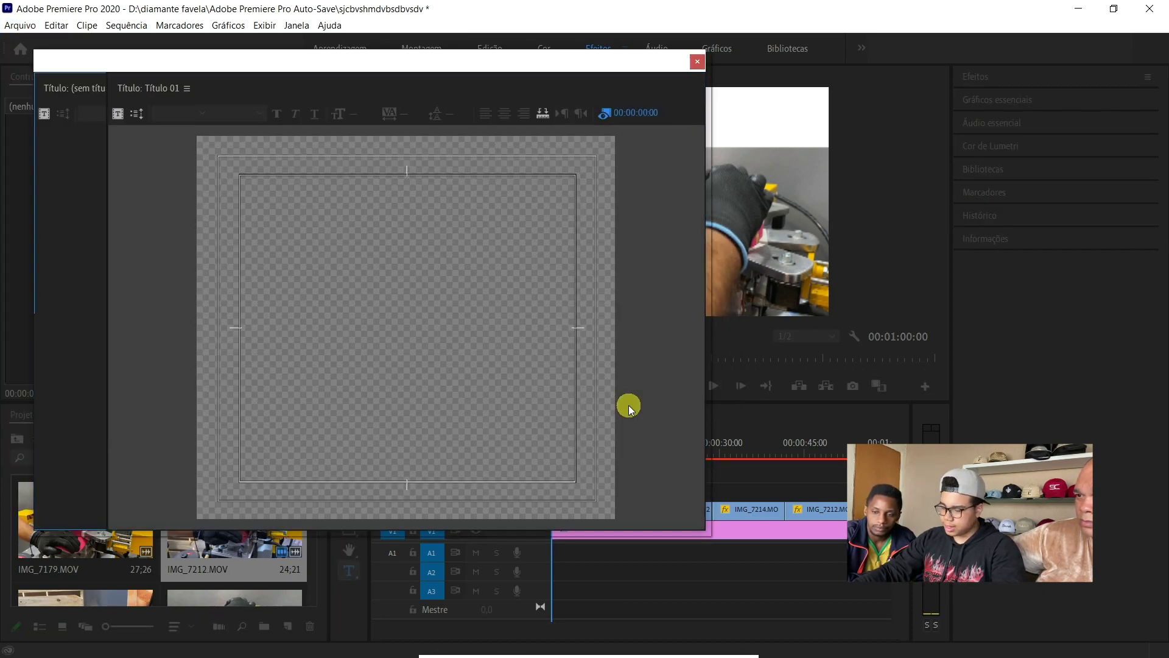
- Enlarge the title editor window to fill most of the screen so the whole frame and the title properties show
drag(710, 52, 1115, 3)
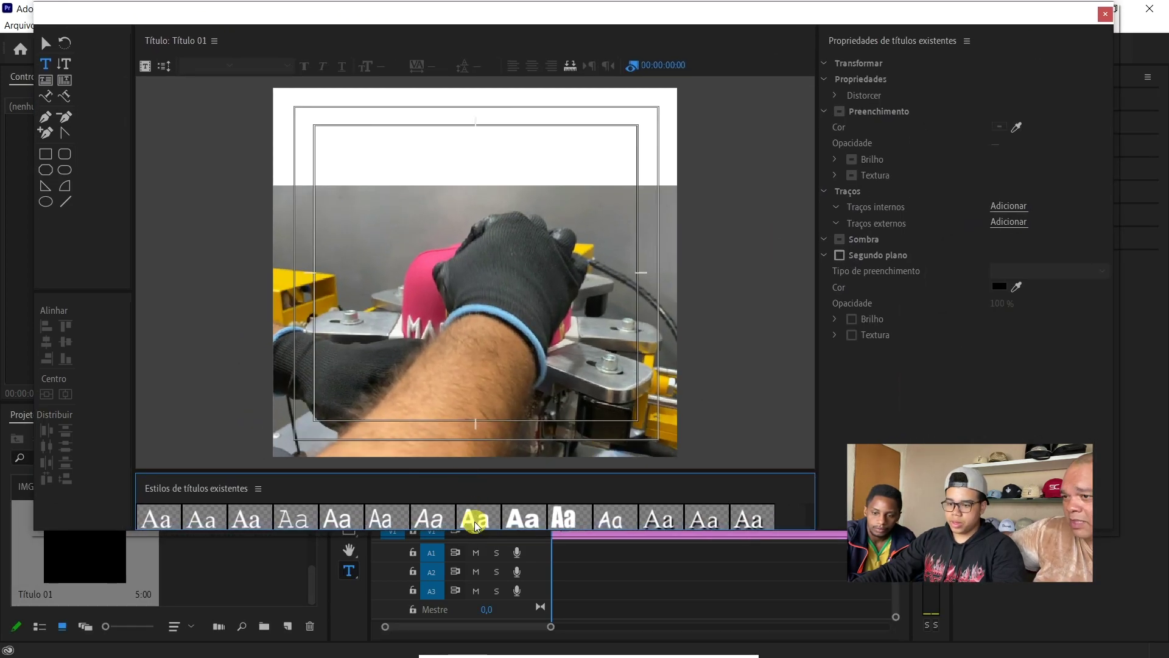
drag(476, 530, 476, 644)
drag(34, 374, 16, 364)
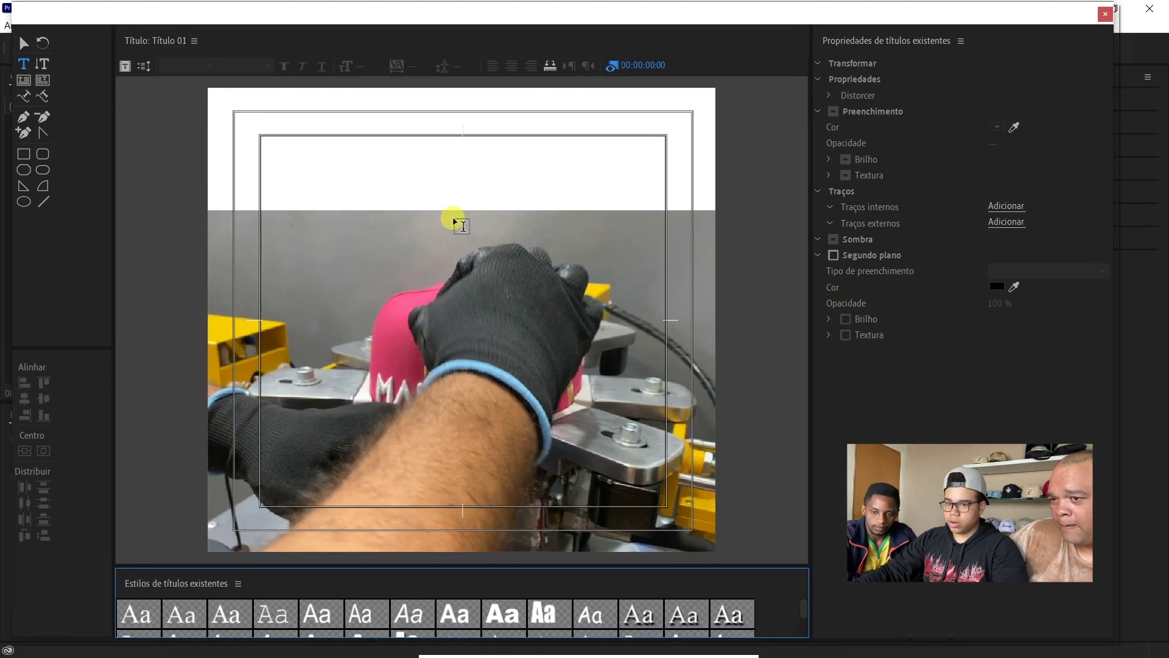
- Start a horizontal text object with the Type tool near the upper-left corner of the white band
click(22, 44)
click(24, 66)
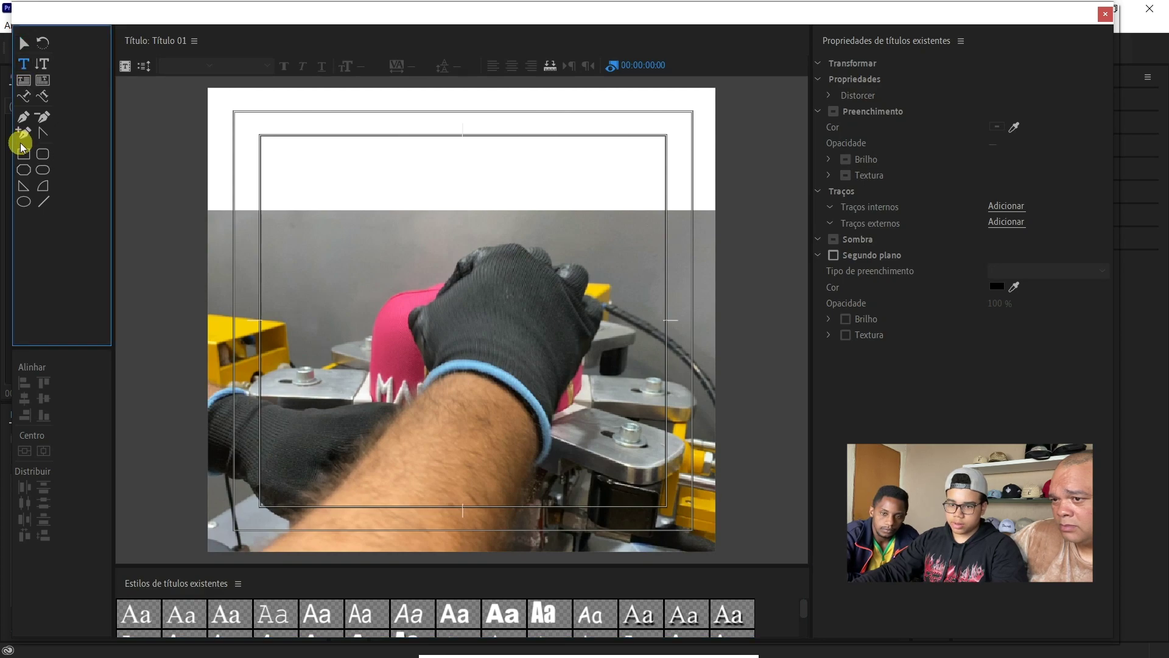
click(22, 154)
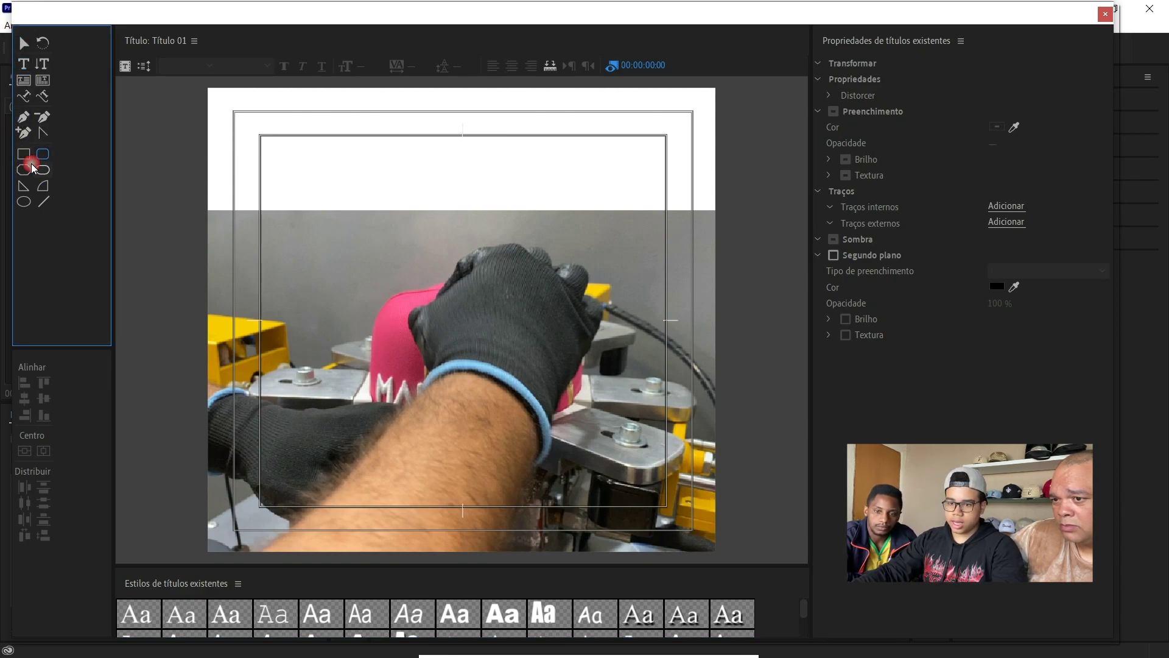
click(21, 44)
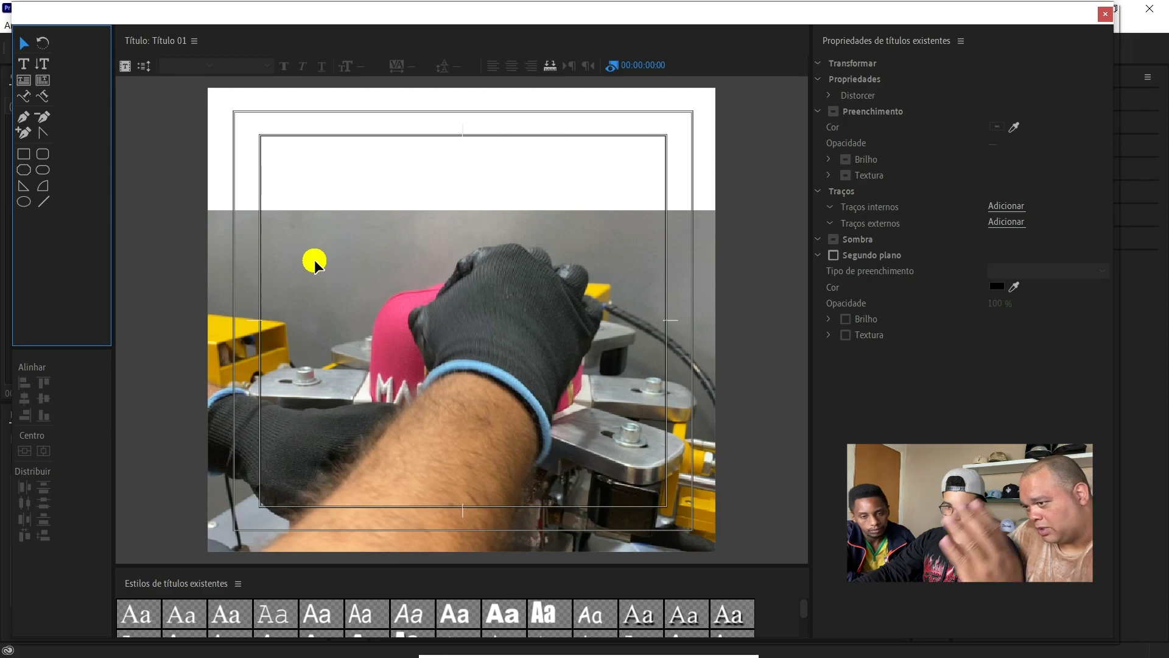
click(23, 63)
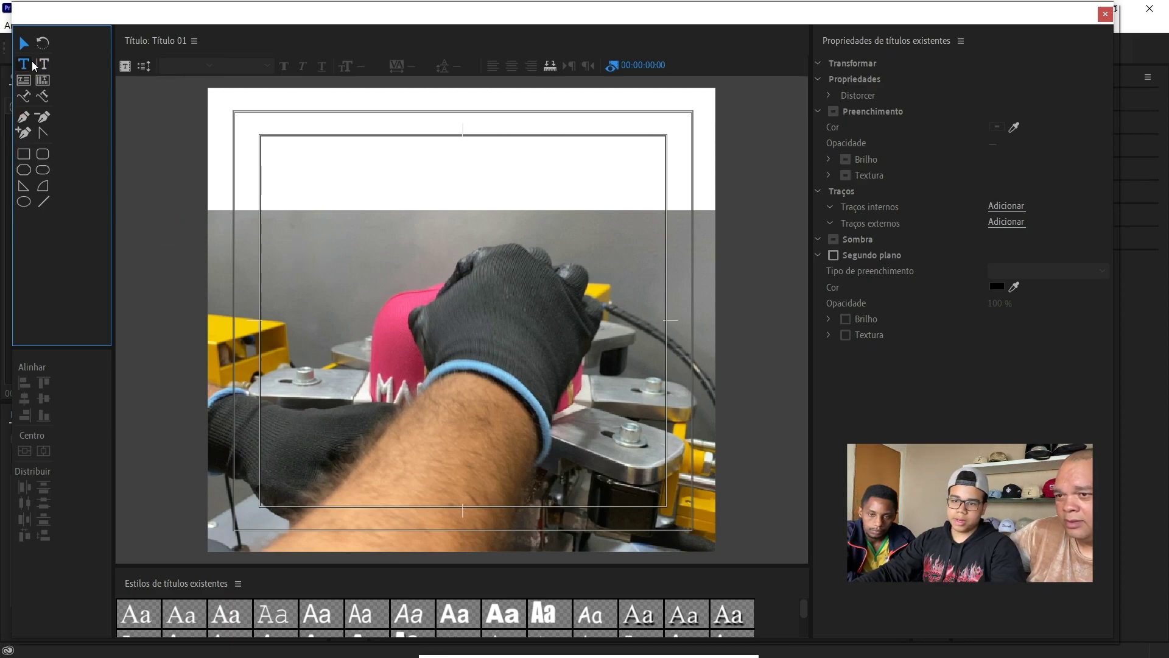
click(245, 145)
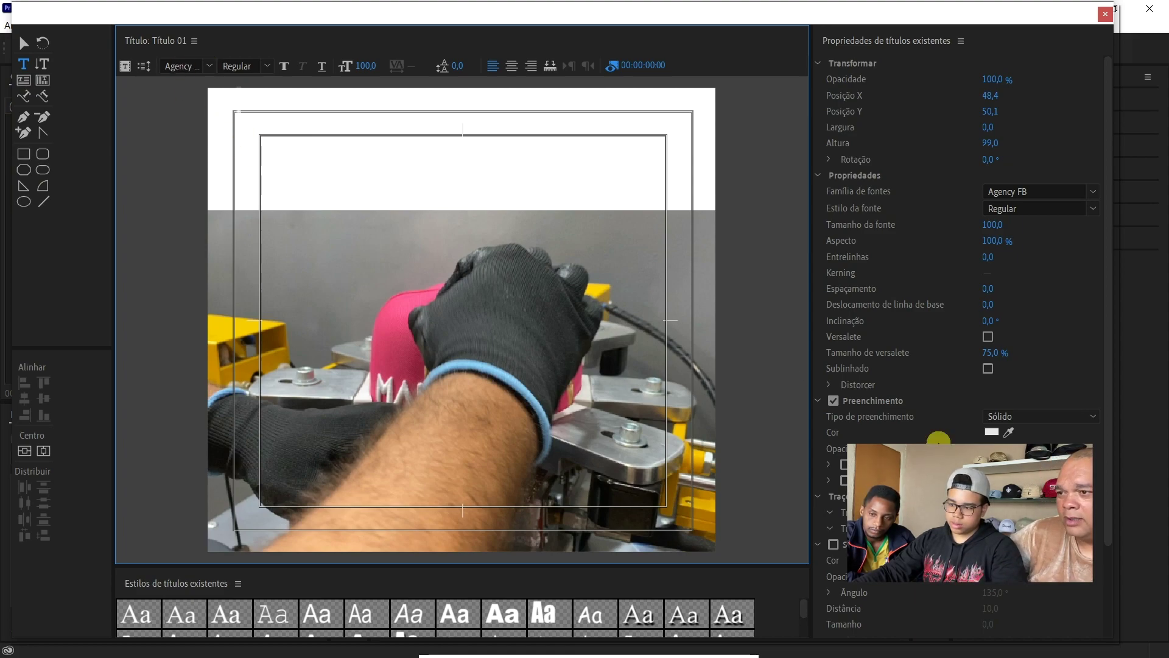
- Set the title text's solid fill colour to black
click(1000, 433)
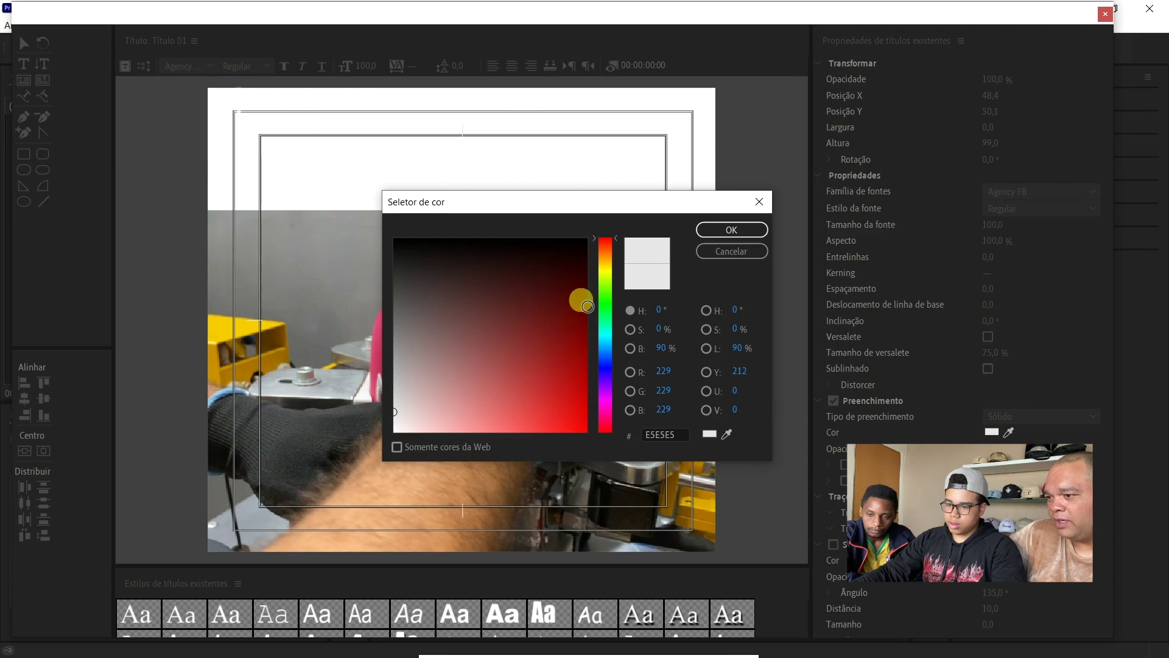
click(733, 229)
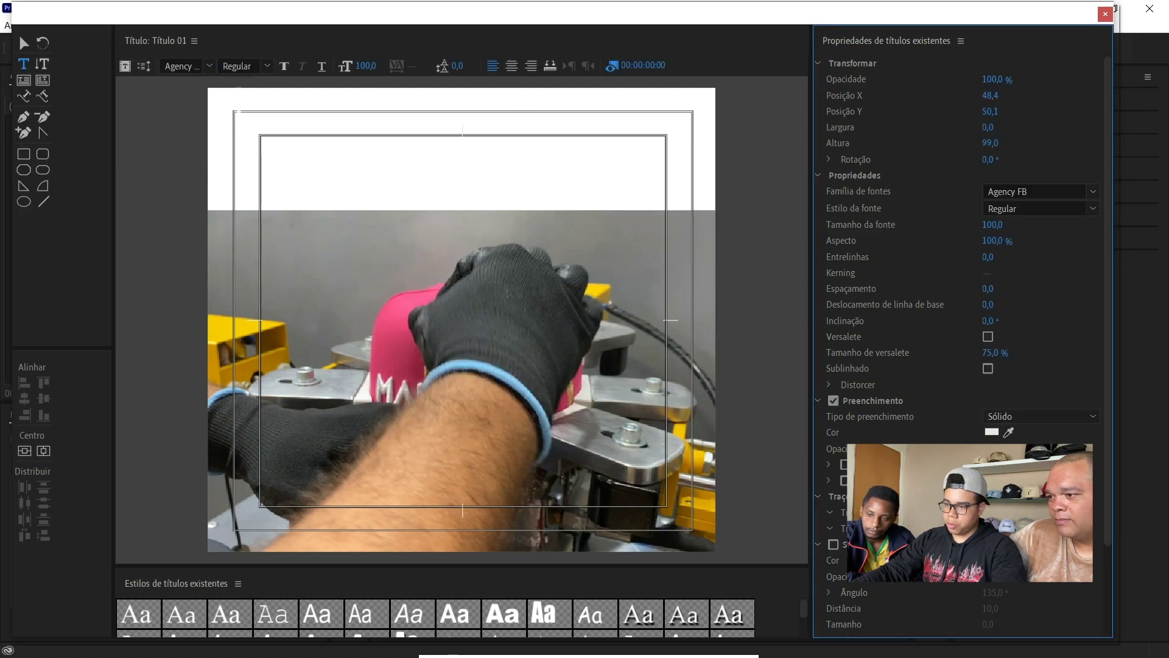
click(243, 136)
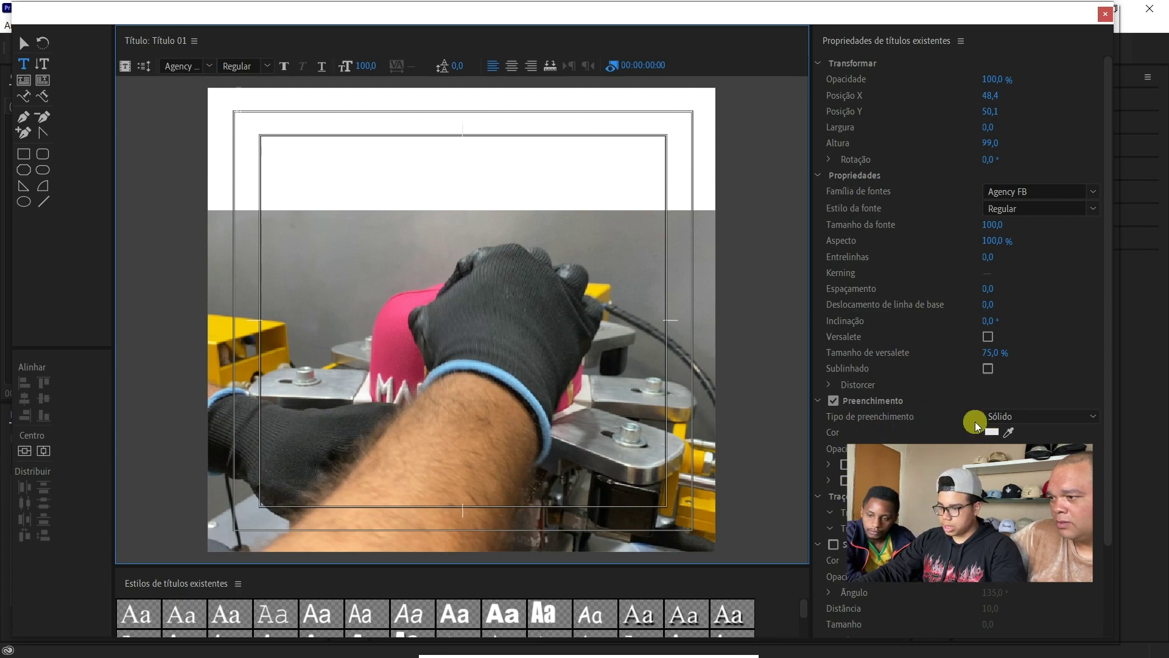
click(991, 435)
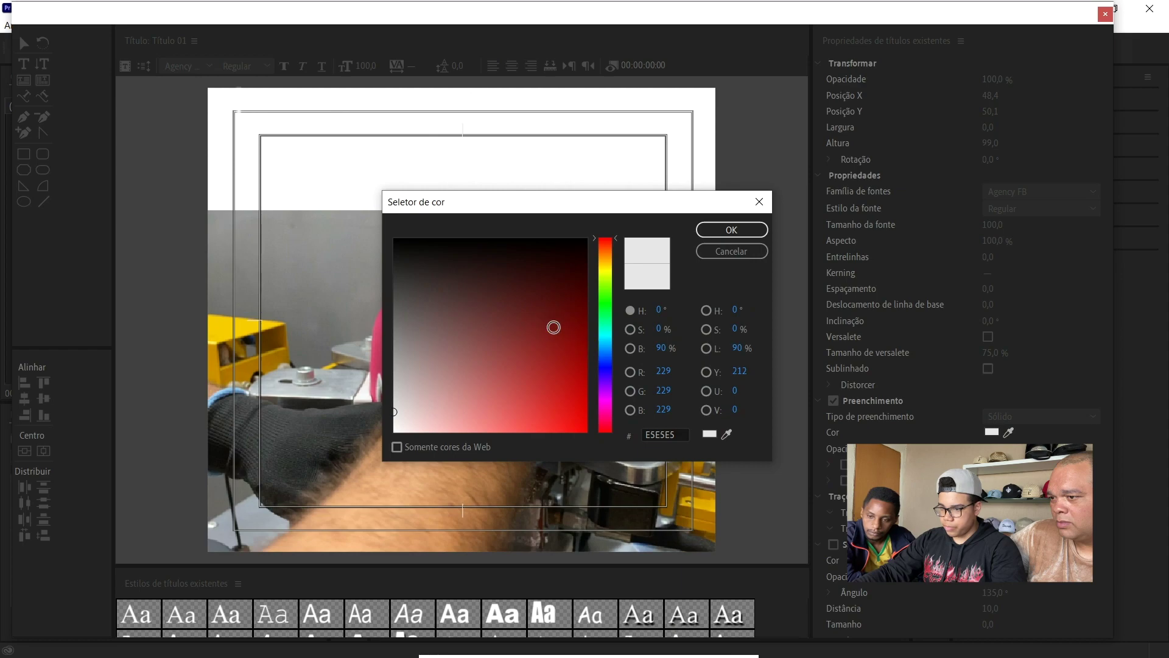
drag(551, 327, 373, 185)
click(723, 237)
click(231, 127)
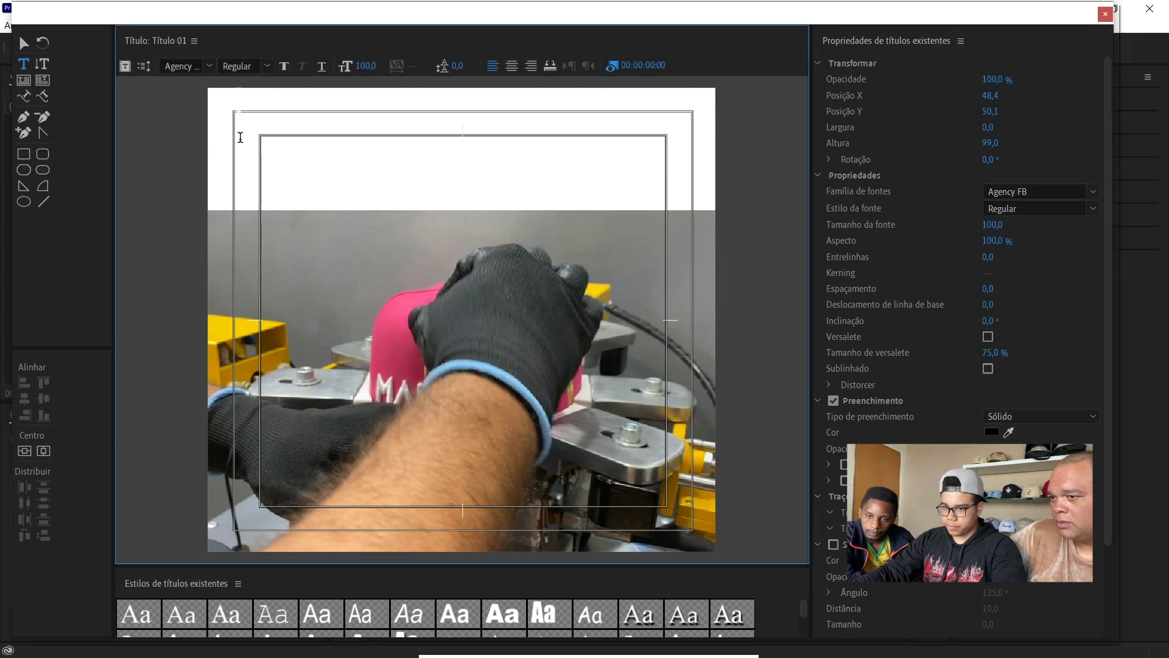
- Set the title text's font family to Futura Bk BT
click(184, 68)
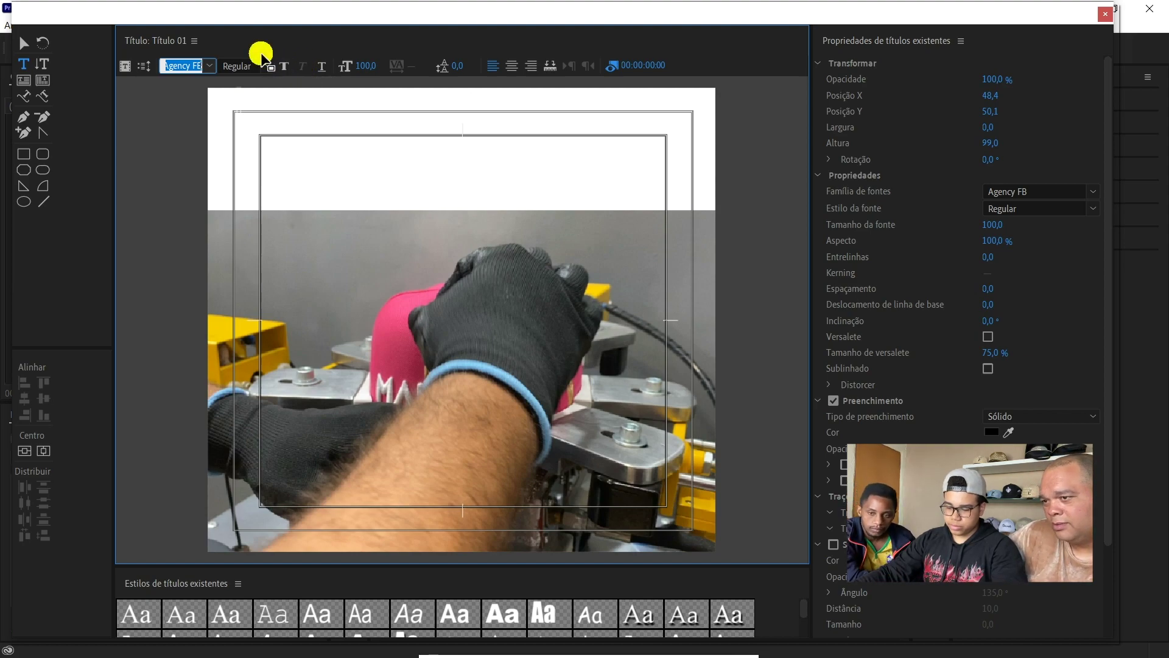
click(238, 67)
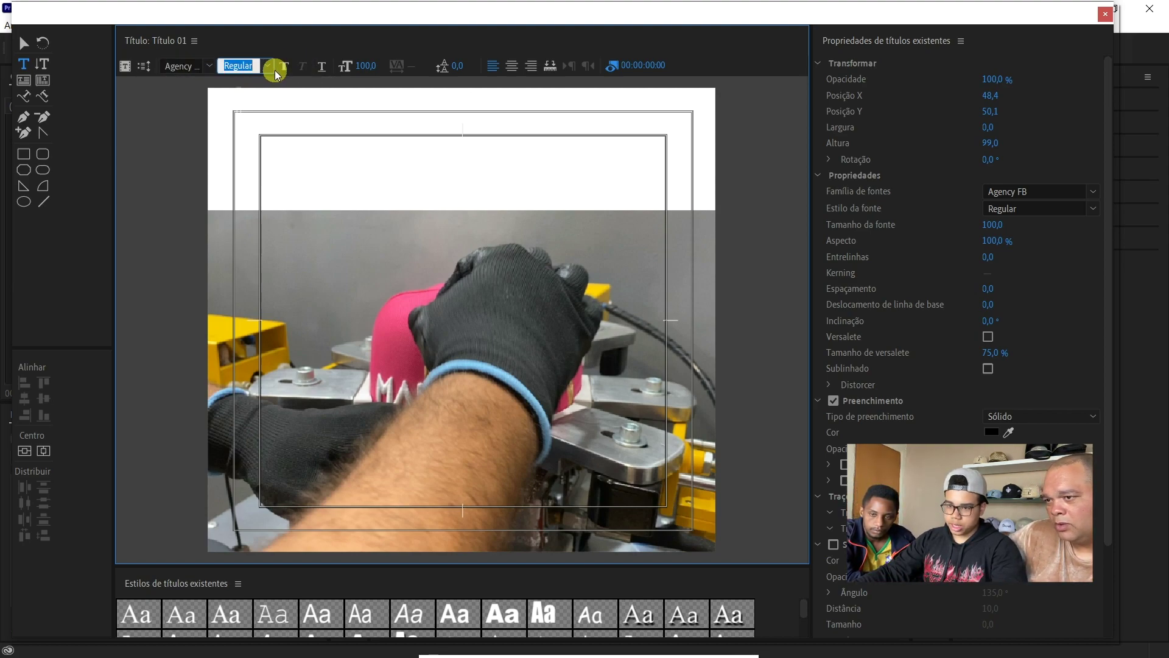
click(194, 67)
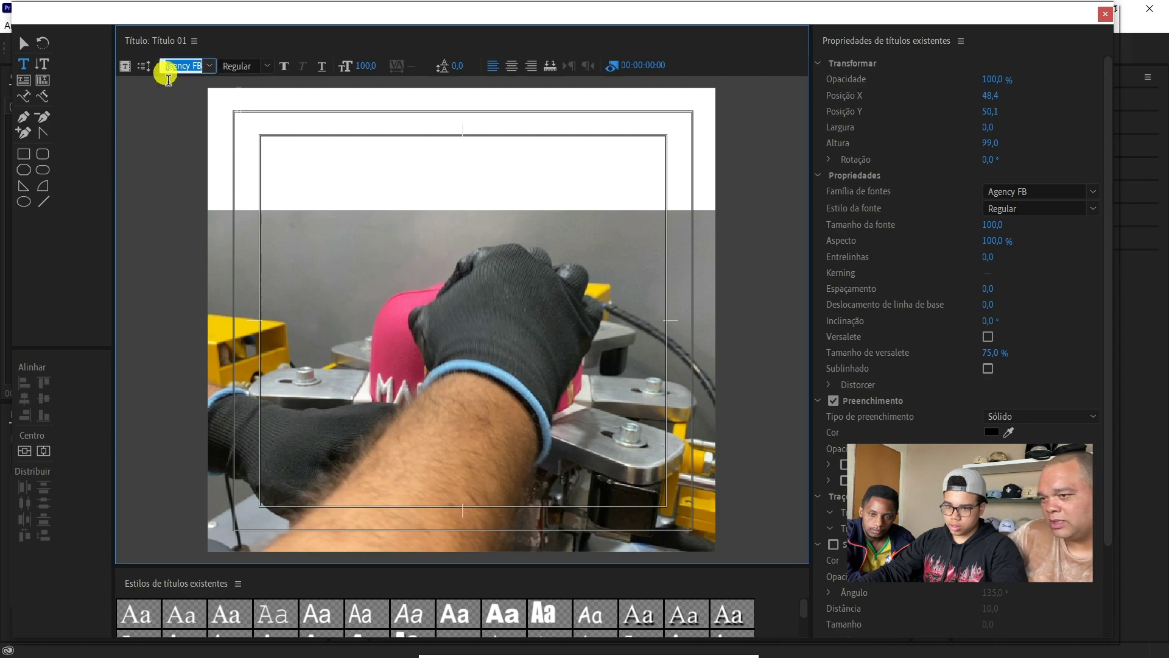
text(Futura ...)
key(Return)
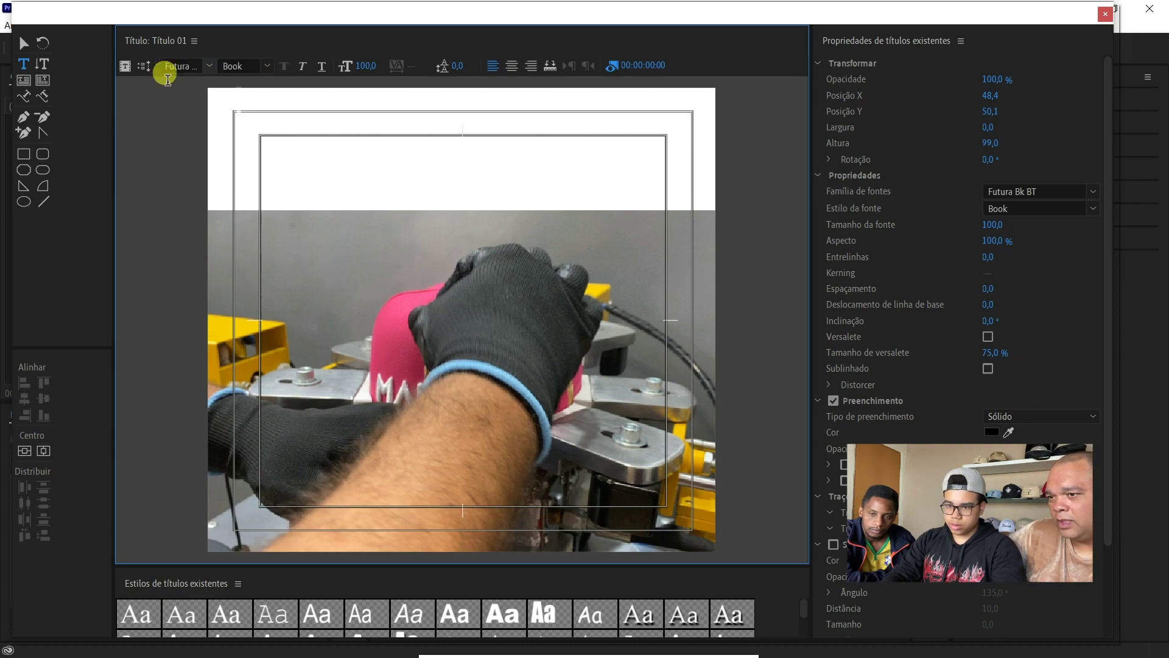
- Enter the title text BONÉS PERSONALIZADOS in capital letters in the white band
click(258, 151)
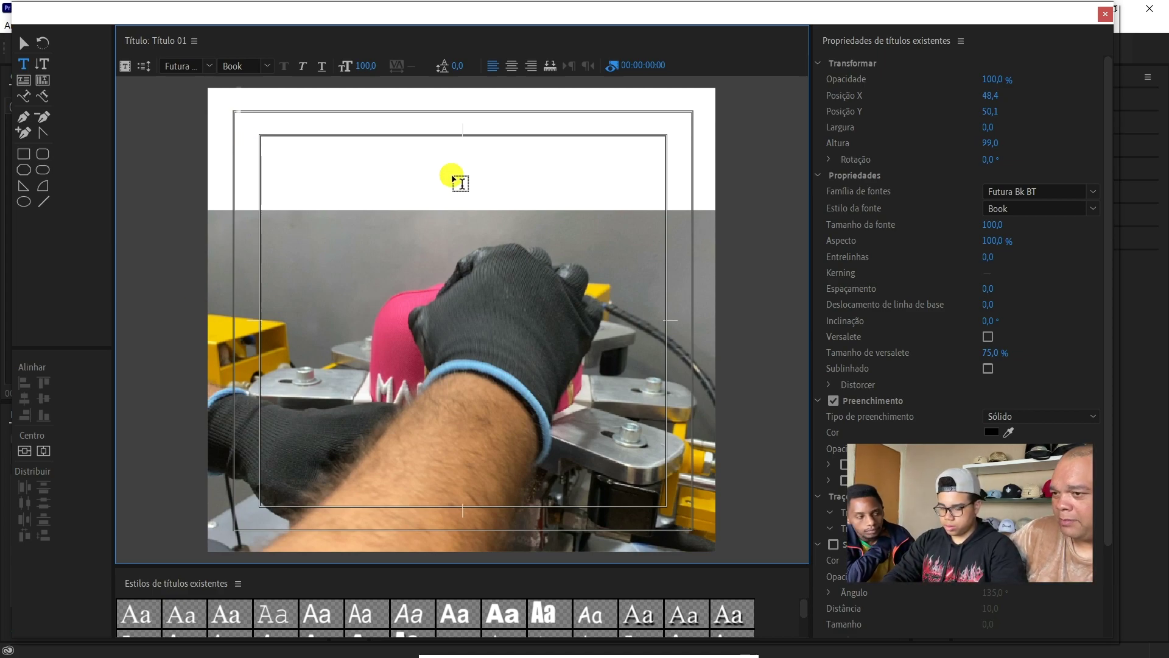
text(BO)
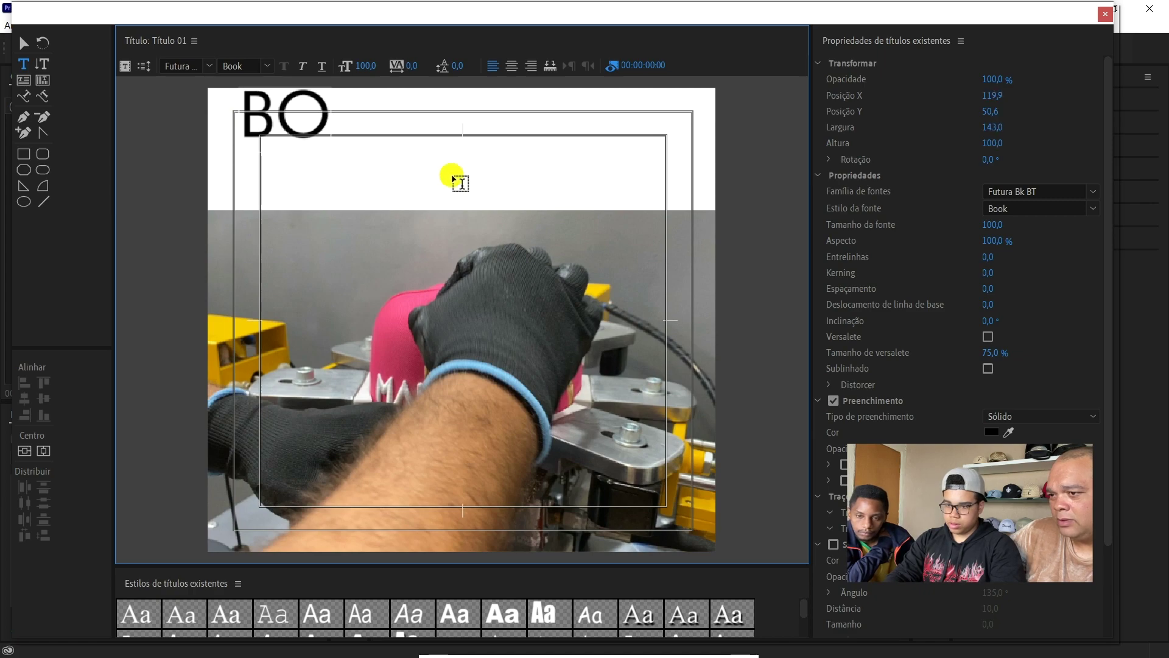
key(BackSpace)
key(BackSpace)
text(b)
key(BackSpace)
text(Bonés)
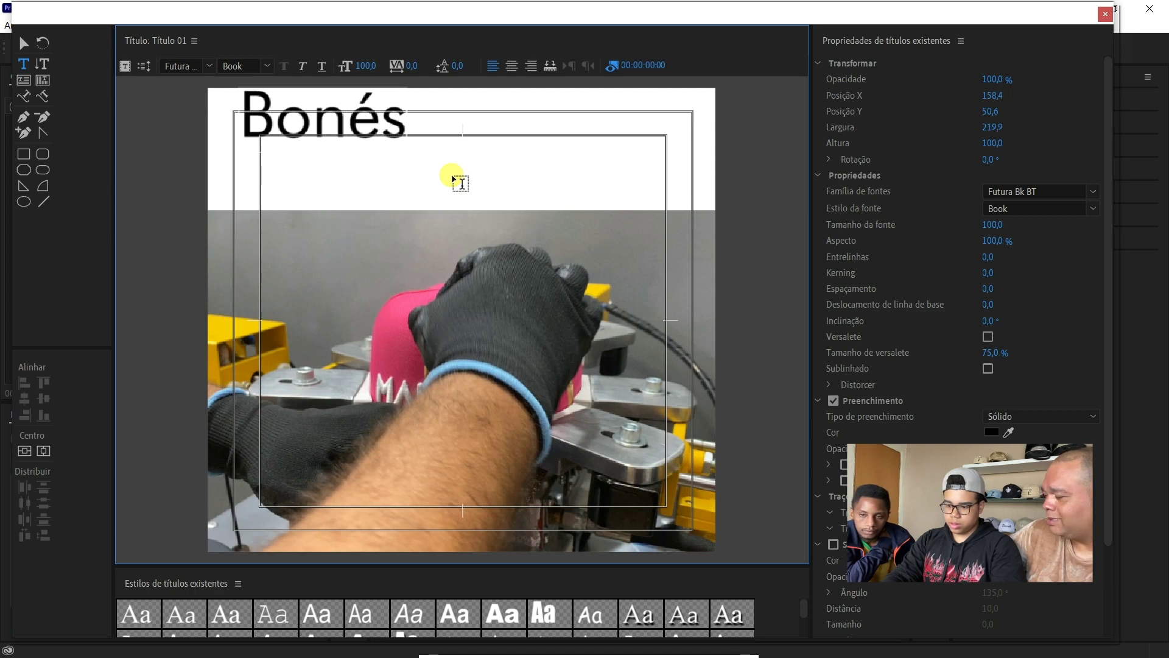
key(BackSpace)
key(BackSpace)
key(BackSpace)
key(BackSpace)
text(ONES)
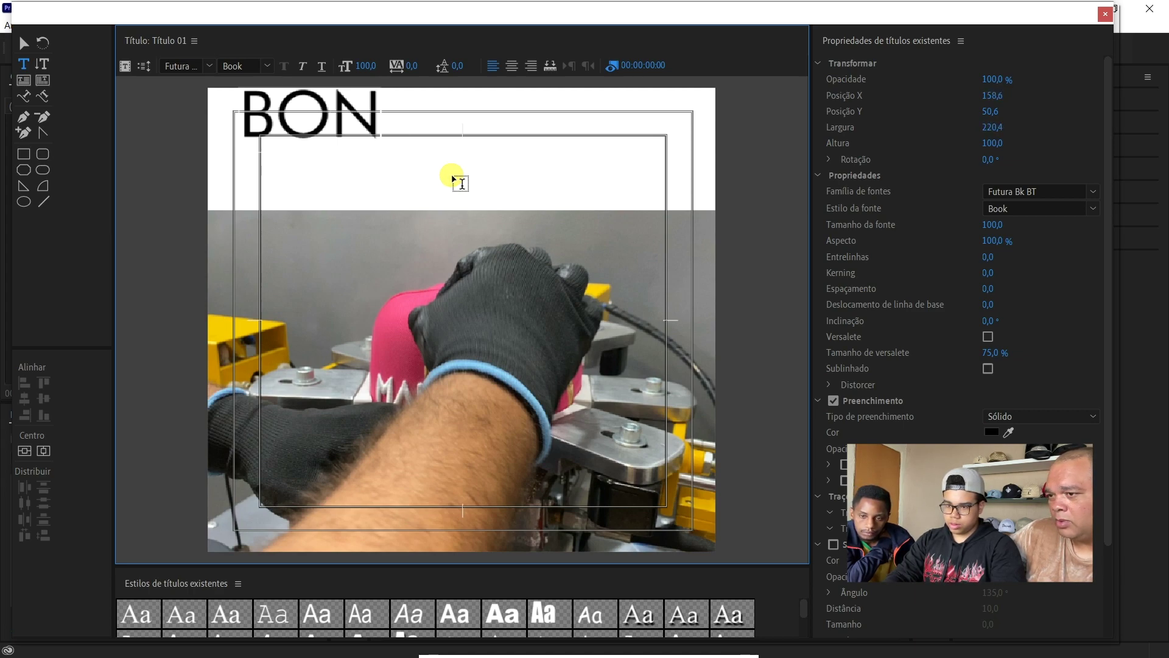
key(BackSpace)
key(BackSpace)
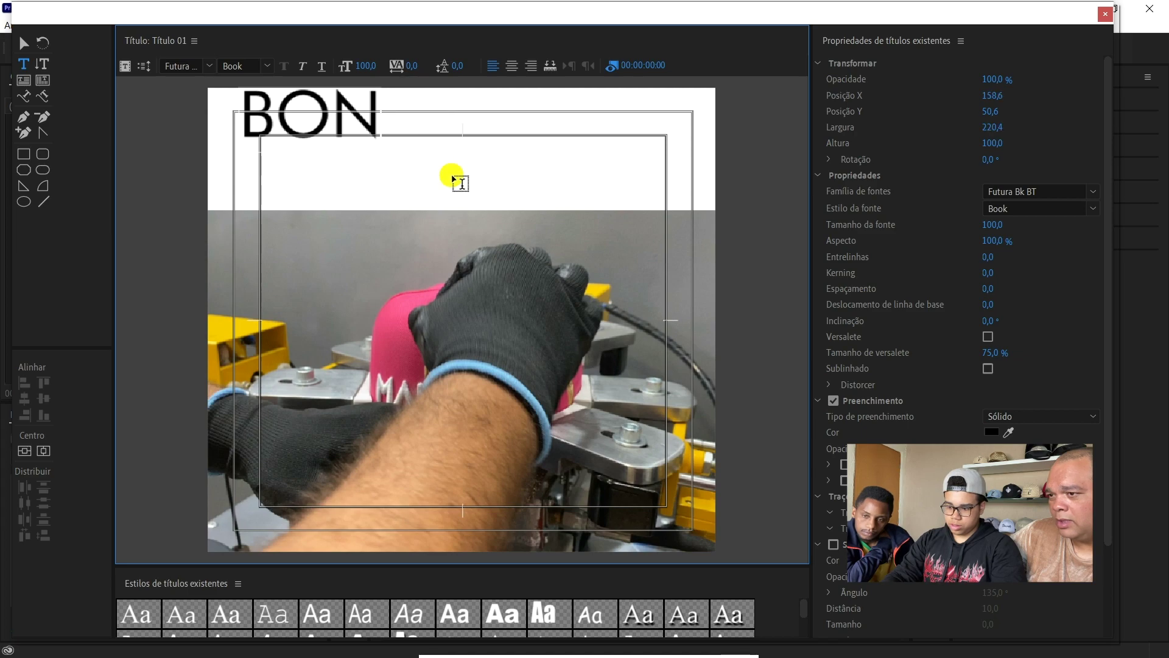
text(ES)
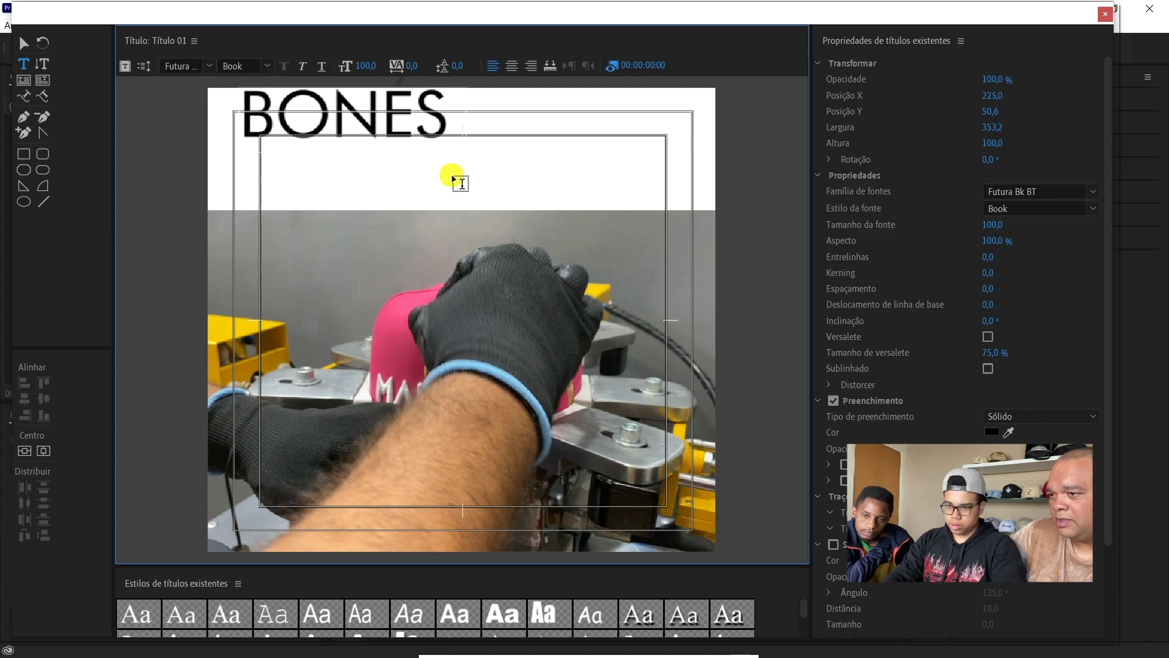
text( PERSO)
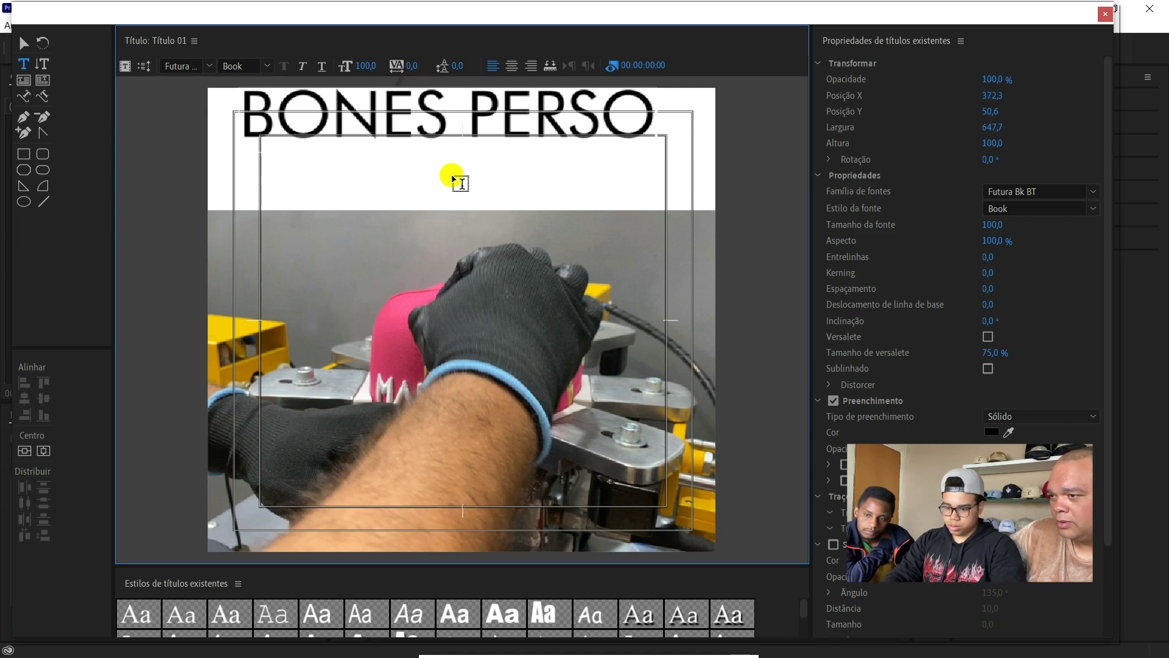
text(NALIZ)
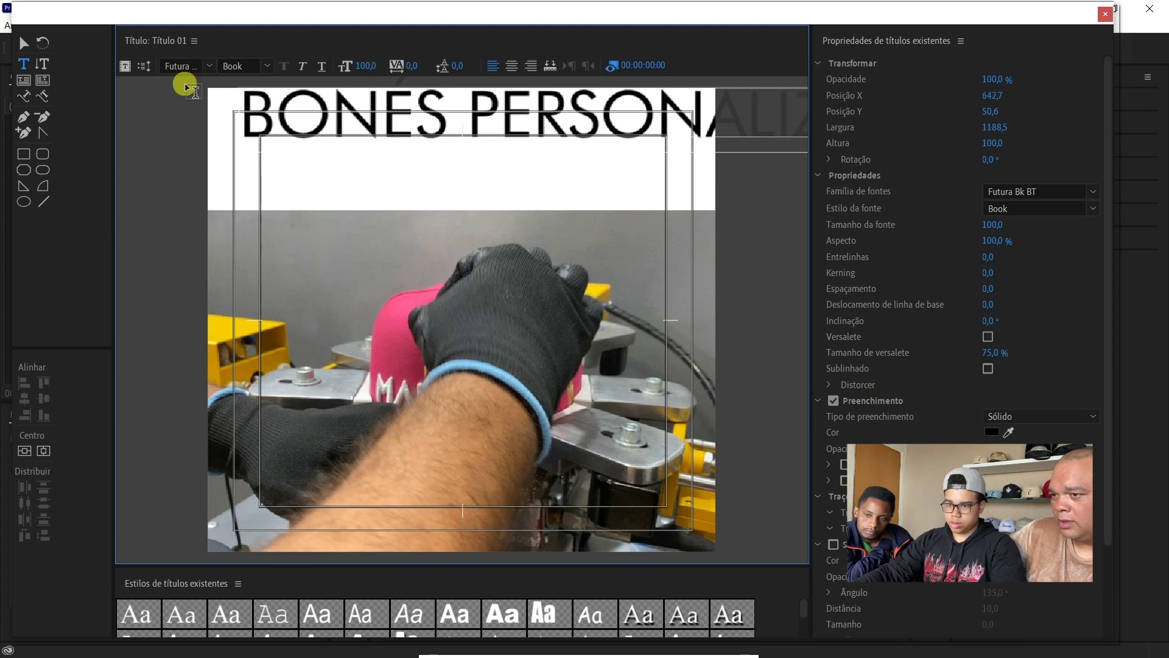
- Scale the title text down to a font size of about 55.5 and position it at about 395.8, 59.8
click(24, 43)
click(243, 90)
drag(255, 99, 321, 133)
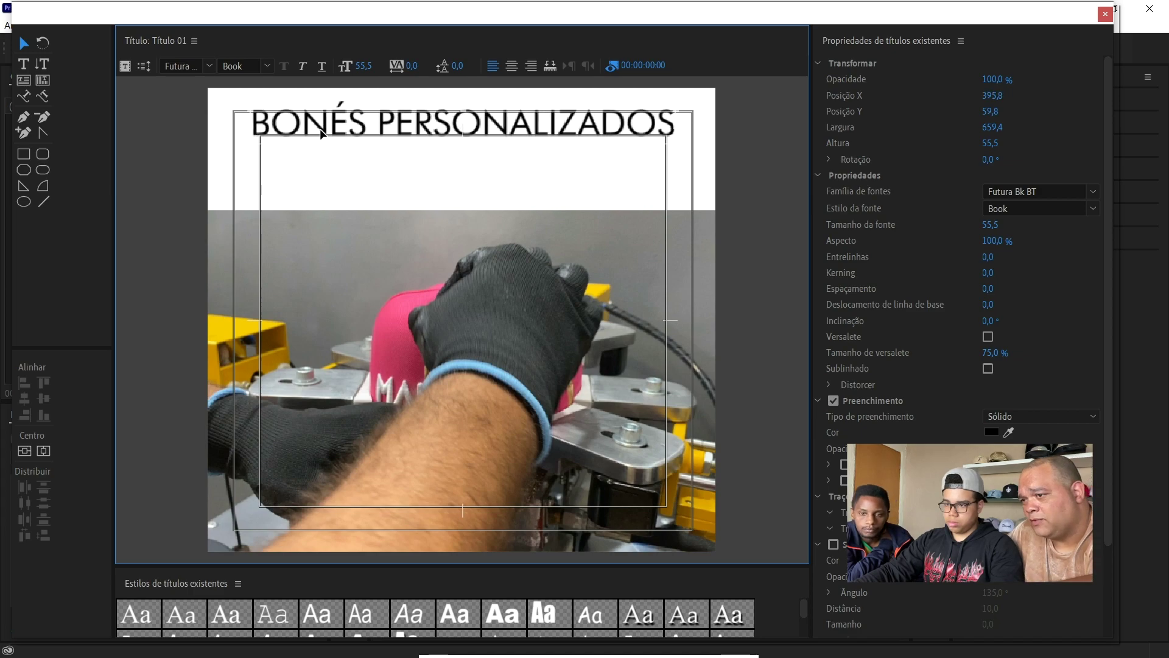
- Change the title text's font to Futura Md BT and shift it horizontally to an X position of about 391.1
click(179, 66)
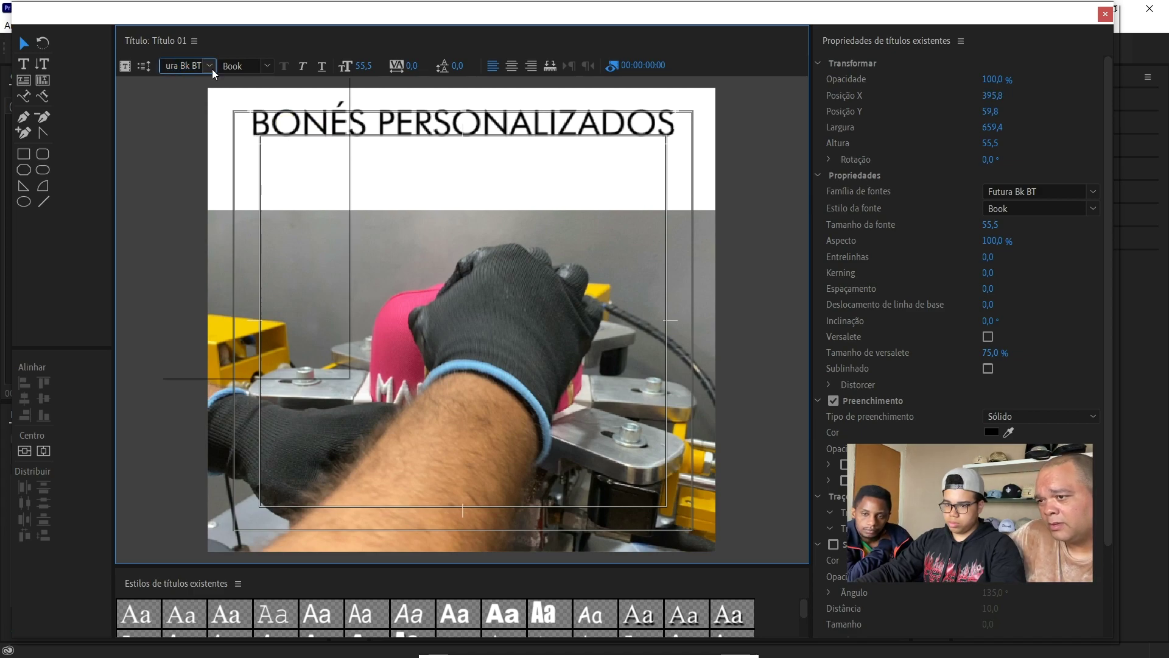
click(203, 68)
click(203, 101)
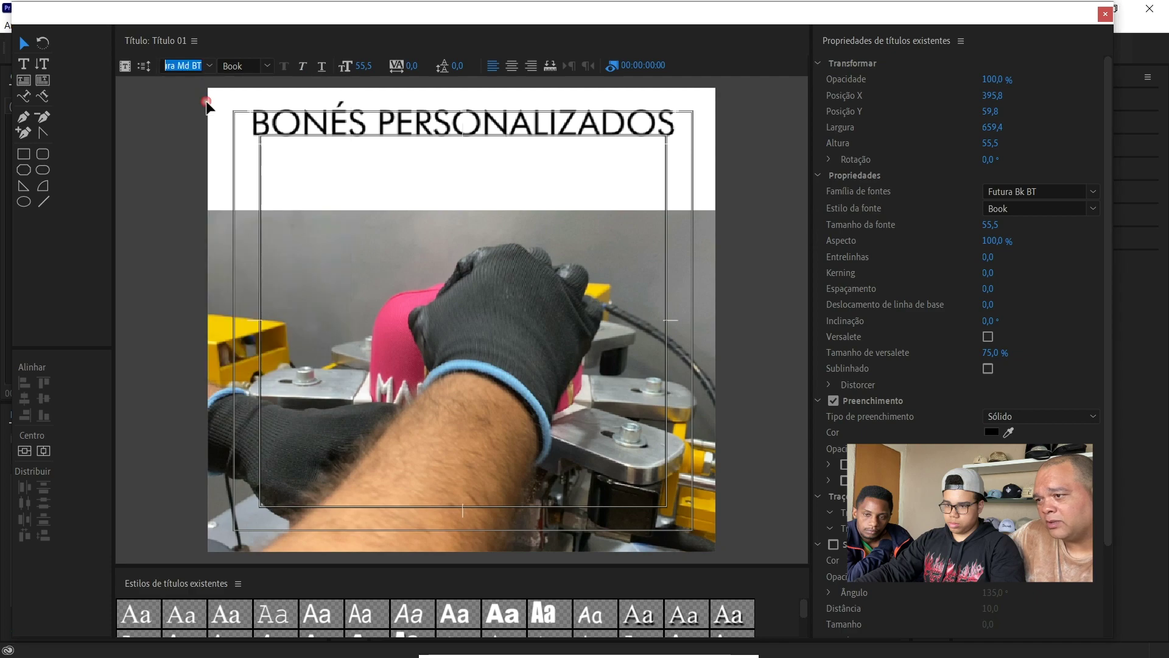
drag(301, 132, 293, 132)
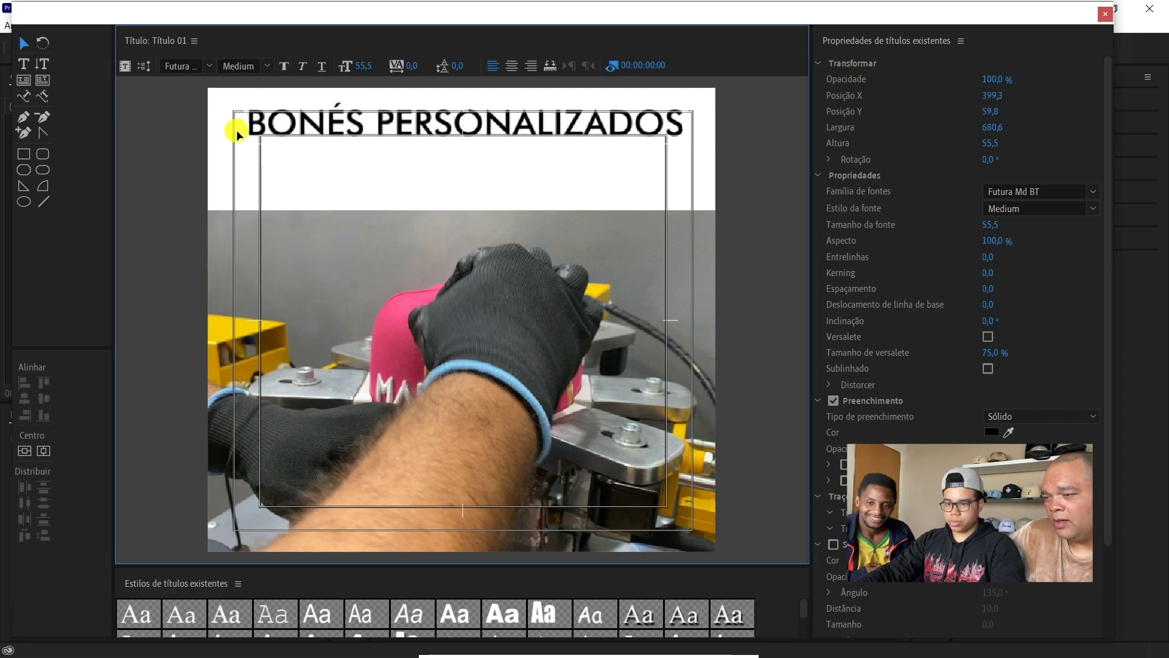
drag(250, 118, 249, 116)
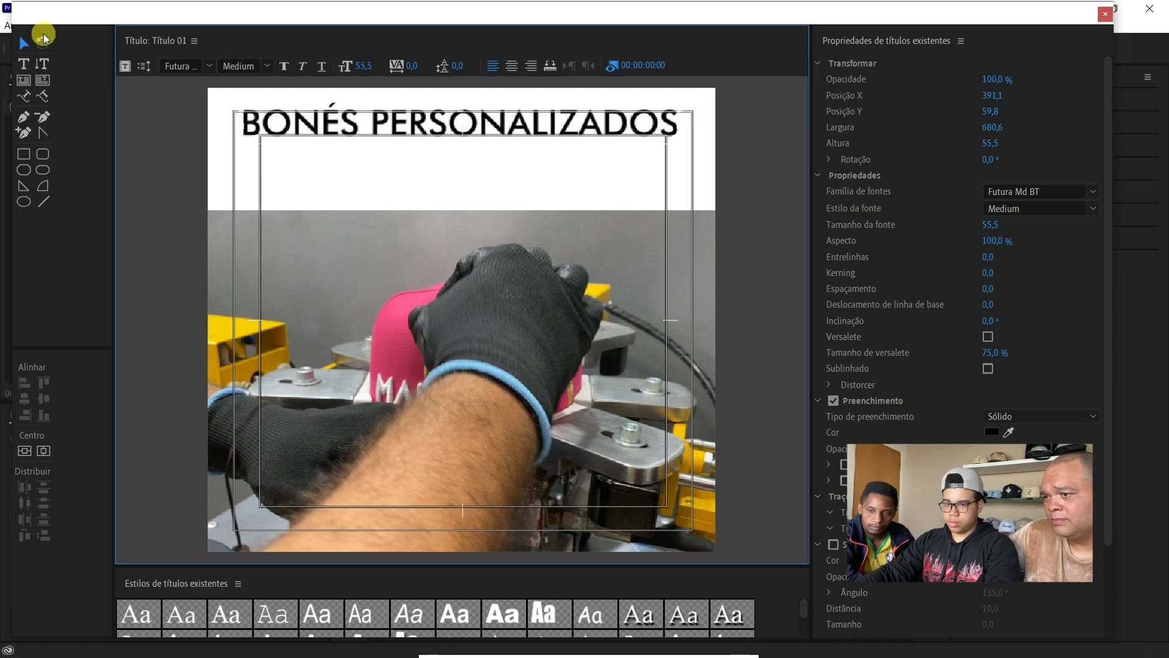
- Add a second line reading PARA MARCAS E EMPRESAS below BONÉS PERSONALIZADOS in the title text
click(29, 69)
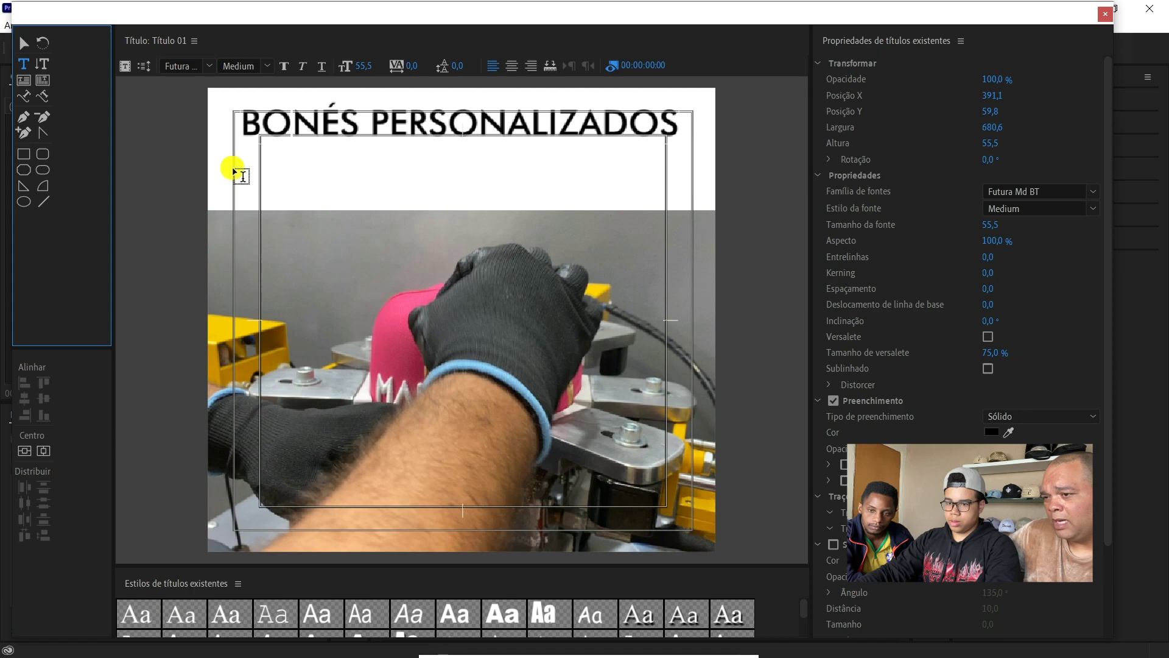
click(673, 128)
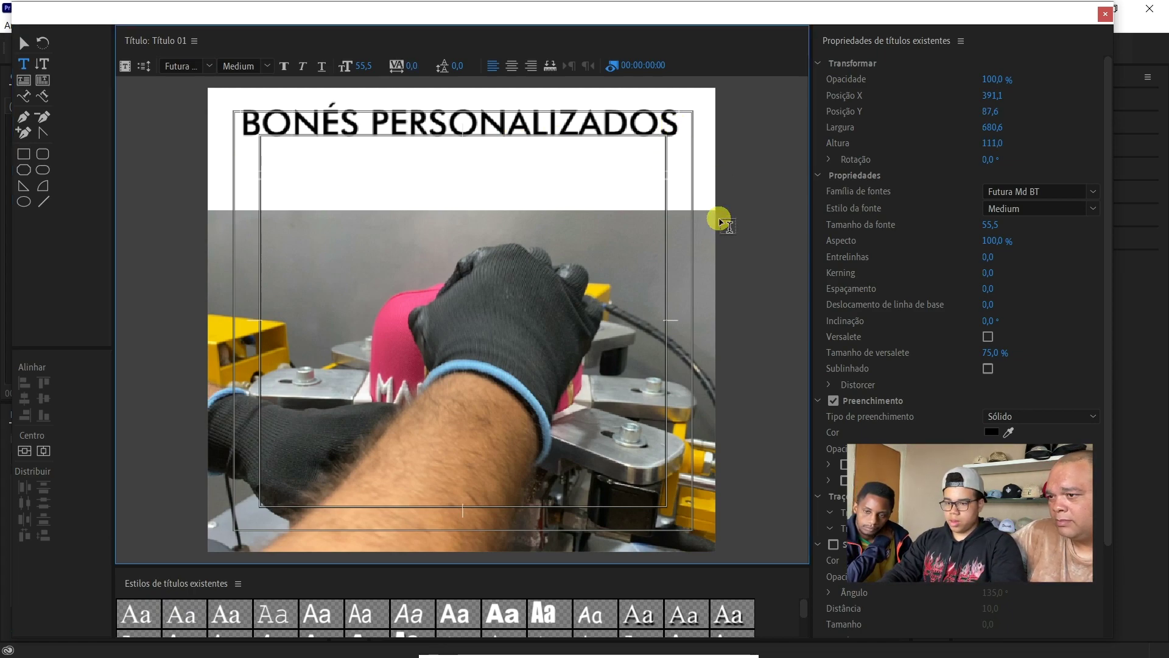
key(Return)
text(PARA MAR)
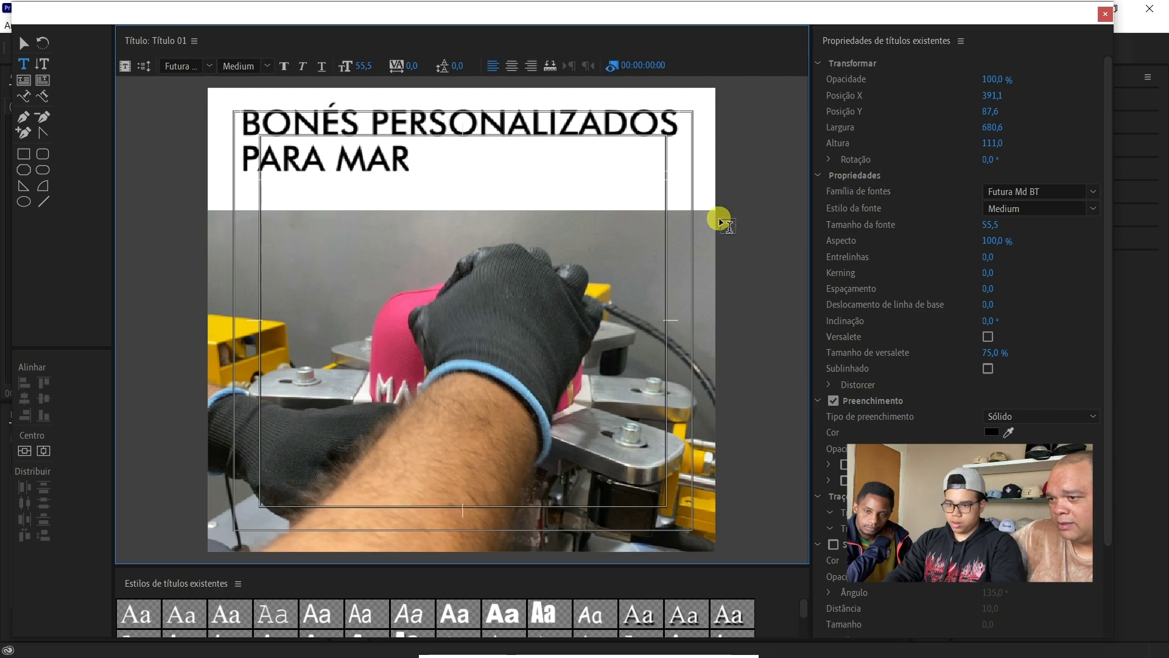
text(CAS E EMPRESAS)
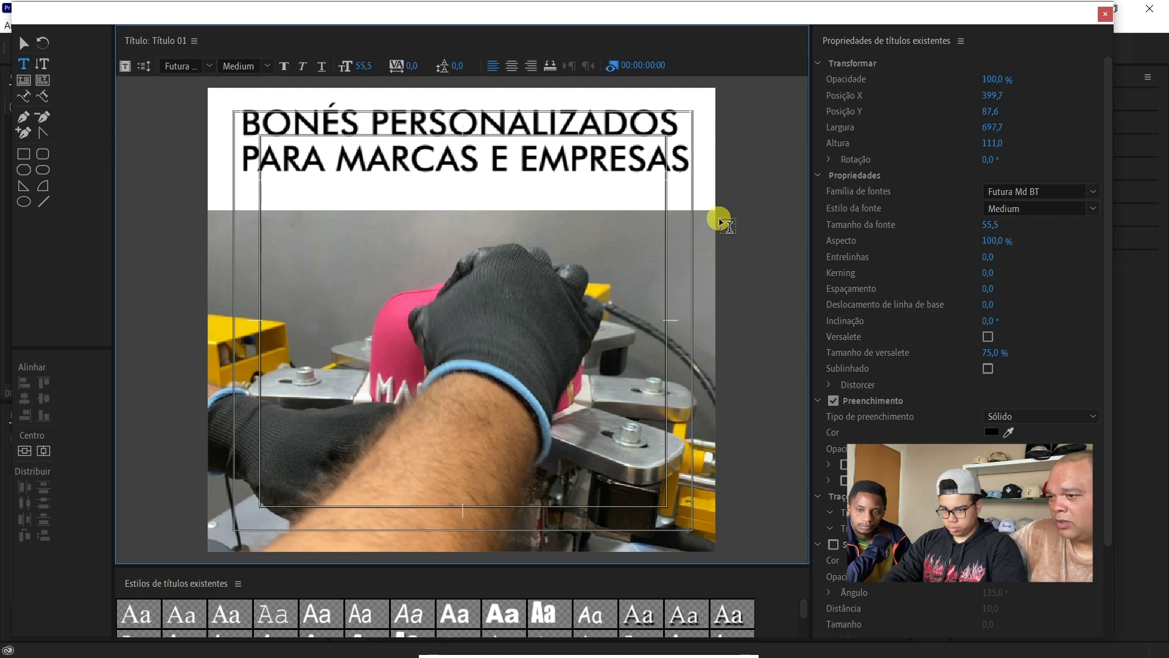
- Add a third line reading COM O MELHOR CUSTO BENEFICIO DO BRASIL to the title text
key(Return)
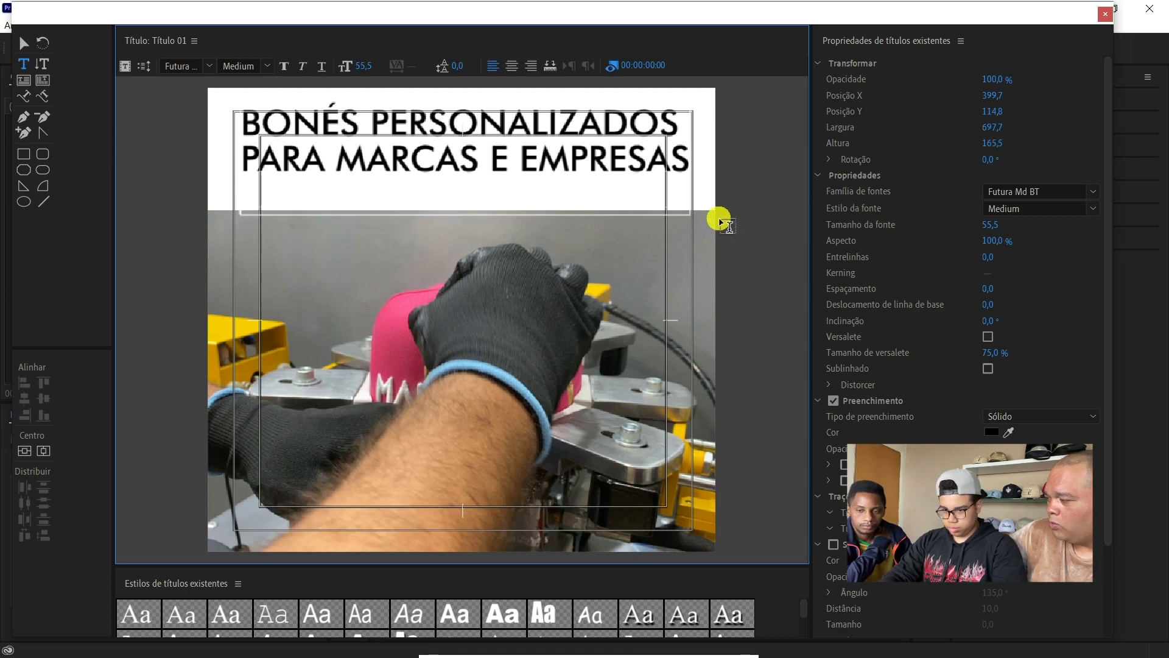
text(COM O)
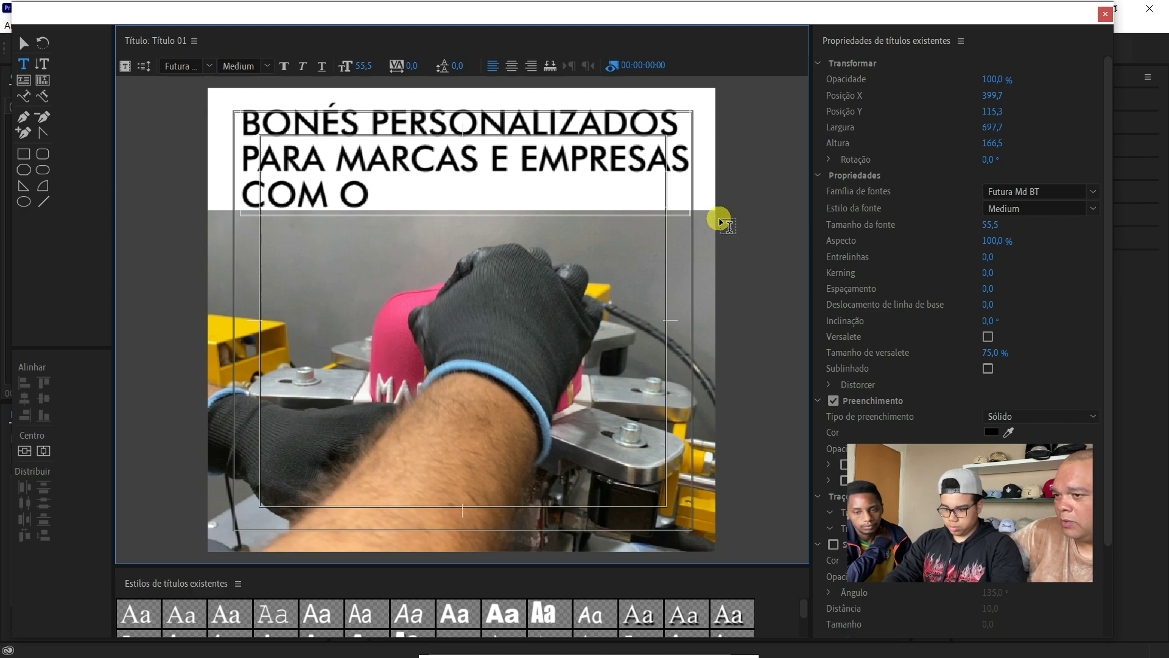
text( MELO)
text(OR)
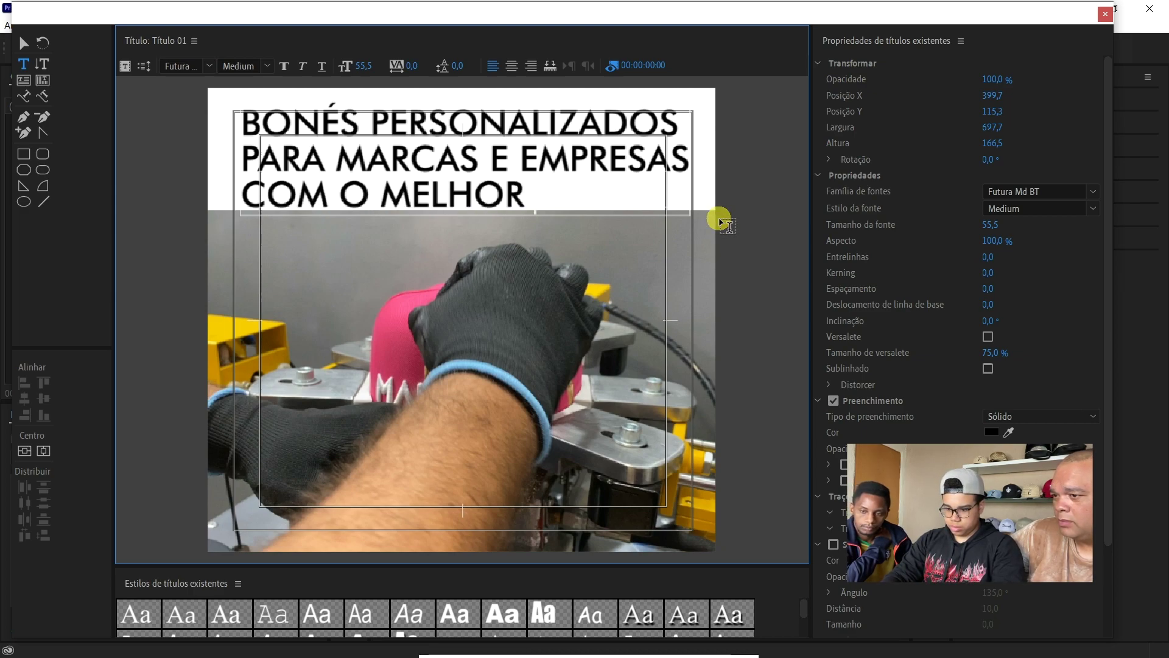
text( CUSTO BENEFI)
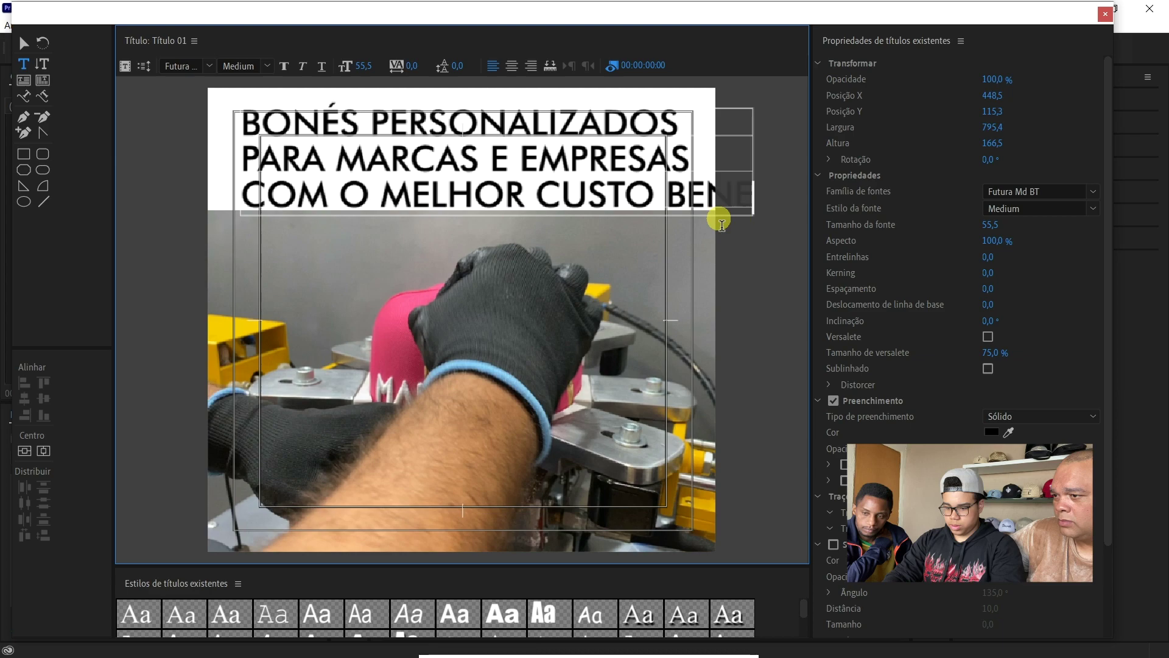
key(BackSpace)
key(BackSpace)
key(BackSpace)
key(BackSpace)
text(FIC)
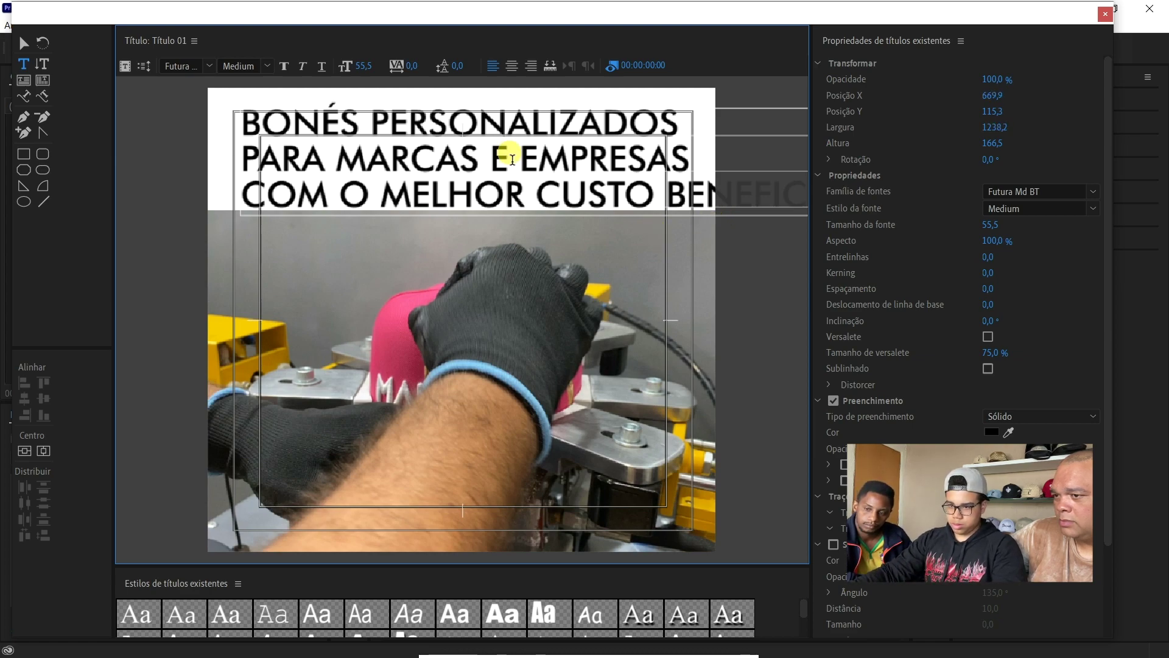
- Scale the three-line title down to a font size of about 34.6 and position it at about 393.0, 113.0
click(24, 43)
click(246, 119)
drag(251, 115, 277, 125)
drag(378, 159, 306, 164)
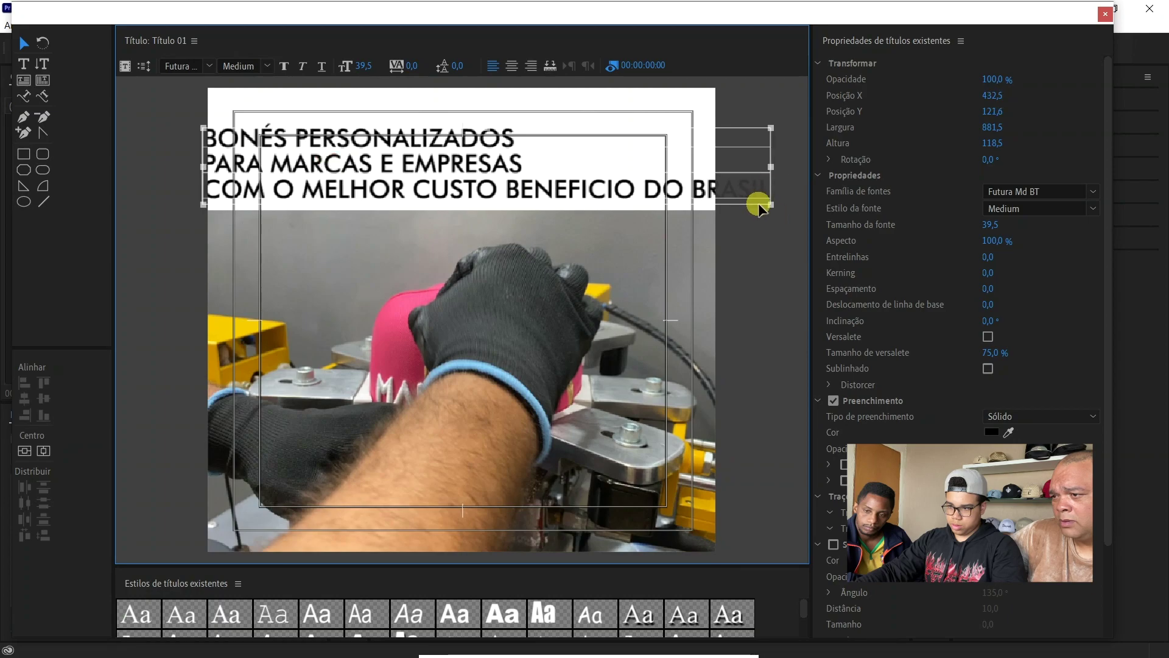
drag(771, 206, 705, 205)
mouse_move(629, 181)
mouse_down()
mouse_move(645, 187)
mouse_move(638, 196)
mouse_move(631, 182)
mouse_up()
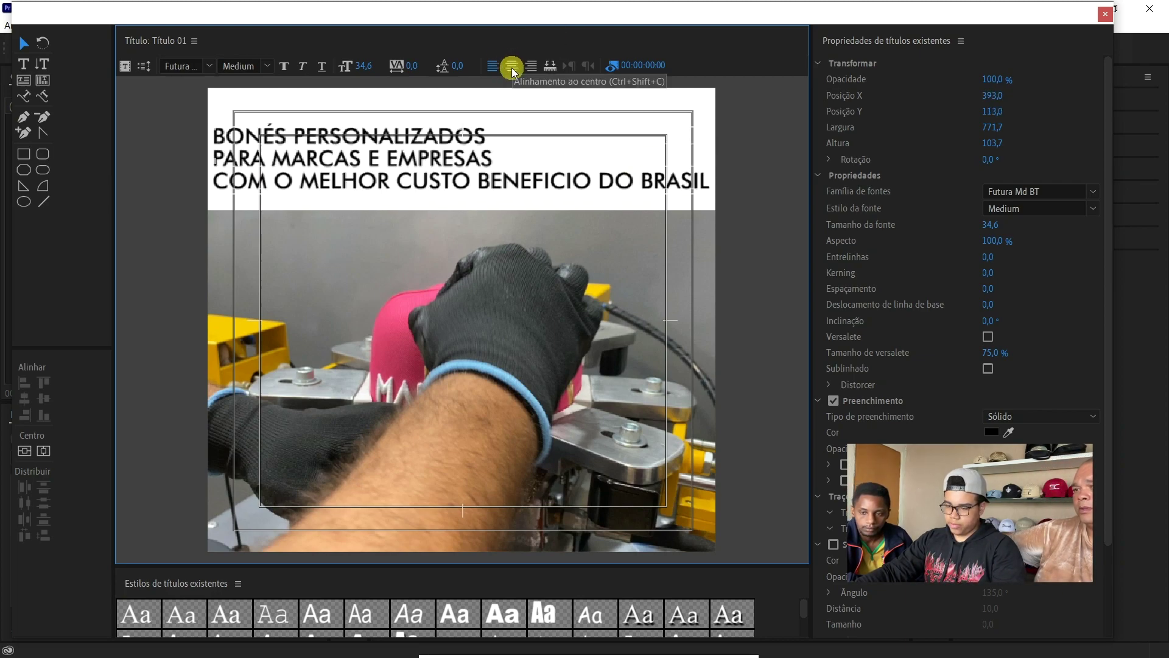
- Centre-align the three title lines and shift the text to about 397.7, 110.7
click(529, 69)
click(514, 67)
click(494, 66)
click(513, 66)
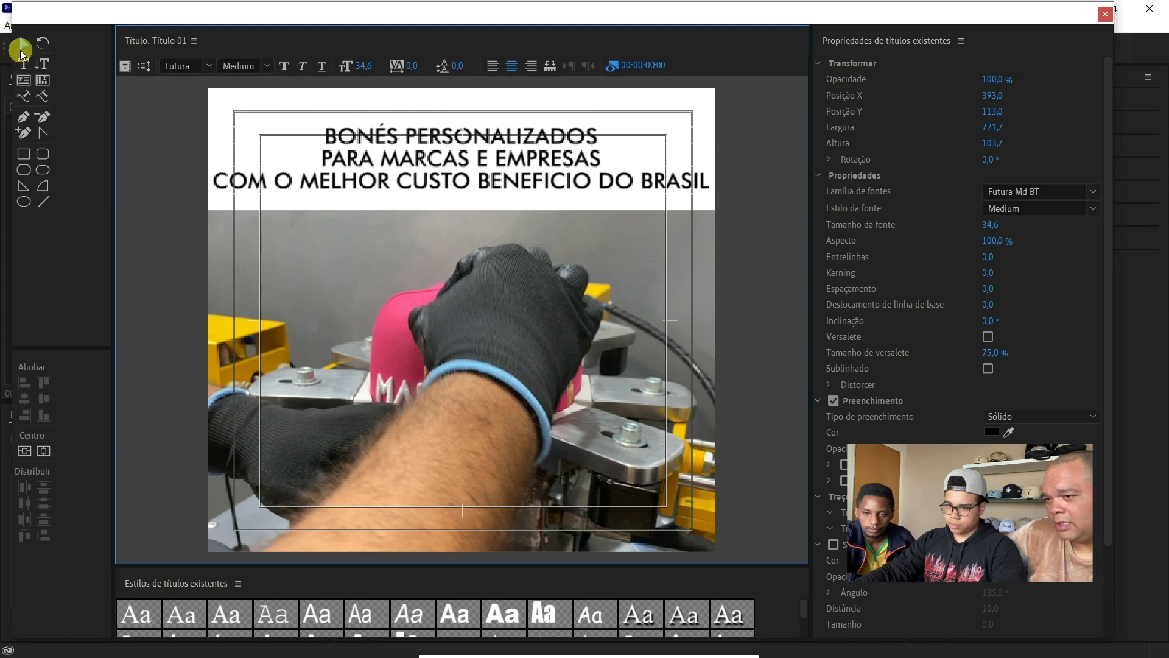
drag(411, 172, 414, 169)
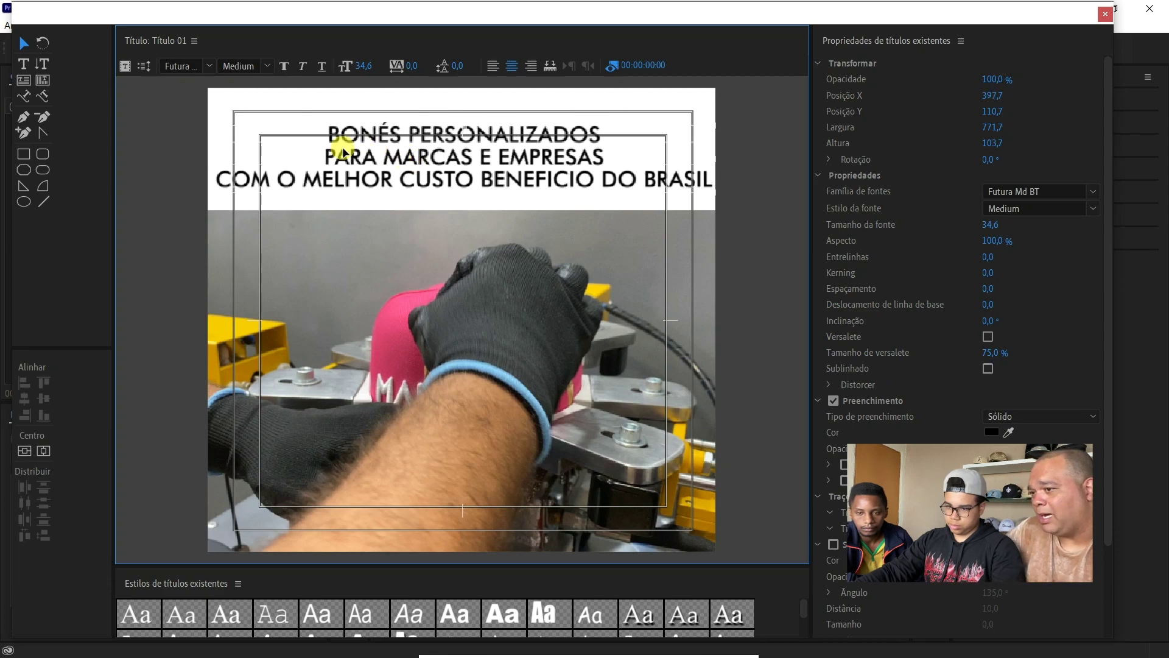
- Enlarge only the line PARA MARCAS E EMPRESAS to font size 47.6 and move the title up to about 396.5, 105.4
click(24, 63)
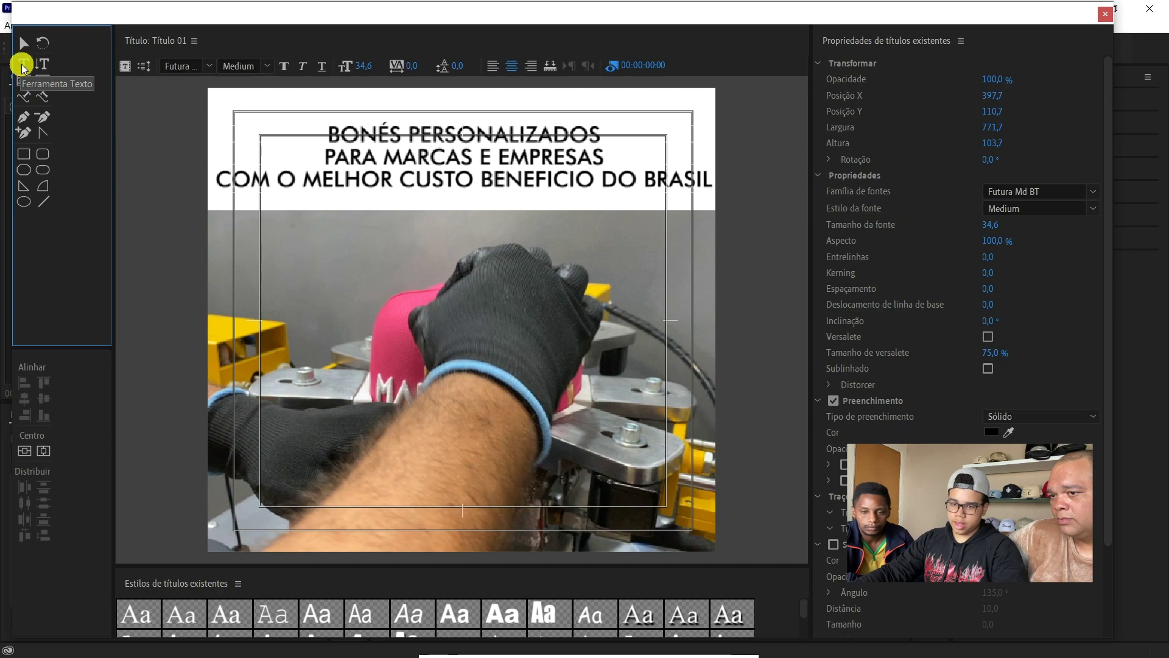
click(327, 165)
drag(405, 165, 614, 172)
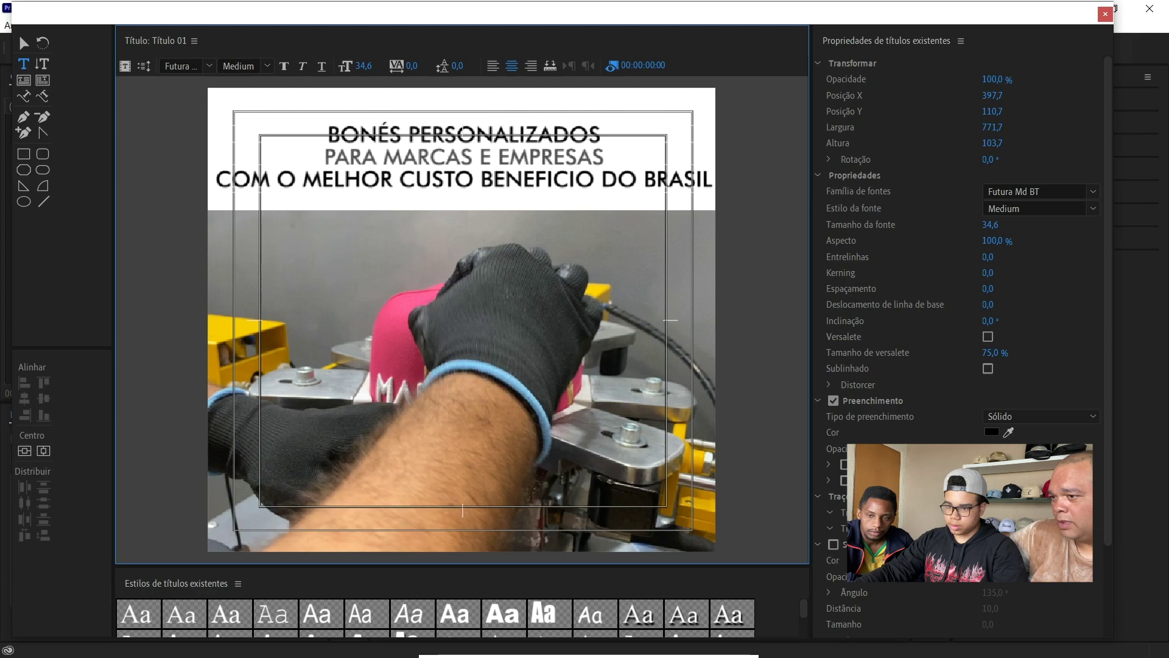
mouse_move(364, 66)
mouse_down()
mouse_move(463, 68)
mouse_move(342, 65)
mouse_up()
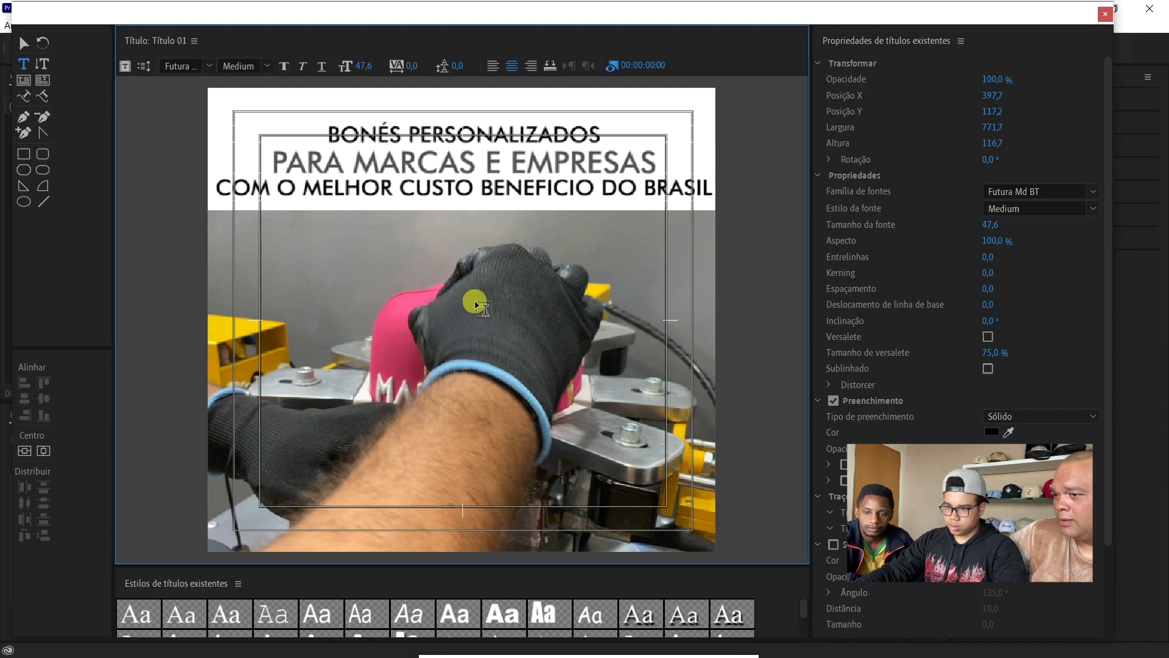
click(23, 43)
drag(360, 139, 359, 131)
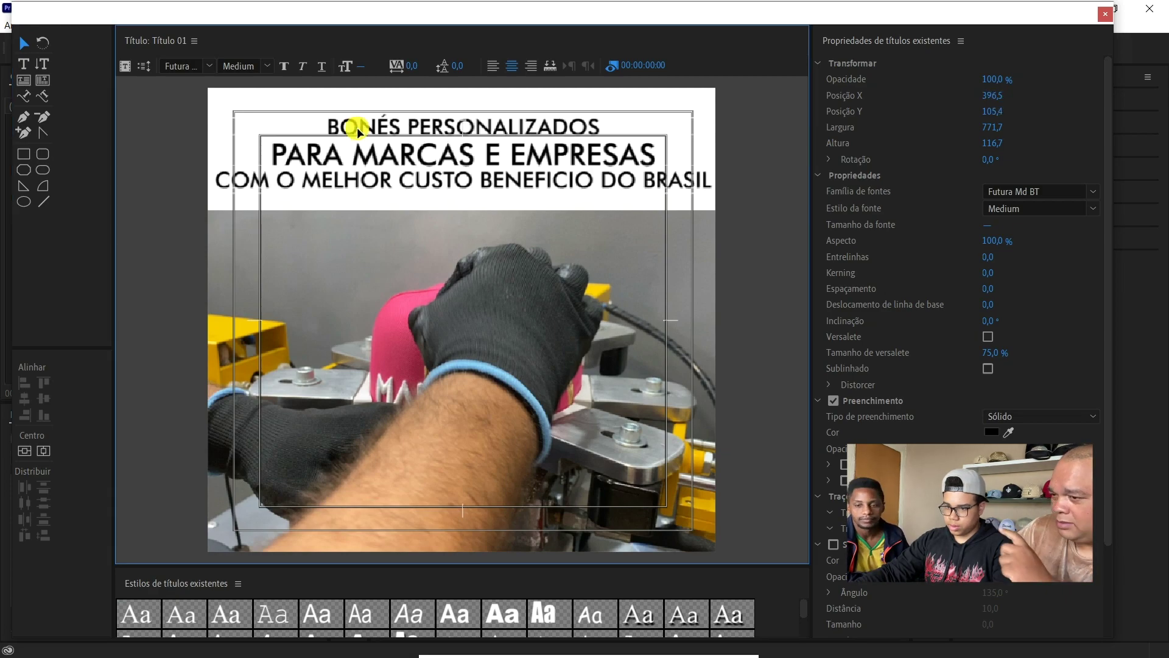
- Set the fill colour of the line PARA MARCAS E EMPRESAS to bright green, about 18D730
click(24, 64)
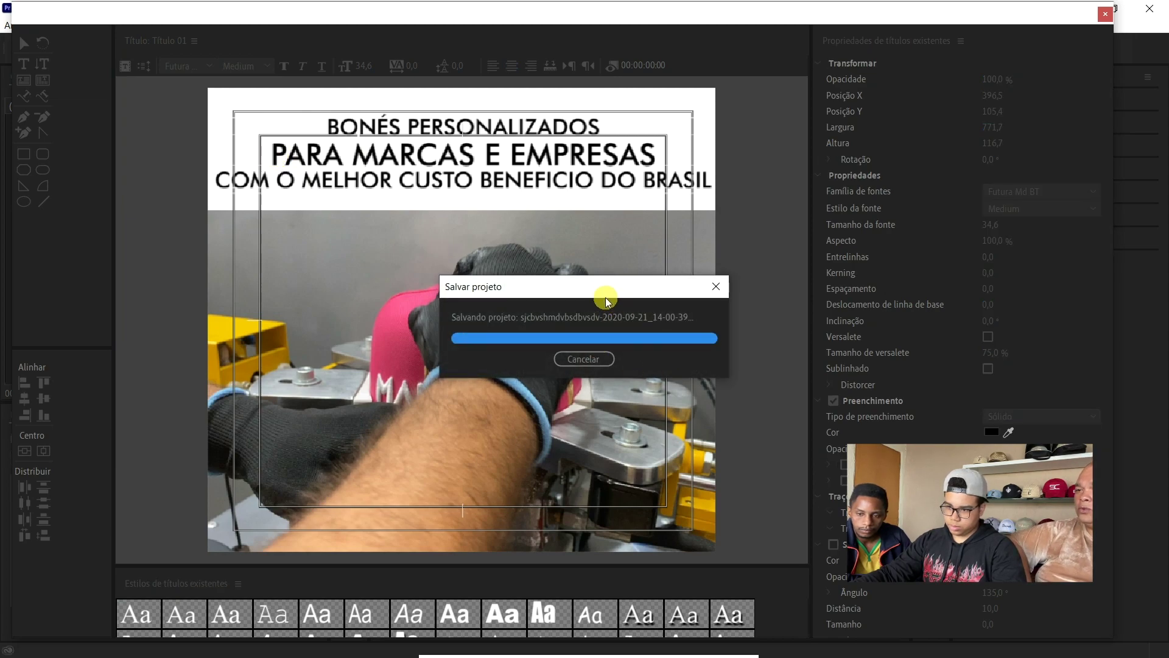
drag(268, 156, 823, 198)
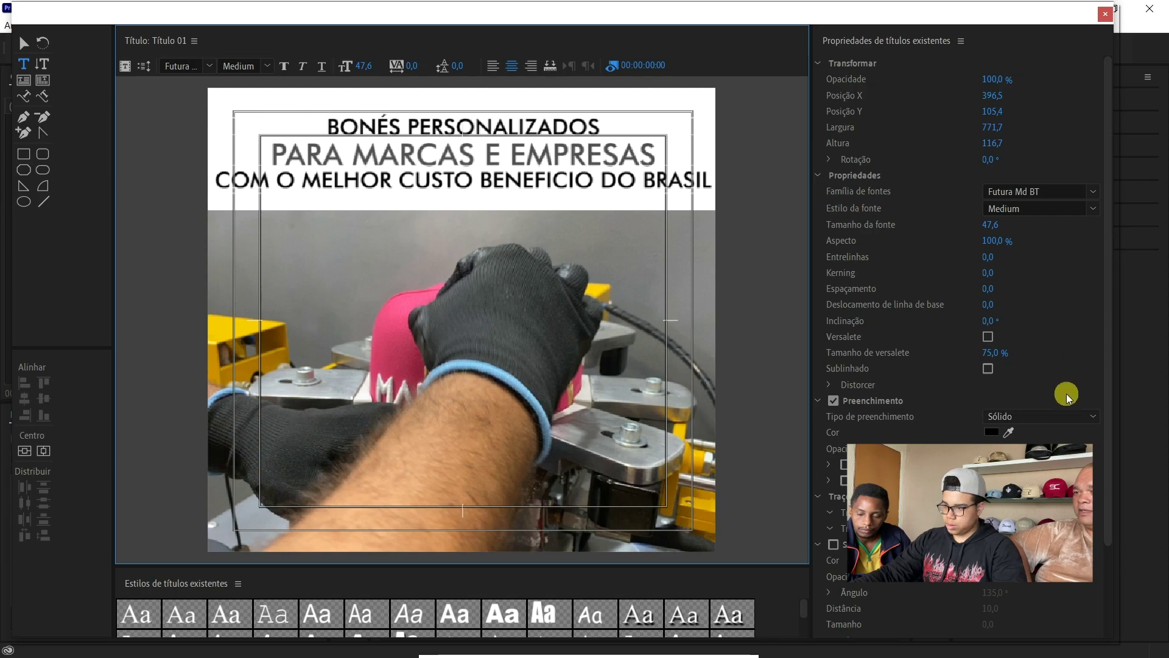
click(990, 433)
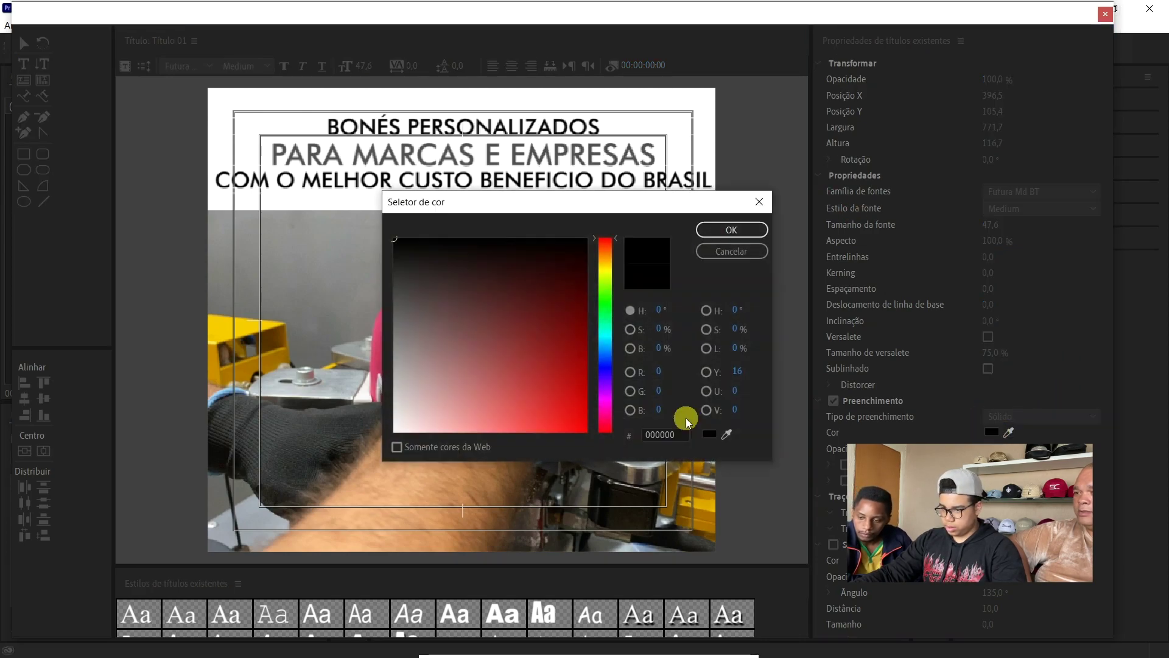
click(612, 308)
click(555, 419)
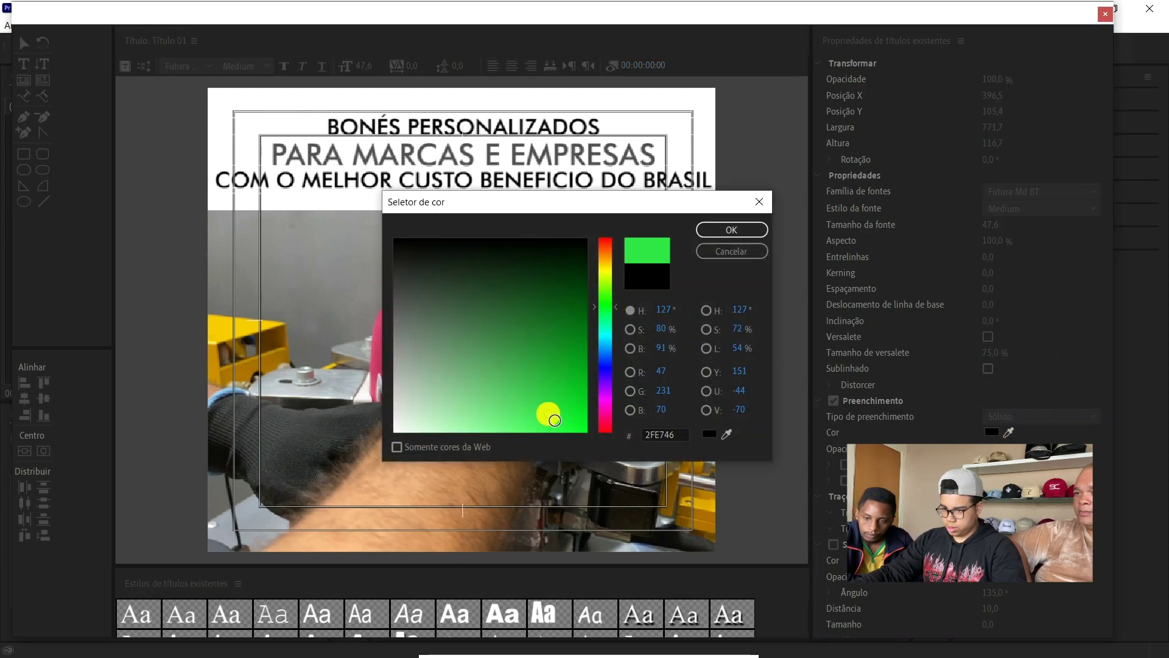
click(564, 397)
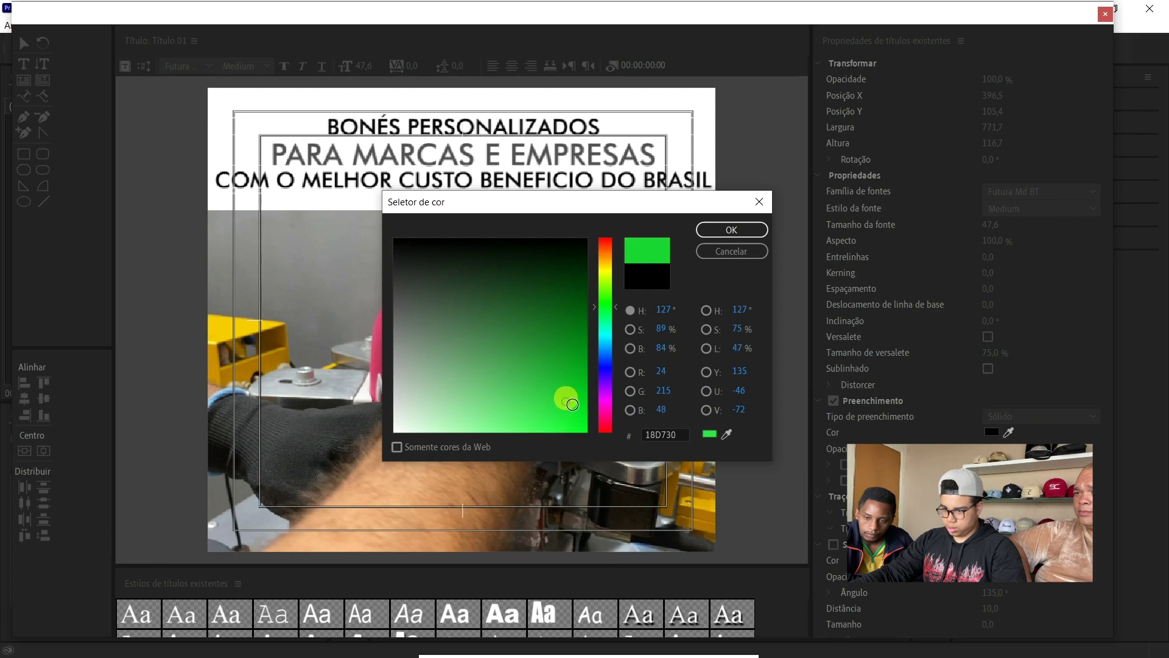
click(741, 235)
- Draw a horizontal rectangle about 606.8 wide and 50.6 high in the white band above the title text
click(24, 43)
click(29, 155)
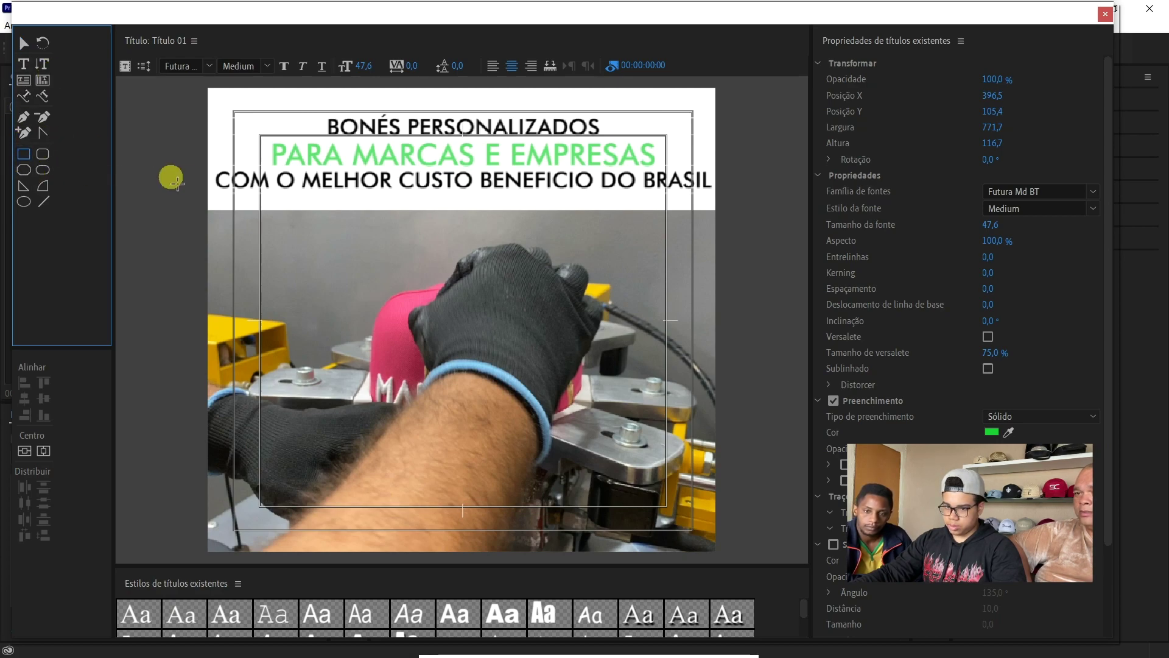
mouse_move(268, 134)
mouse_down()
mouse_move(277, 158)
mouse_move(269, 142)
mouse_up()
click(272, 105)
mouse_move(258, 95)
mouse_down()
mouse_move(271, 107)
mouse_move(672, 132)
mouse_up()
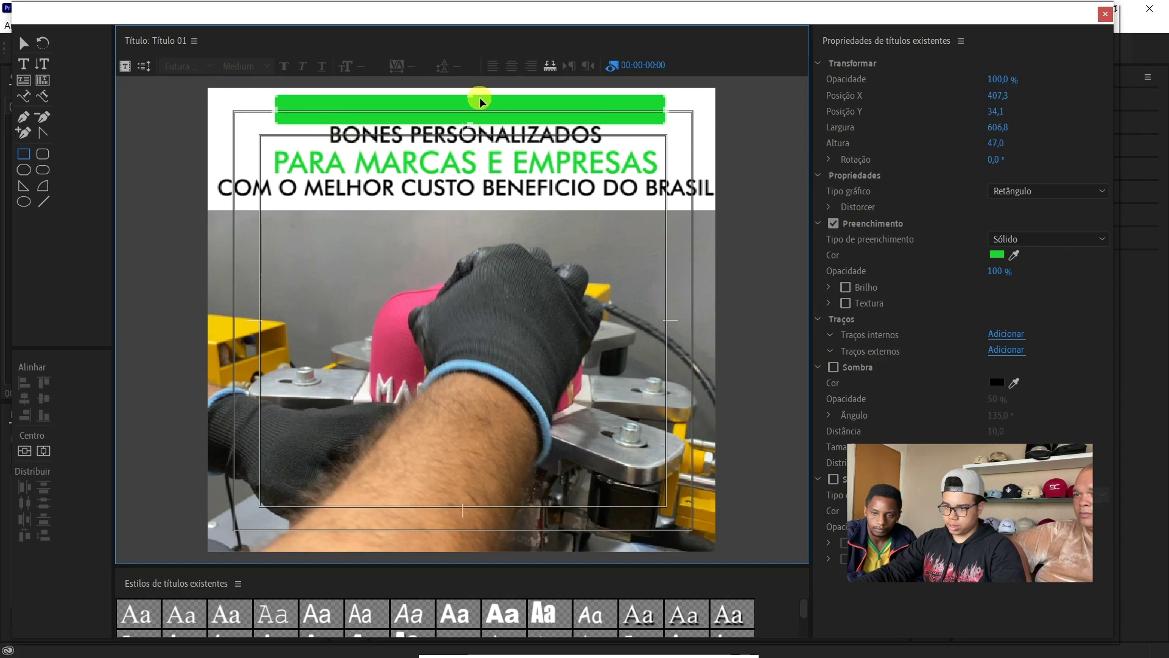
drag(477, 101, 477, 98)
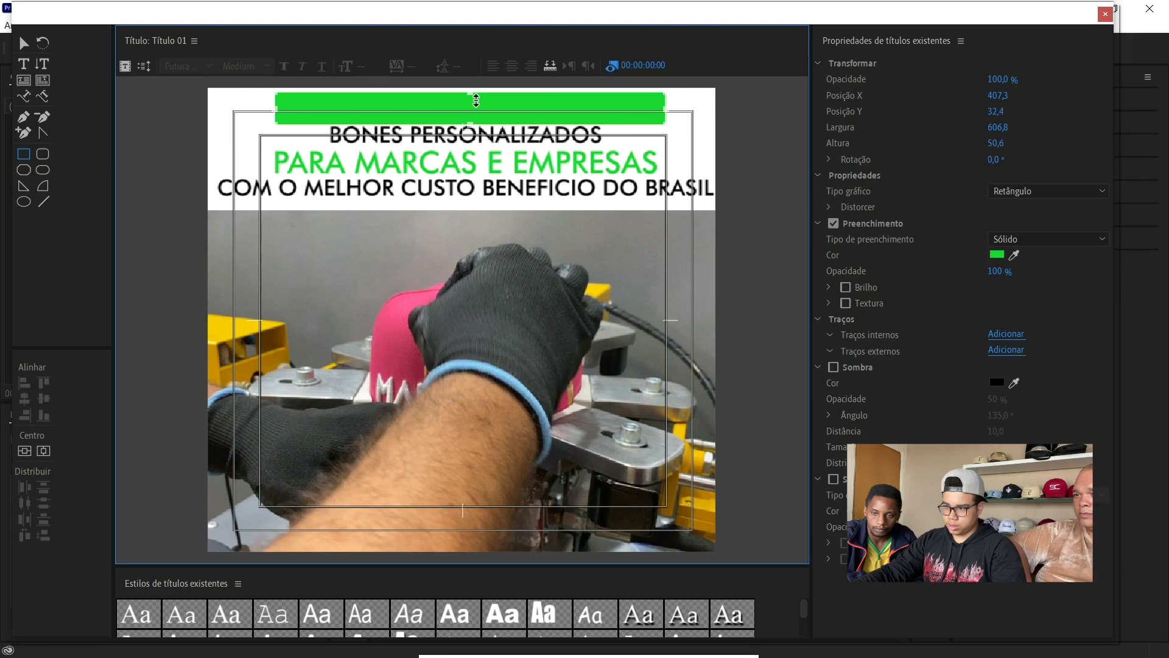
- Set the rectangle's fill colour to black
click(998, 255)
drag(541, 312, 693, 207)
click(702, 229)
- Move the black rectangle over the line PARA MARCAS E EMPRESAS and send it fully to the back
click(23, 42)
drag(398, 109, 400, 158)
right_click(400, 158)
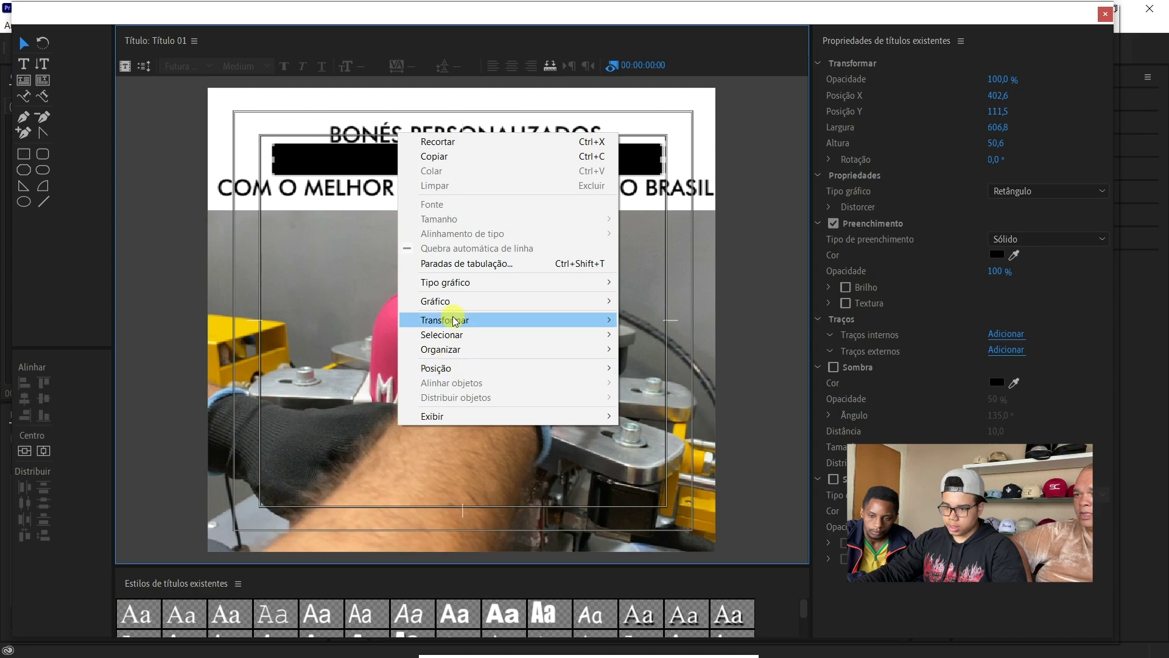
mouse_move(461, 346)
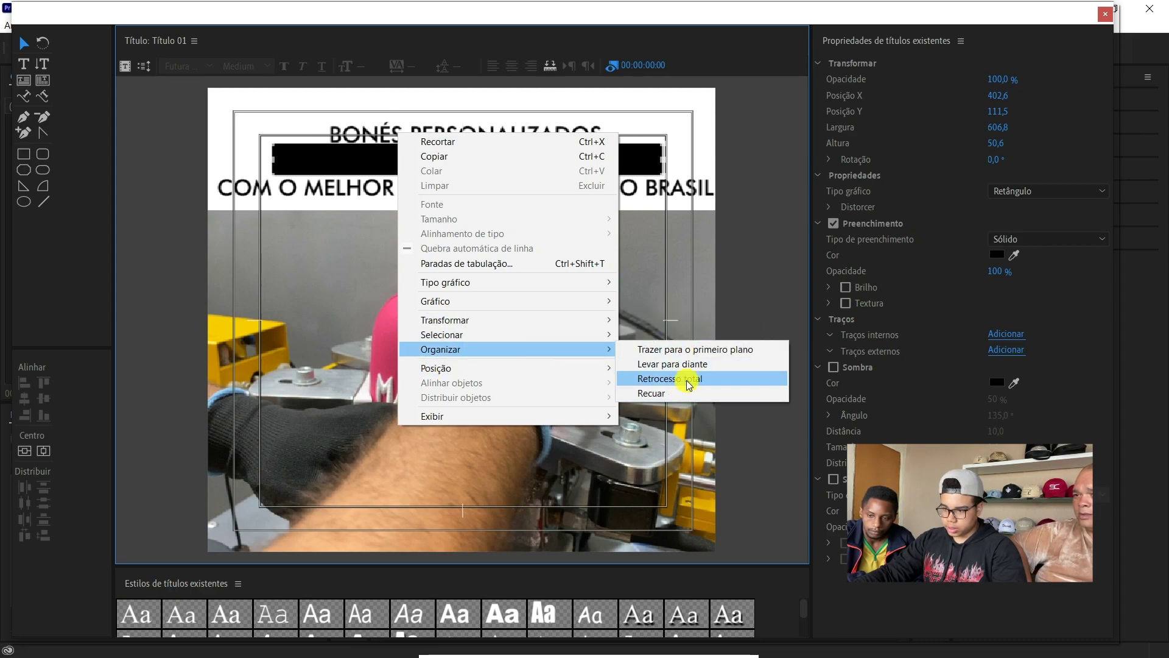
click(689, 380)
- Nudge the black rectangle to about 399.6, 115.5 so it frames the green line PARA MARCAS E EMPRESAS
key(Down)
key(Down)
key(Down)
key(Down)
key(Down)
key(Up)
click(203, 125)
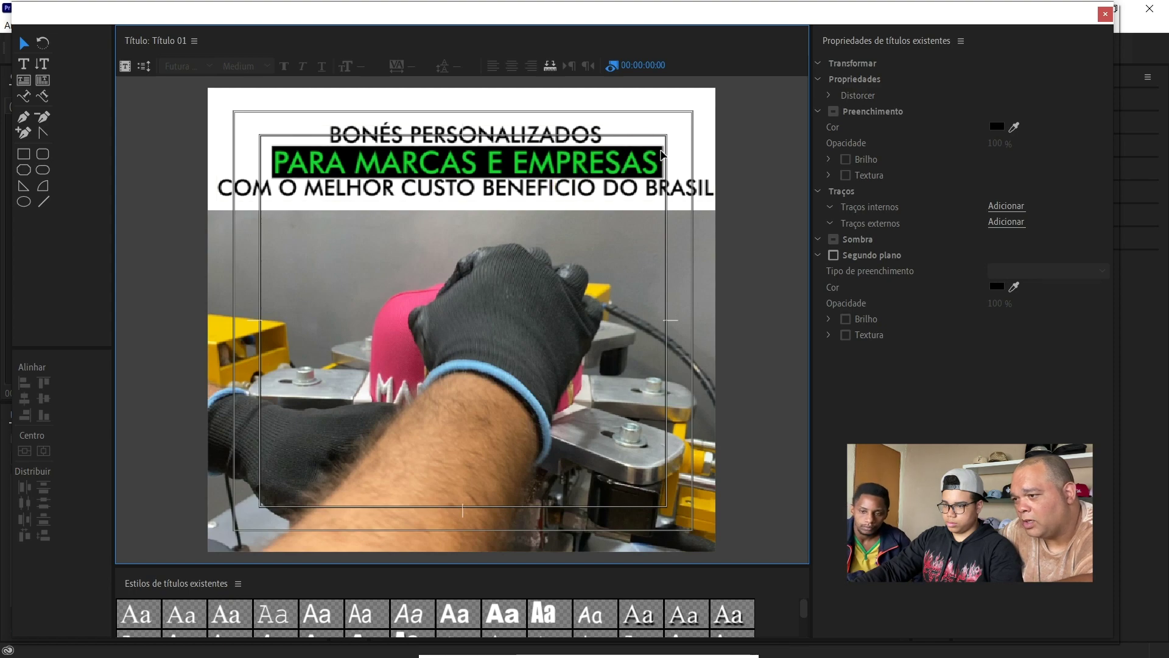
click(656, 149)
key(Left)
key(Left)
key(Left)
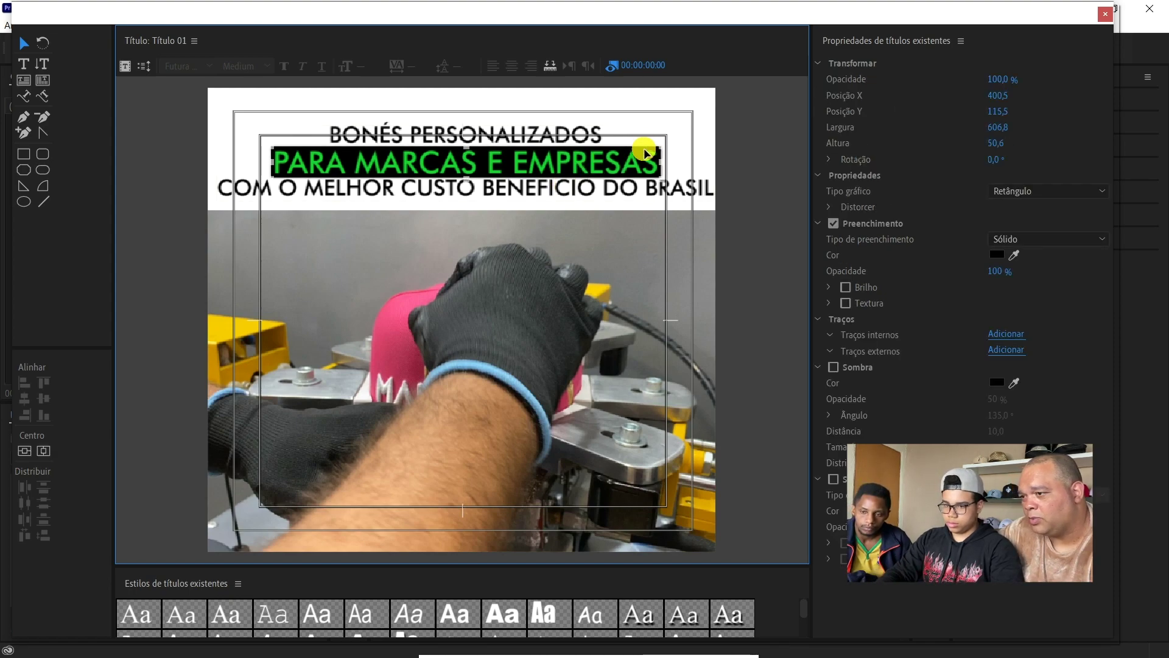
drag(646, 152, 643, 152)
- Select the line COM O MELHOR CUSTO BENEFICIO DO BRASIL and set the title's line spacing to 6.0
click(23, 63)
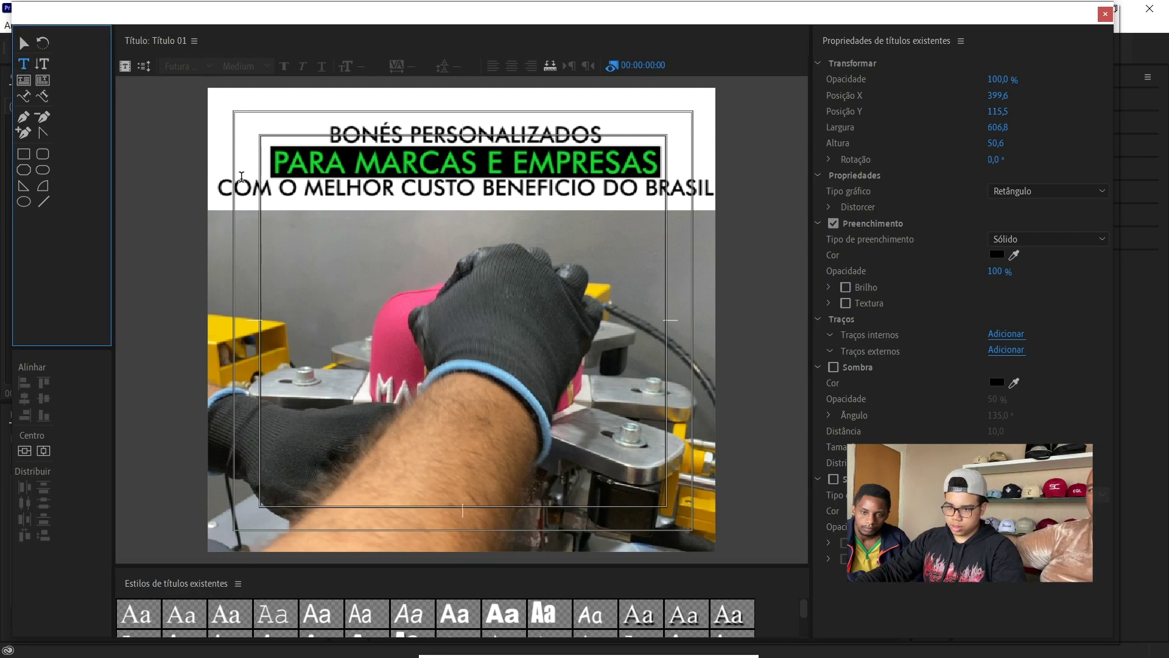
click(327, 195)
drag(591, 196, 765, 211)
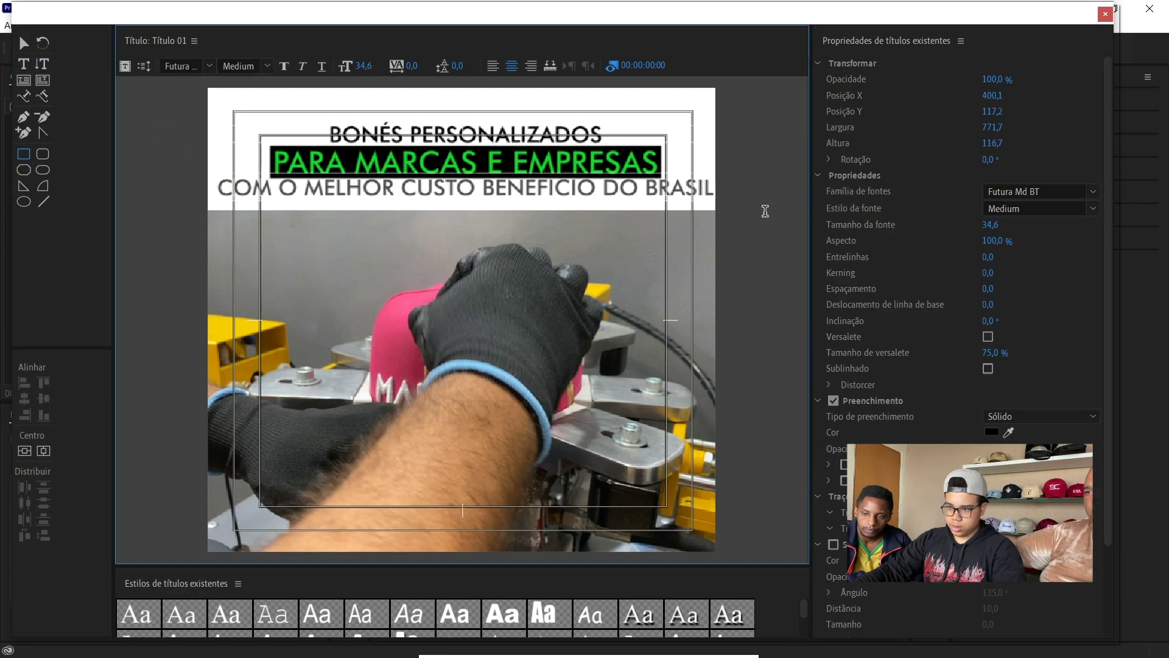
drag(458, 67, 462, 67)
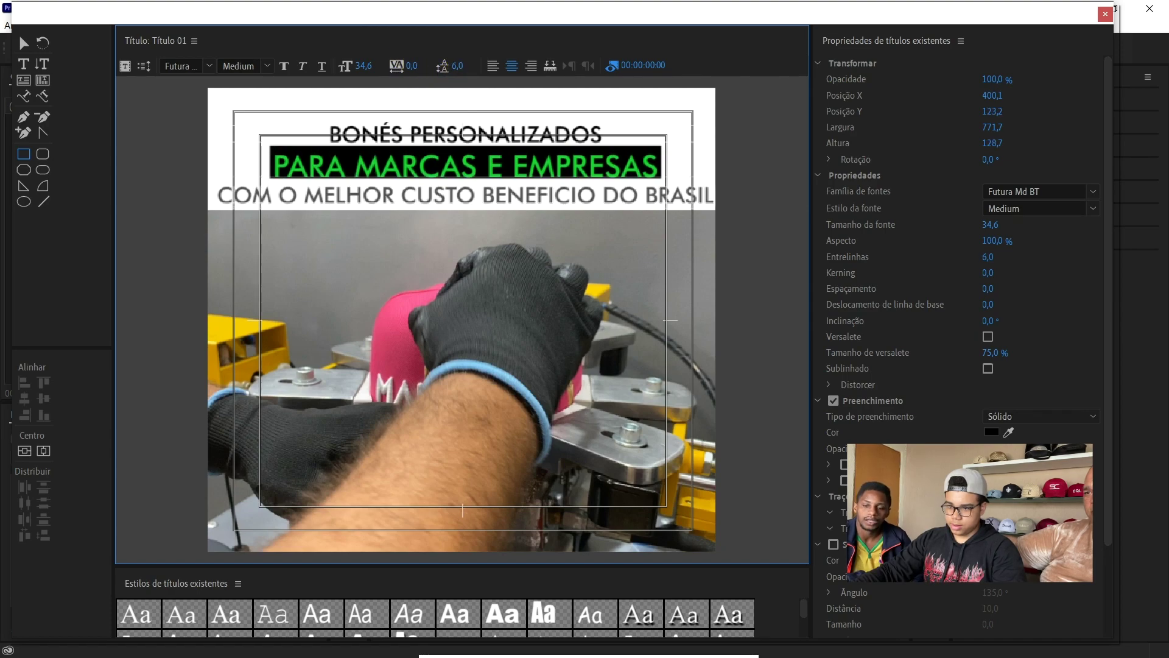
- Nudge the title text up to a Y position of 116.2 to centre the green line within the black rectangle
click(24, 43)
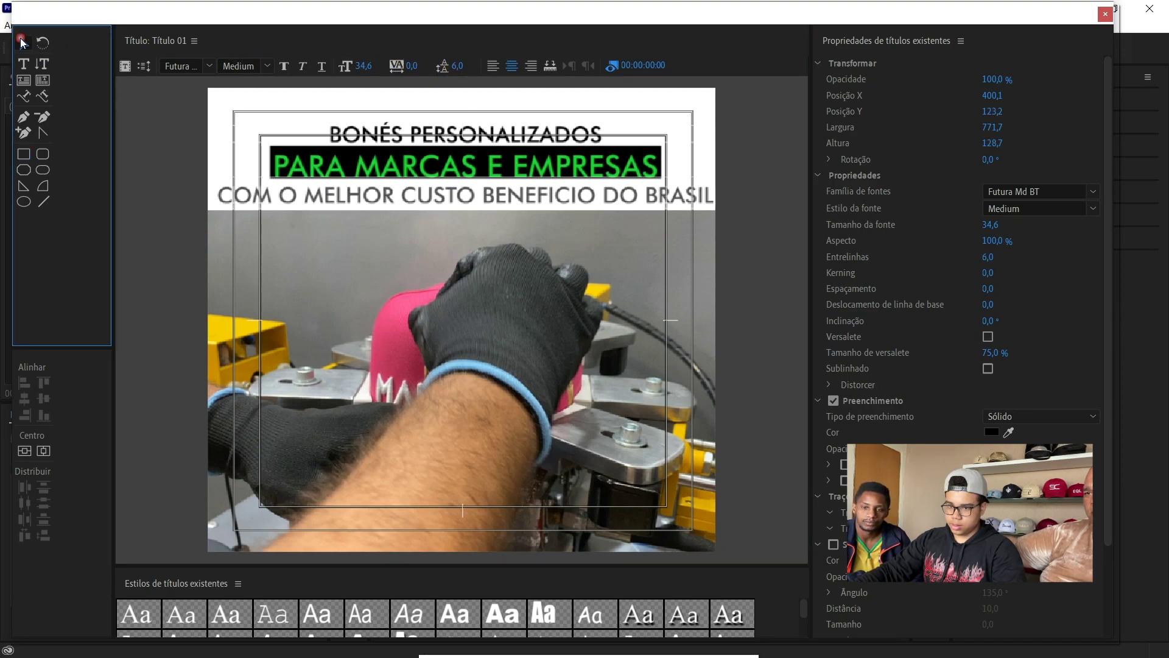
click(335, 107)
click(329, 145)
key(Up)
key(Up)
key(Up)
key(Up)
key(Up)
key(Up)
key(Up)
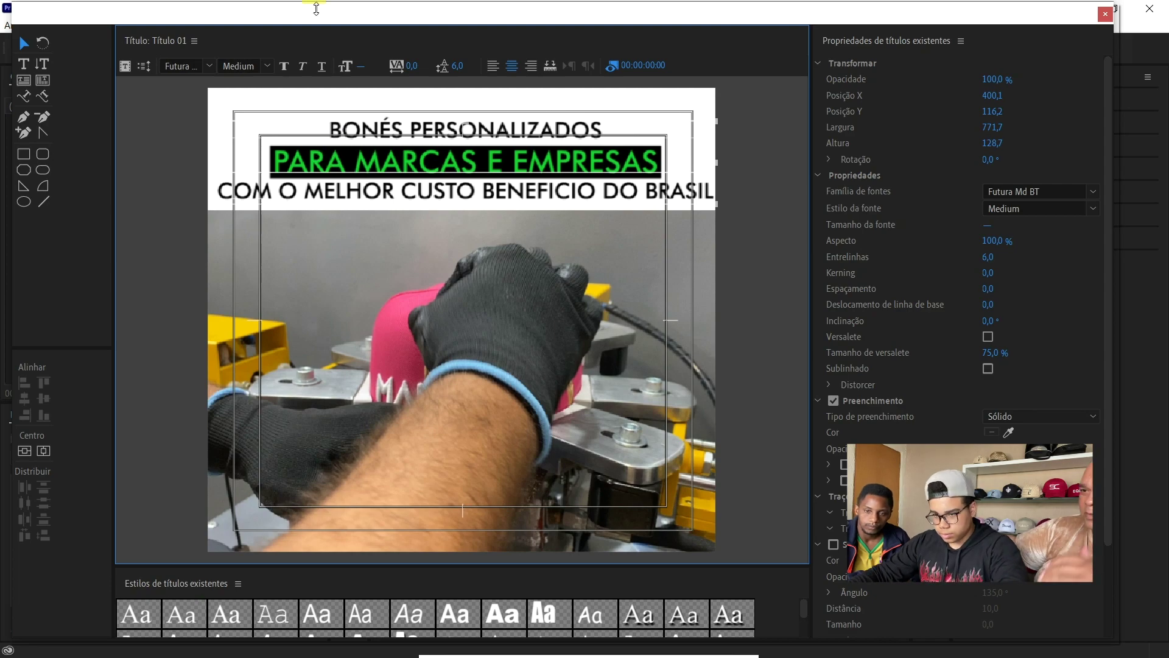
click(195, 131)
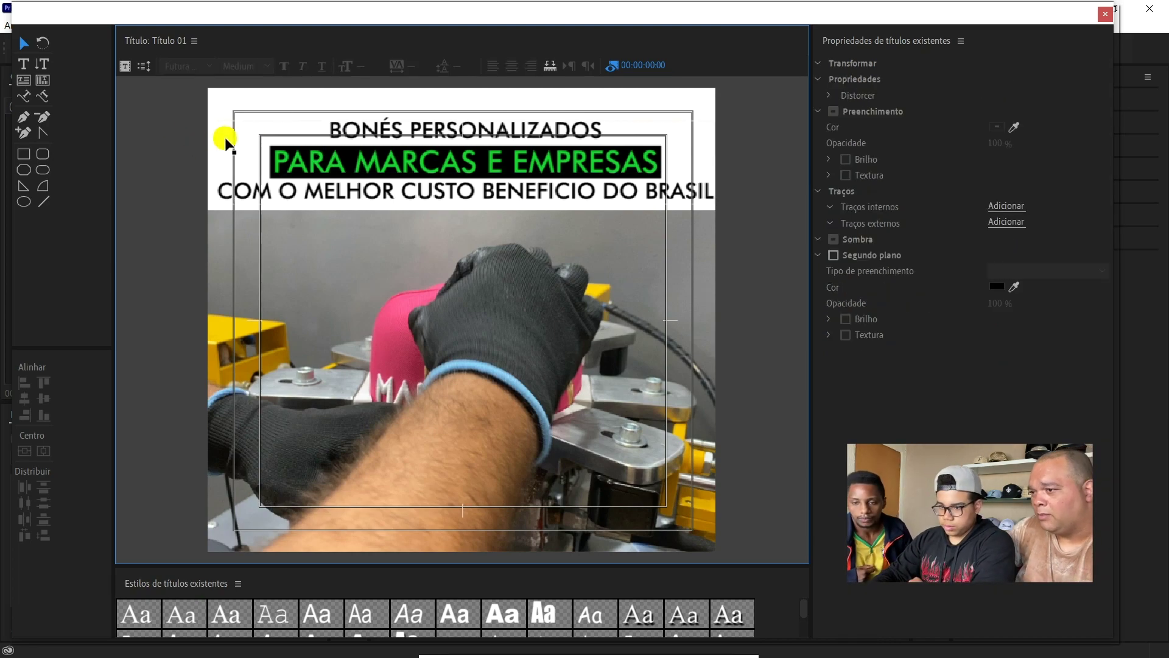
- Nudge the title text horizontally to an X position of 397.6 within the black rectangle and finish editing the title
click(303, 131)
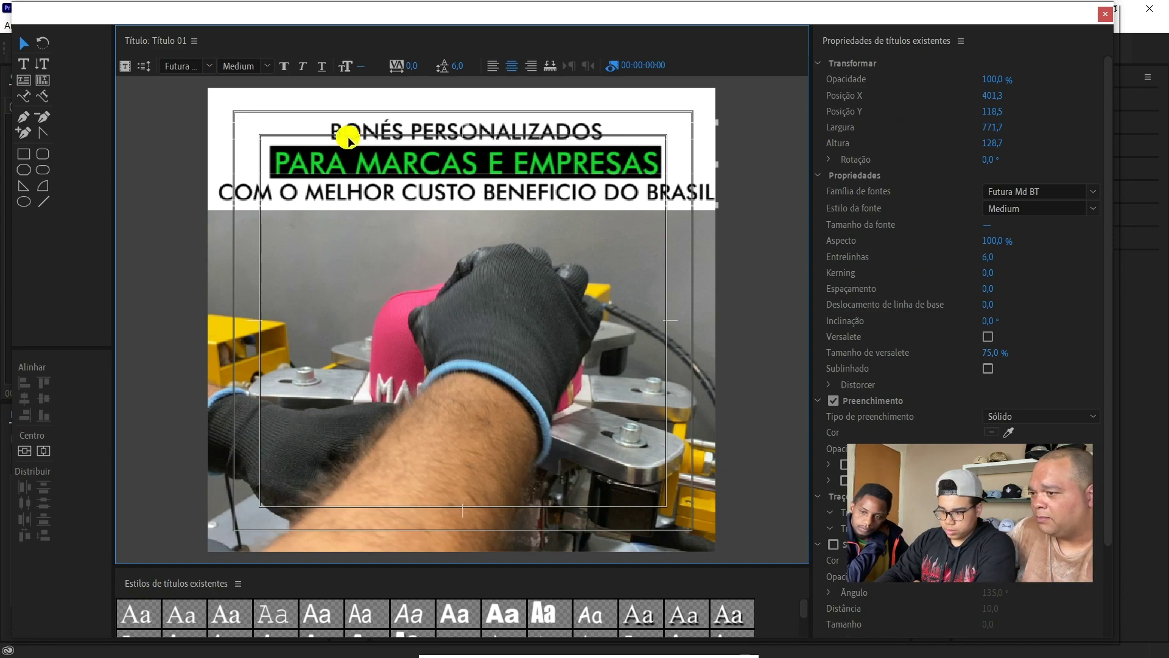
key(Left)
key(Left)
key(Left)
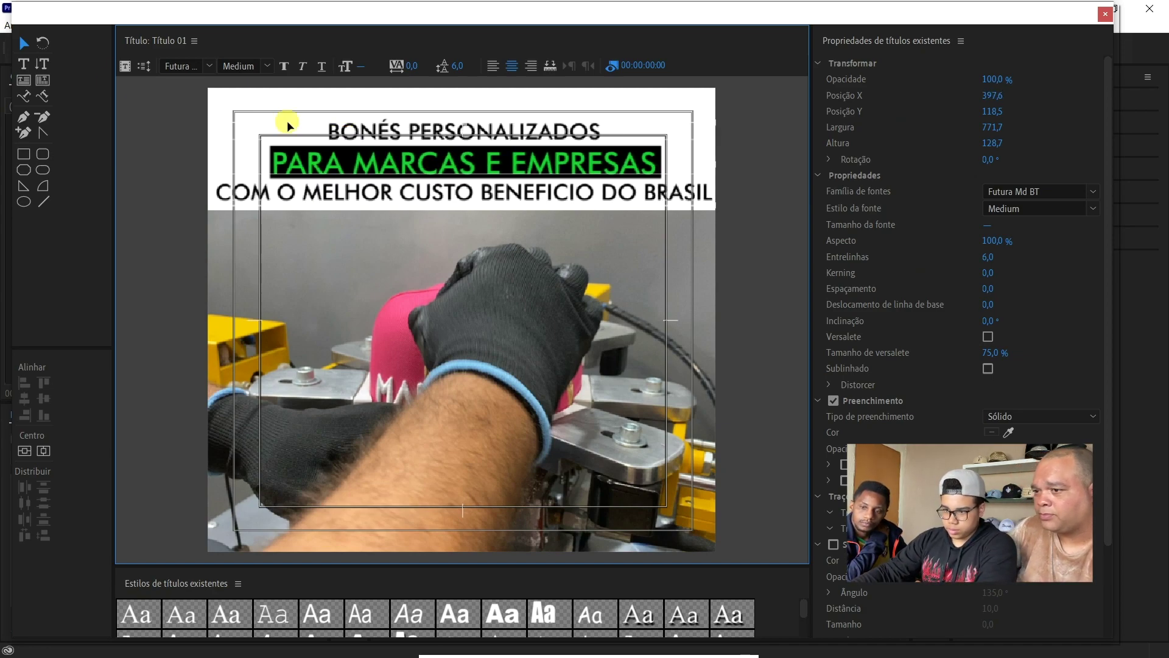
click(24, 64)
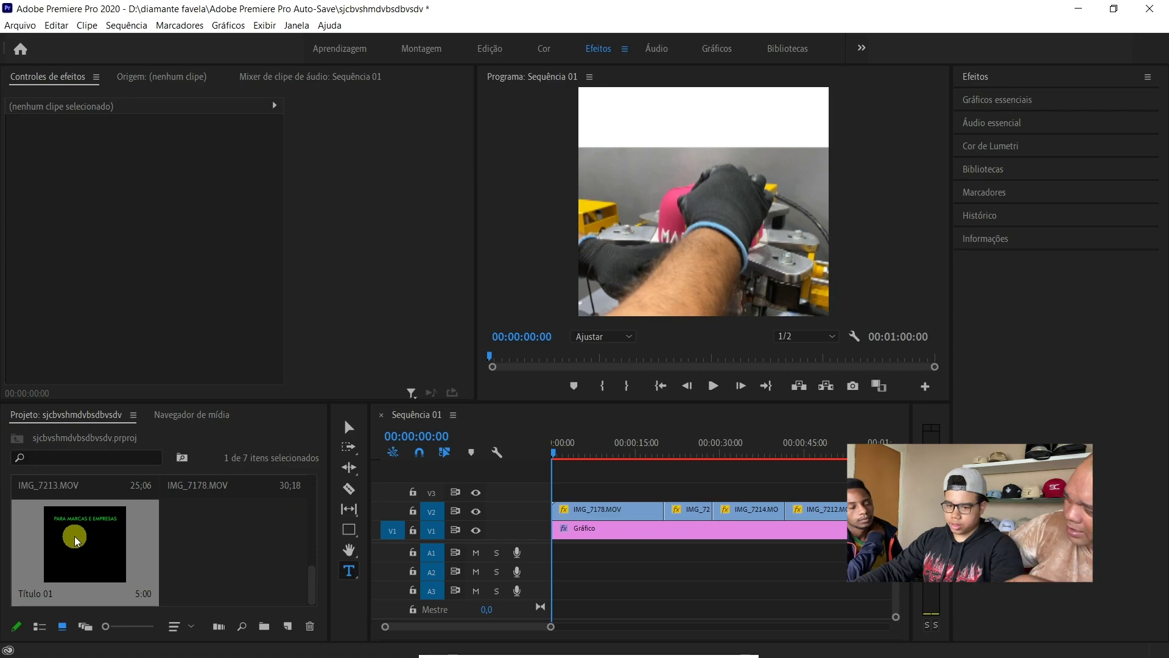
- Place Título 01 on track V3 above the clips from the sequence start, stretched over the full one-minute video
drag(76, 541, 889, 493)
click(632, 491)
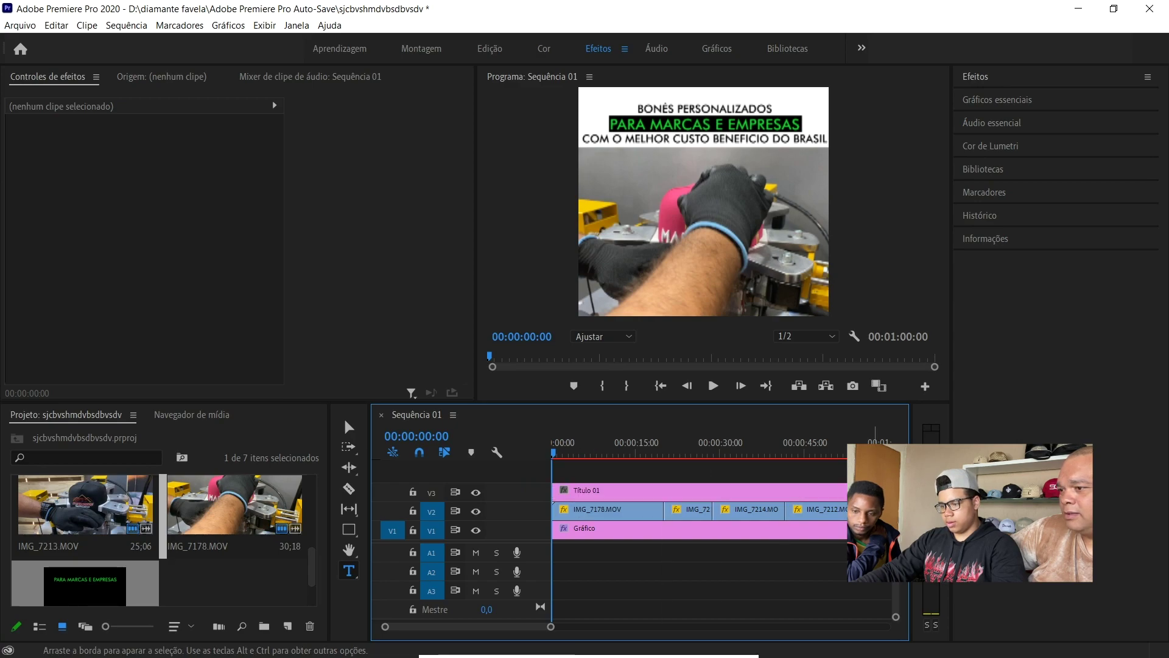
drag(551, 627, 631, 580)
drag(769, 494, 781, 498)
drag(583, 627, 642, 564)
- Raise the Título 01 clip by adjusting its vertical position and shift it slightly left to centre it over the white band
click(688, 498)
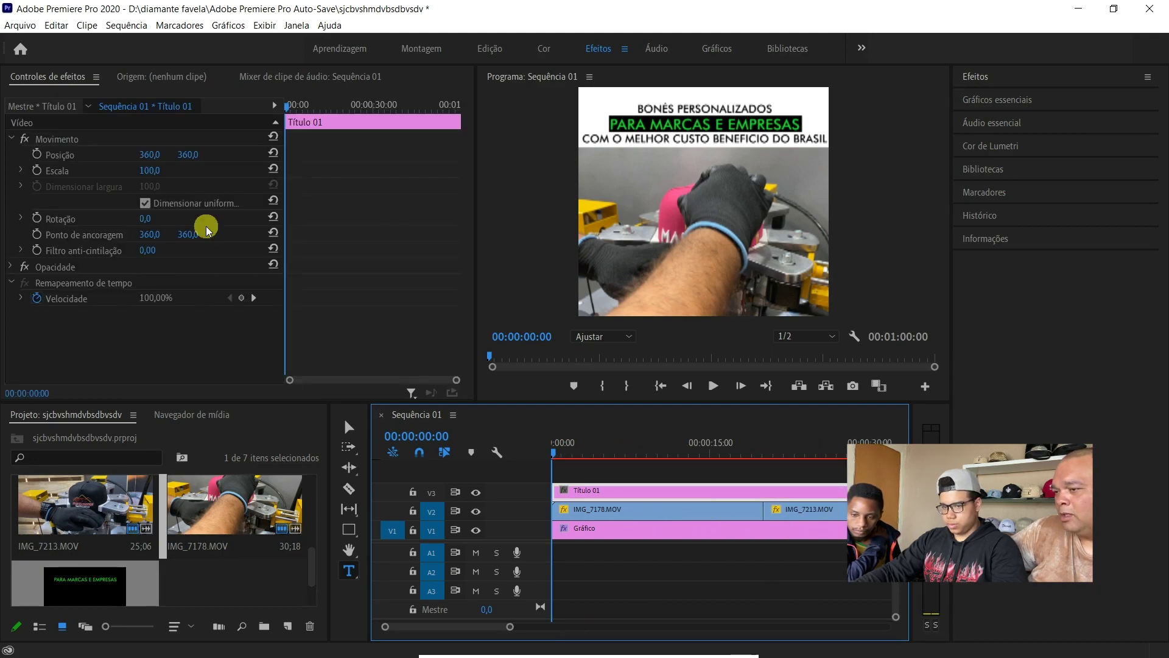
drag(189, 154, 181, 154)
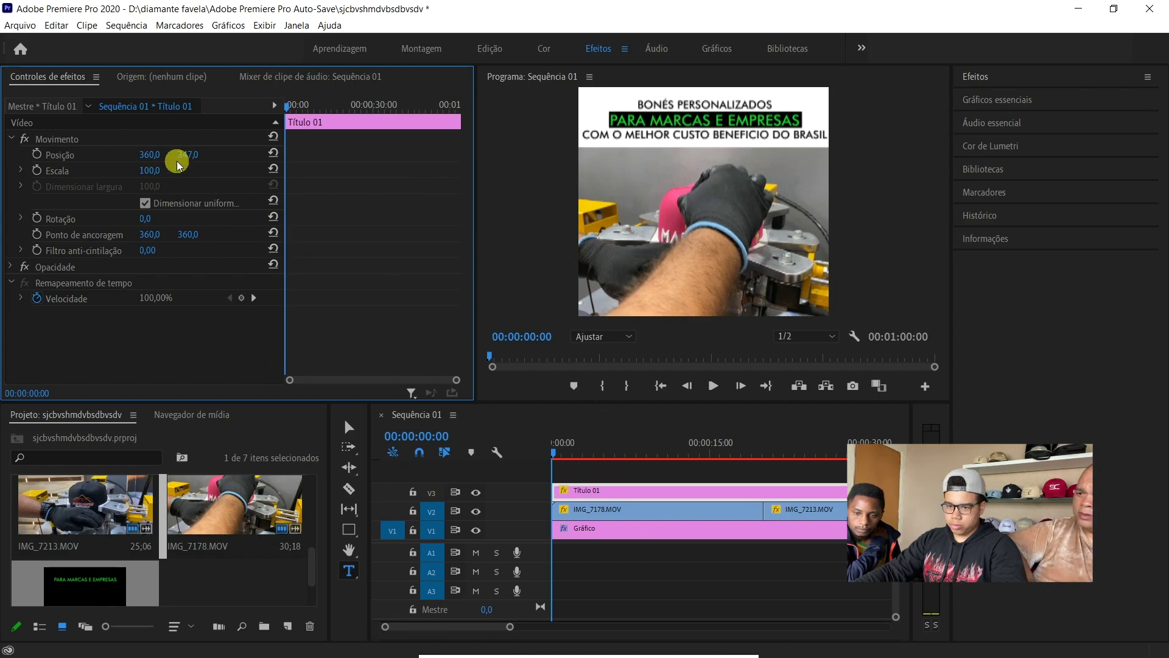
drag(150, 154, 146, 154)
click(634, 581)
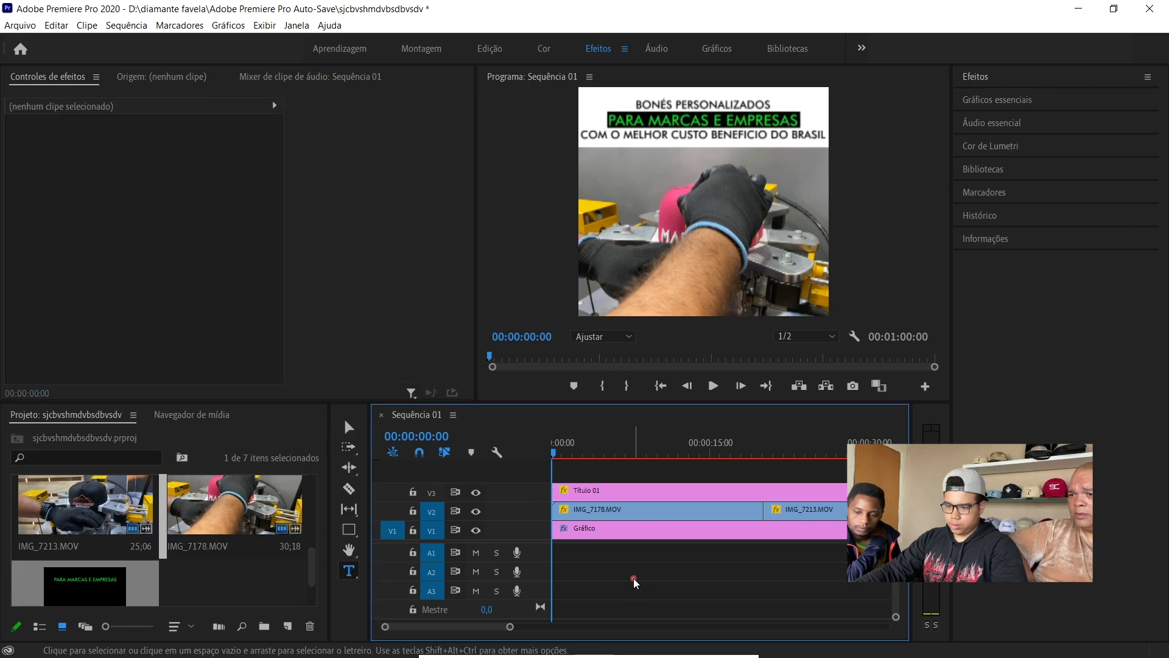
- Switch to the Opera browser and close the iVCam and Stick It To The Man! tabs
key(super)
click(470, 642)
click(523, 11)
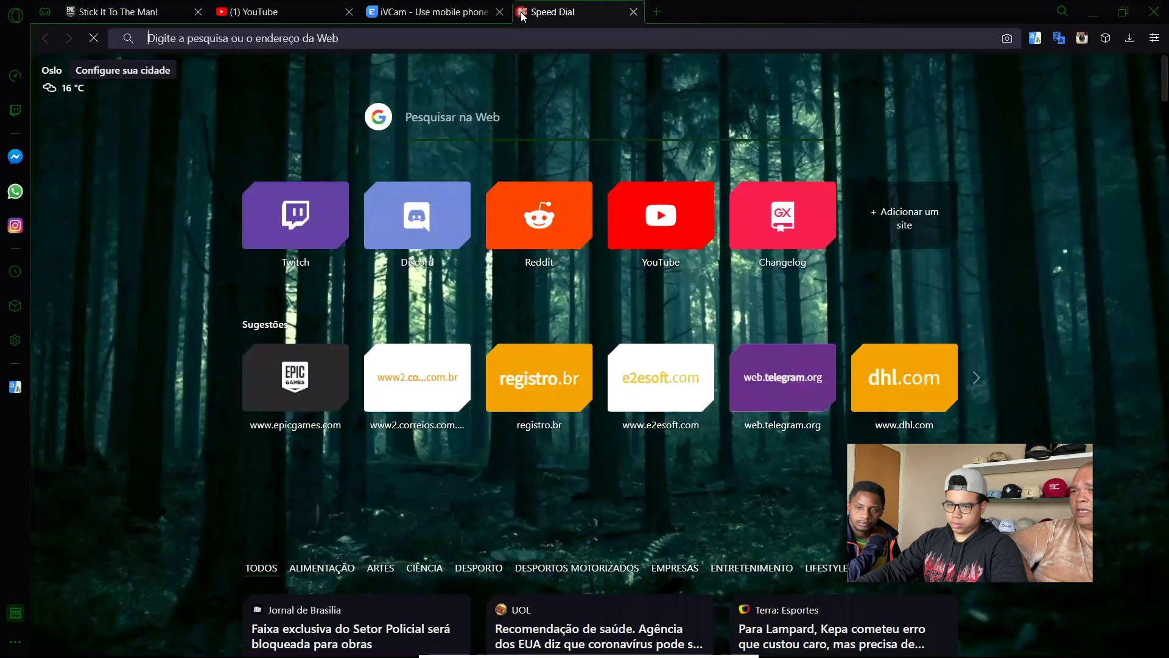
click(499, 12)
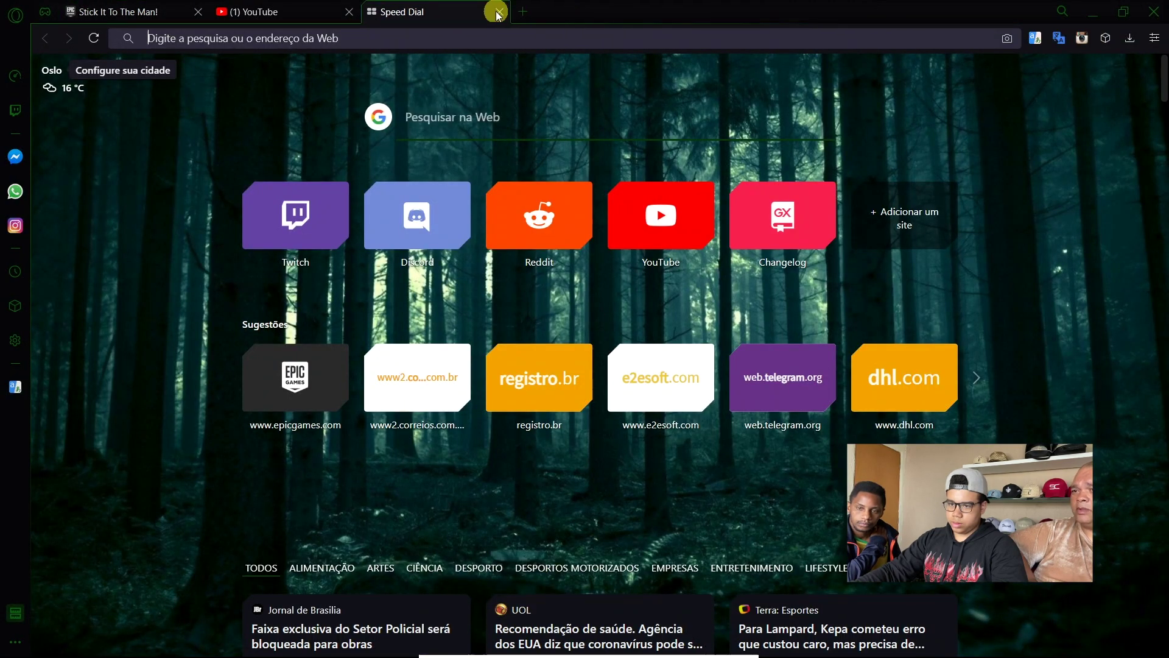
click(198, 12)
key(super)
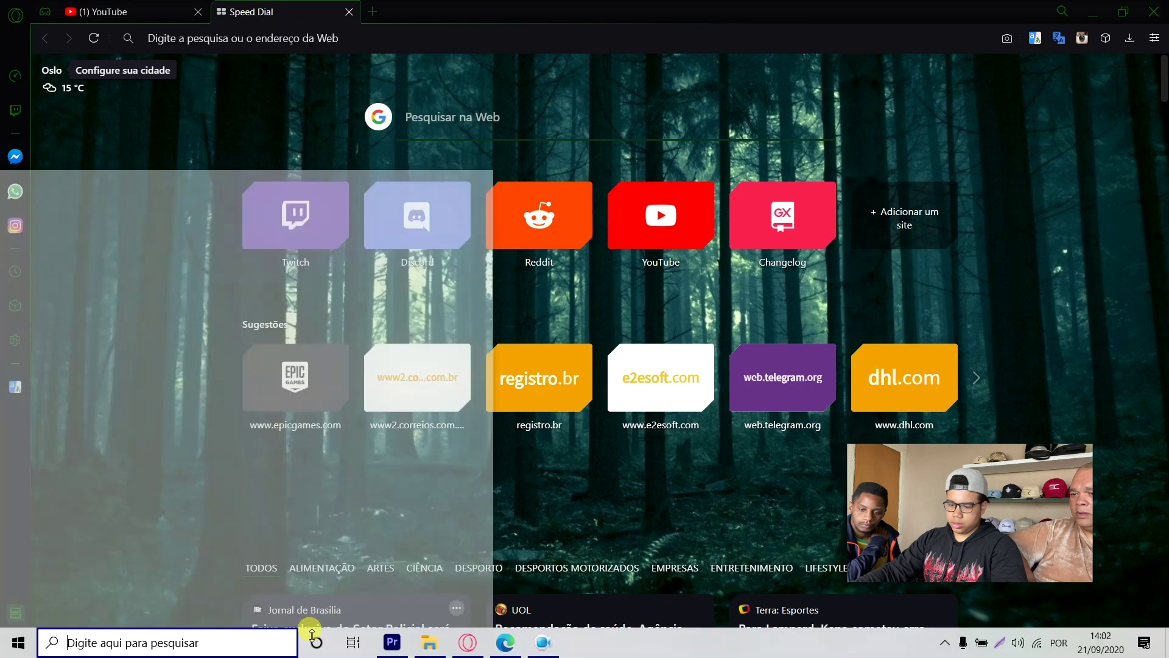
click(470, 642)
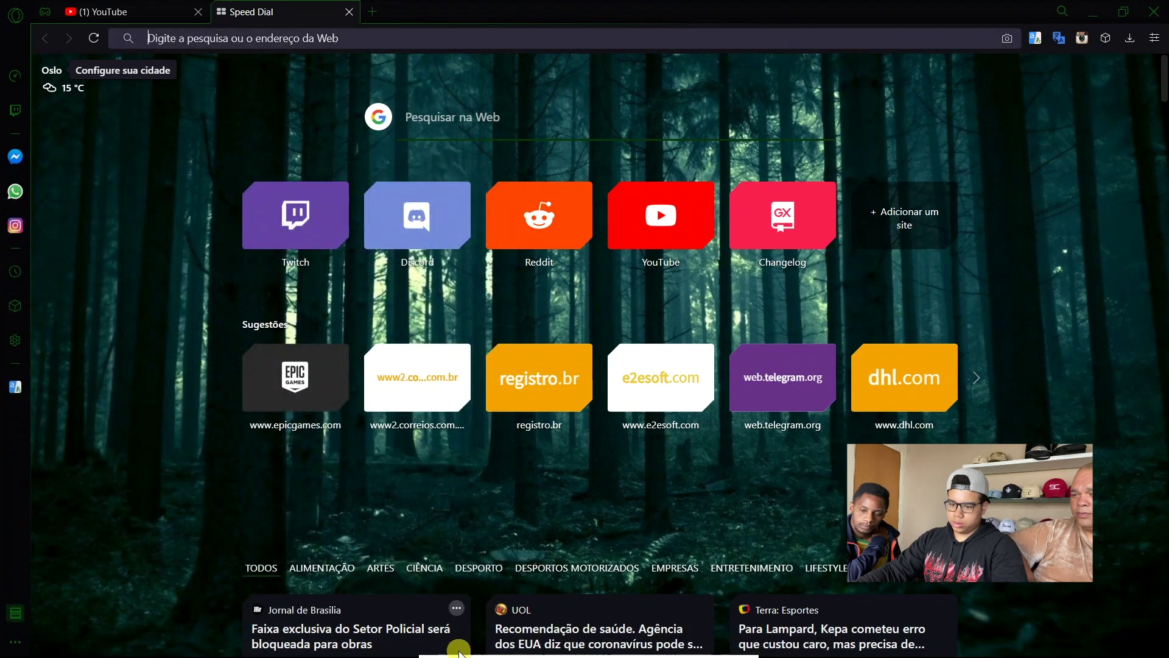
- Switch to File Explorer and open the Downloads folder
key(super)
click(431, 642)
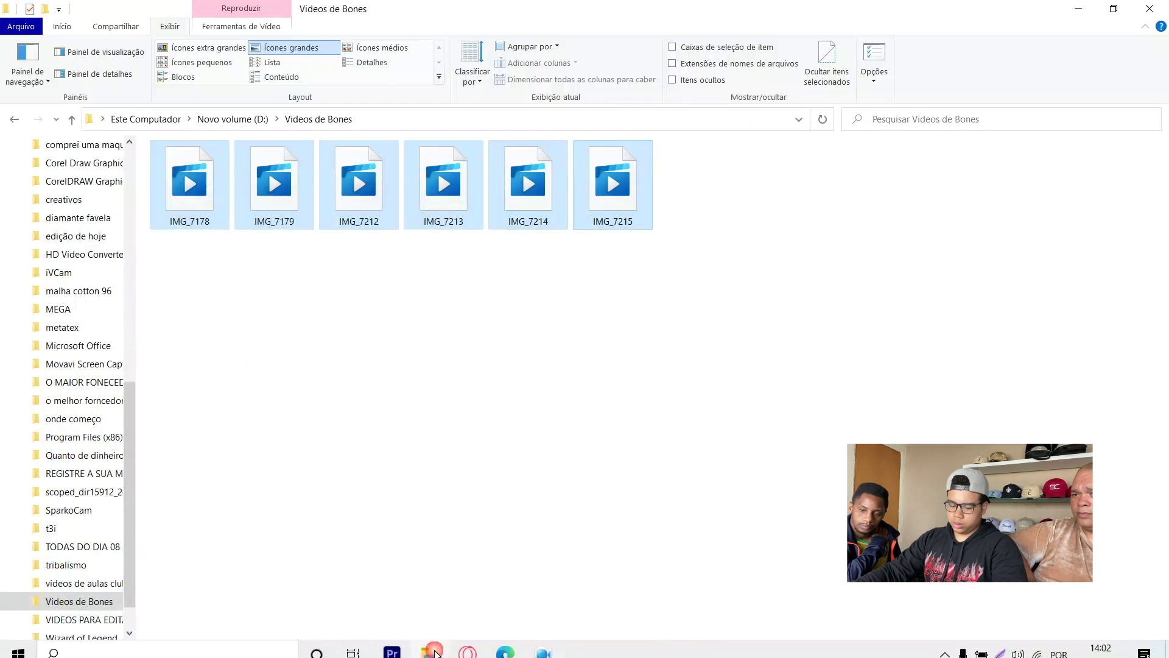
click(191, 293)
scroll(61, 414, up, 7)
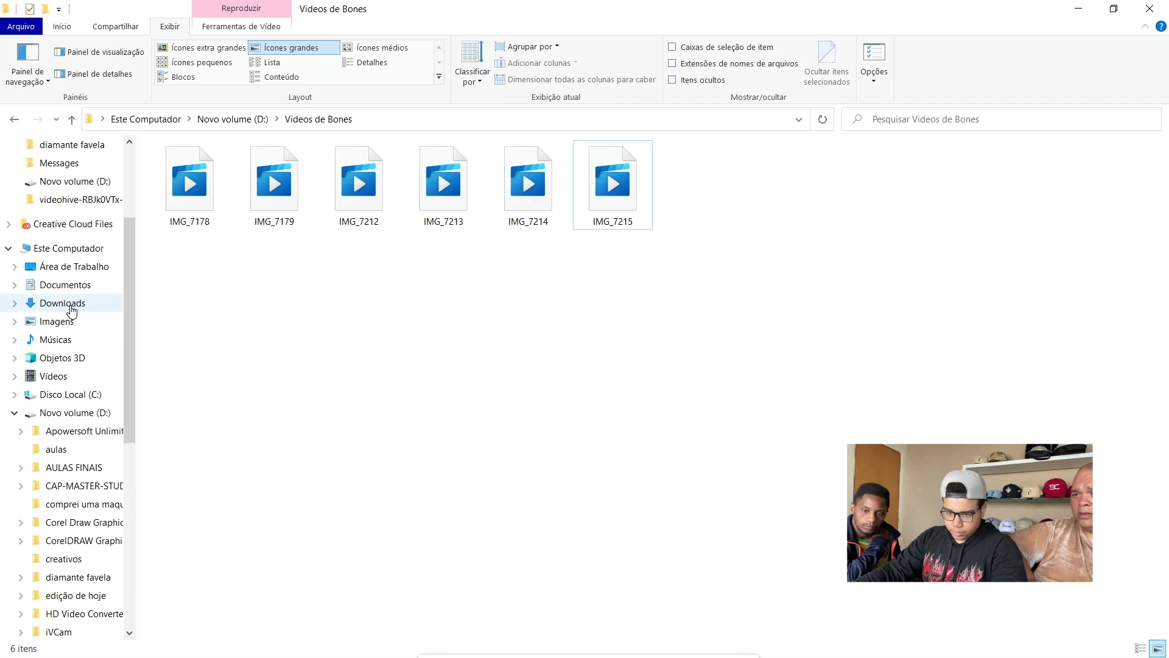
click(62, 303)
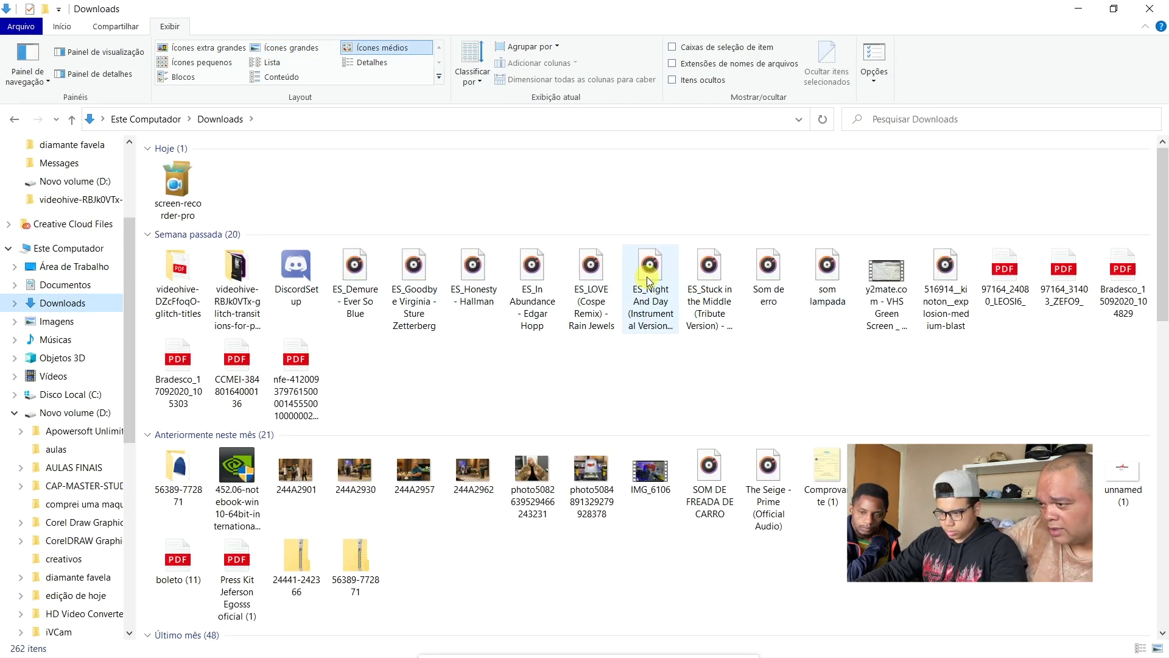
- Listen to the song ES_Stuck in the Middle (Tribute Version), skipping to its middle, and close the player
click(687, 270)
double_click(686, 270)
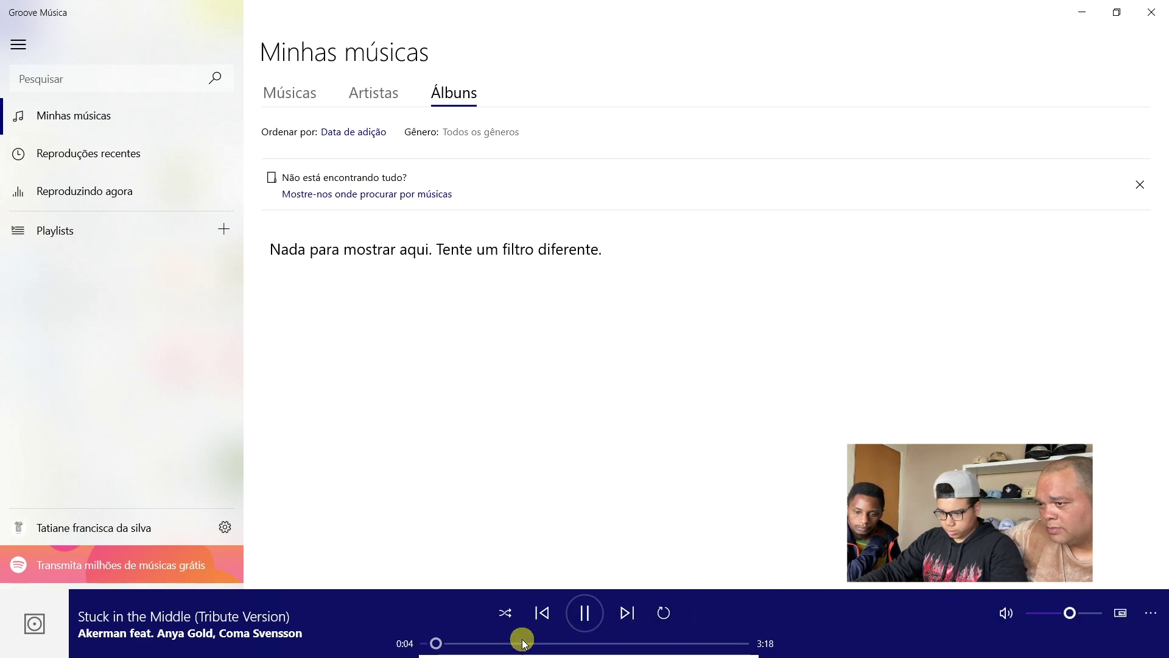
click(583, 643)
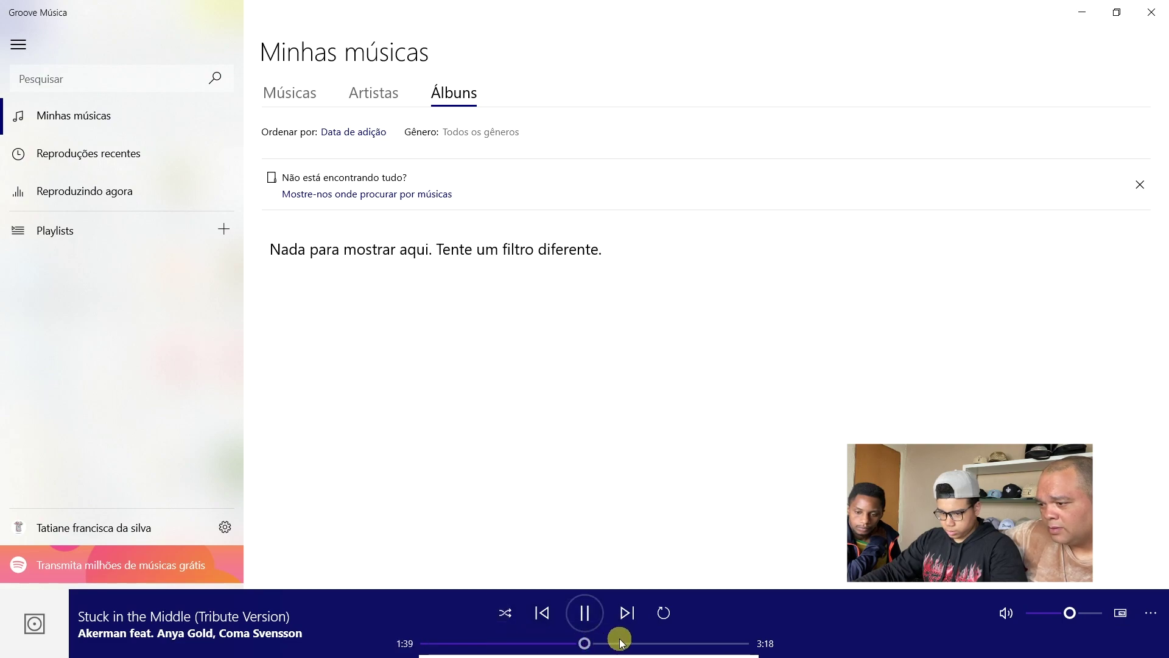
click(1152, 13)
- Listen to the song ES_Night And Day (Instrumental Version), skipping ahead a little, and close the player
click(655, 262)
double_click(657, 263)
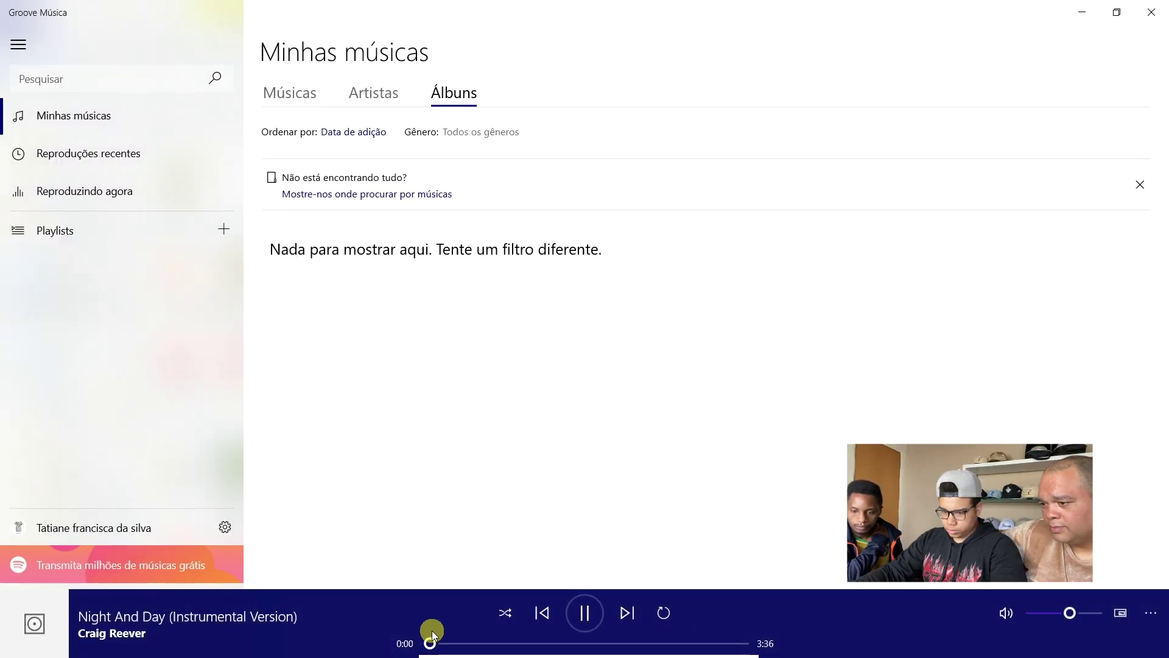
click(466, 643)
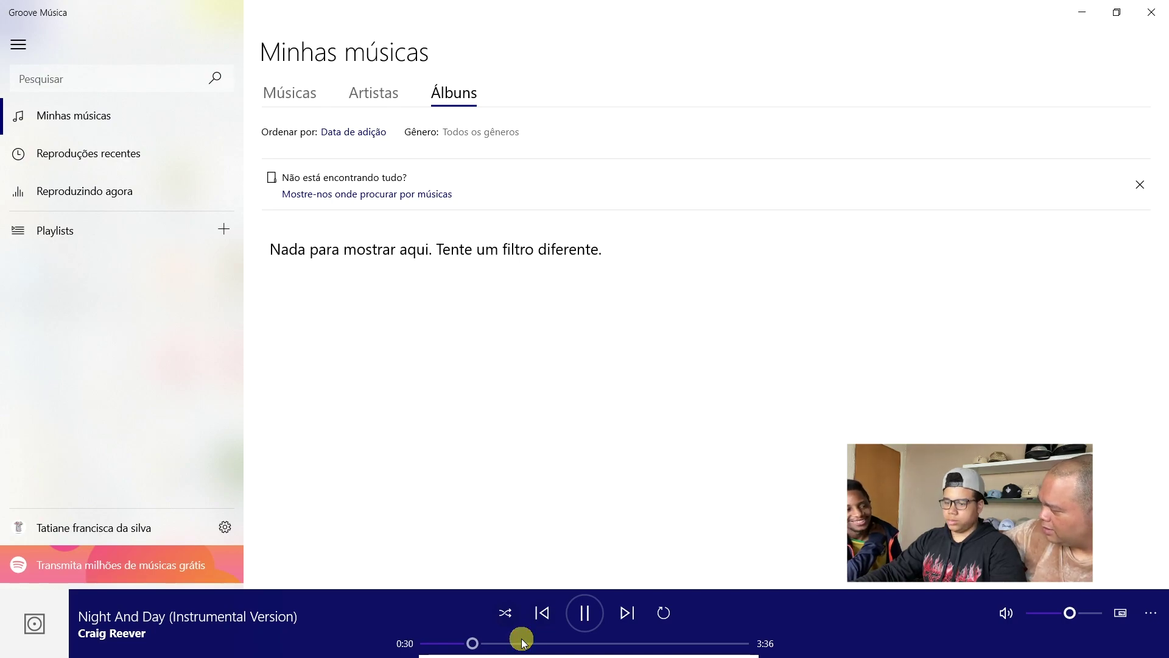
click(1151, 12)
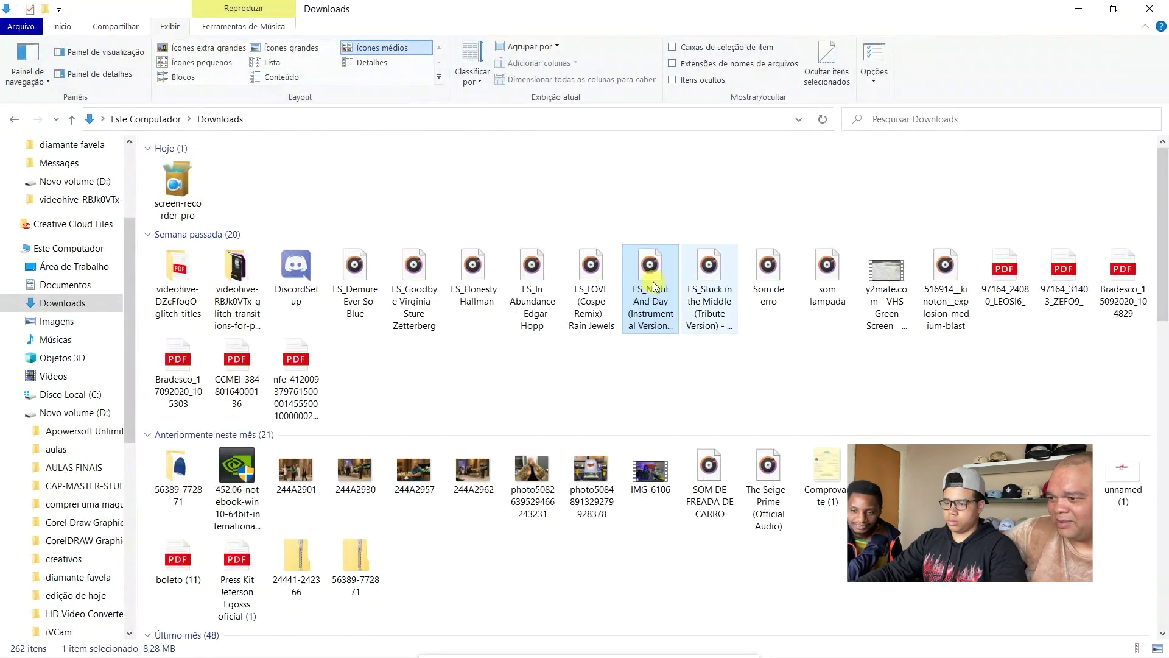
- Bring ES_Night And Day (Instrumental Version) from Downloads into Premiere Pro and place it on audio track A1 at the sequence start
drag(650, 289, 385, 647)
key(super)
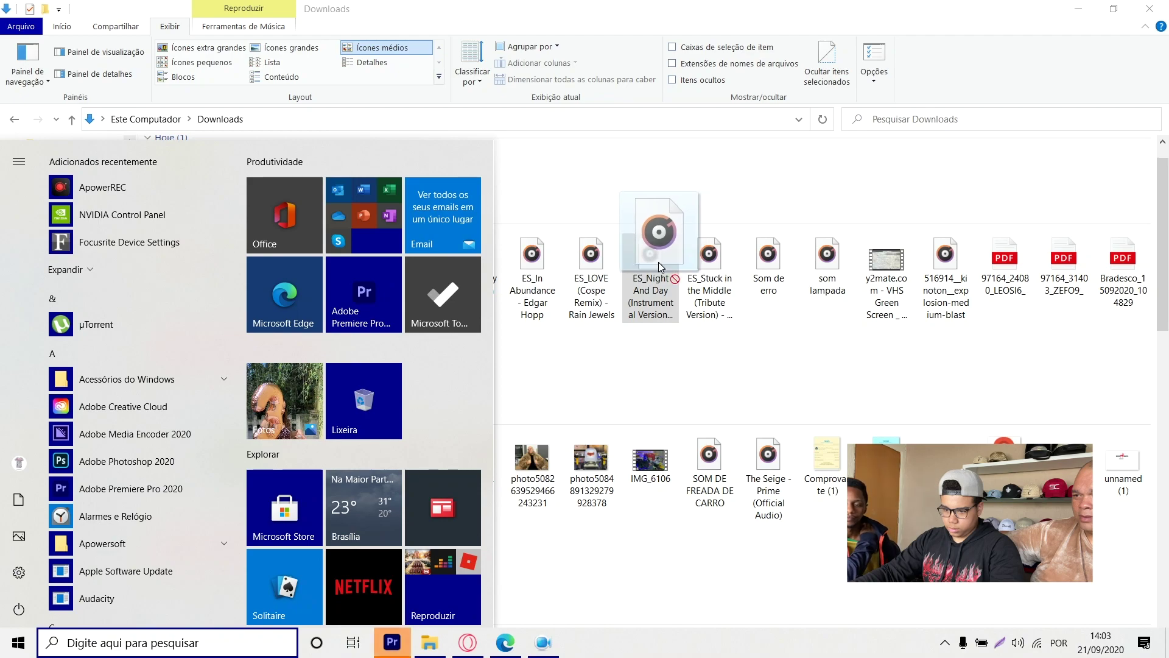
mouse_move(392, 653)
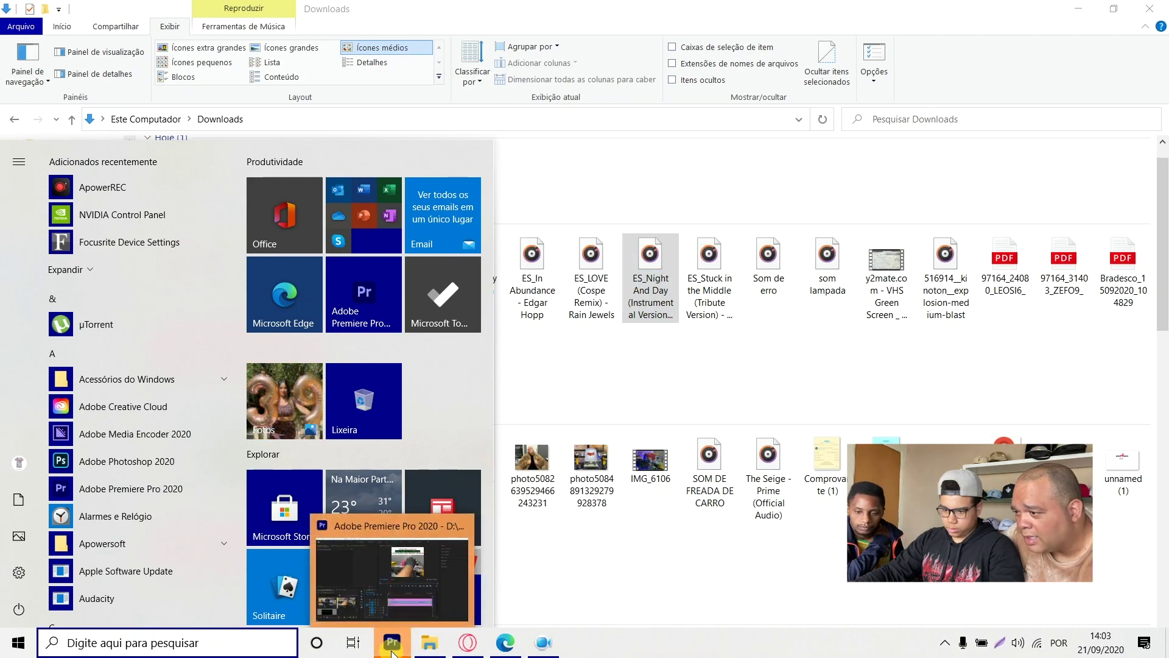
click(392, 653)
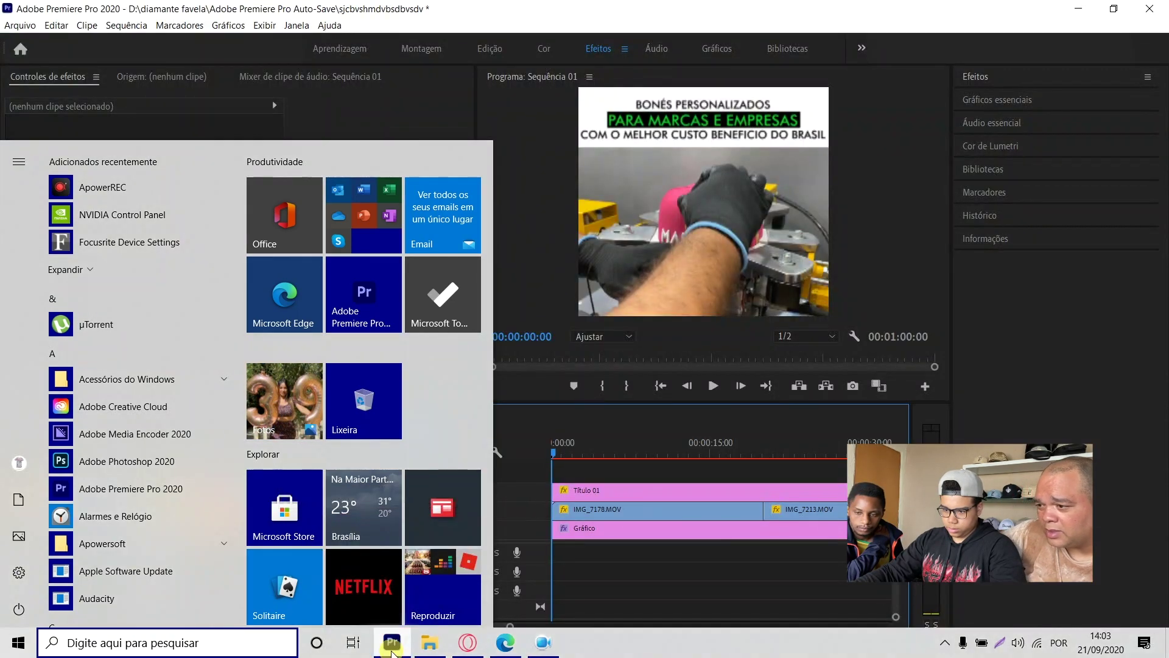
click(430, 642)
drag(661, 265, 605, 581)
- Cut the music at about 21 seconds and move the part after the cut to the start of track A1
click(582, 442)
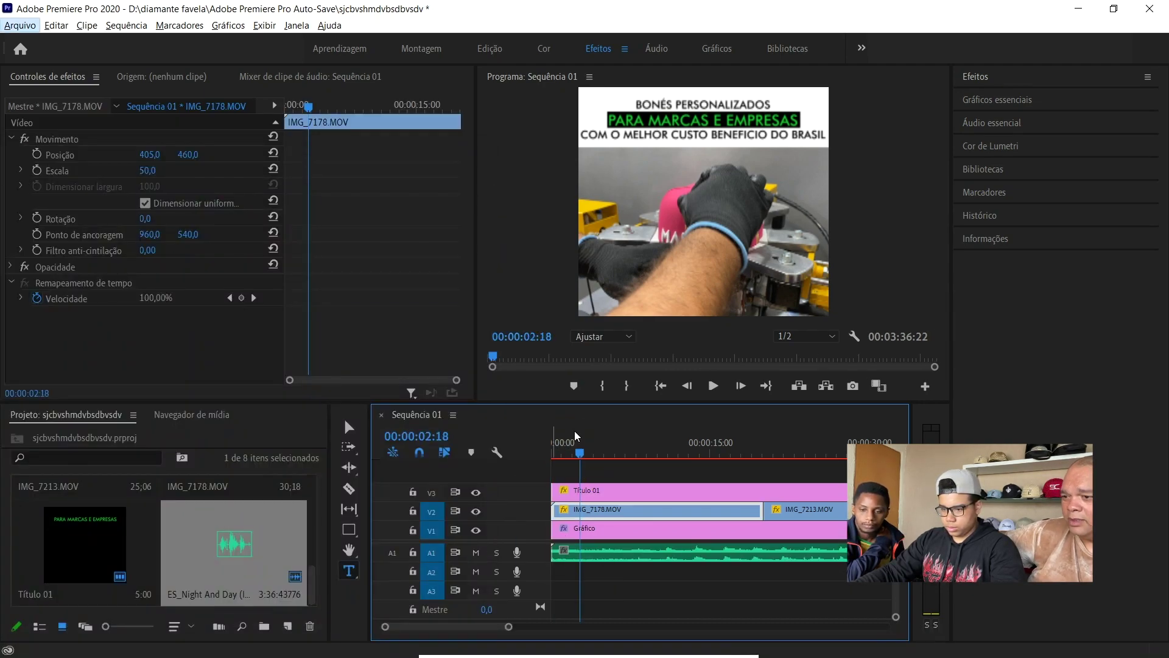
click(713, 385)
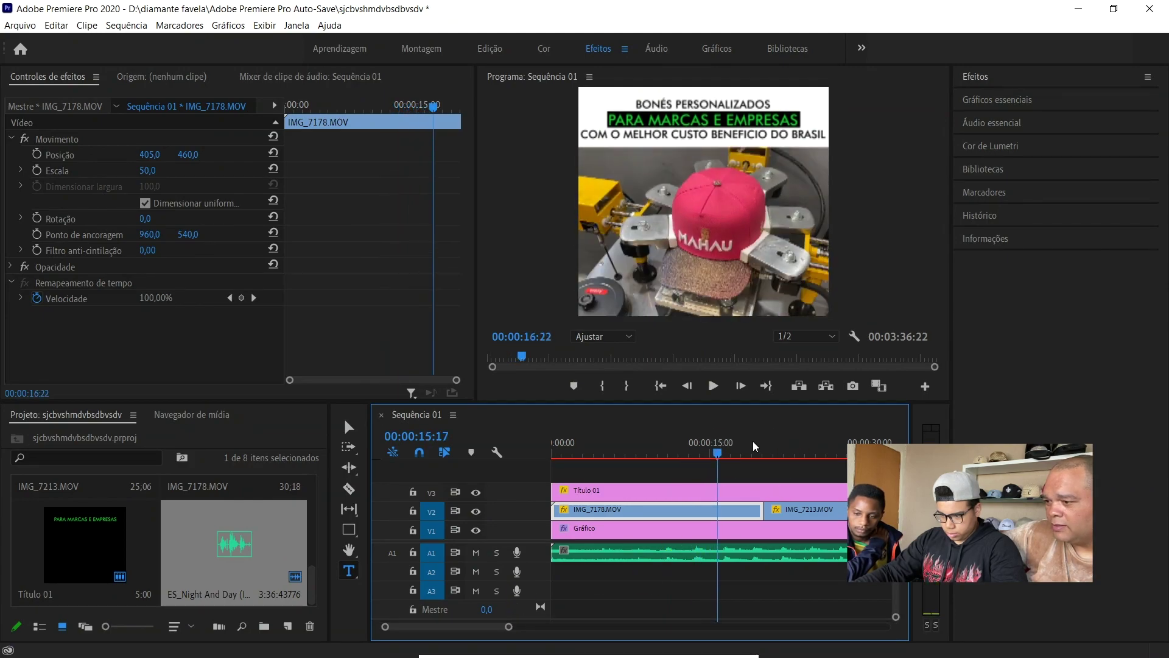
click(798, 447)
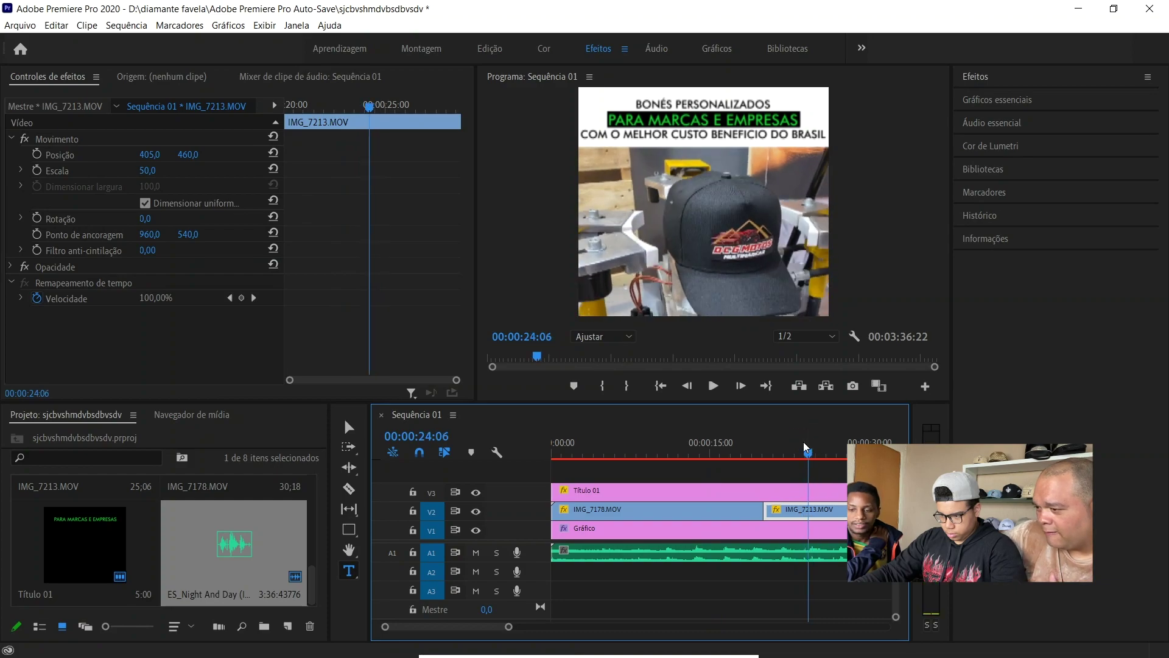
click(780, 449)
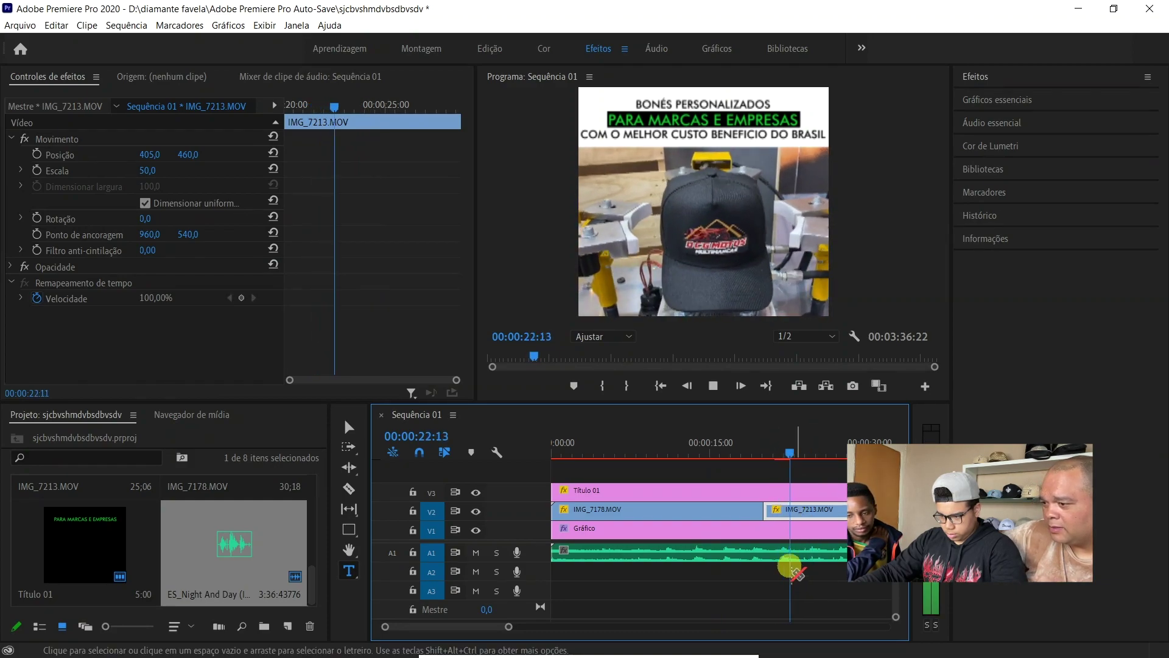
key(c)
click(781, 554)
key(v)
key(space)
drag(801, 555, 594, 566)
- Enlarge audio track A1 and play the sequence from the start to review it with the music
drag(585, 448, 505, 428)
key(space)
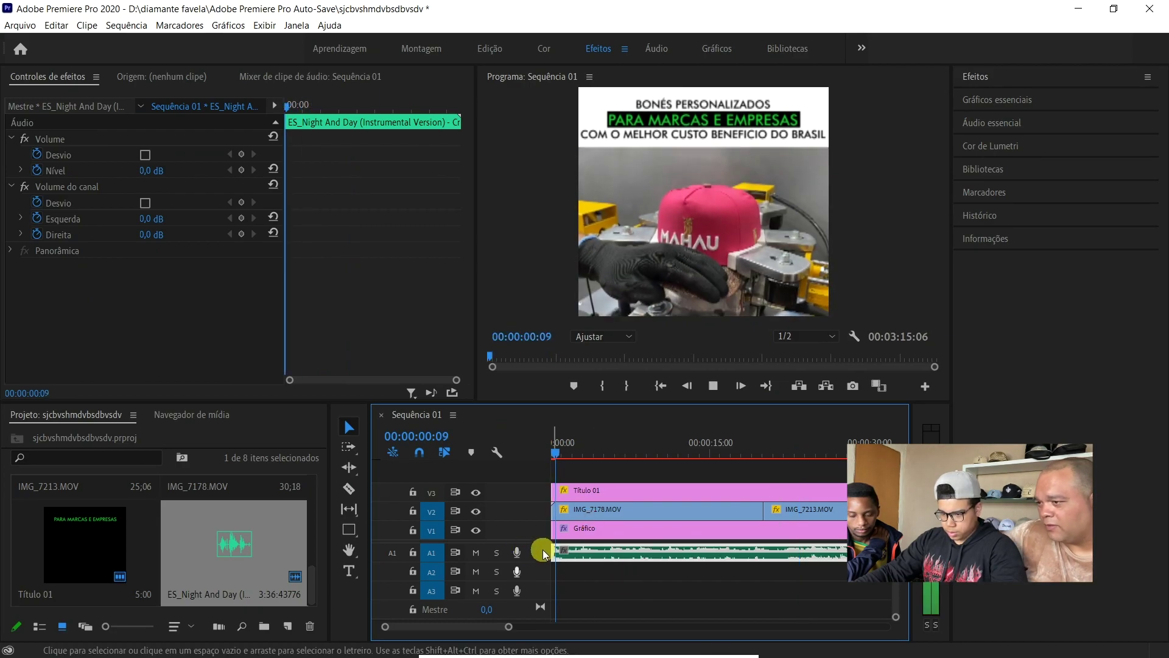
double_click(543, 549)
double_click(543, 549)
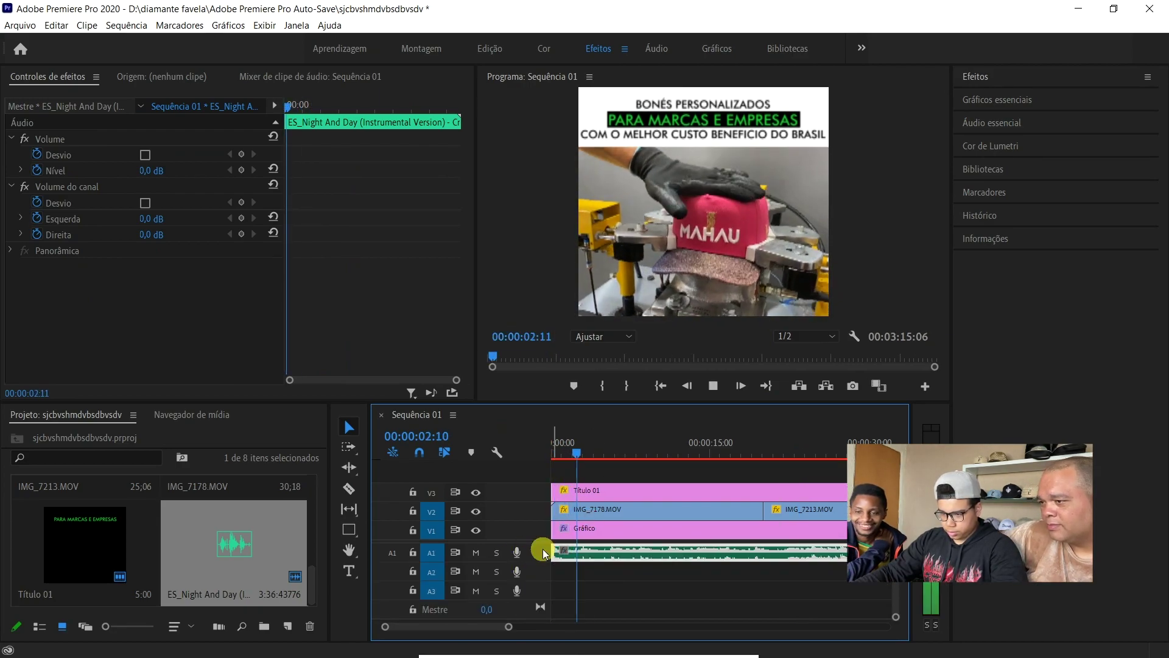
double_click(543, 549)
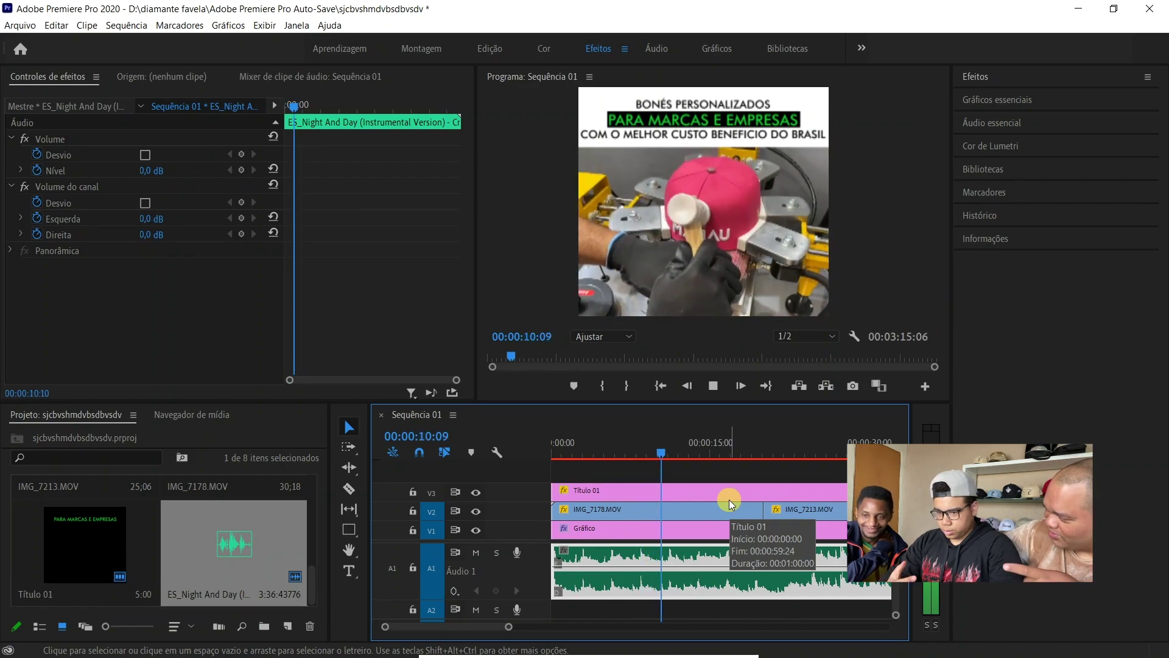
key(Down)
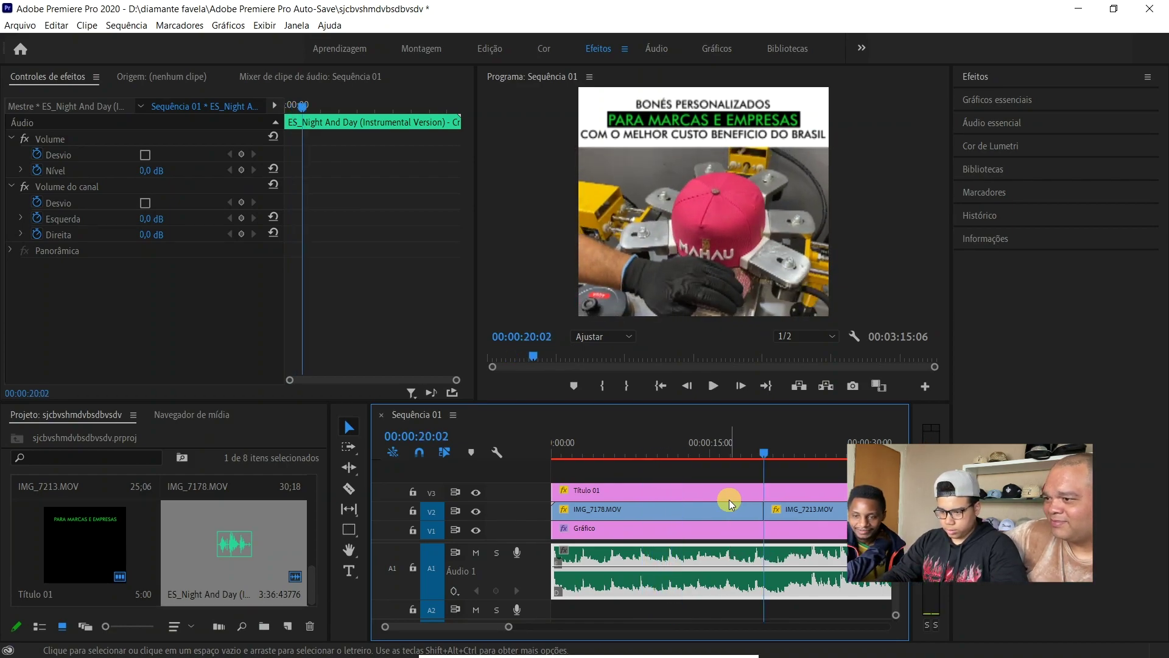
key(space)
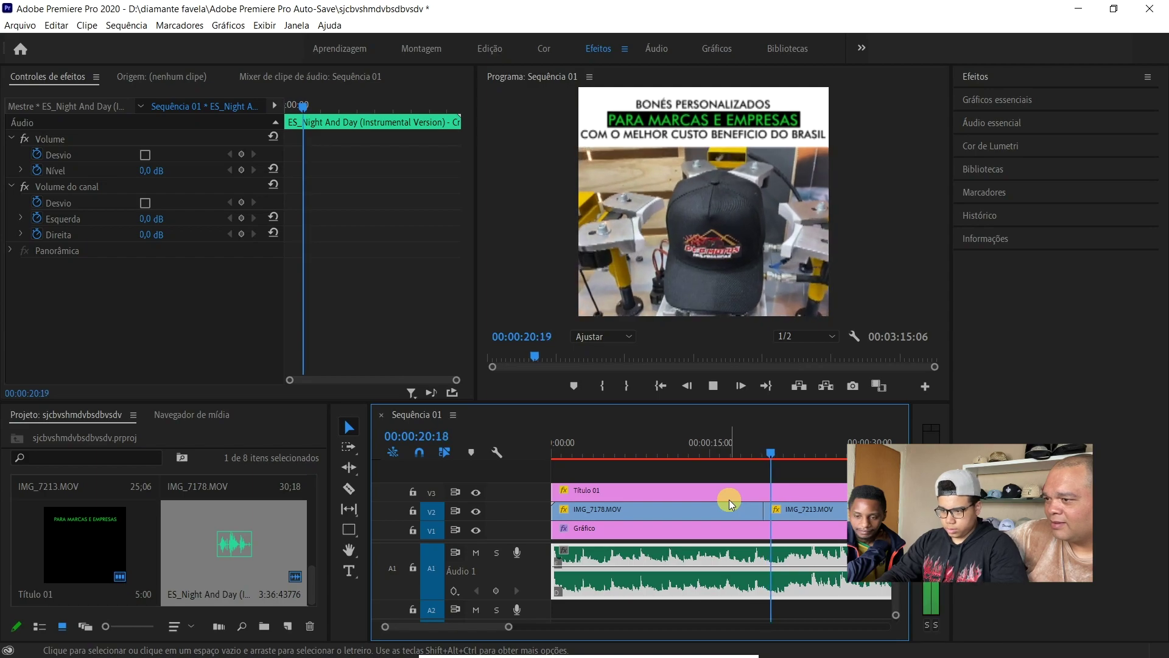
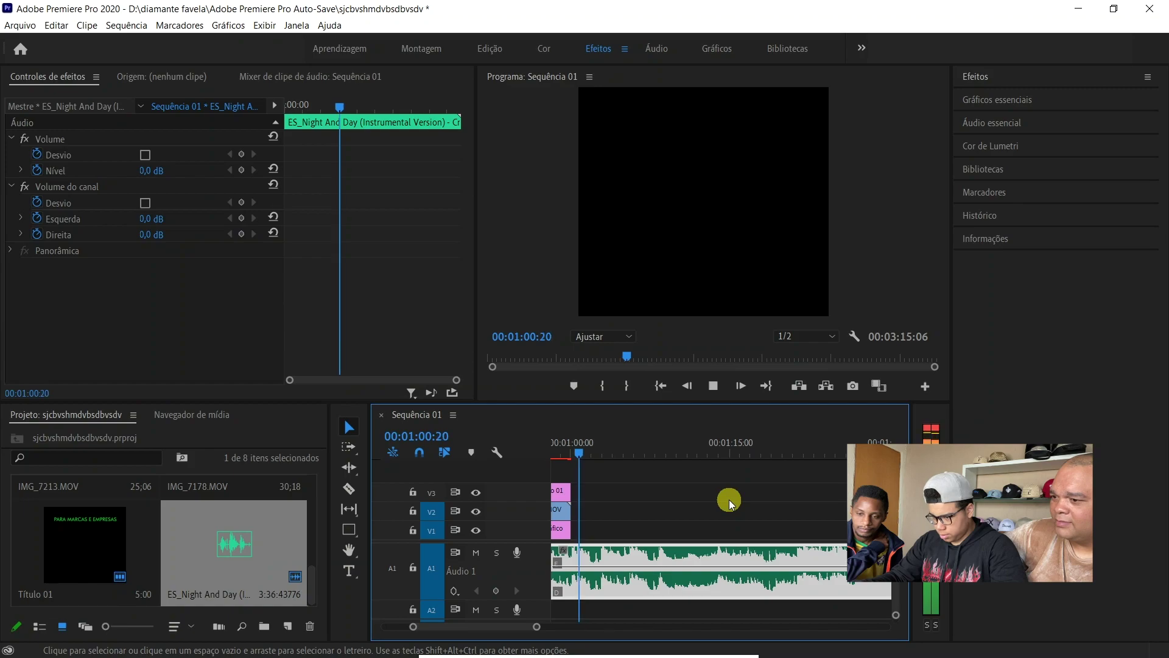
- Cut the music on A1 where the video ends at one minute and delete the excess after the cut
key(space)
key(c)
click(575, 557)
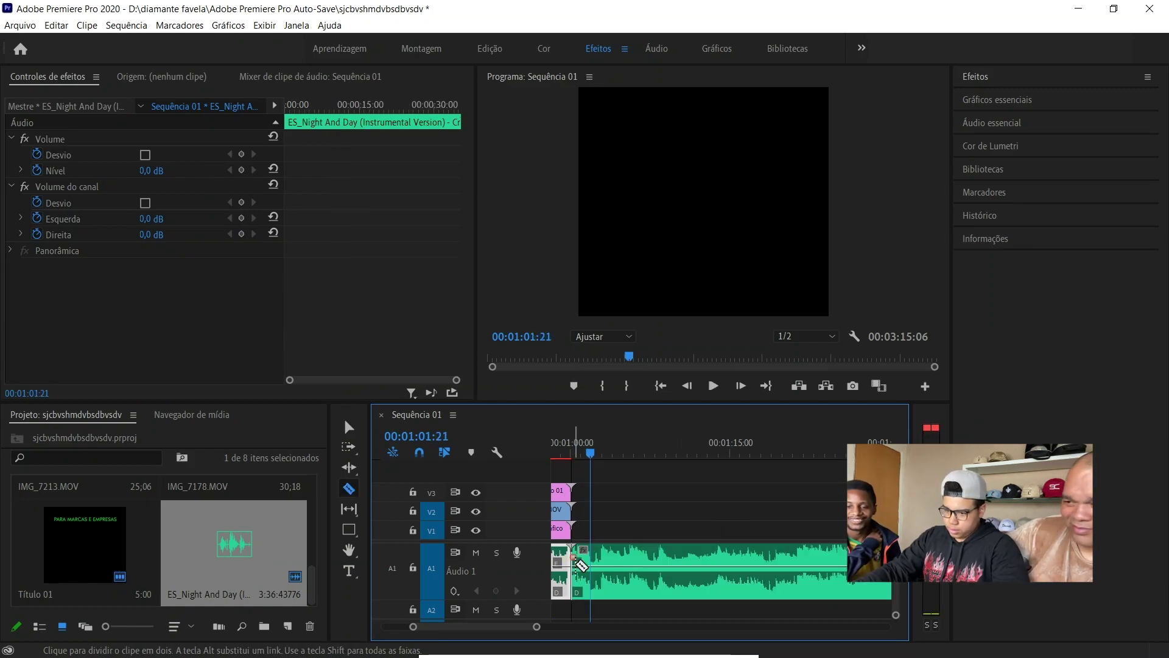
key(v)
click(605, 551)
key(Delete)
- Check the end of the sequence and go to the start of the last video clip, IMG_7212.MOV
drag(507, 625, 496, 622)
drag(757, 446, 773, 440)
click(838, 473)
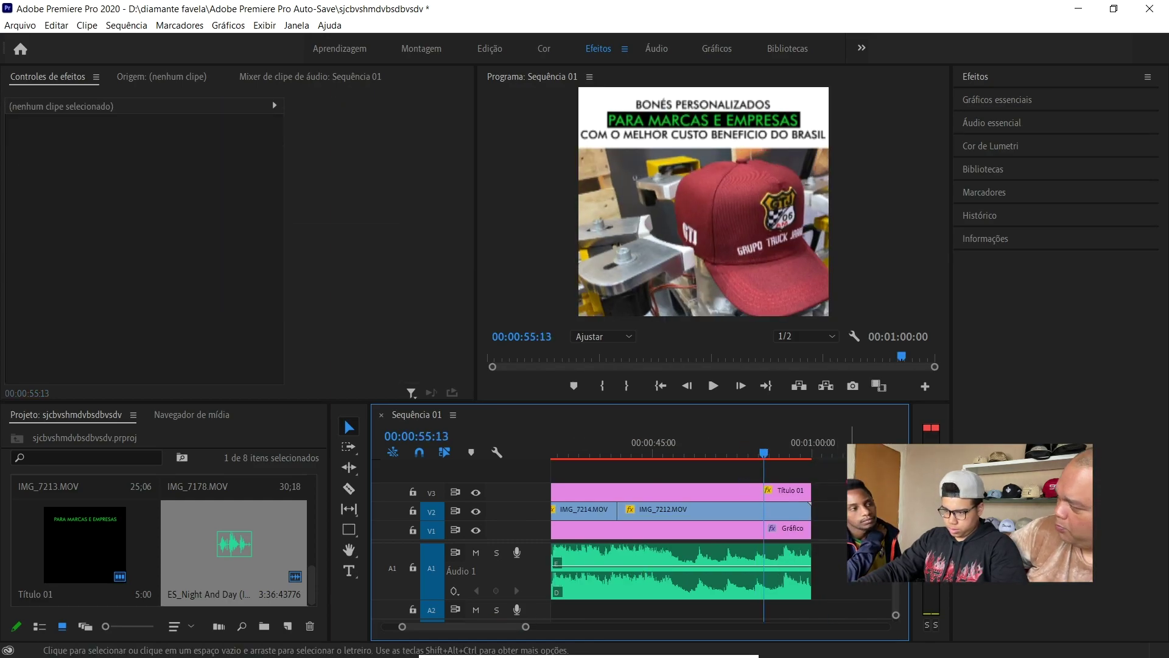
key(Down)
key(Up)
key(Up)
key(Up)
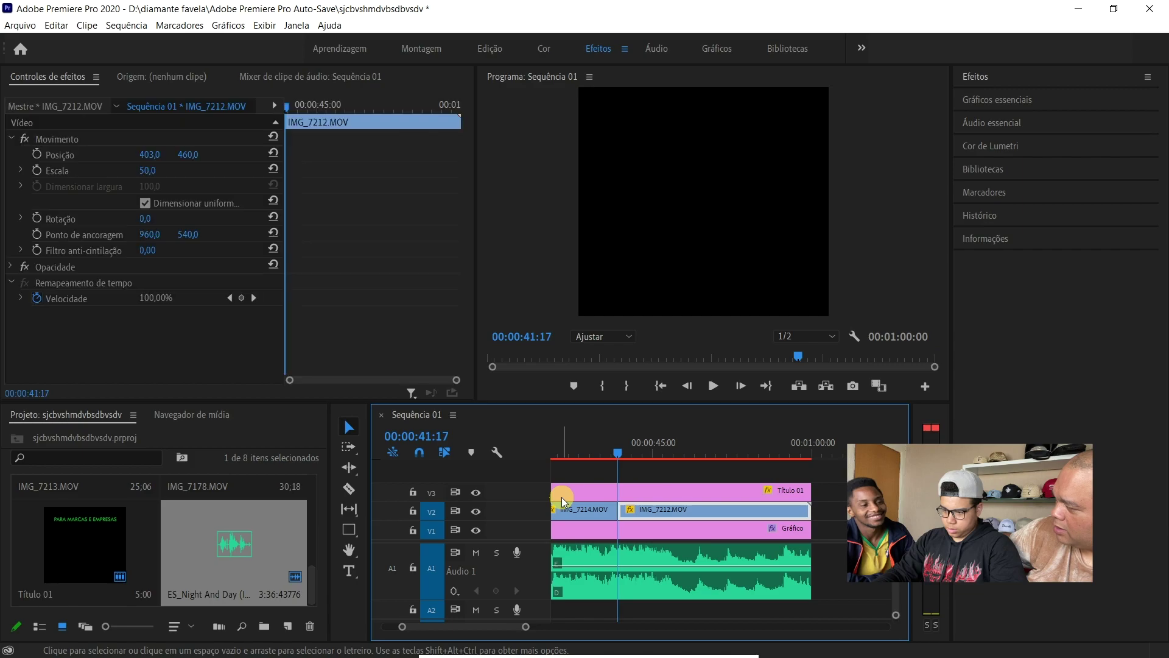
- Cut IMG_7213.MOV on V2 at 00:00:20:12, ten frames after its start
key(Right)
key(Right)
key(Right)
key(Right)
key(Right)
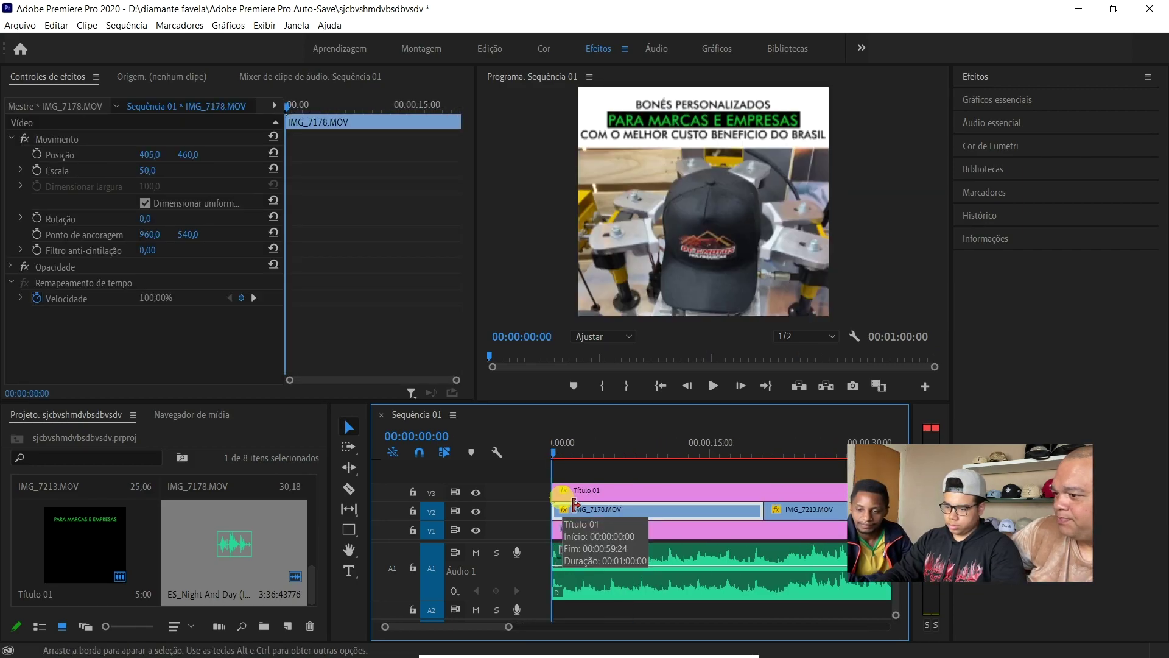
key(Right)
key(Right)
key(Right)
key(Right)
key(Right)
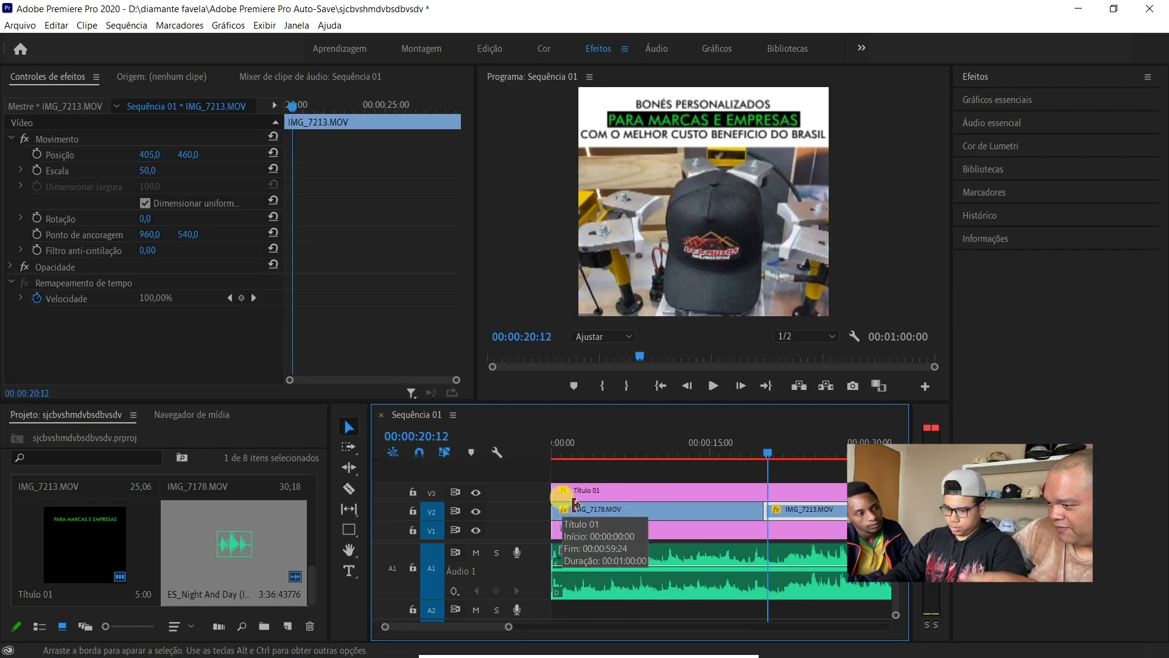
key(c)
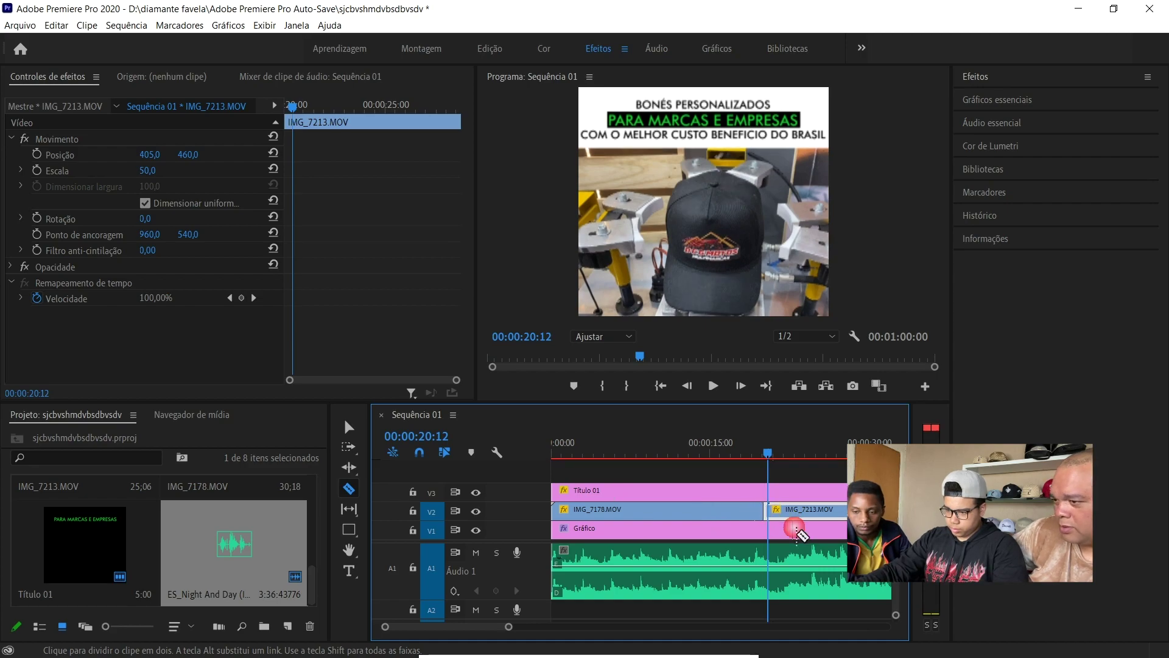
click(769, 509)
- Cut IMG_7178.MOV on V2 at 00:00:19:17, ten frames before it meets IMG_7213.MOV
key(Left)
key(Left)
key(Left)
key(Left)
key(Left)
key(Left)
key(Left)
key(Left)
key(Left)
key(Left)
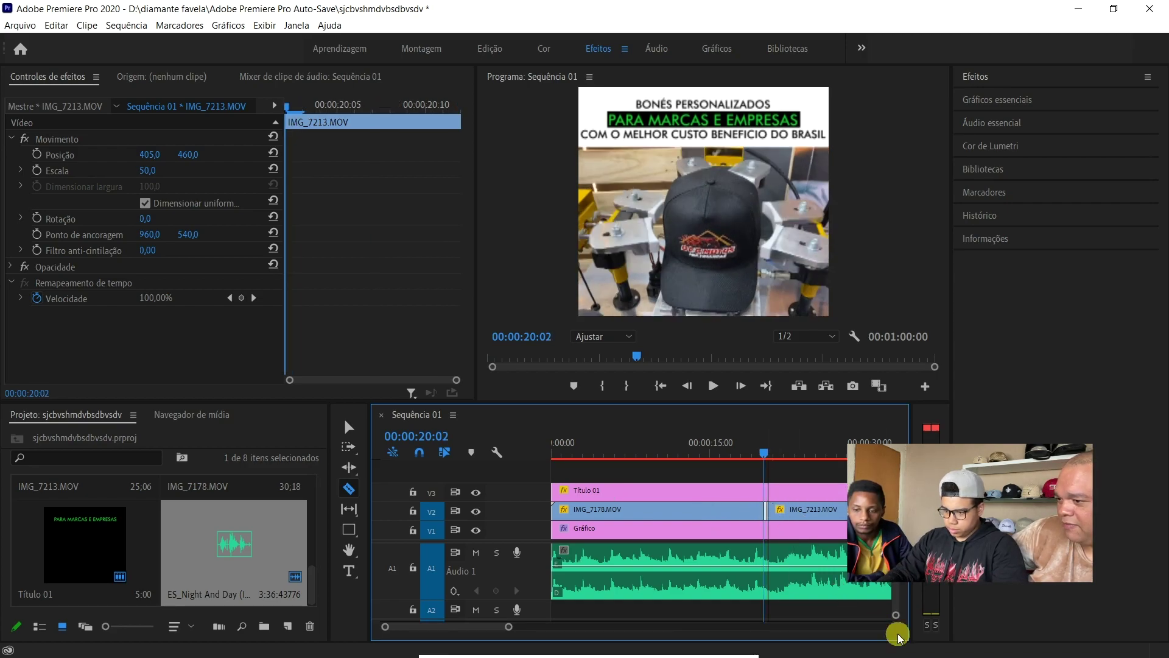
key(Left)
key(Left)
key(Left)
key(Left)
key(Left)
key(Left)
key(Left)
key(Left)
key(Left)
key(Left)
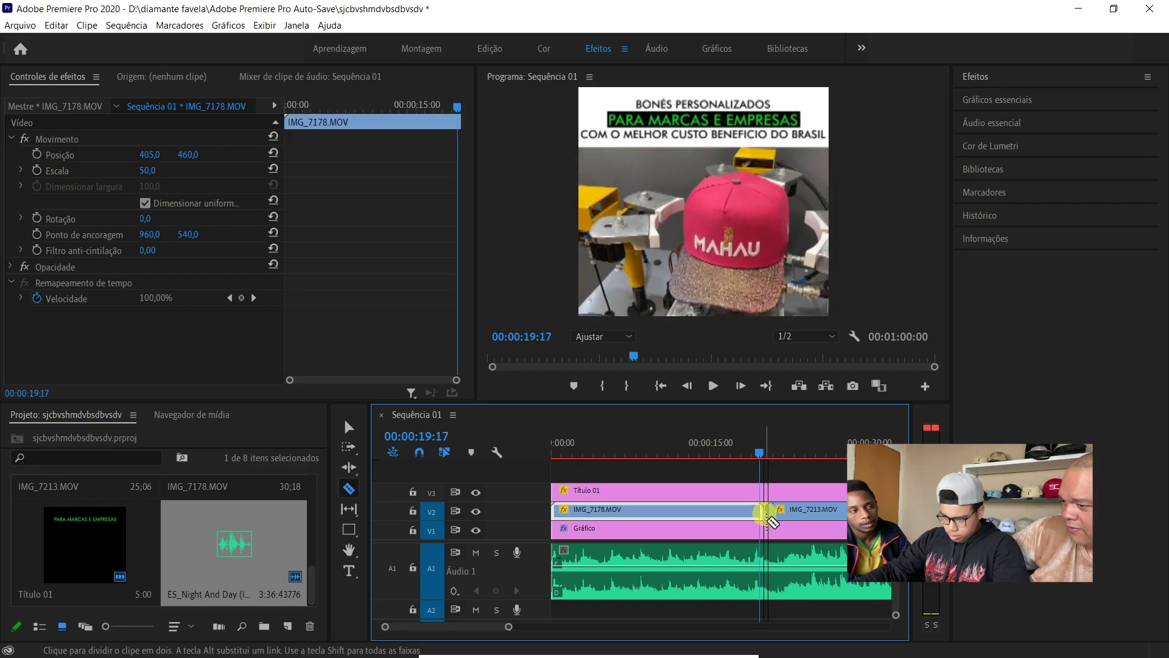
click(766, 515)
- Nest the two short pieces between IMG_7178.MOV and IMG_7213.MOV, keeping the name Sequência aninhada 01
key(v)
drag(765, 509, 780, 519)
click(766, 510)
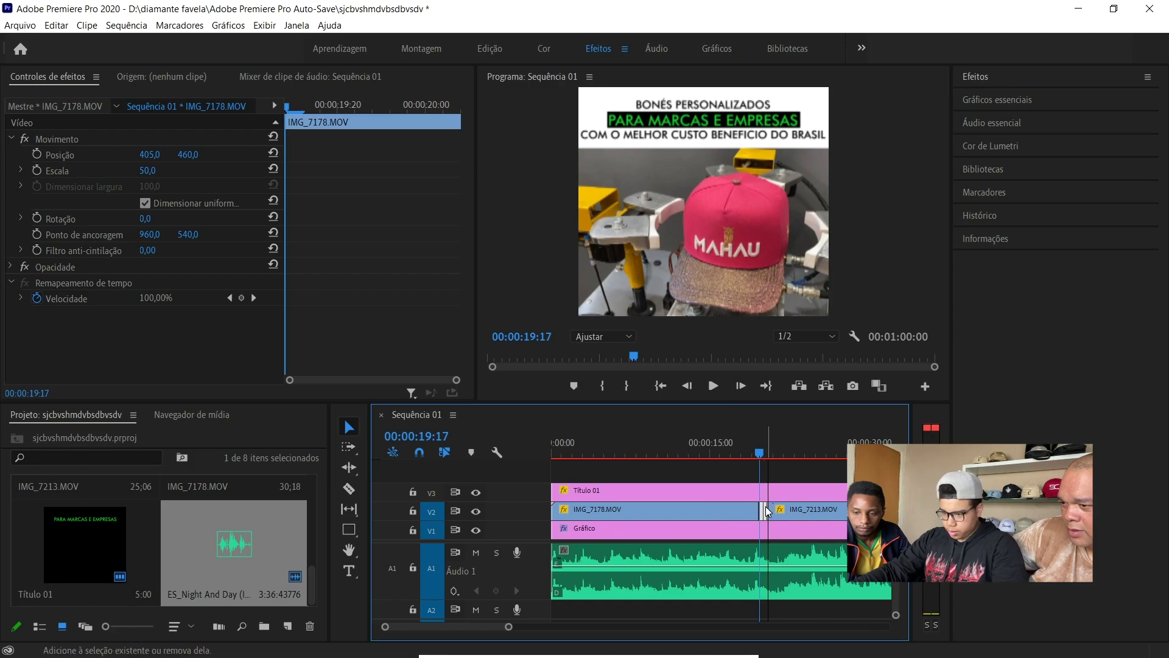
right_click(765, 506)
click(799, 352)
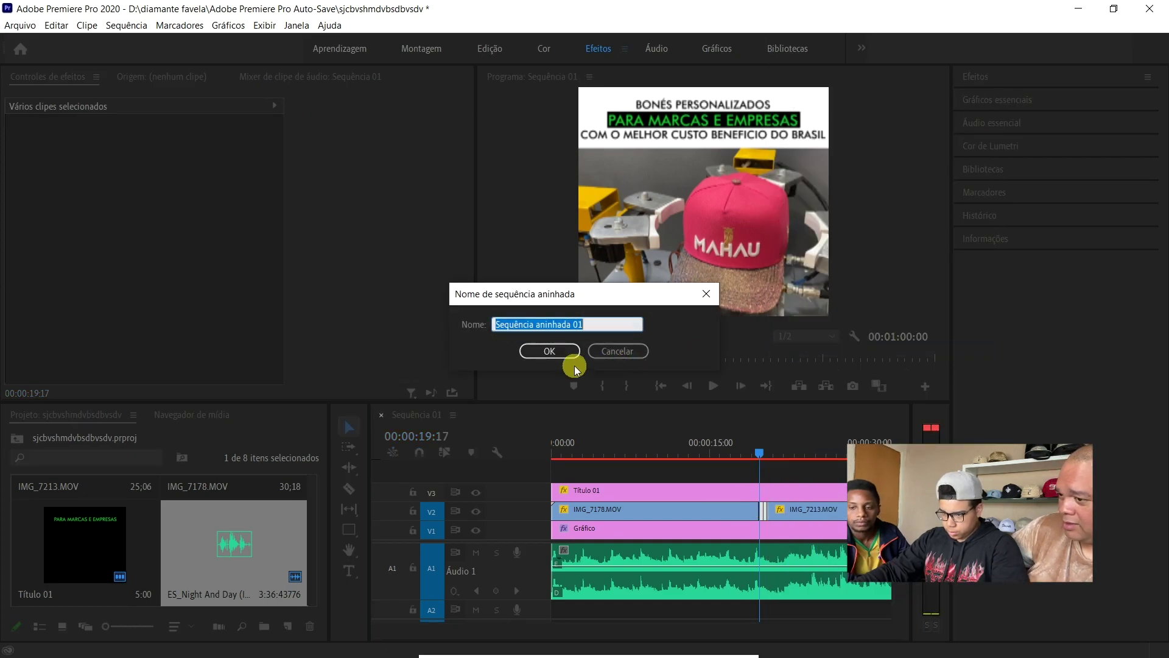
click(549, 351)
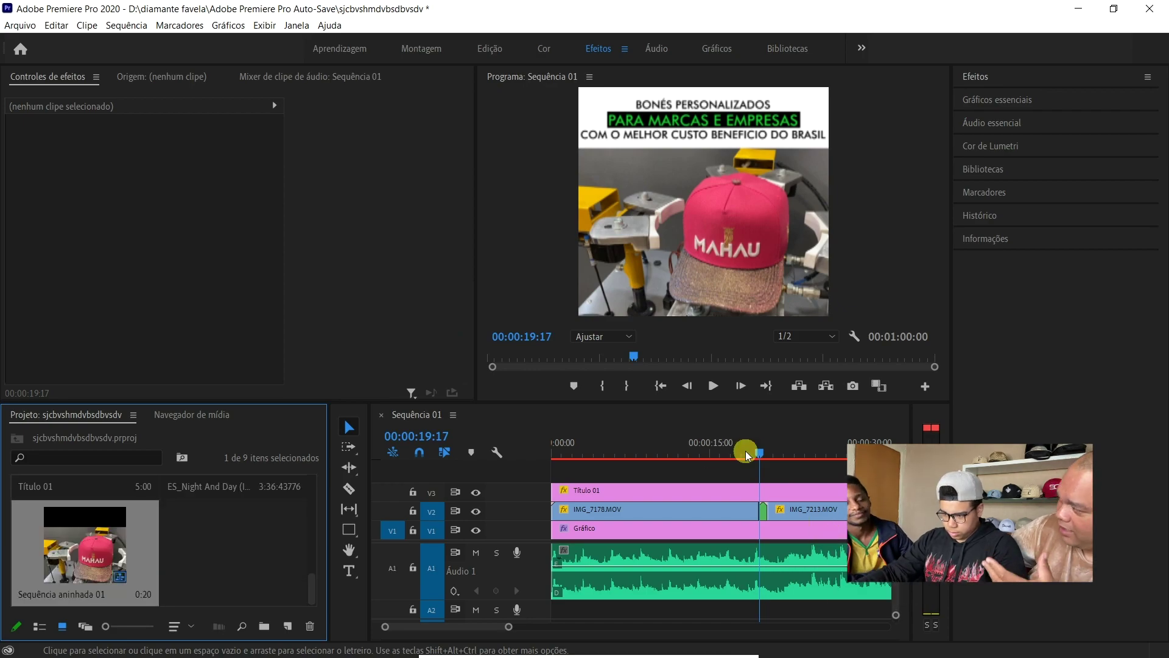
- Cut IMG_7214.MOV at 00:00:29:03 and IMG_7213.MOV at 00:00:28:08, ten frames either side of where they meet
click(776, 477)
key(Up)
key(Down)
key(Down)
key(Down)
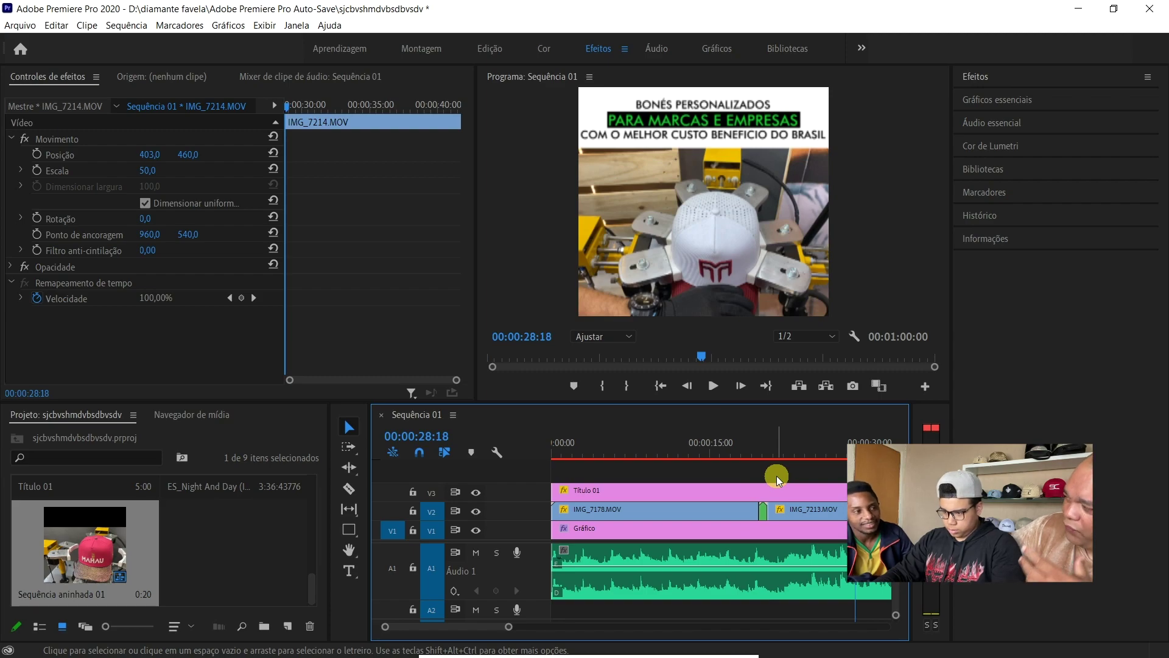
key(shift)
key(shift+Right)
key(shift+Right)
key(c)
key(shift+Left)
key(shift+Left)
key(shift+Left)
key(shift+Left)
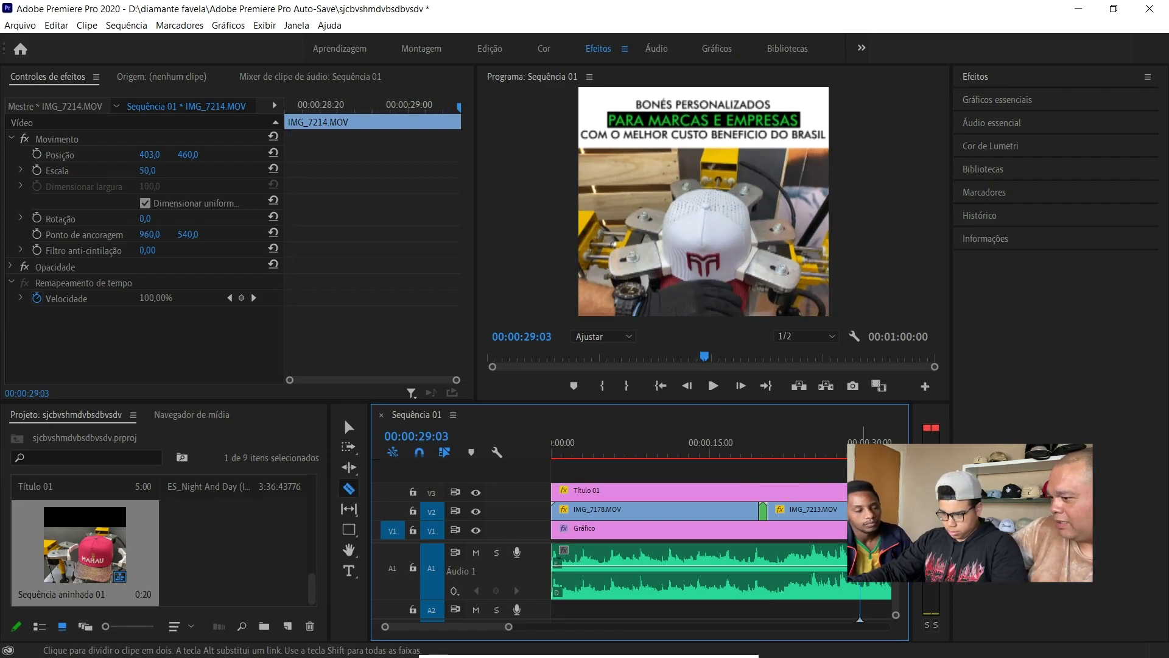
key(shift+Left)
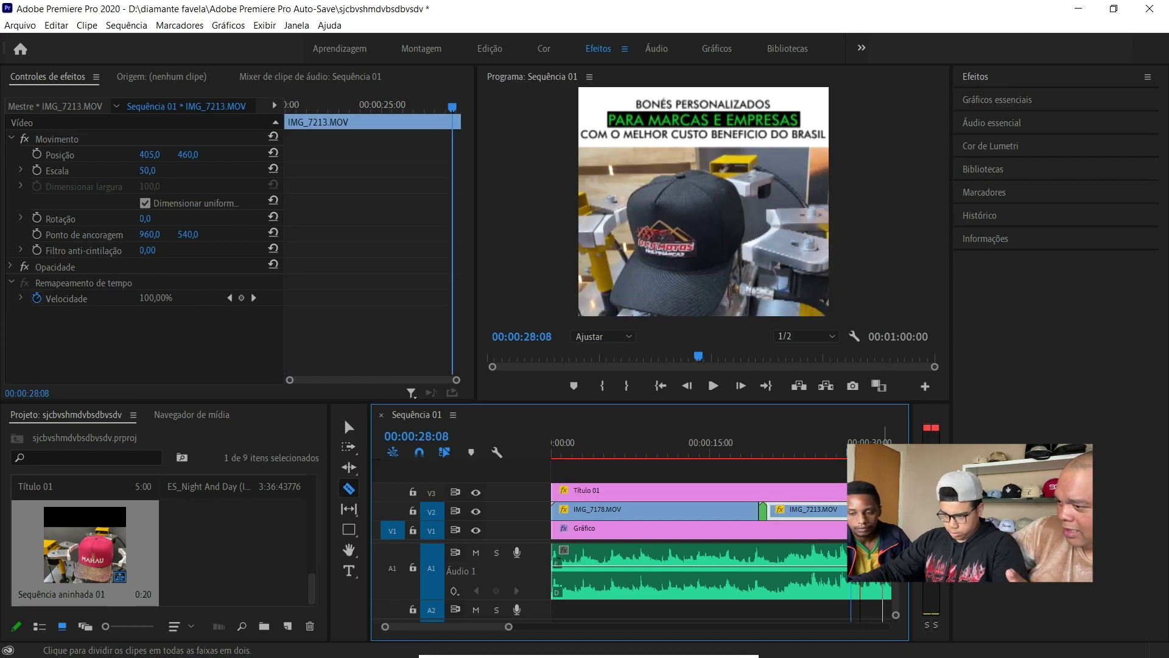
- Nest the two short pieces between IMG_7213.MOV and IMG_7214.MOV, keeping the suggested name
key(v)
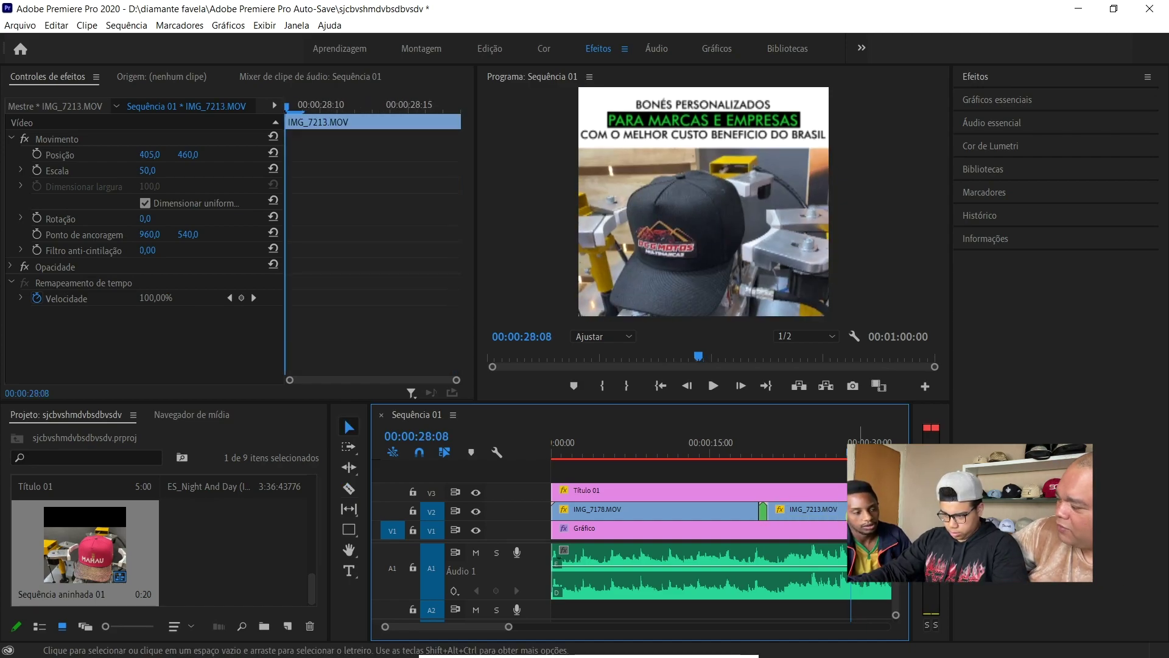
shift+click(868, 510)
right_click(851, 510)
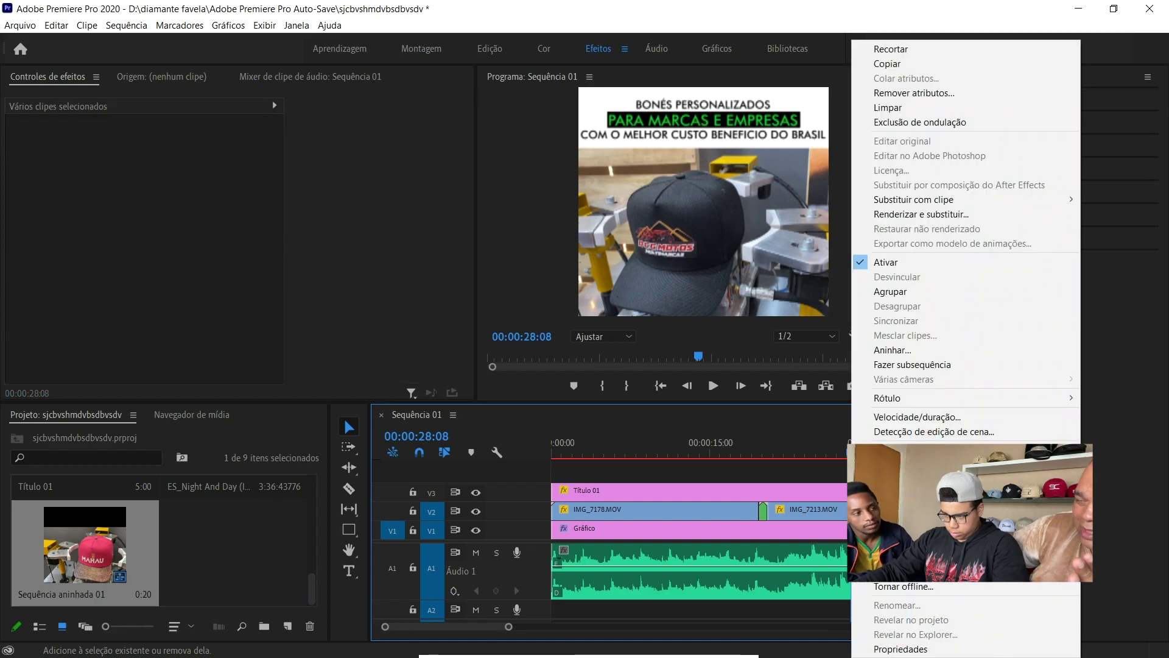
click(893, 350)
click(561, 353)
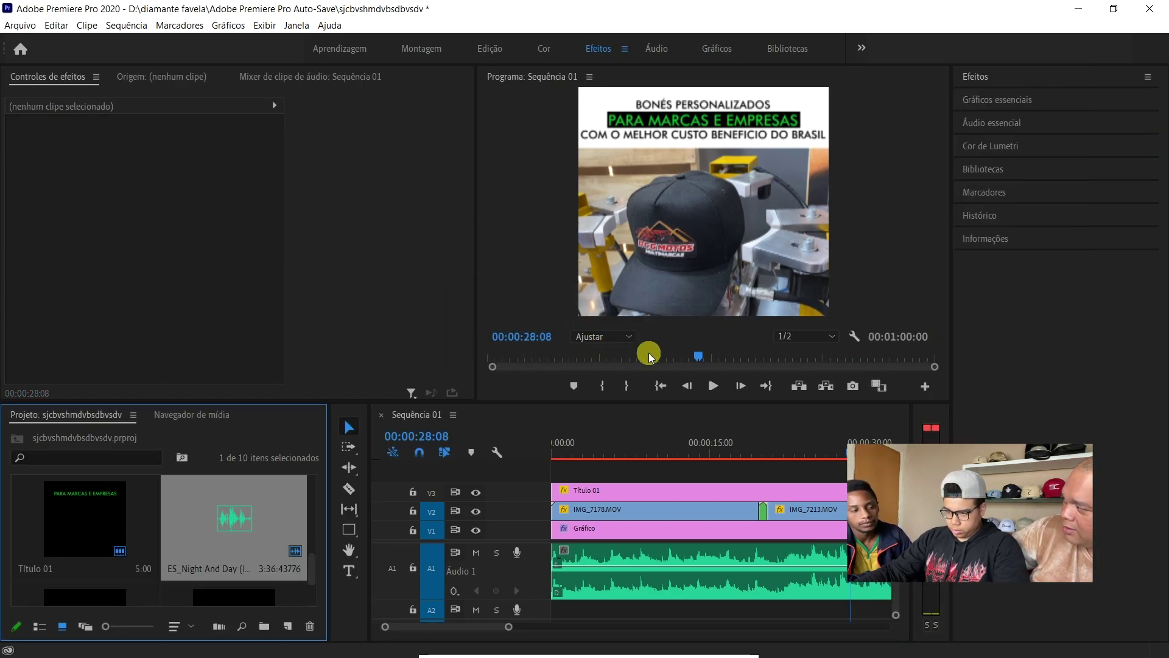
- Cut IMG_7212.MOV on V2 at 00:00:42:02, ten frames after its start
click(692, 409)
key(space)
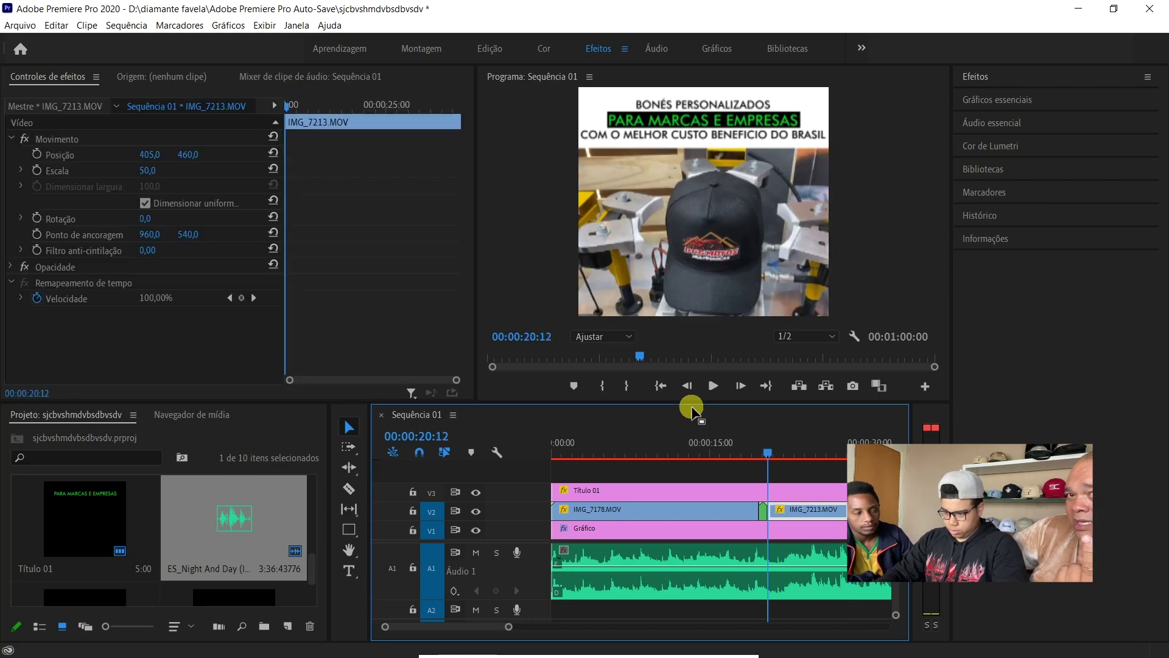
key(Down)
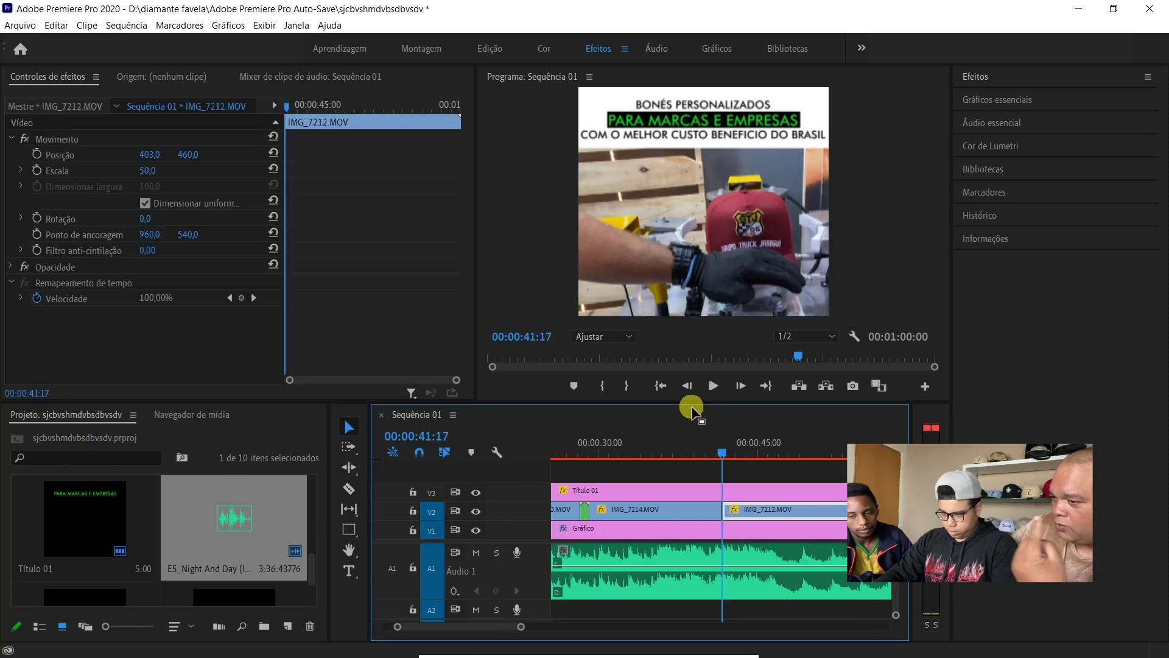
key(c)
click(729, 512)
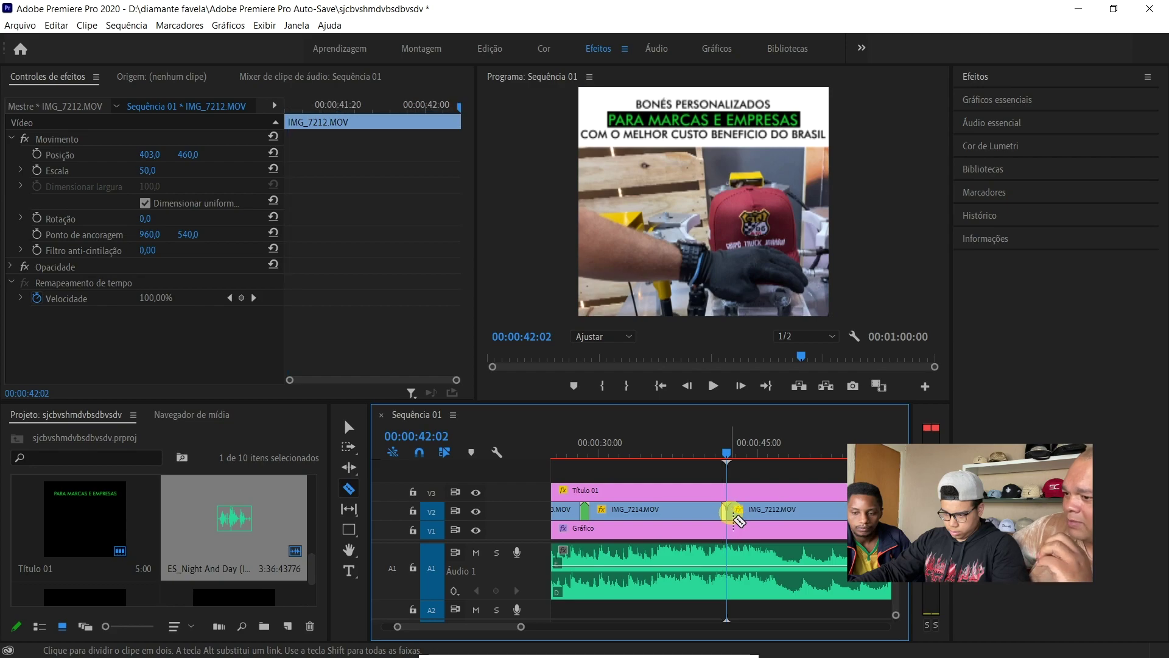
- Cut IMG_7214.MOV on V2 at 00:00:41:07, ten frames before it meets IMG_7212.MOV
key(Left)
key(Left)
key(Left)
key(Left)
key(Left)
key(shift+Left)
key(shift+Left)
key(shift+Left)
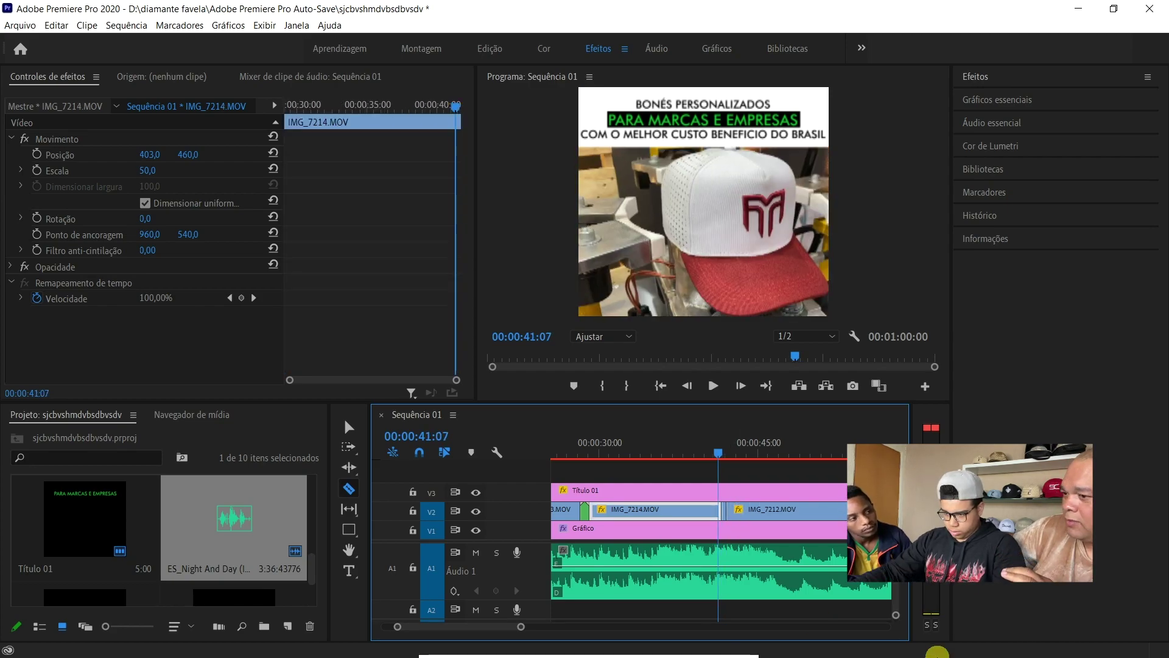
click(718, 516)
- Nest the two short pieces between IMG_7214.MOV and IMG_7212.MOV, keeping the suggested name
key(v)
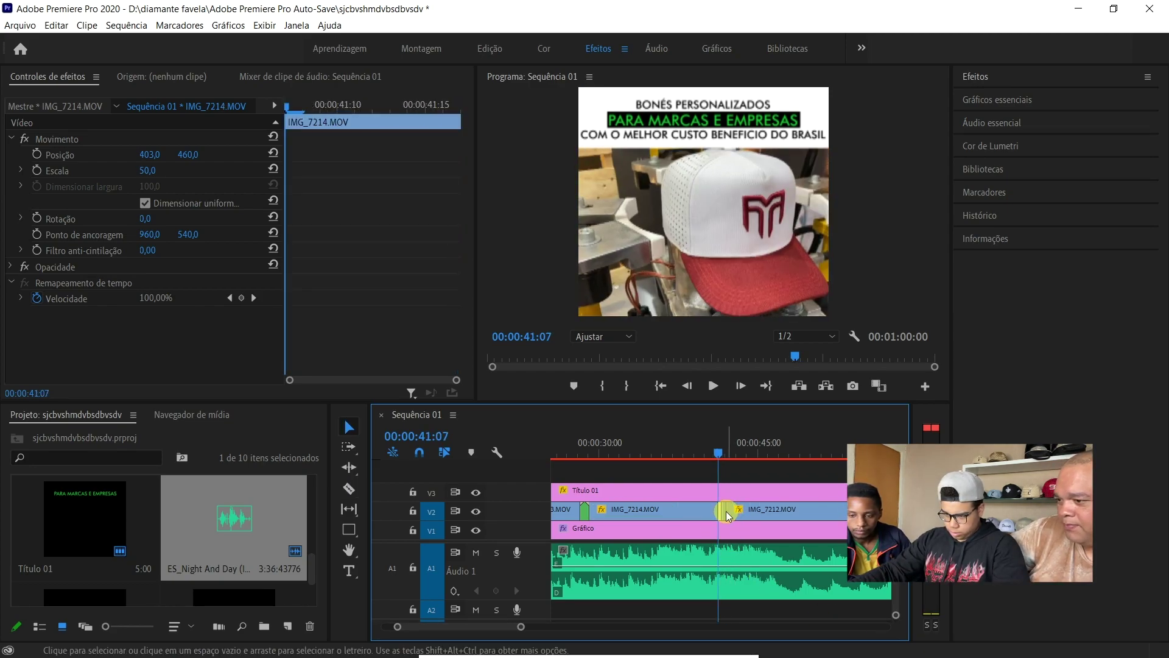
shift+click(723, 510)
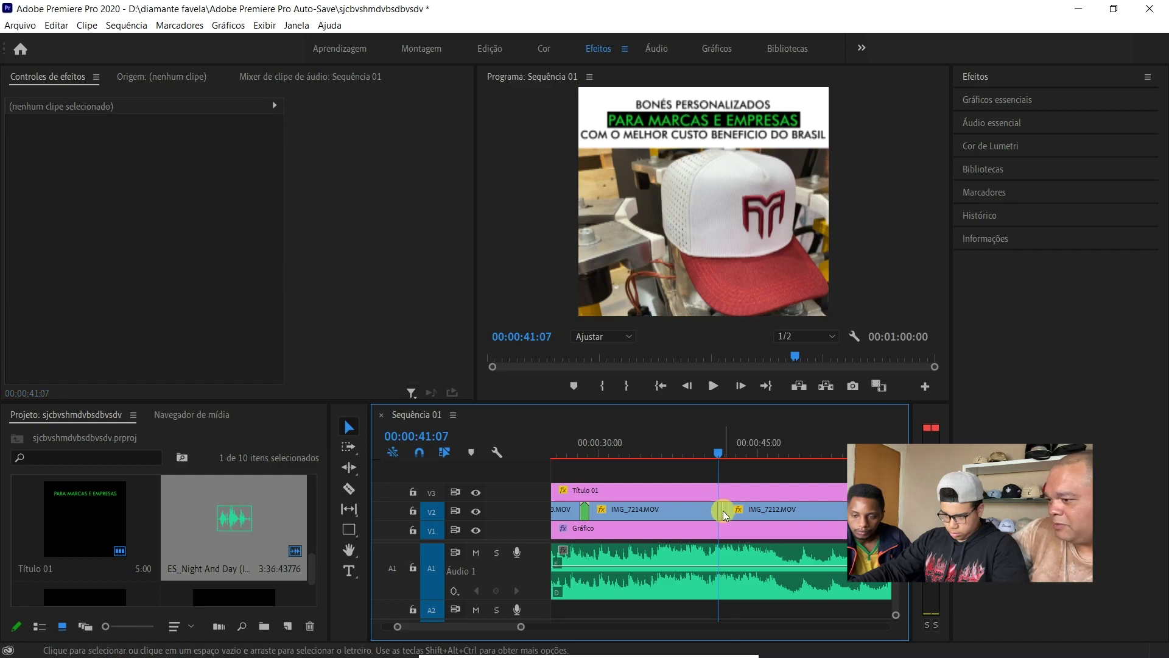
click(722, 511)
shift+click(721, 516)
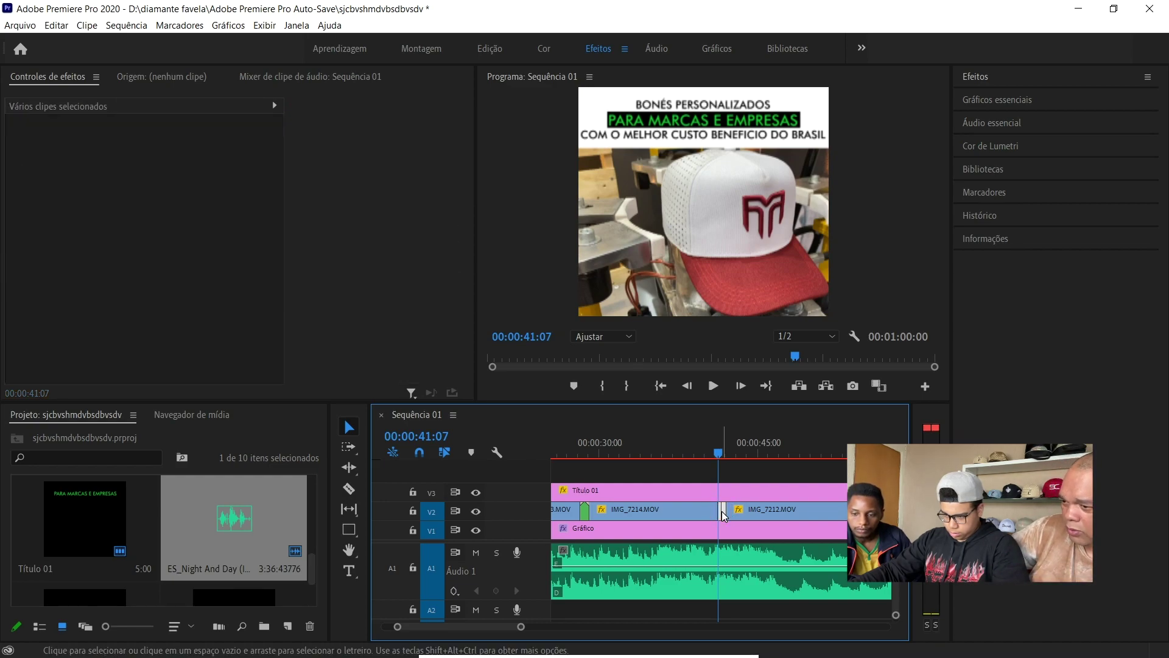
right_click(723, 515)
click(755, 341)
click(558, 357)
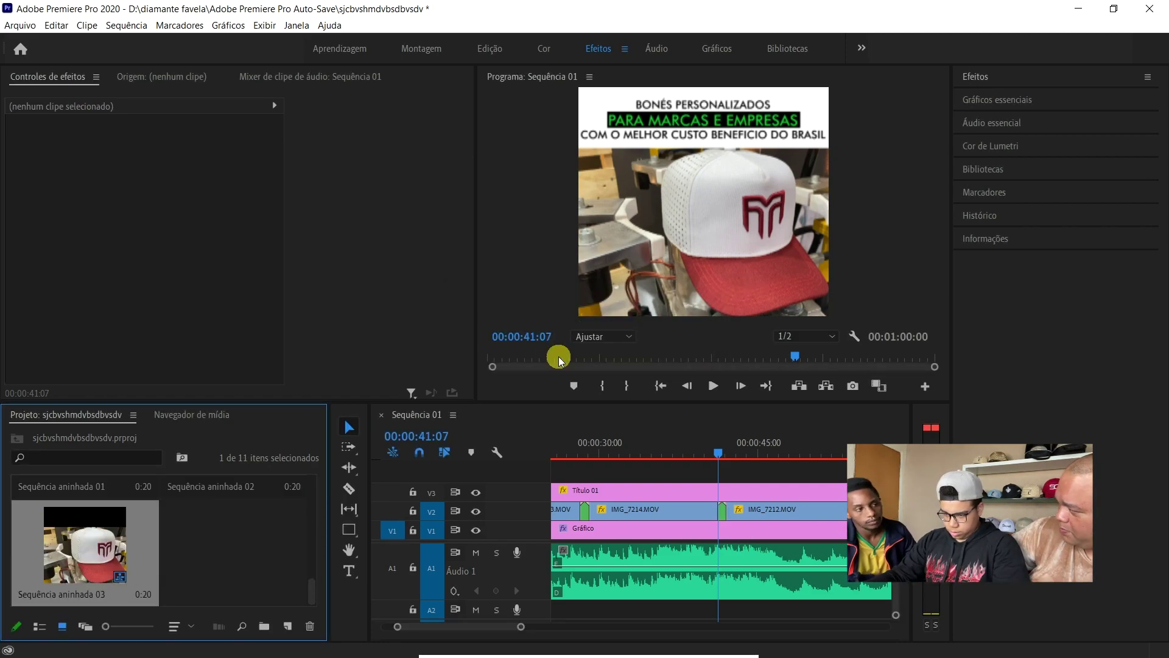
- Step through the edit points to check the three nested clips and show the whole sequence in the timeline
click(644, 416)
key(Up)
key(Down)
key(Down)
key(Down)
key(Up)
key(Up)
key(Up)
key(Up)
key(Up)
key(Up)
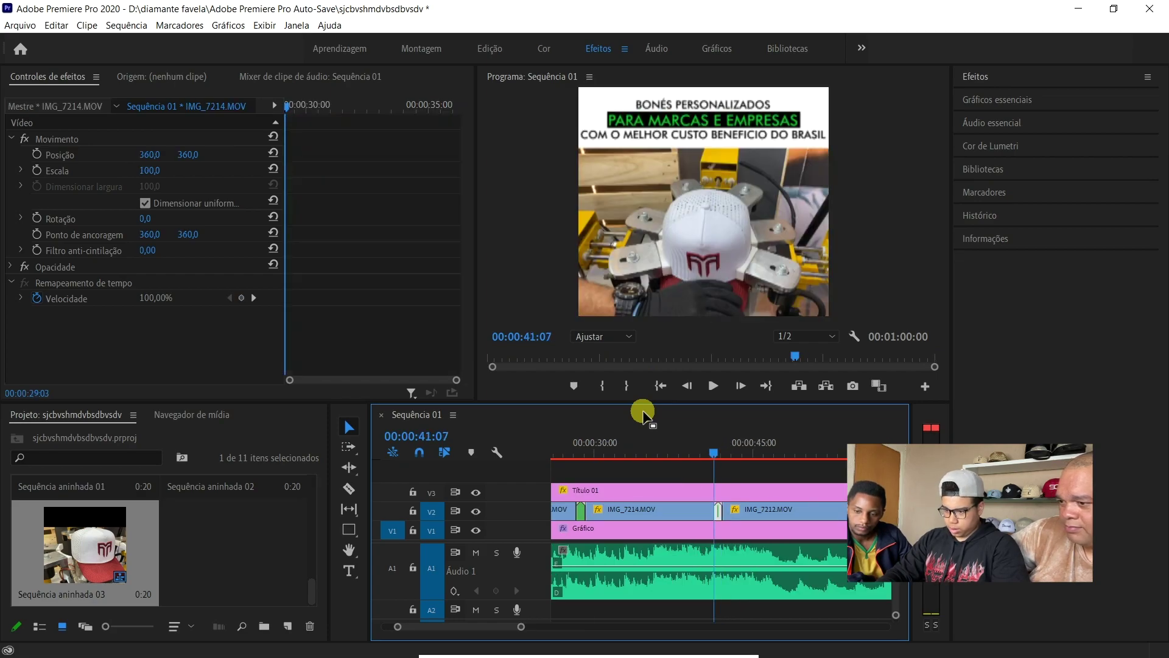
key(Down)
drag(511, 626, 566, 626)
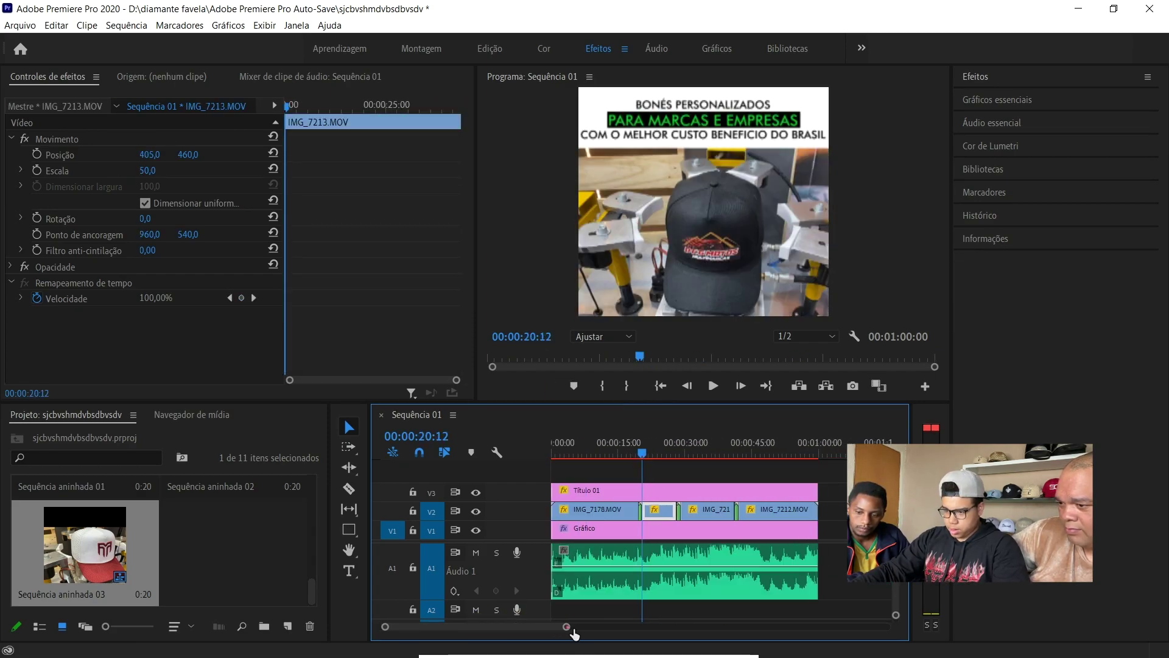
- Apply the WGFX Offset 04 preset to the first nested clip on V2 and WGFX Offset 03 to the second
click(975, 87)
click(964, 116)
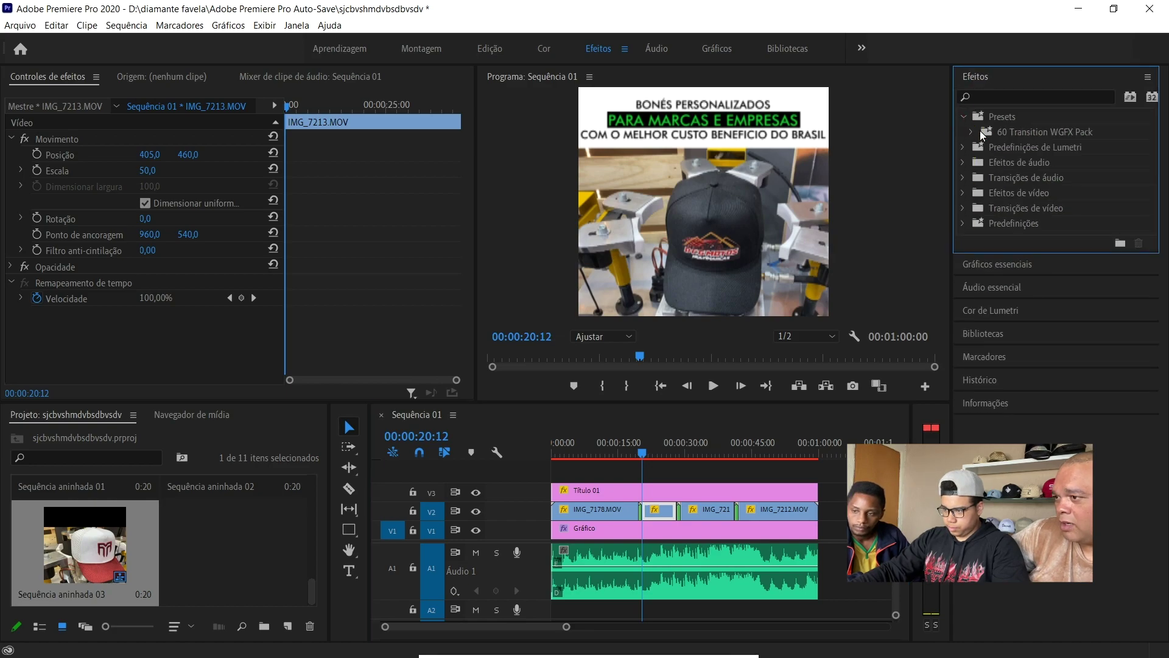
click(981, 132)
click(970, 132)
click(977, 178)
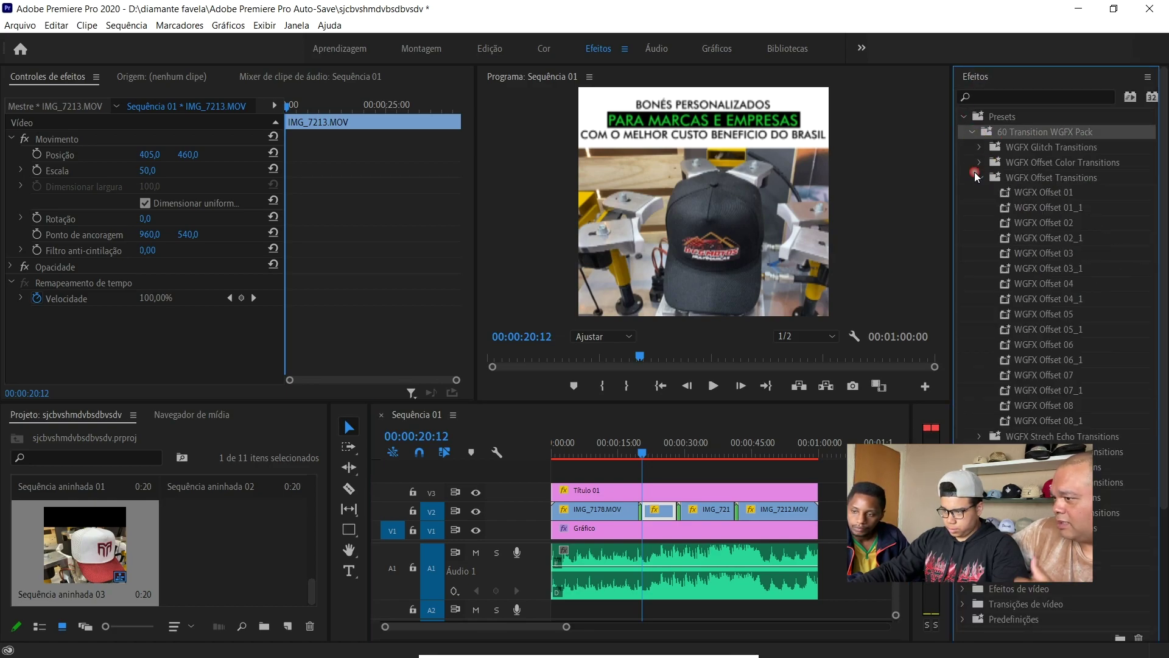
drag(1041, 283, 650, 519)
drag(1038, 253, 689, 520)
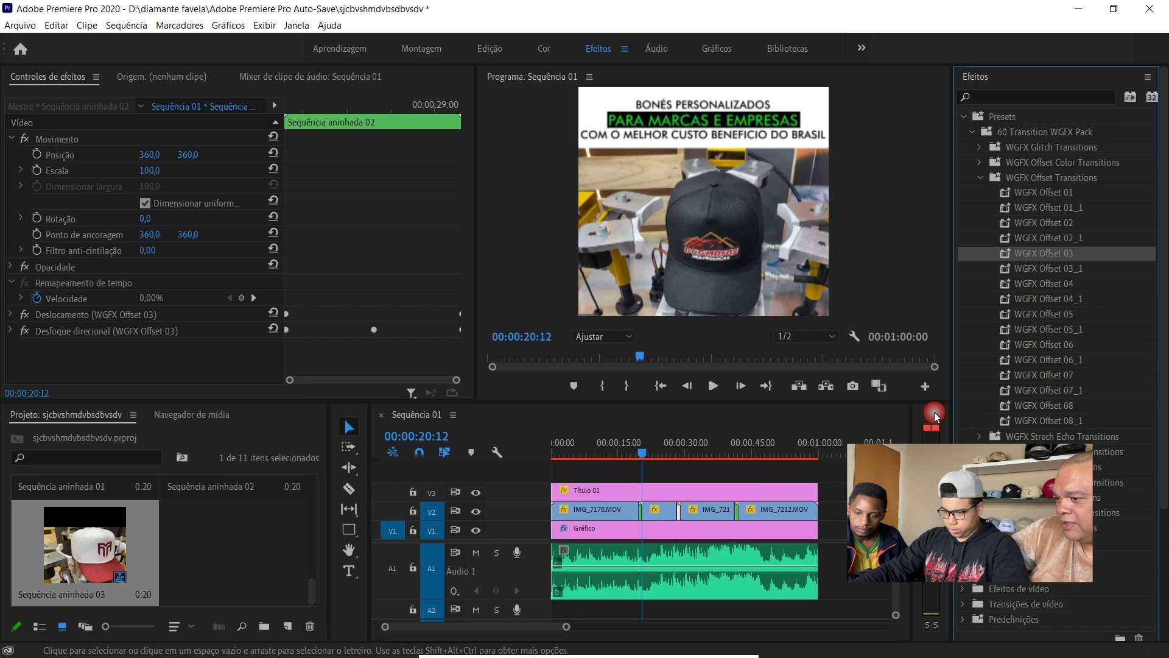
- Apply the WGFX Offset 04 preset to the third nested clip and add a transition at the end of IMG_7212.MOV
click(1059, 285)
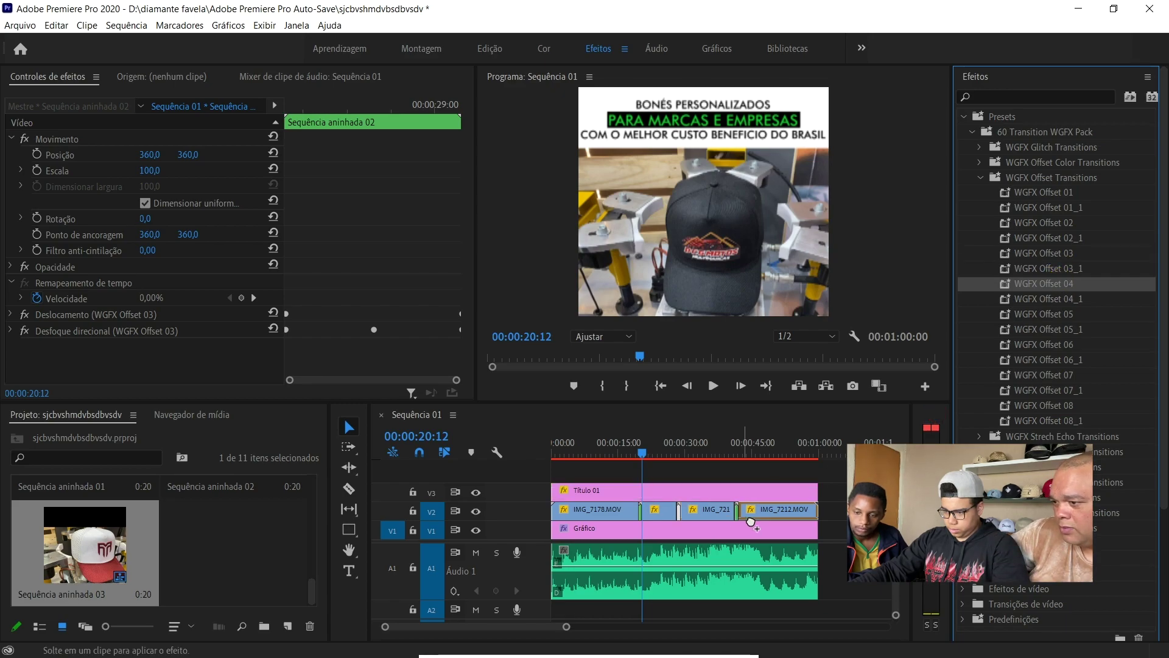
drag(742, 523, 743, 522)
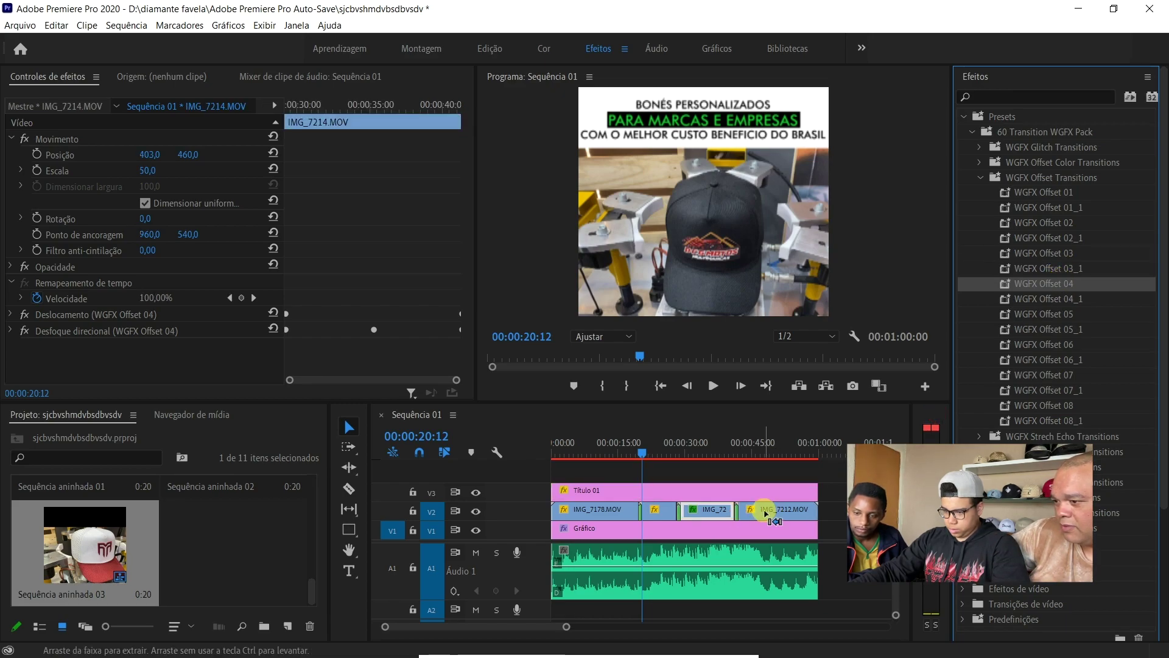
drag(851, 428, 743, 522)
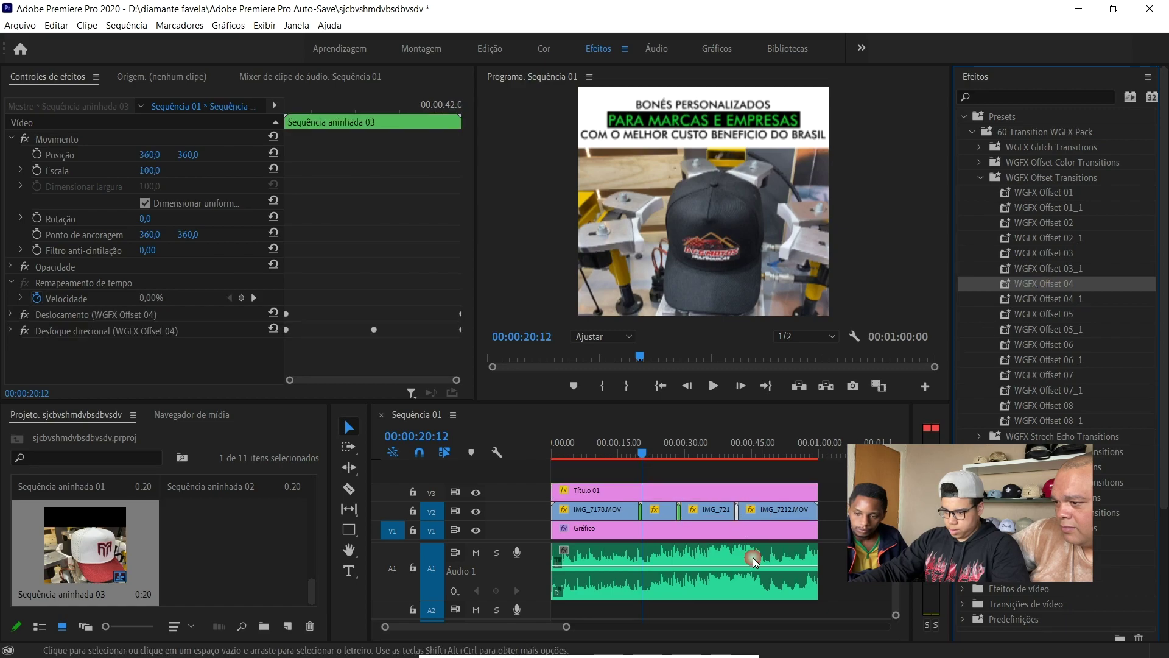
click(807, 510)
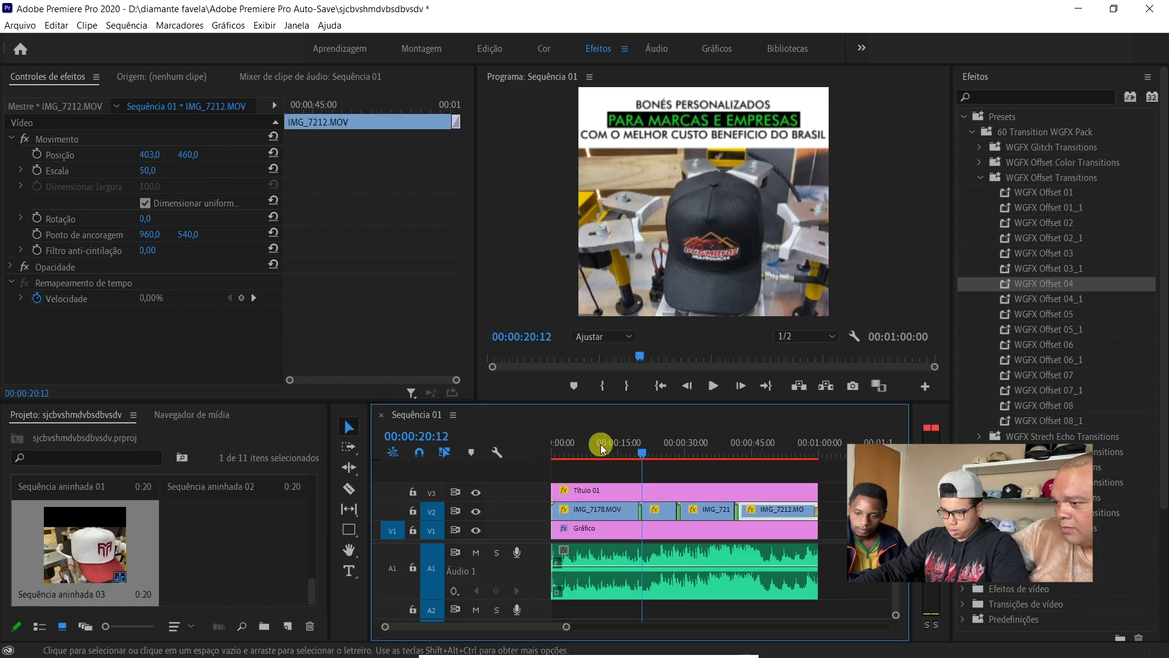
- Play the sequence from the start in full screen to review the transitions, and select the music clip on A1
drag(601, 444, 515, 439)
key(space)
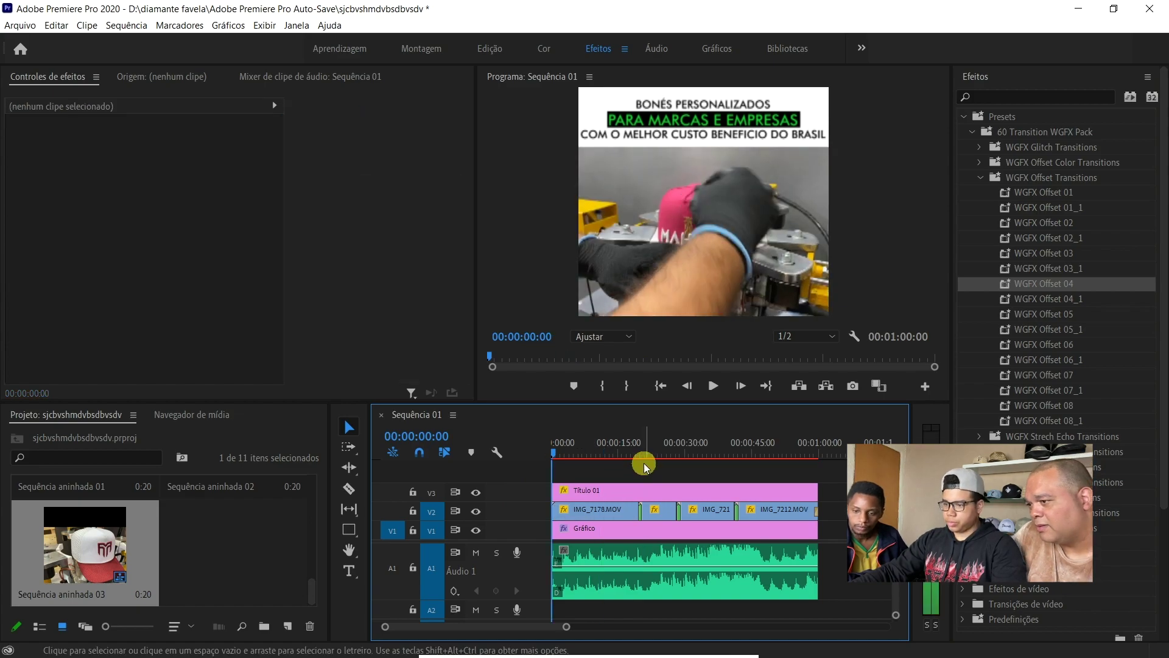
key(ctrl+grave)
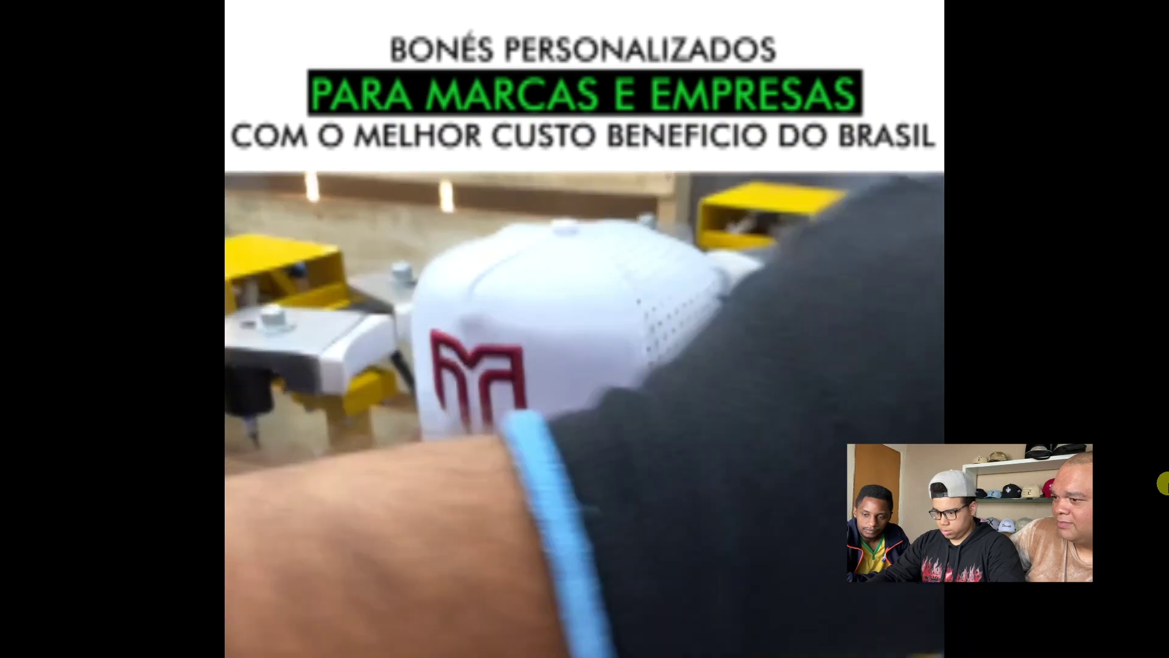
key(Escape)
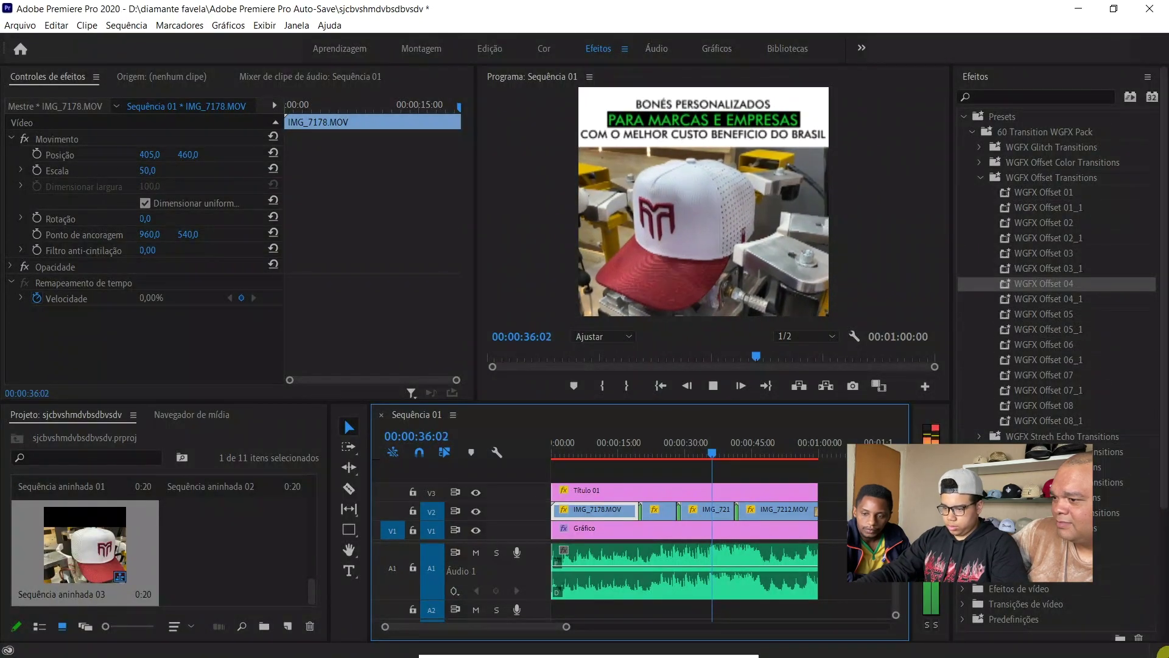
click(777, 548)
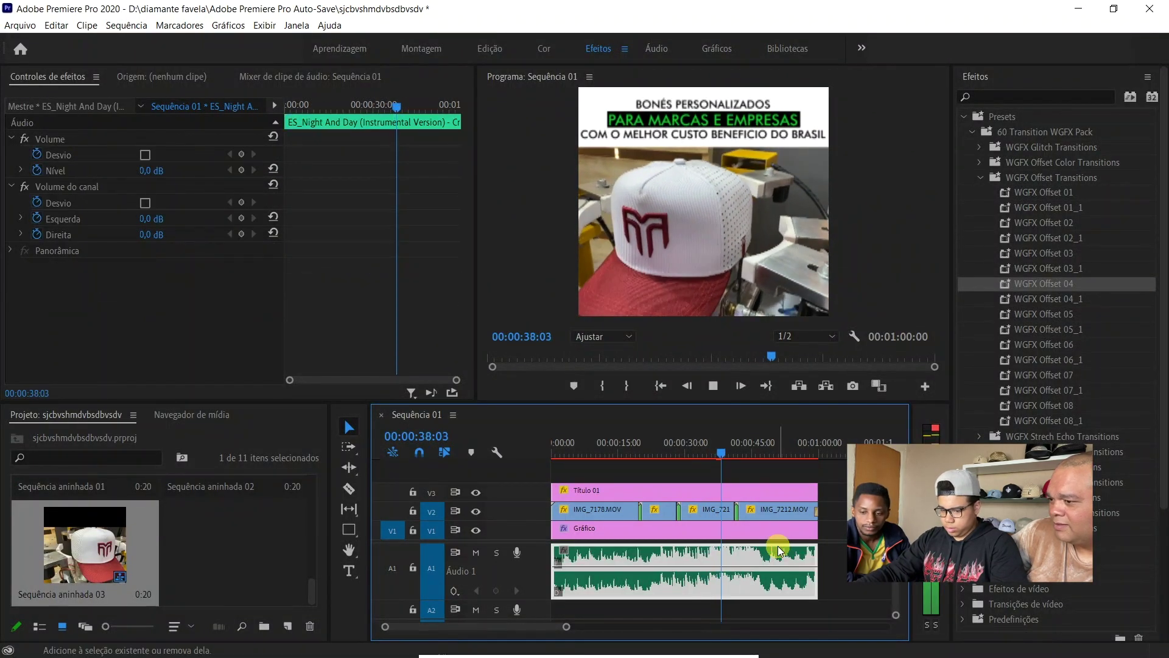
- Review the playing sequence in full screen and return to the editing workspace
click(553, 576)
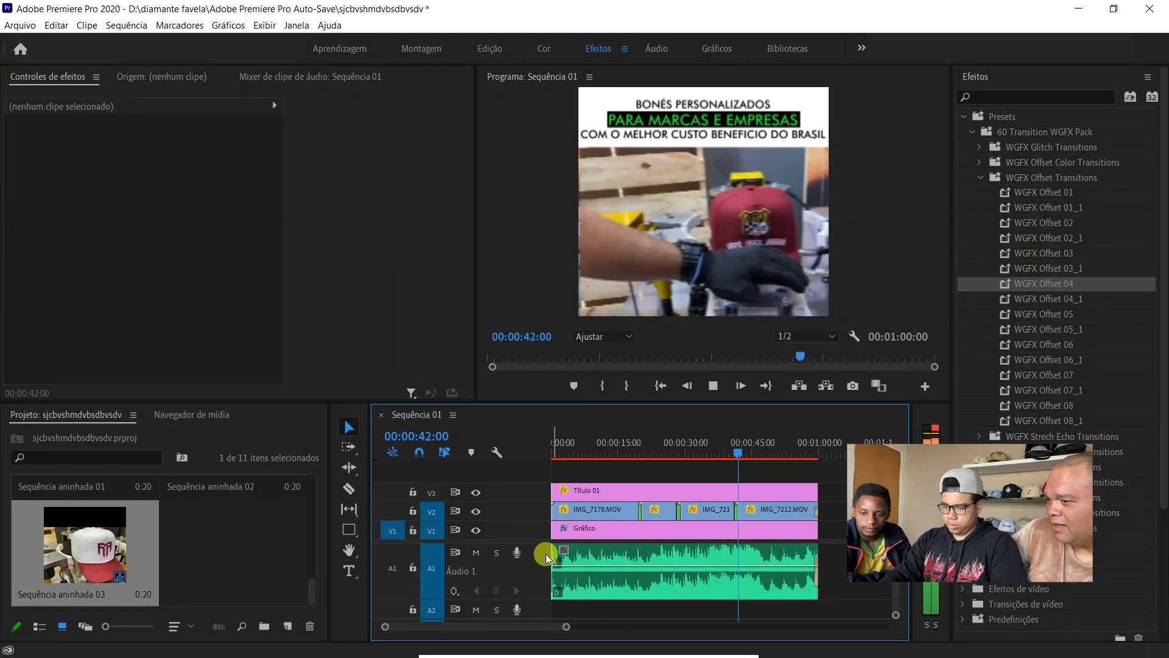
key(ctrl+grave)
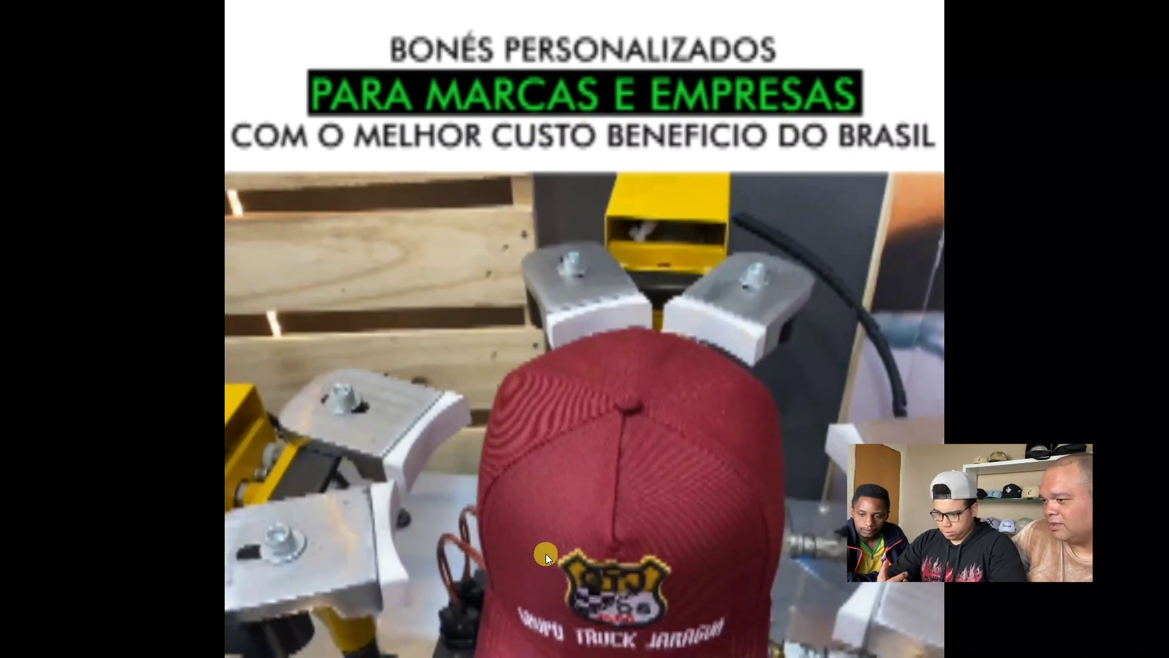
key(ctrl+grave)
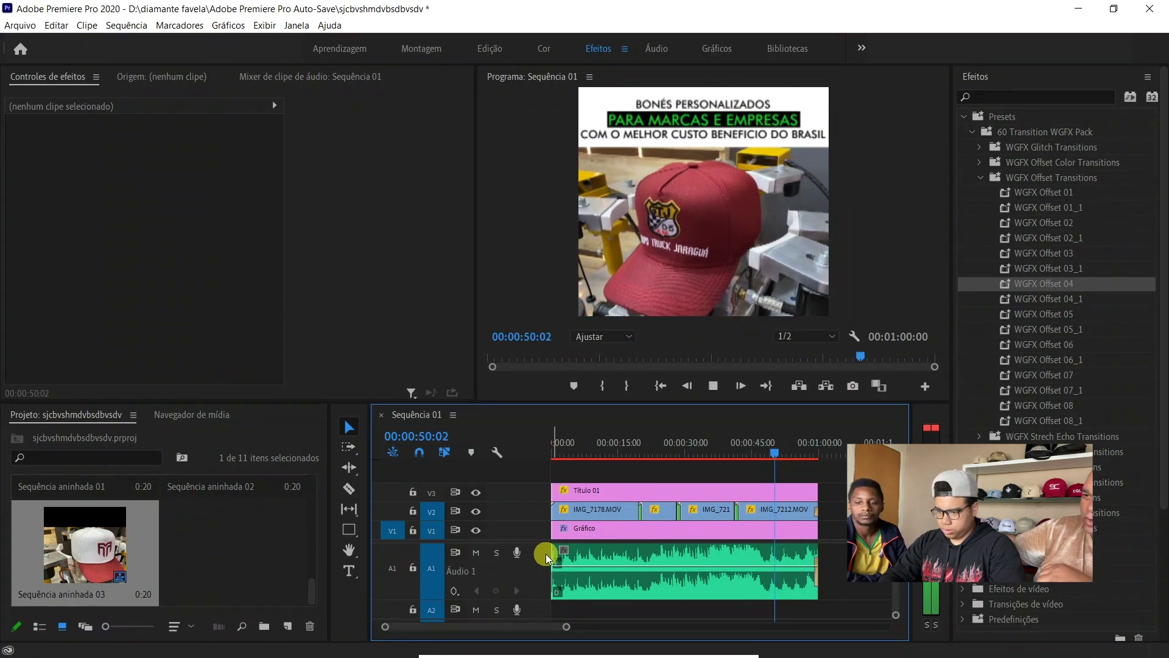
- Lengthen the constant power fade at the end of the music clip on A1 to 00:00:02:13
drag(565, 627, 656, 627)
click(803, 573)
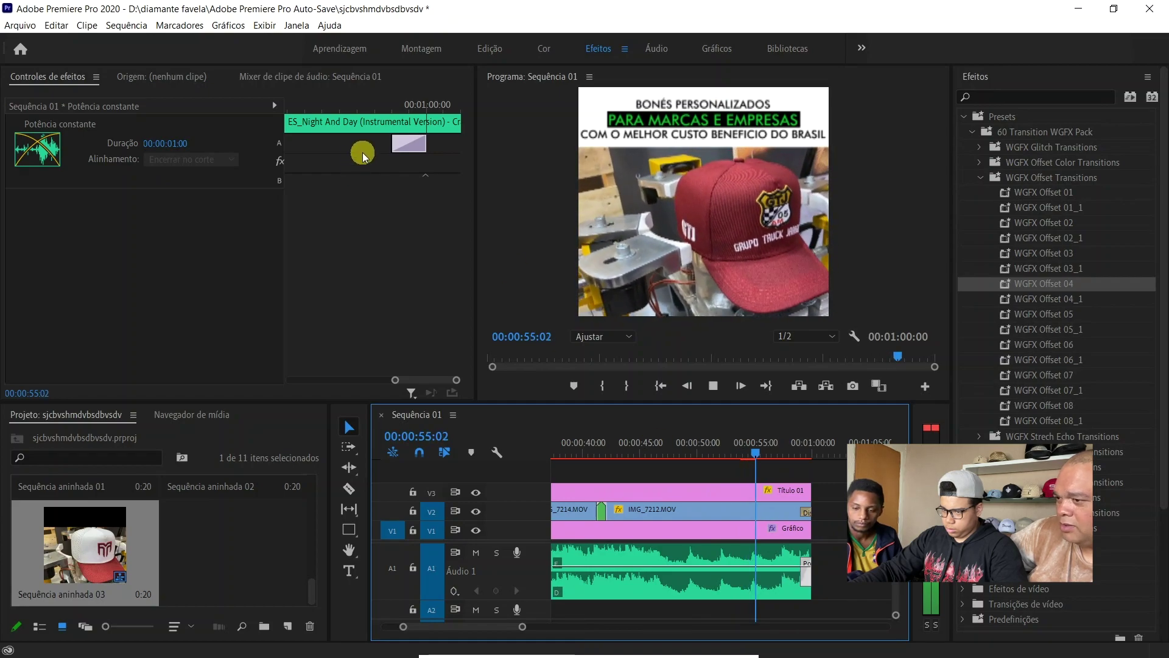
click(396, 145)
drag(392, 144, 339, 145)
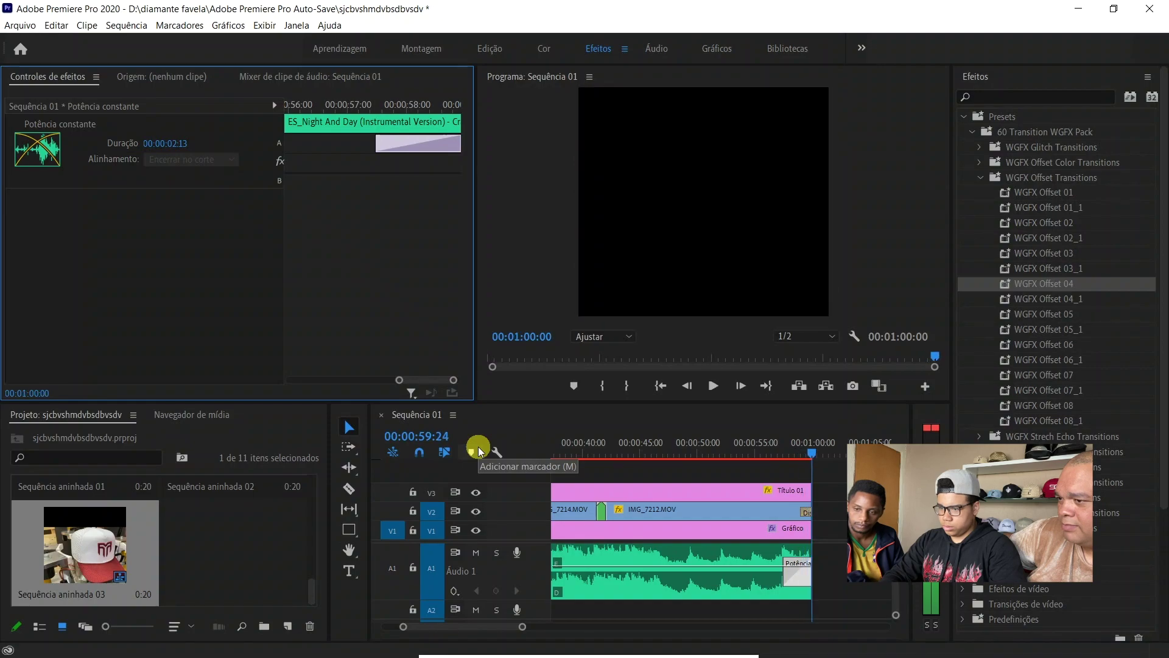
- Add dissolve transitions to the title clip on V3 and the graphic clip on V1, and play the ending
click(712, 488)
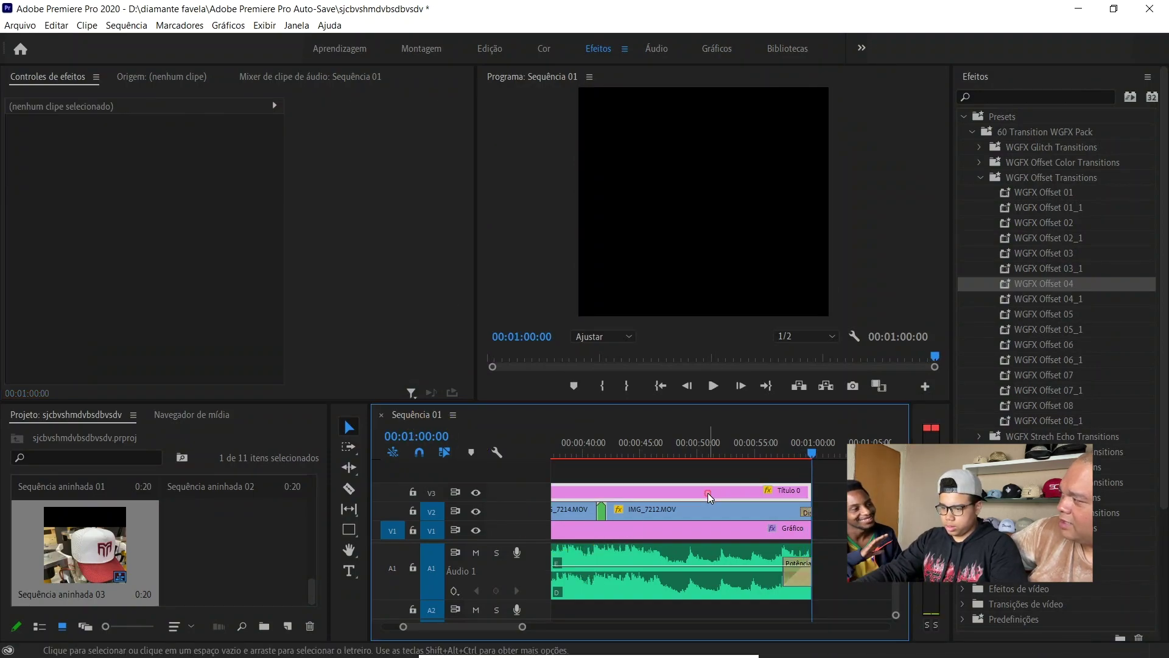
click(763, 534)
click(778, 454)
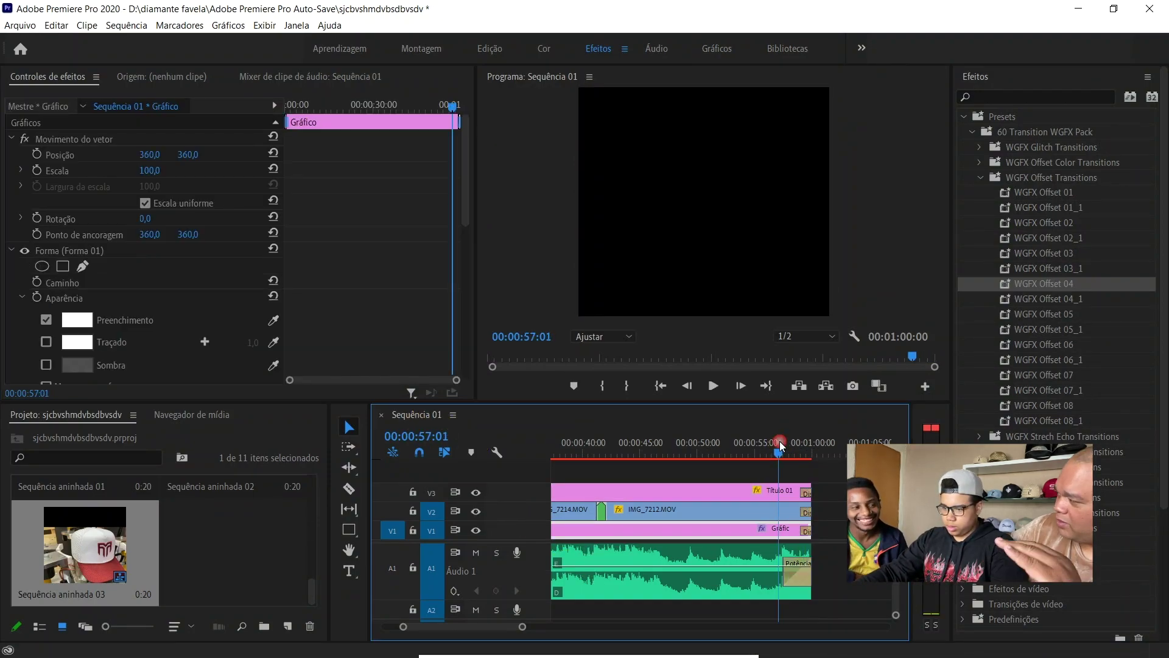
key(space)
click(856, 494)
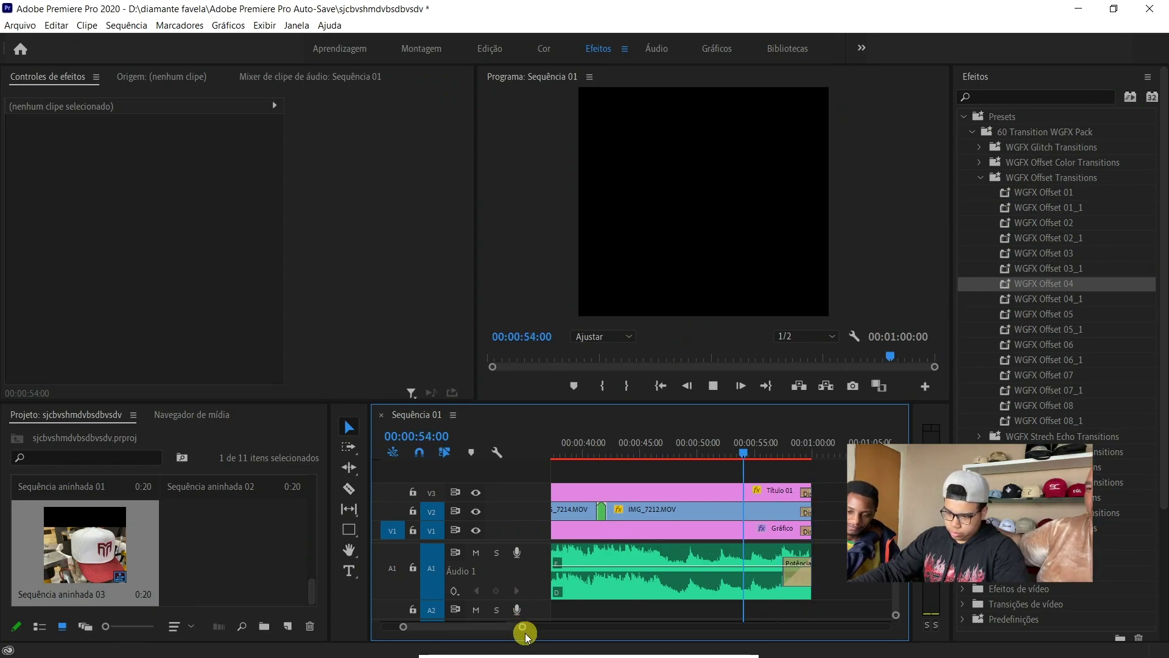
- Stop playback, show the whole sequence in the timeline and return the playhead to its start
drag(524, 628, 593, 625)
key(space)
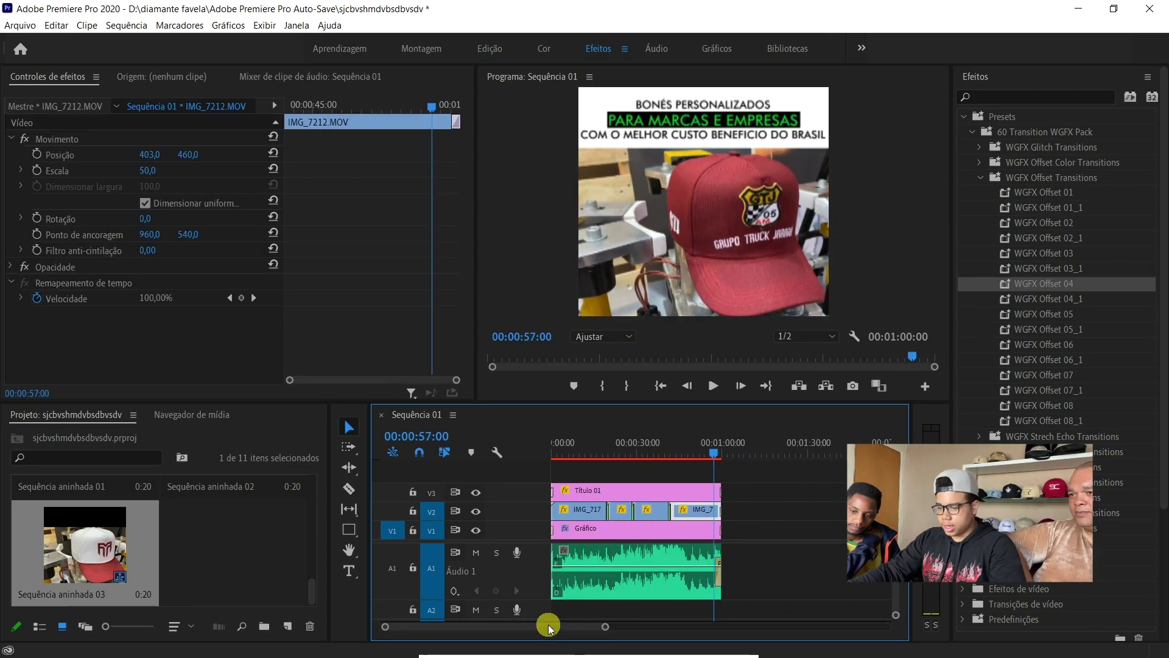
key(Home)
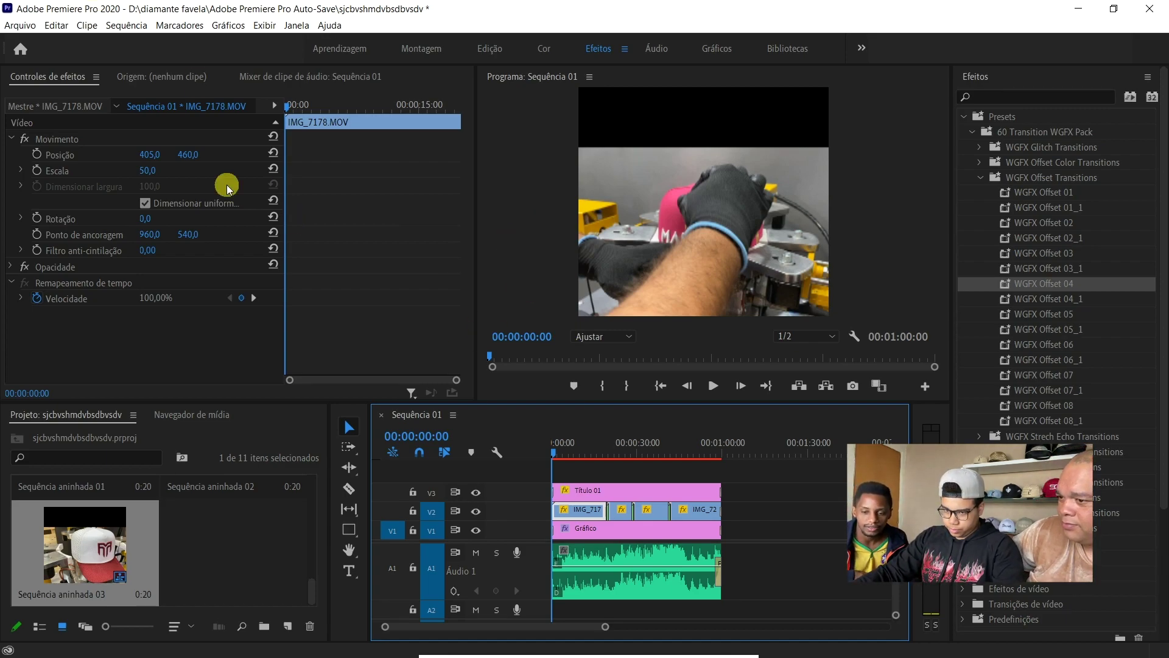
click(343, 418)
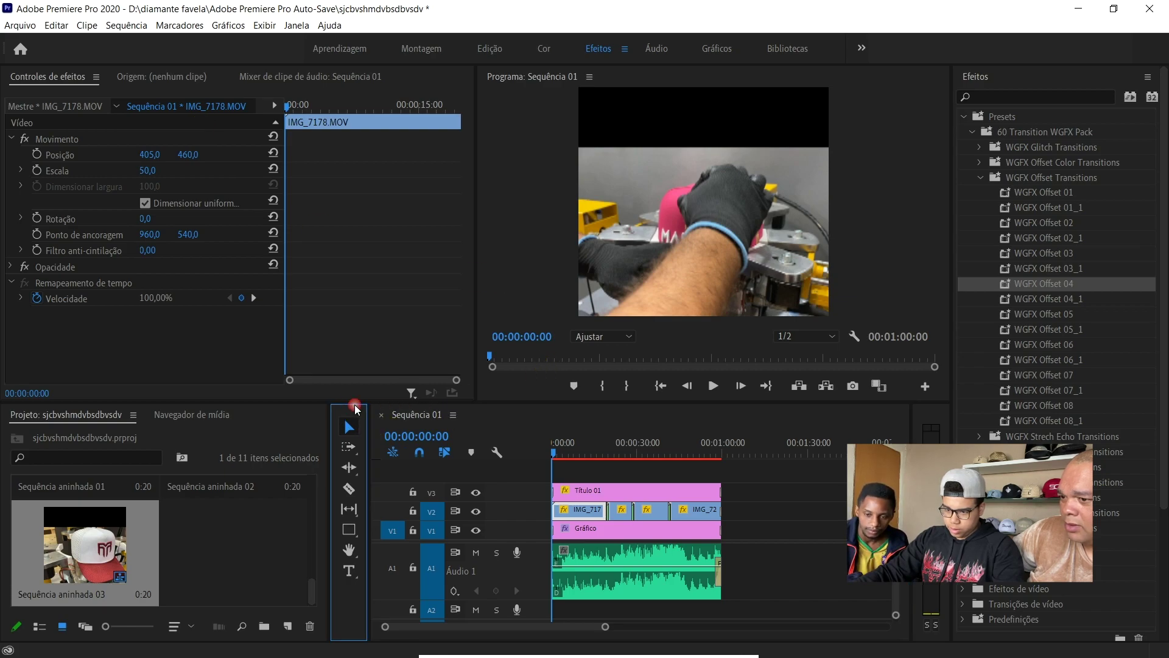
click(537, 413)
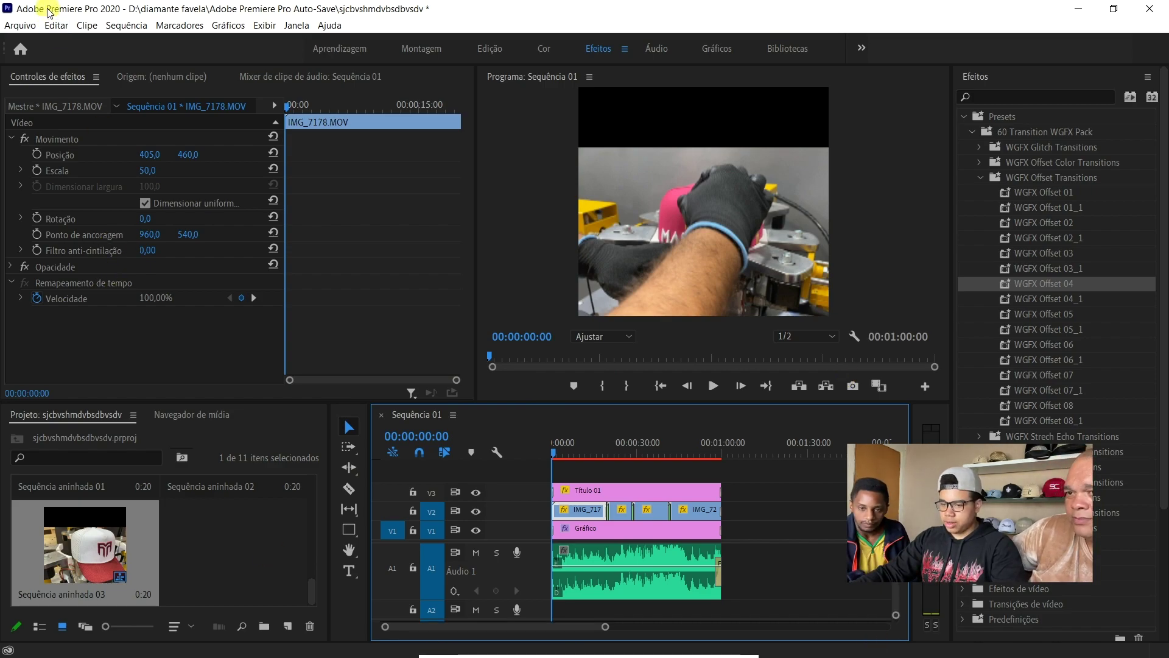
- Open the media export settings for the sequence and choose H.264 as the format
click(15, 28)
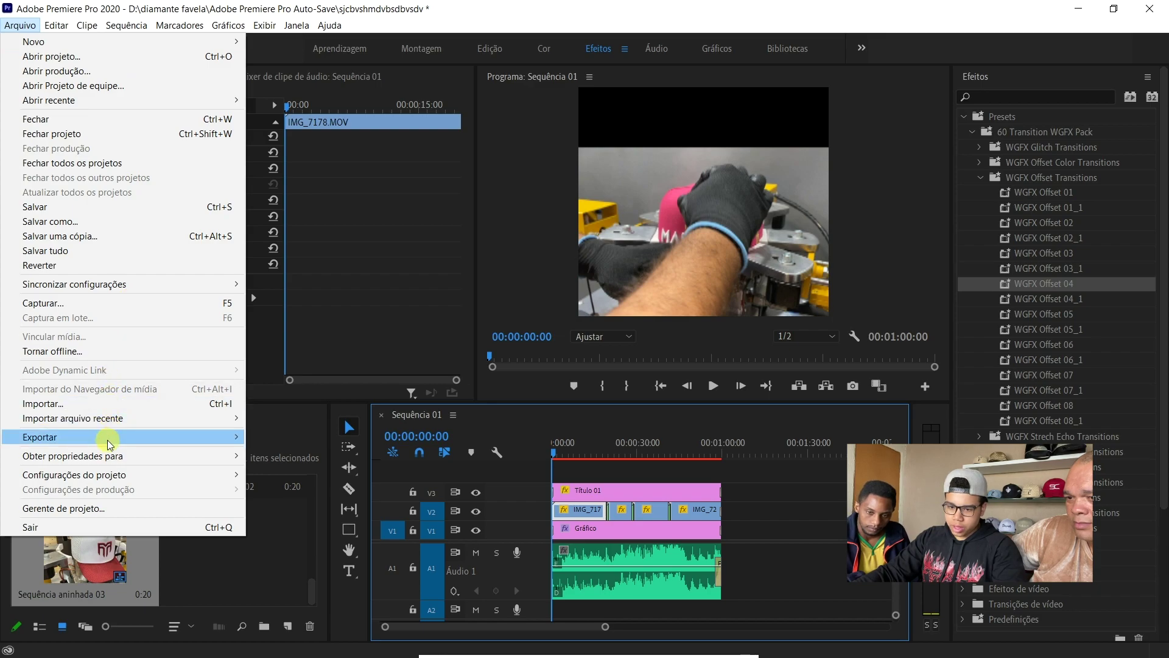
mouse_move(111, 444)
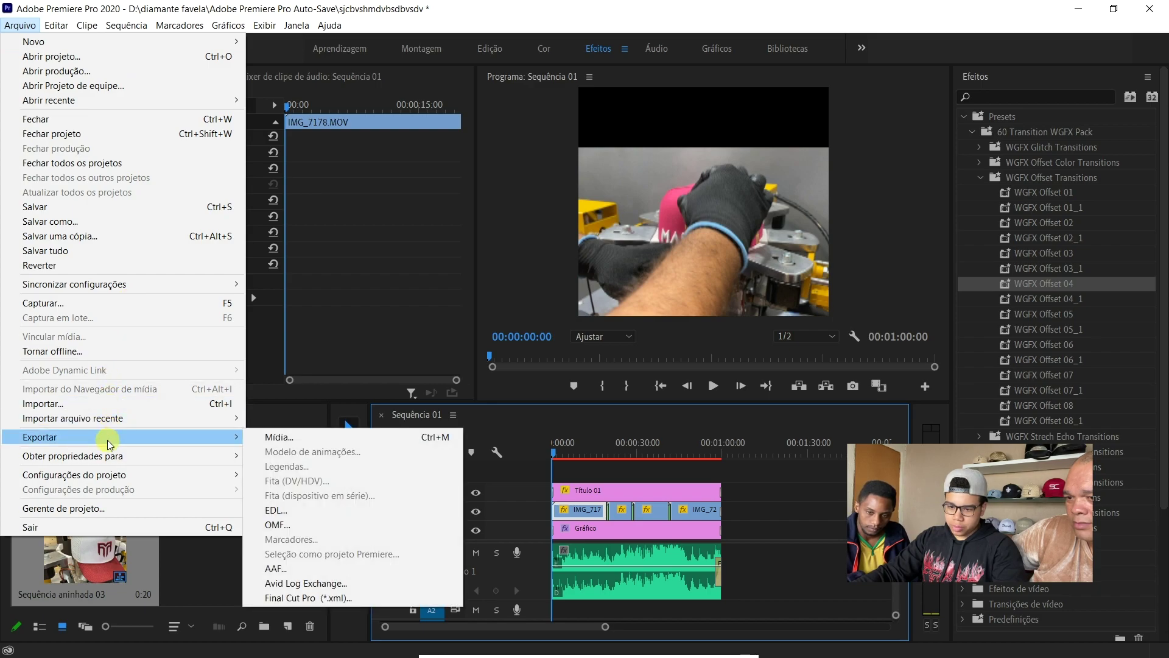
click(315, 445)
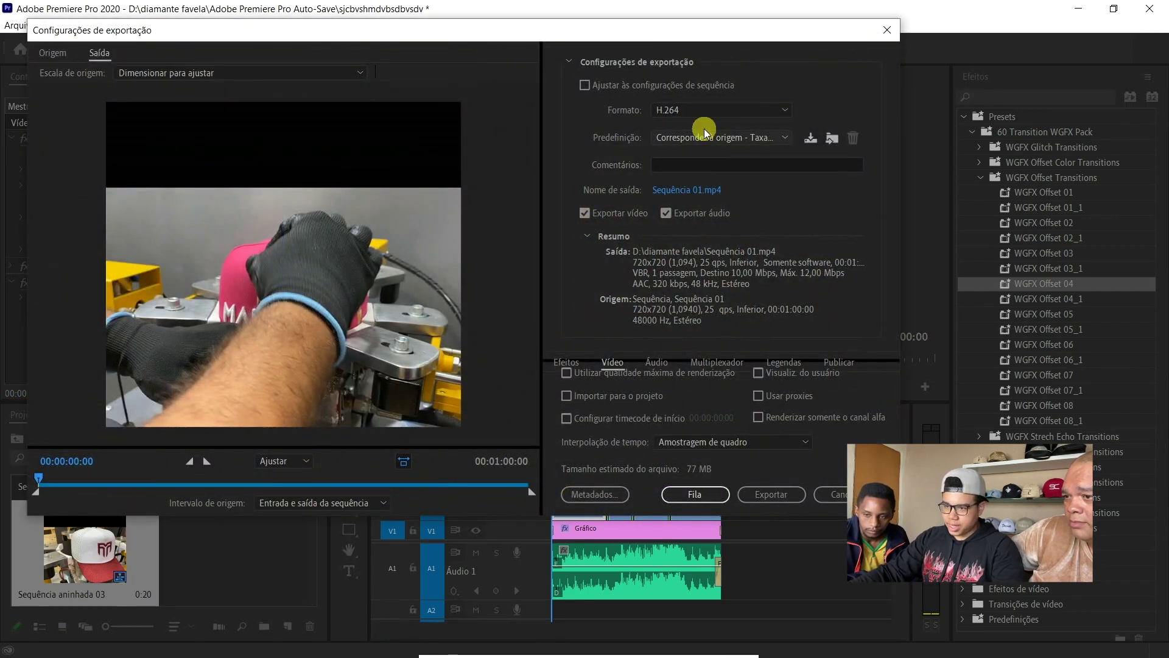
click(675, 113)
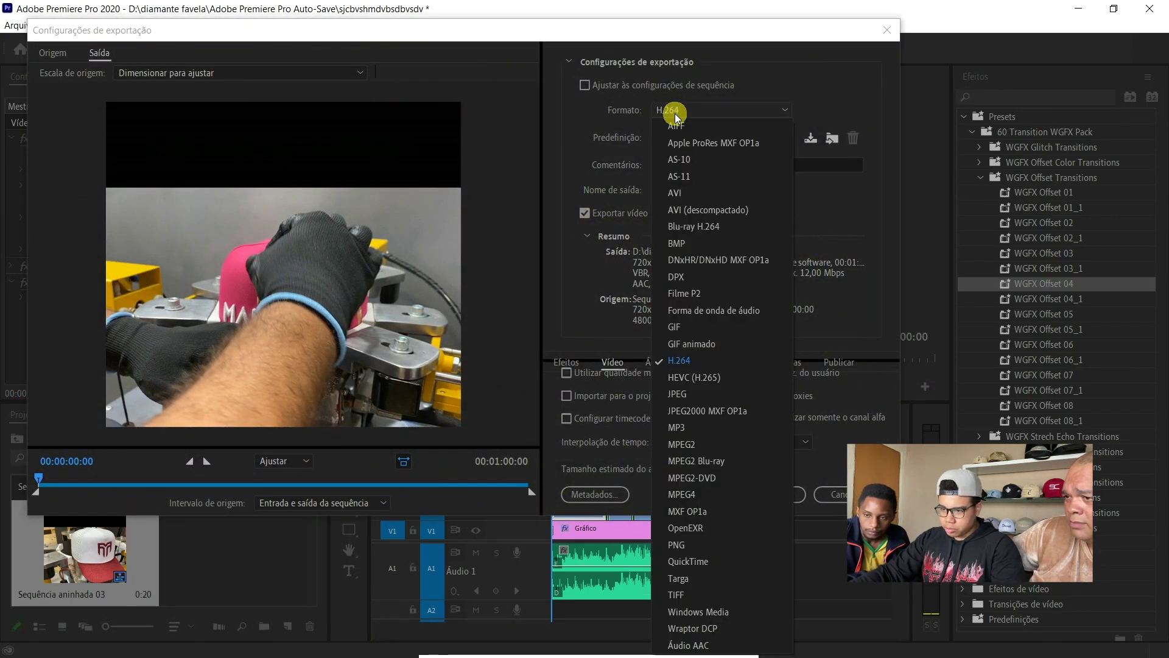
click(700, 364)
- Look through the H.264 export presets and choose the match source, high bitrate preset
click(685, 138)
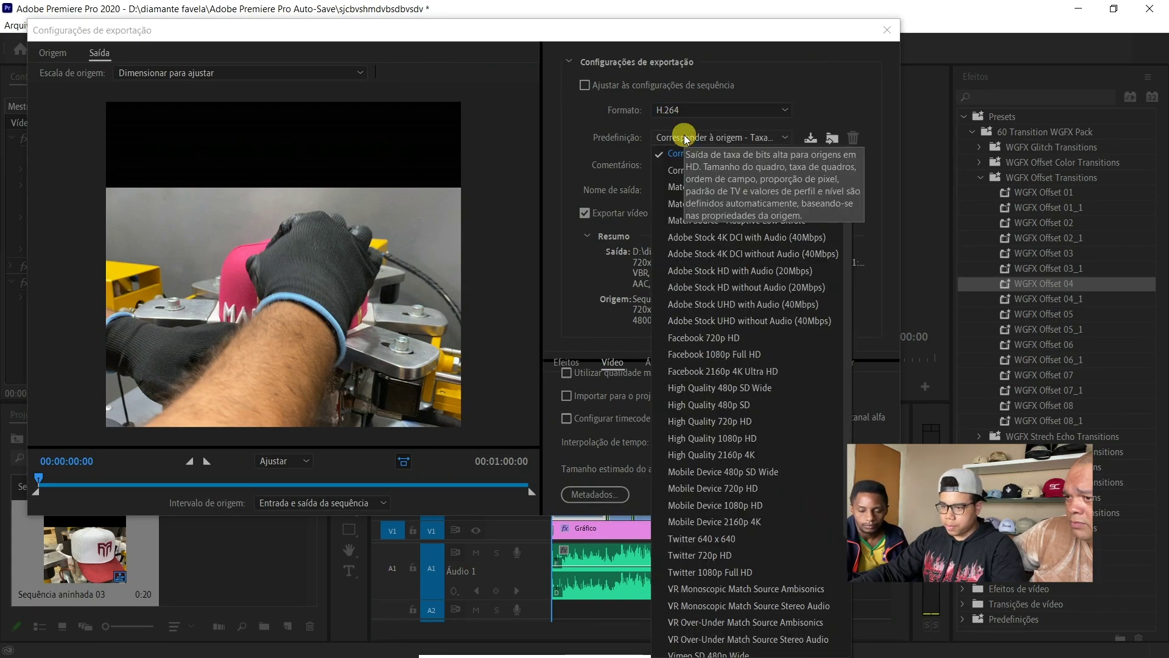
scroll(700, 262, down, 3)
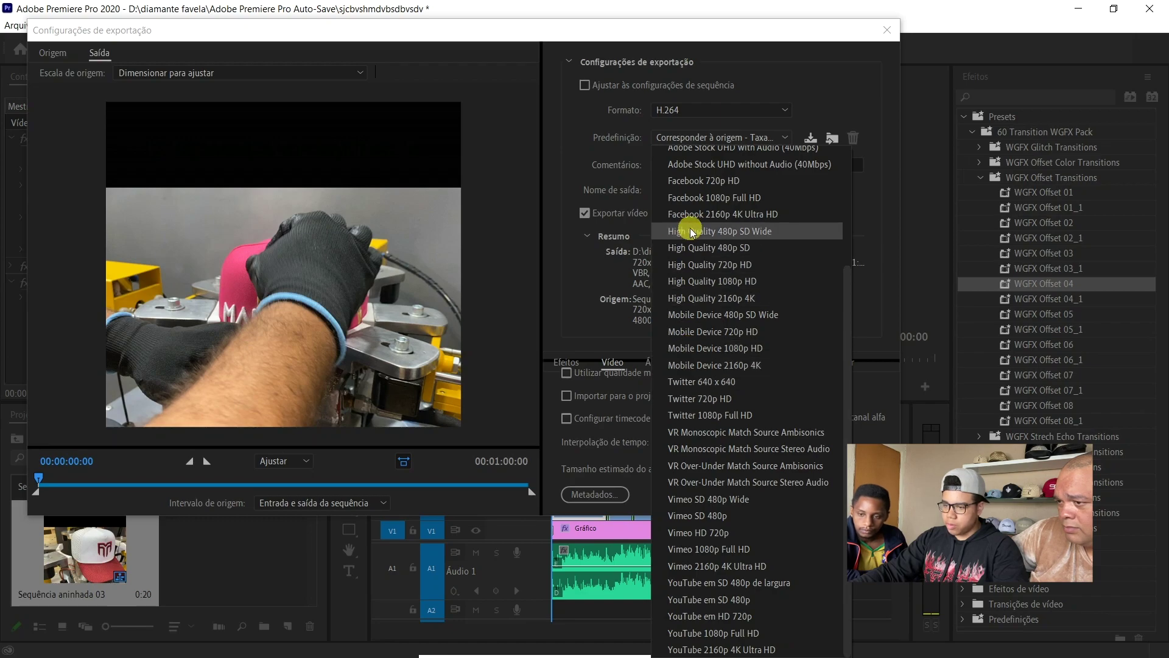
scroll(695, 231, up, 2)
scroll(699, 231, down, 2)
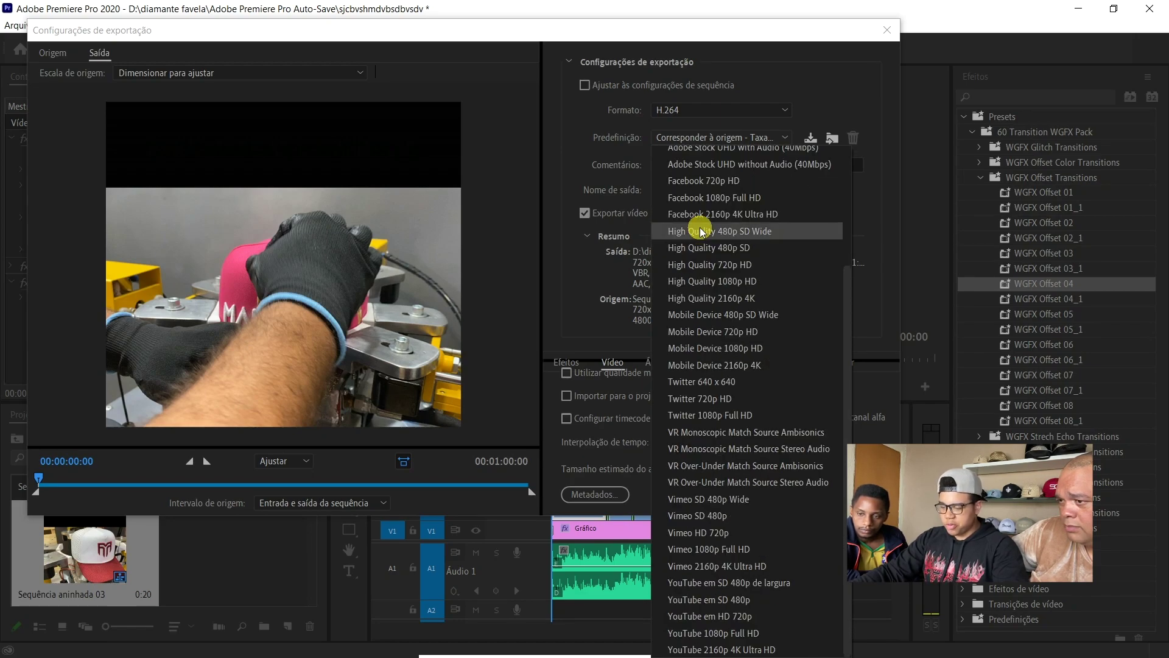
scroll(700, 232, up, 3)
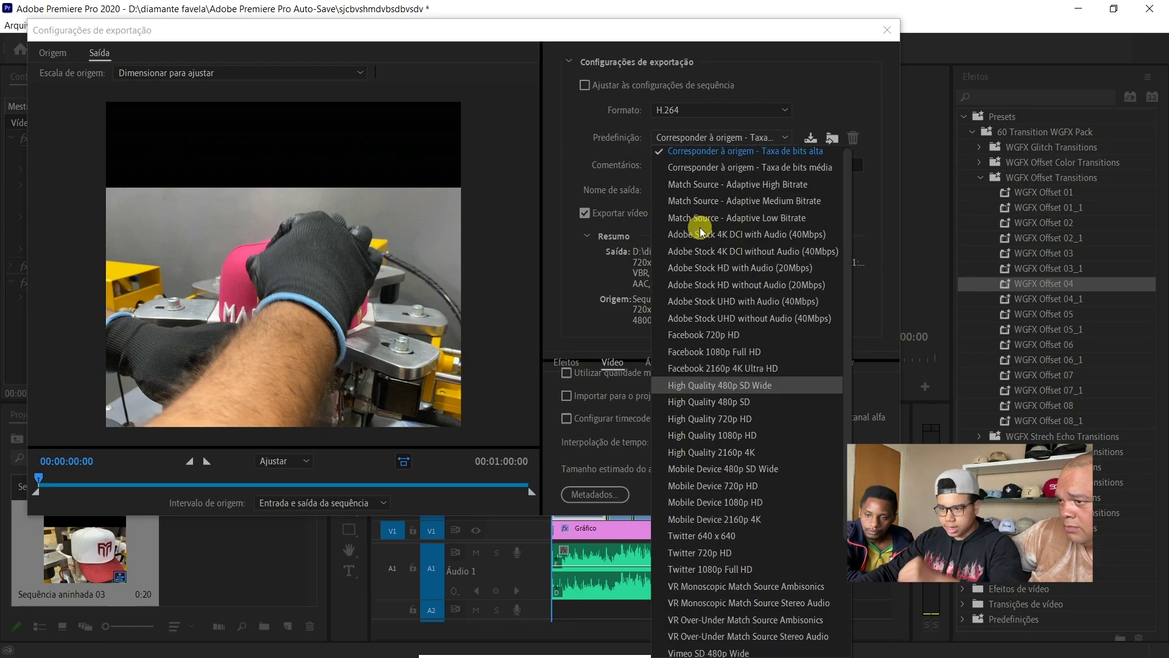
click(726, 155)
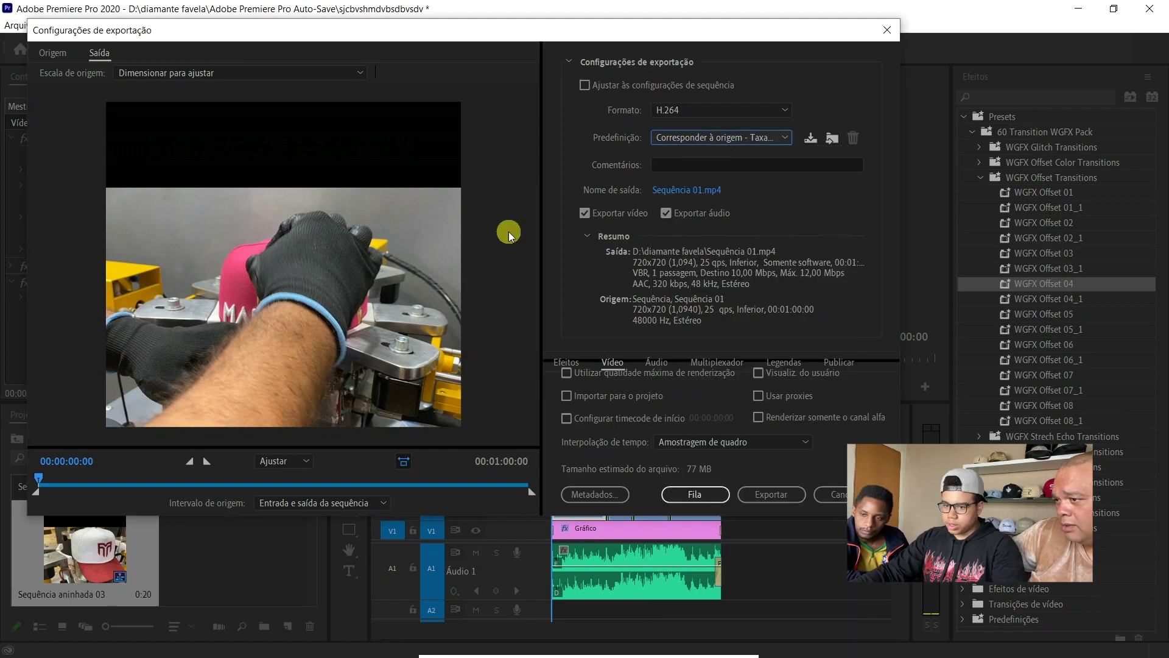
click(732, 206)
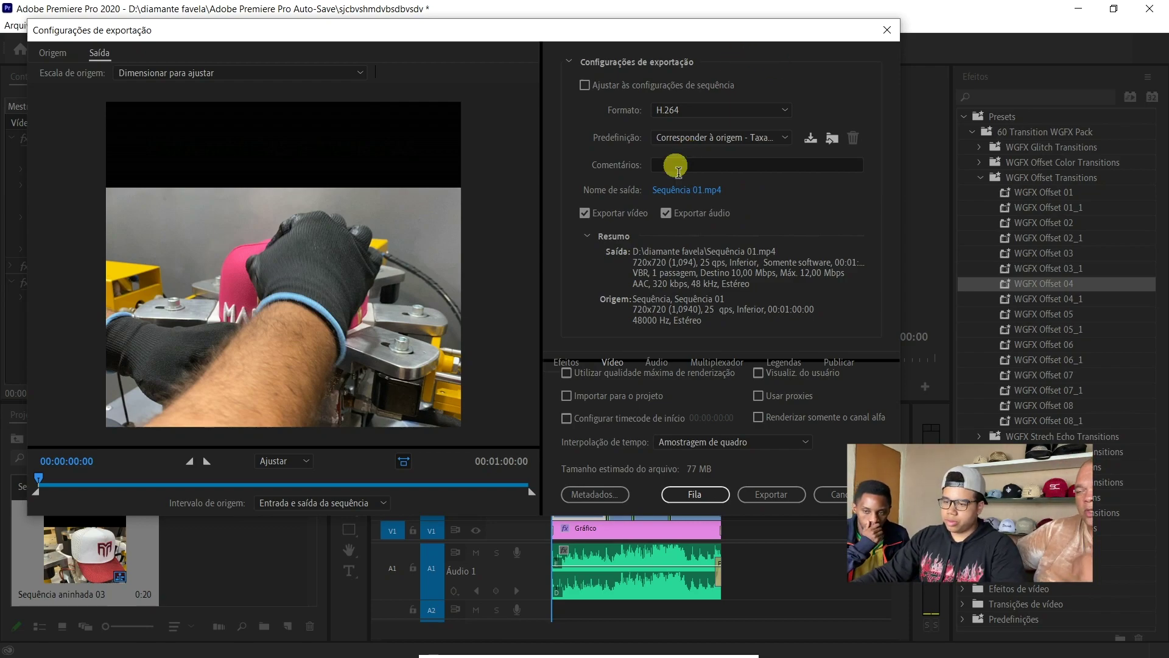
- Name the output BONÉSK VIDEO 1 in the Videos de Bones folder on drive D: and export the video
click(667, 192)
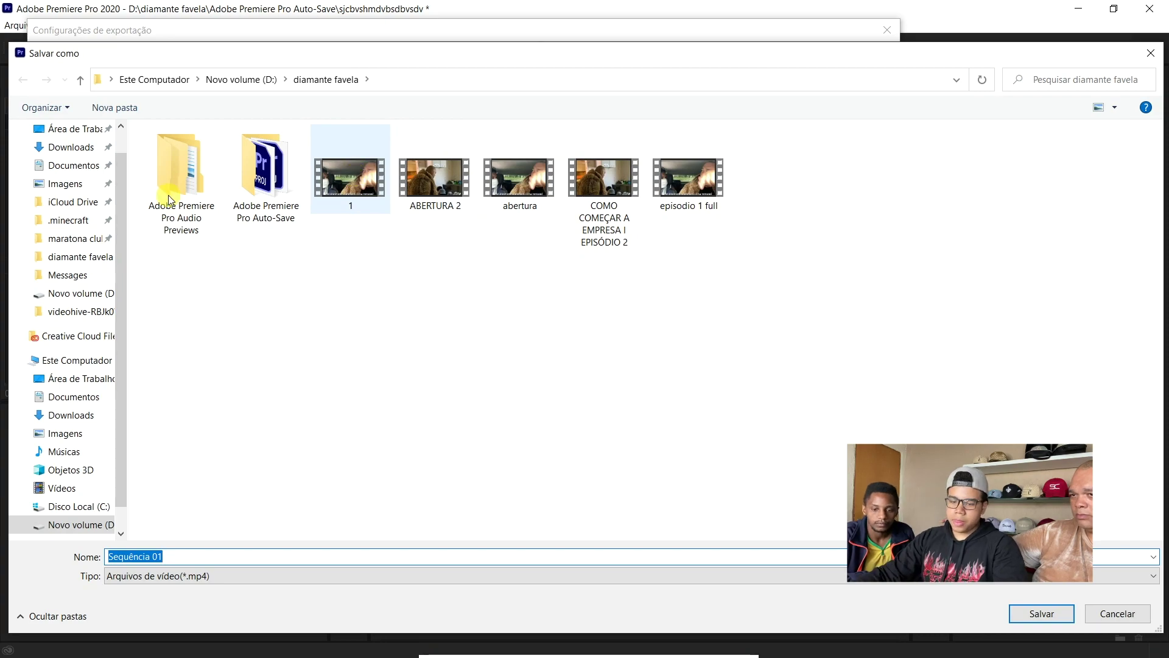
click(74, 526)
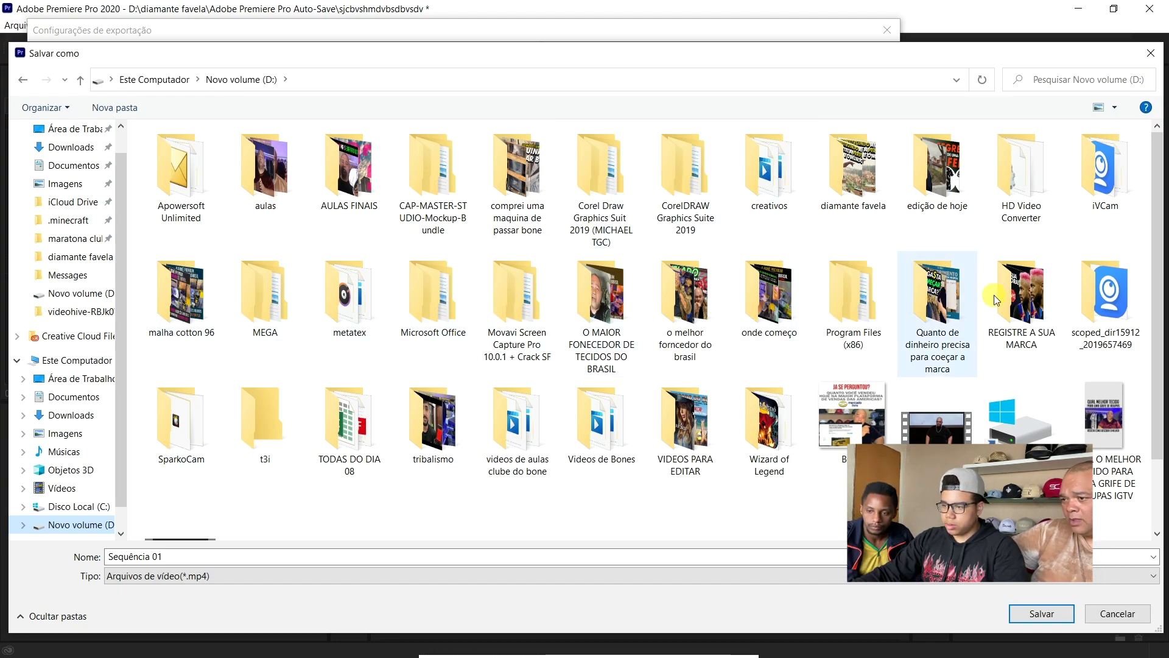
click(613, 405)
double_click(613, 407)
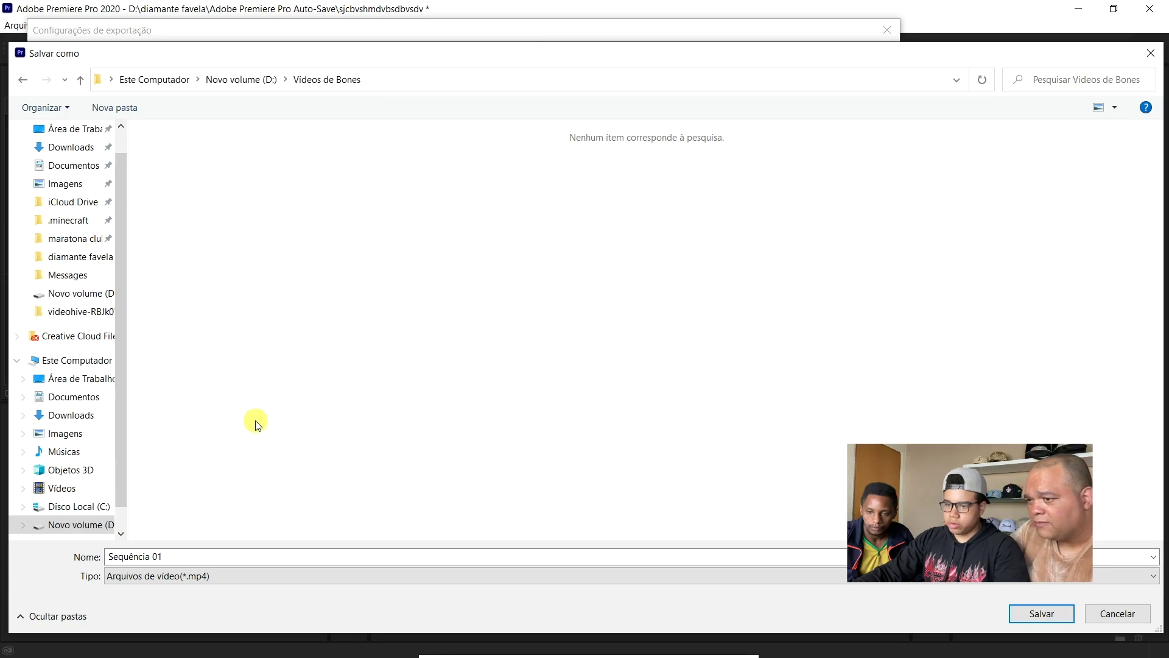
click(187, 561)
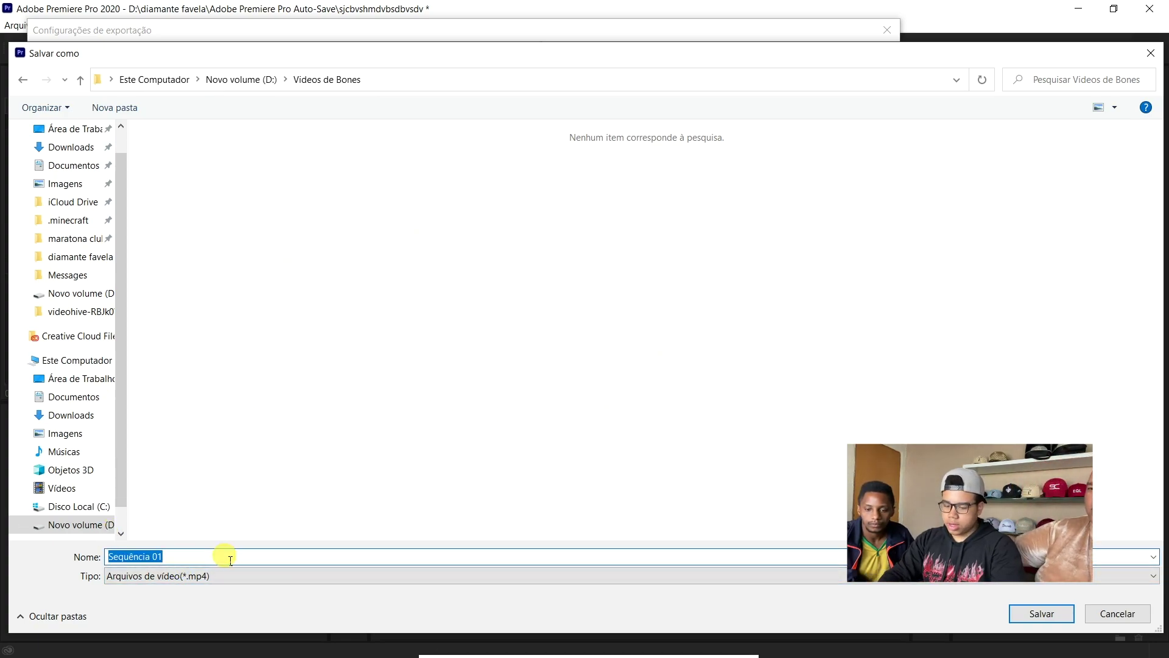
text(bon)
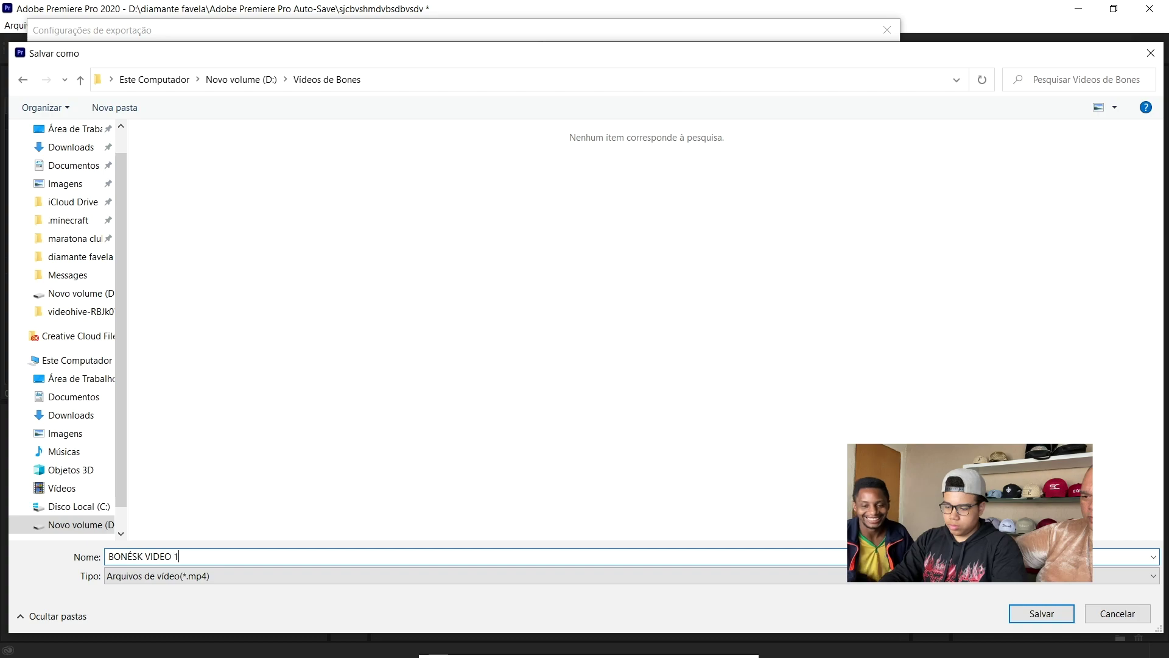
key(Return)
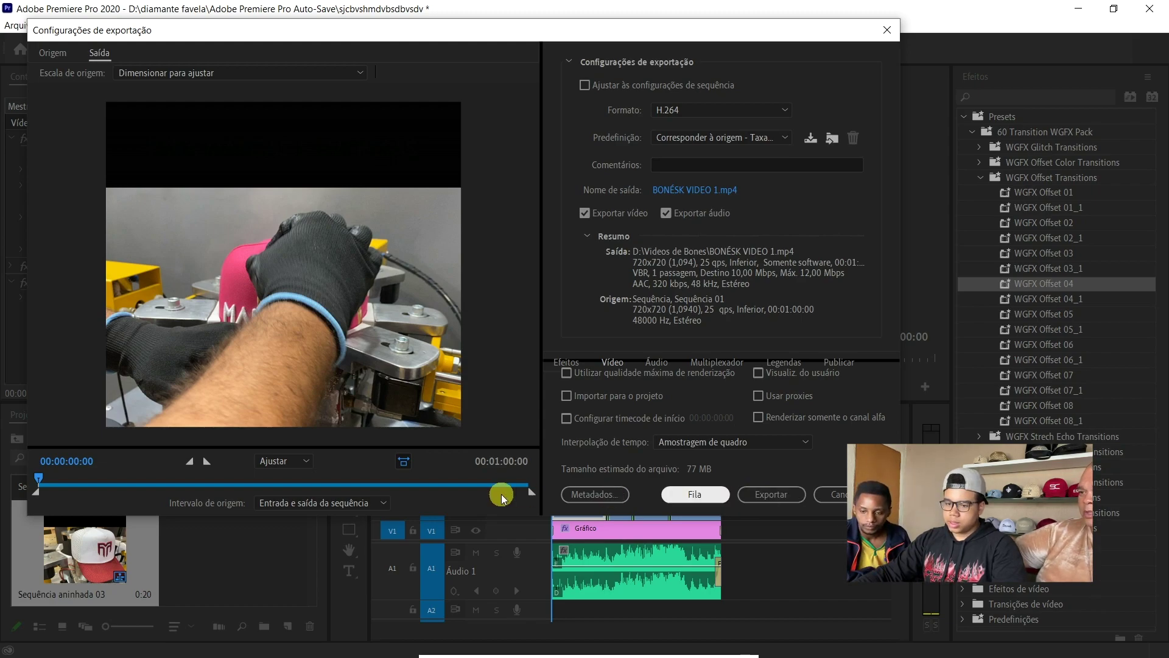
click(763, 495)
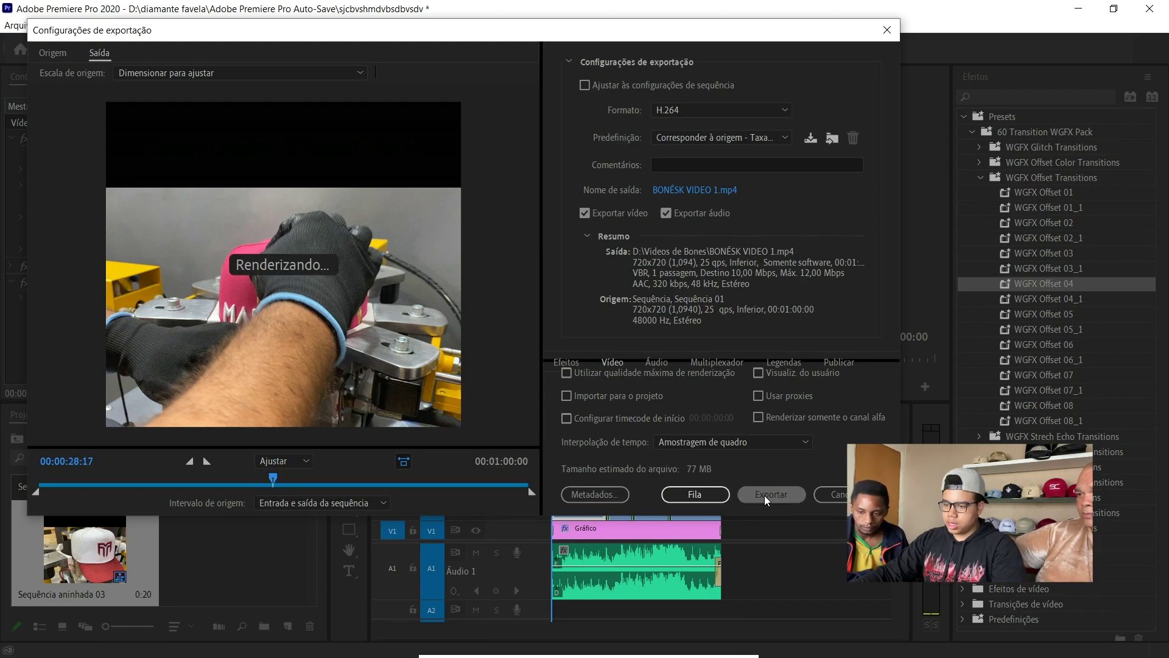